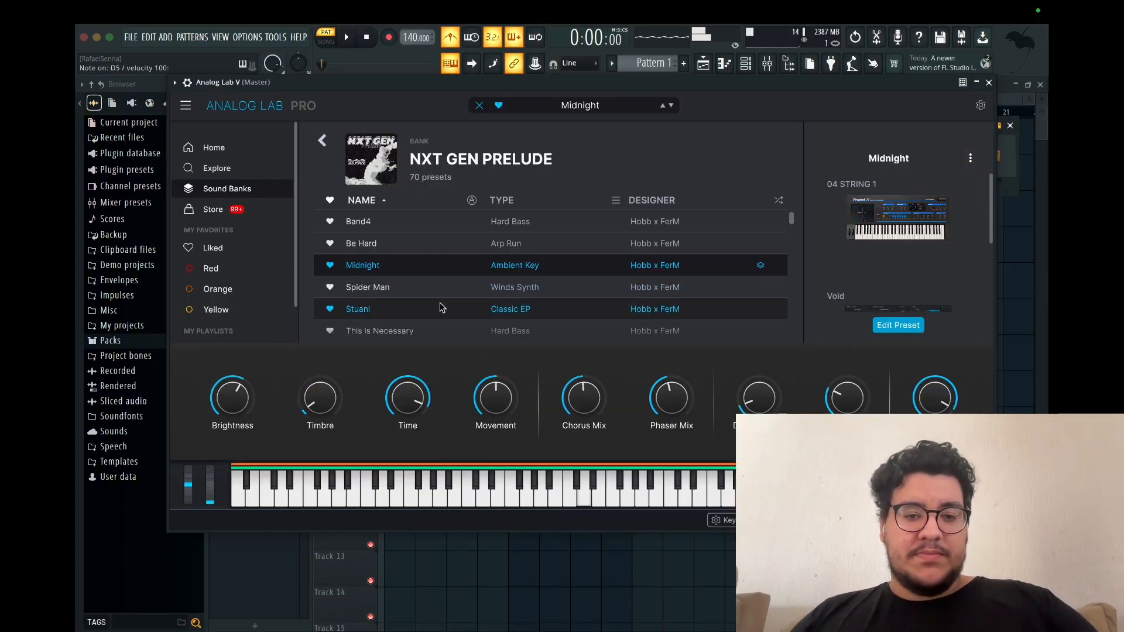
Step: Audition presets in the NXT GEN PRELUDE bank, including Be Hard, Band4, Spider Man, Stuani and Utopia
click(398, 247)
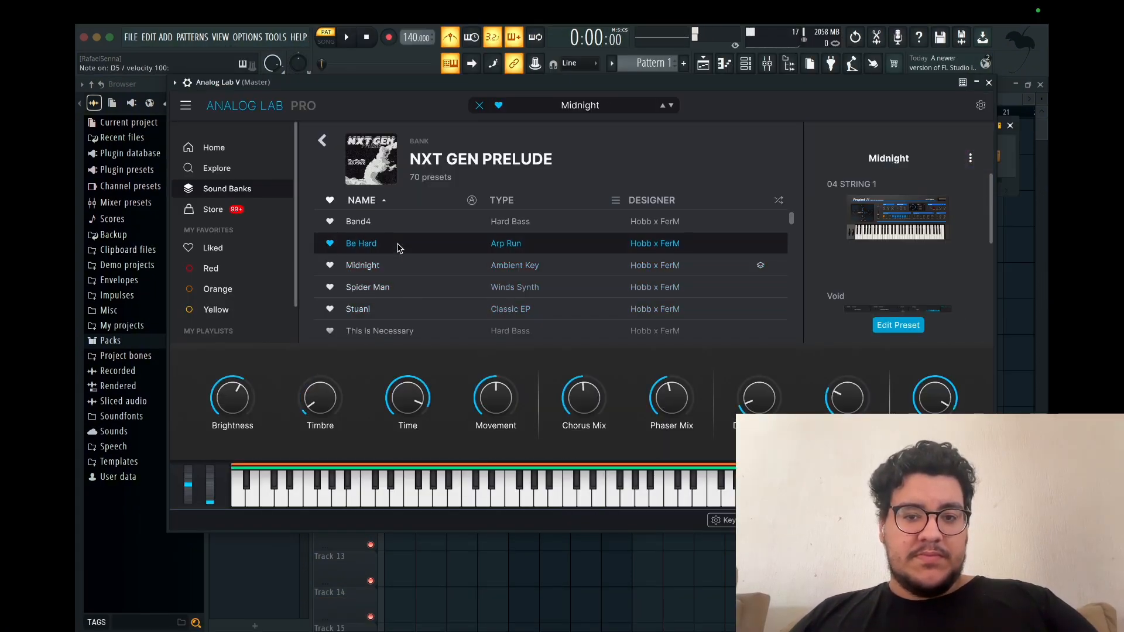
click(390, 226)
click(376, 288)
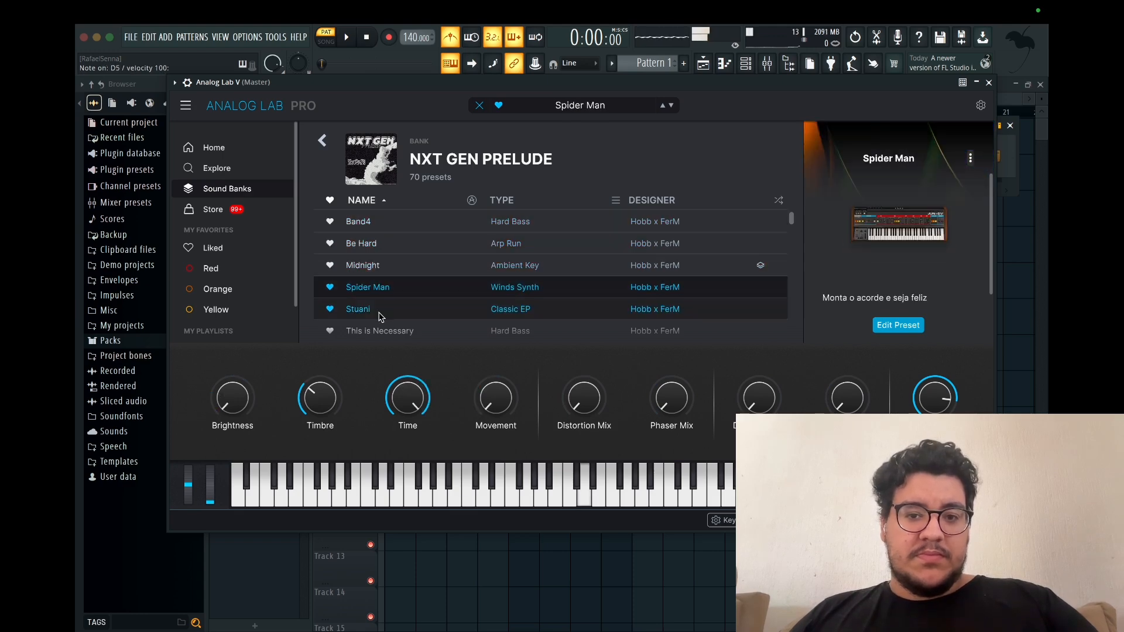
click(376, 315)
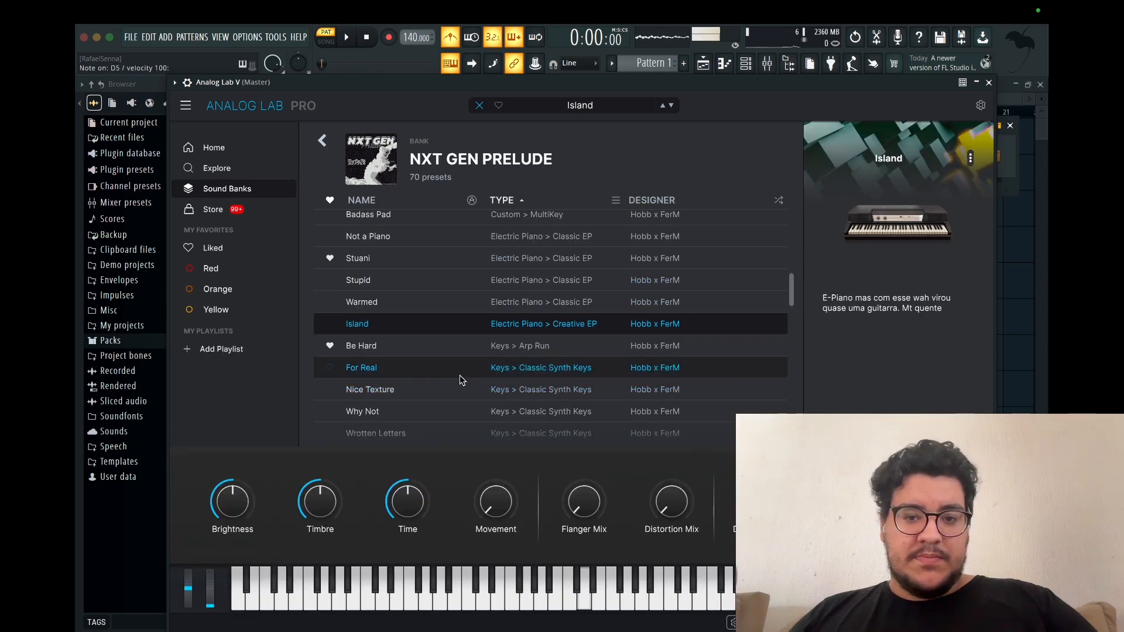
scroll(474, 345, up, 6)
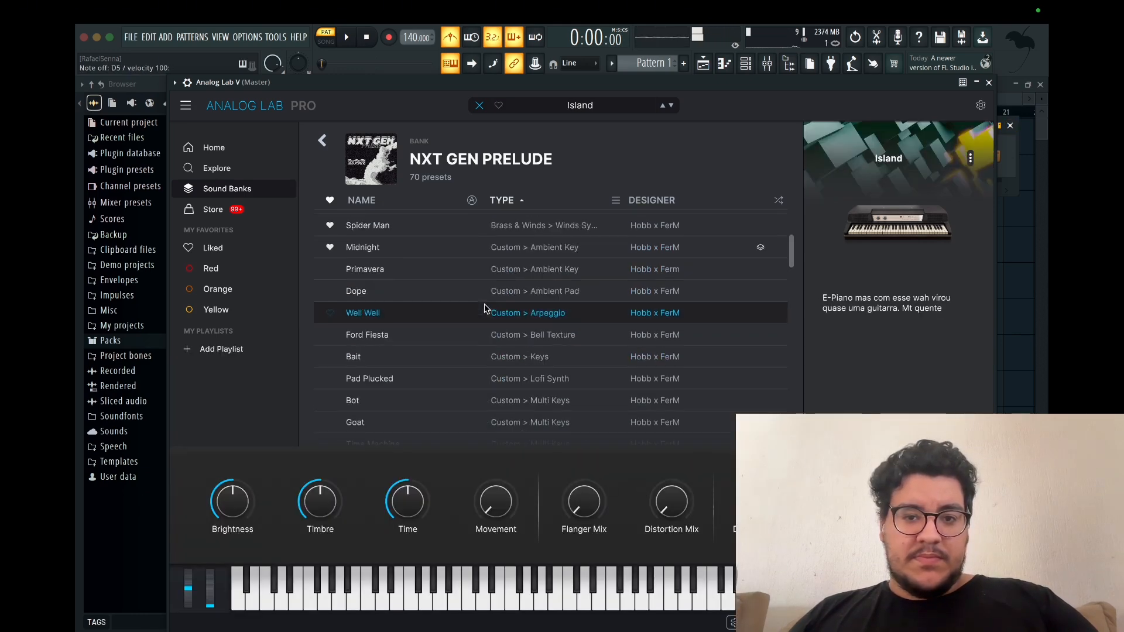
click(551, 223)
click(561, 309)
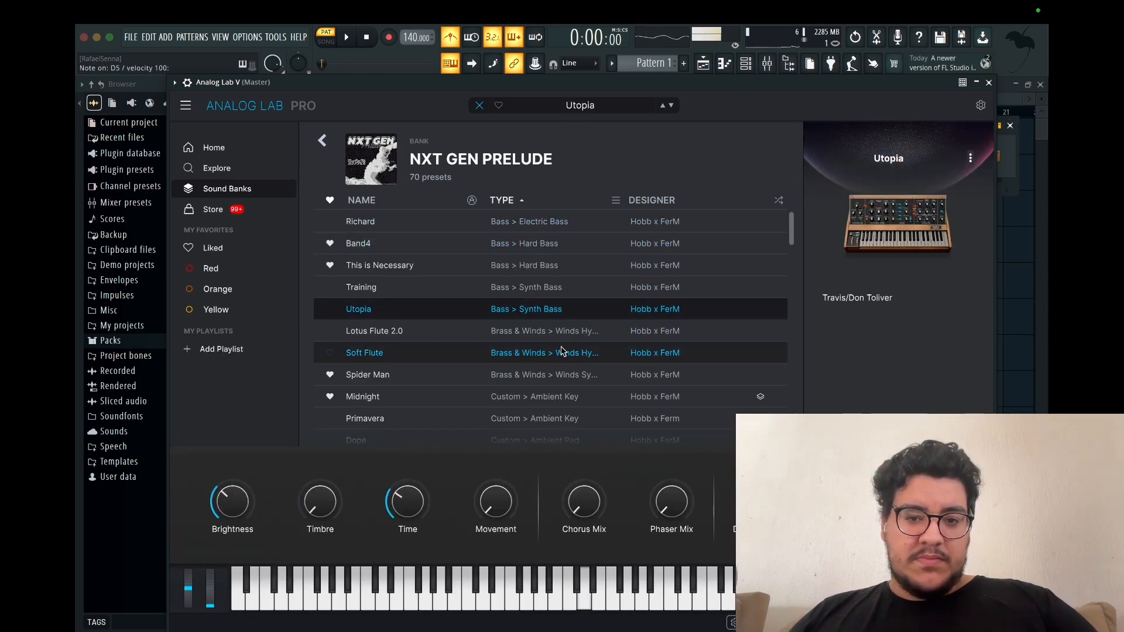
Step: Load the Primavera ambient key preset and close the Analog Lab V window
click(557, 418)
scroll(556, 381, down, 1)
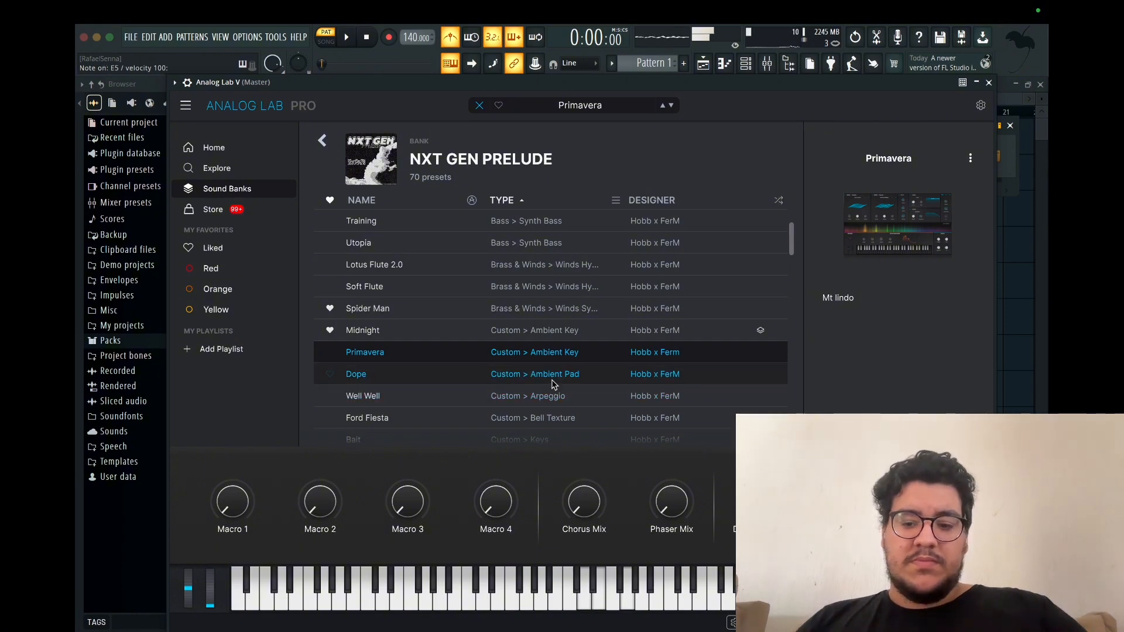
key(XF86AudioLowerVolume)
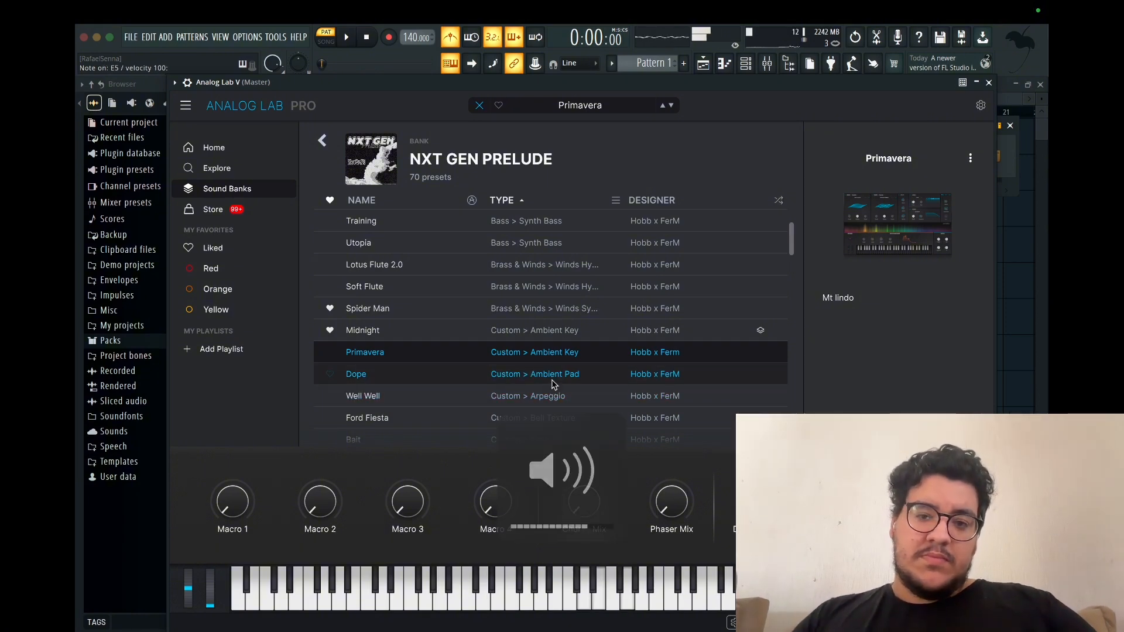
click(989, 83)
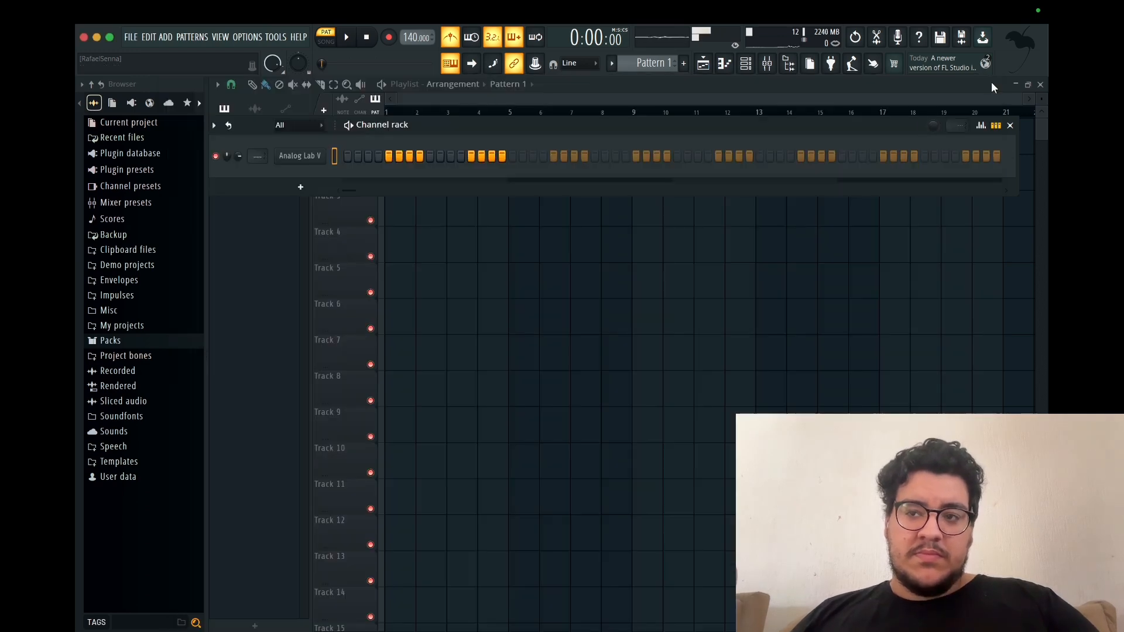
Step: Open the piano roll and enter one-bar chords: G#5-B5-D#6 in bars 1 and 3, F#5-A#5-C#6 in bar 2
key(F7)
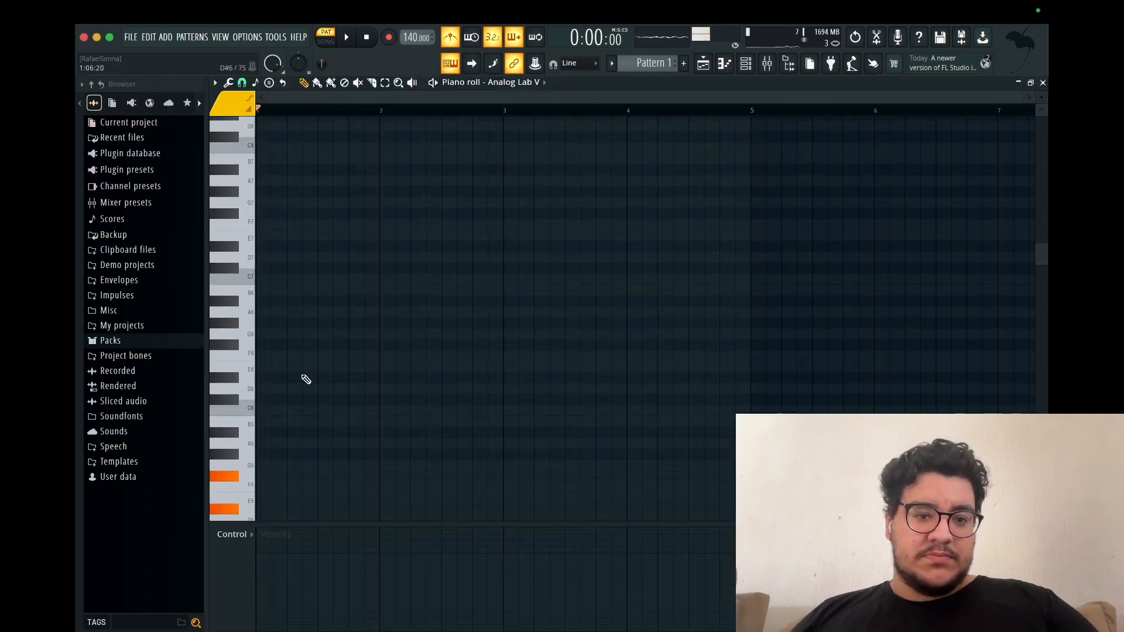
scroll(309, 367, down, 3)
right_click(257, 86)
click(267, 196)
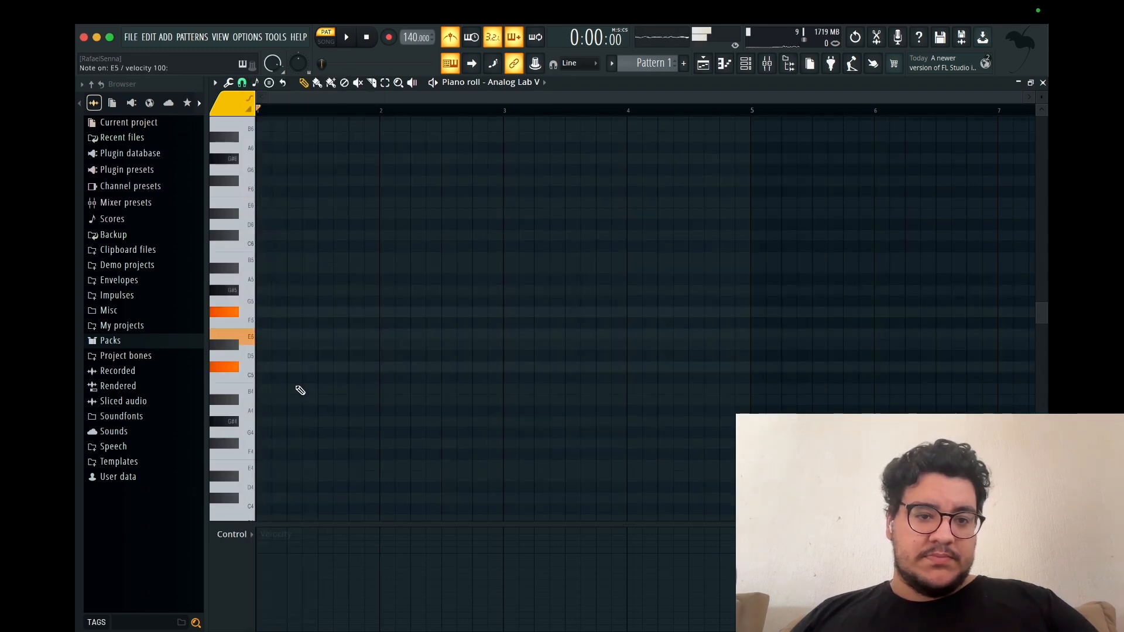
scroll(300, 390, up, 1)
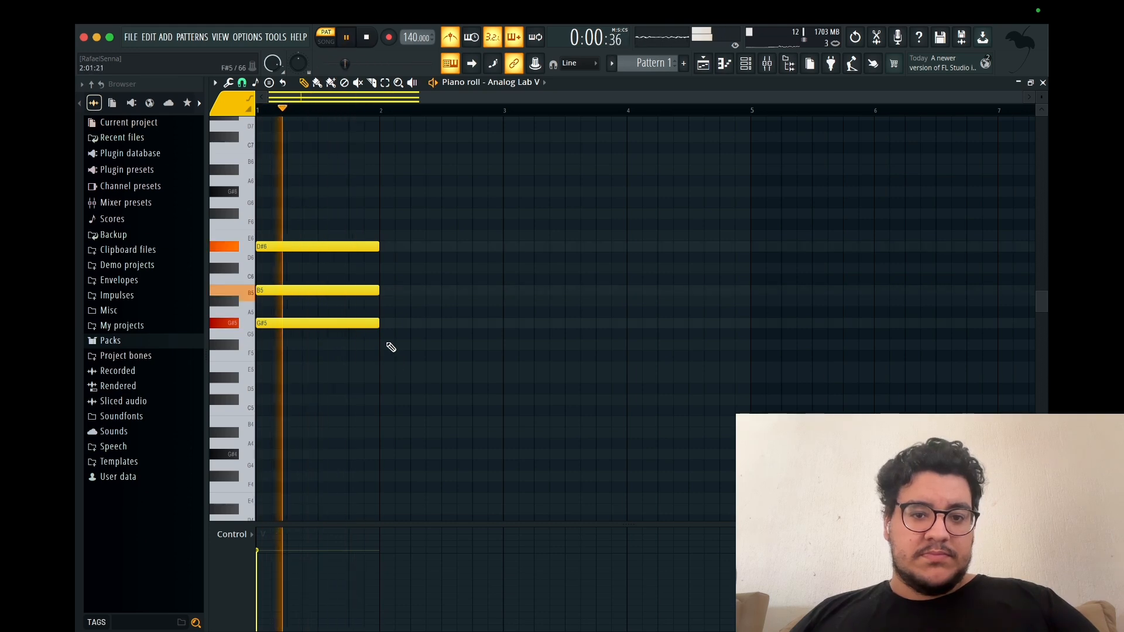
key(space)
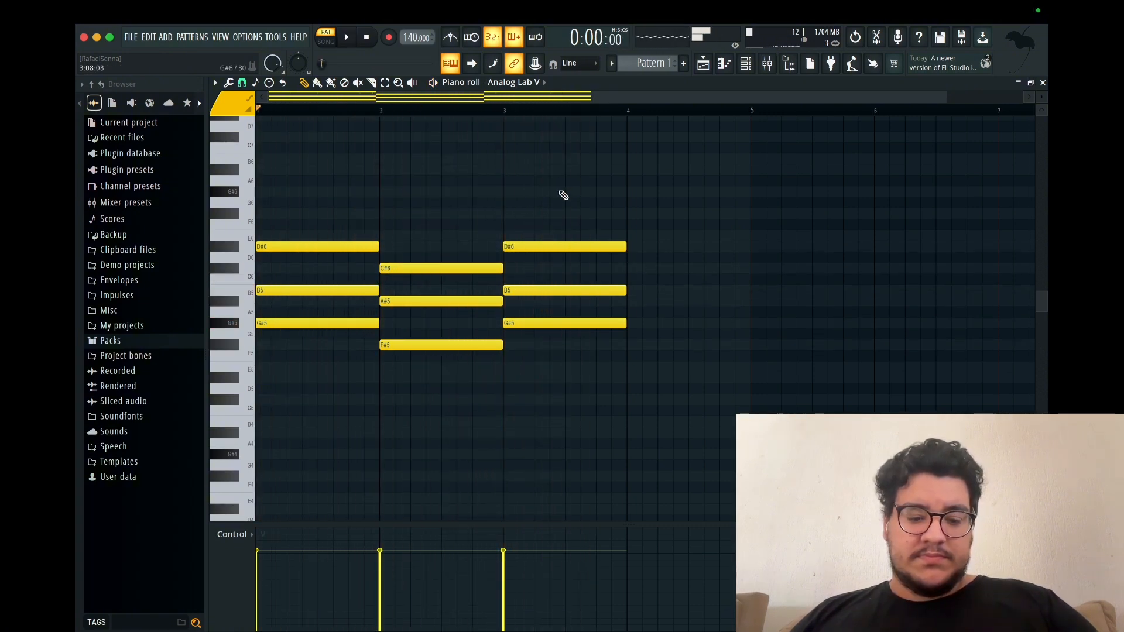
Step: Select the bar 3 chord and lower it to E5, G#5 and B5 while playing back the pattern
drag(565, 188, 575, 415)
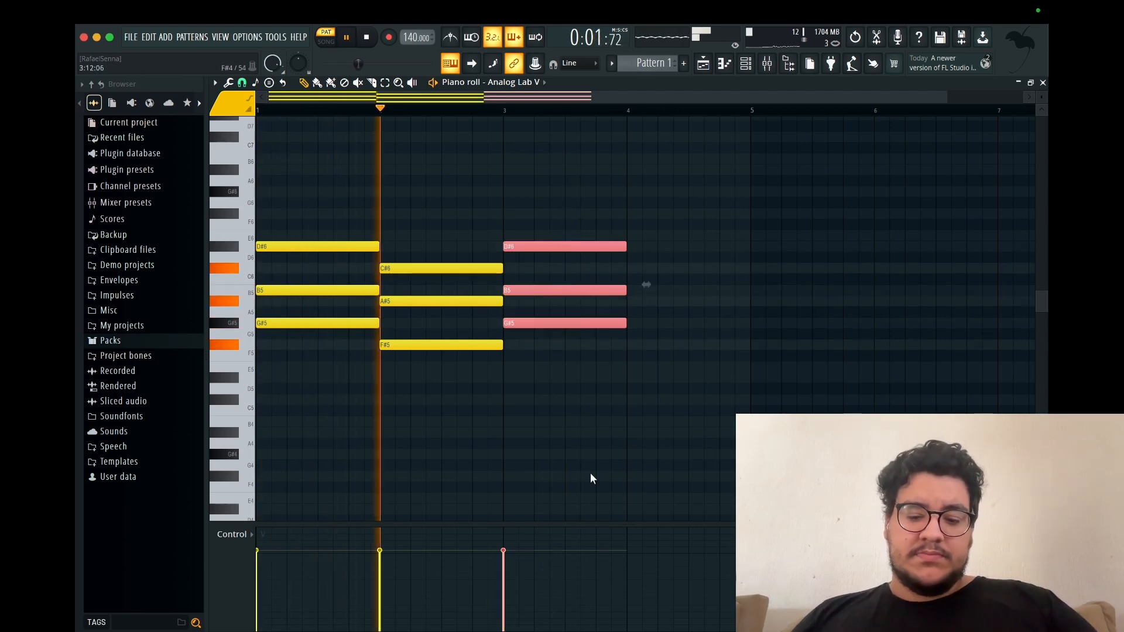
key(Up)
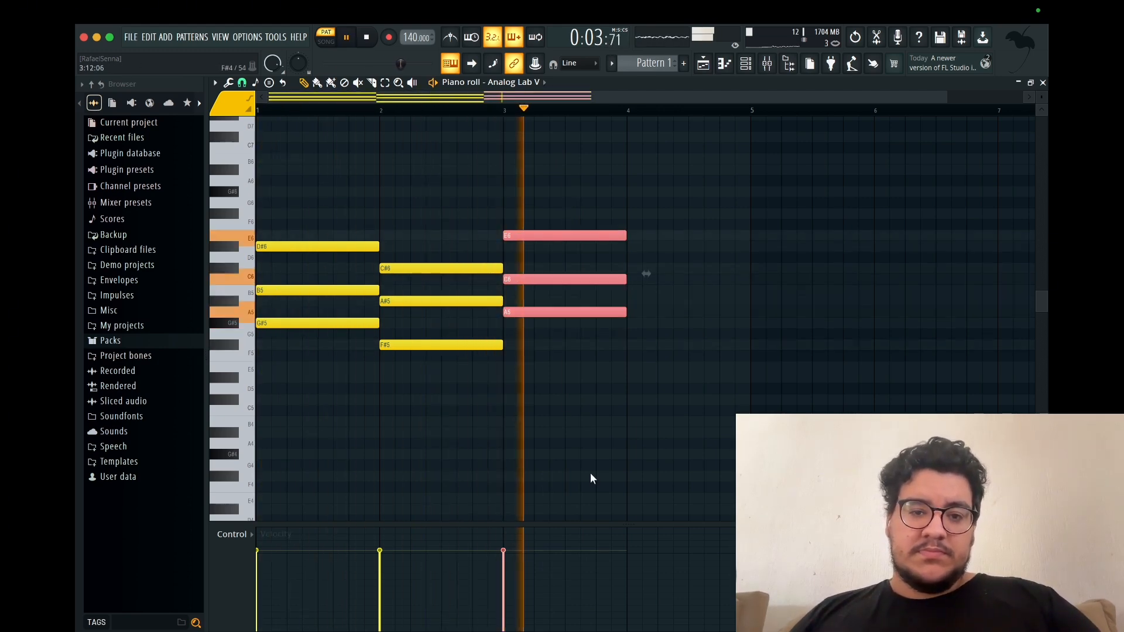
key(Down)
key(Down)
key(Down)
key(Down)
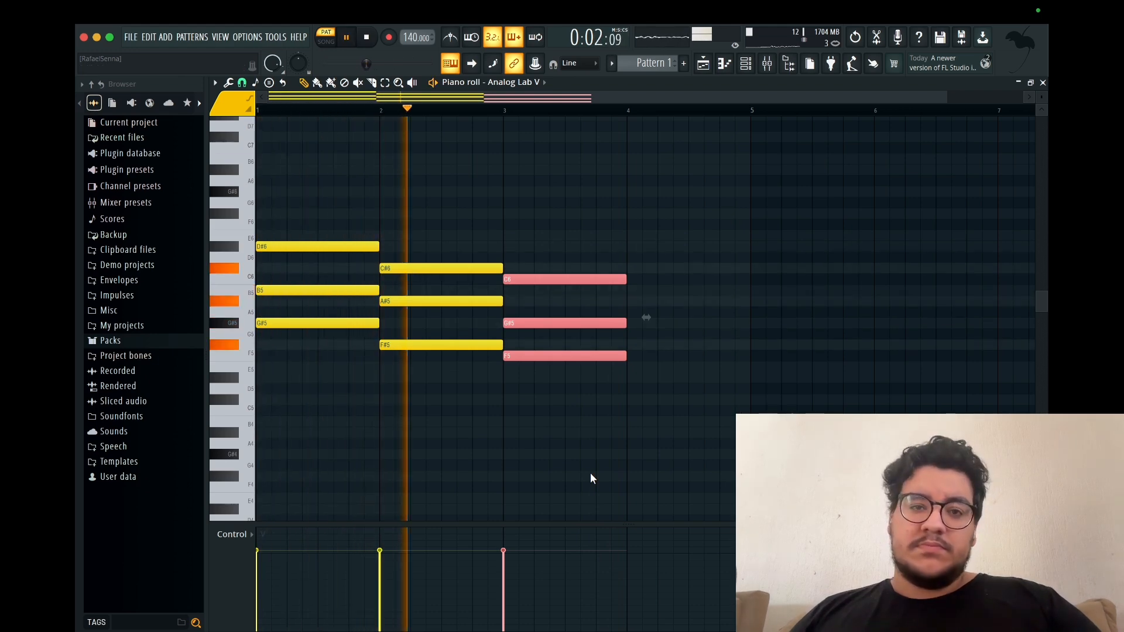
key(space)
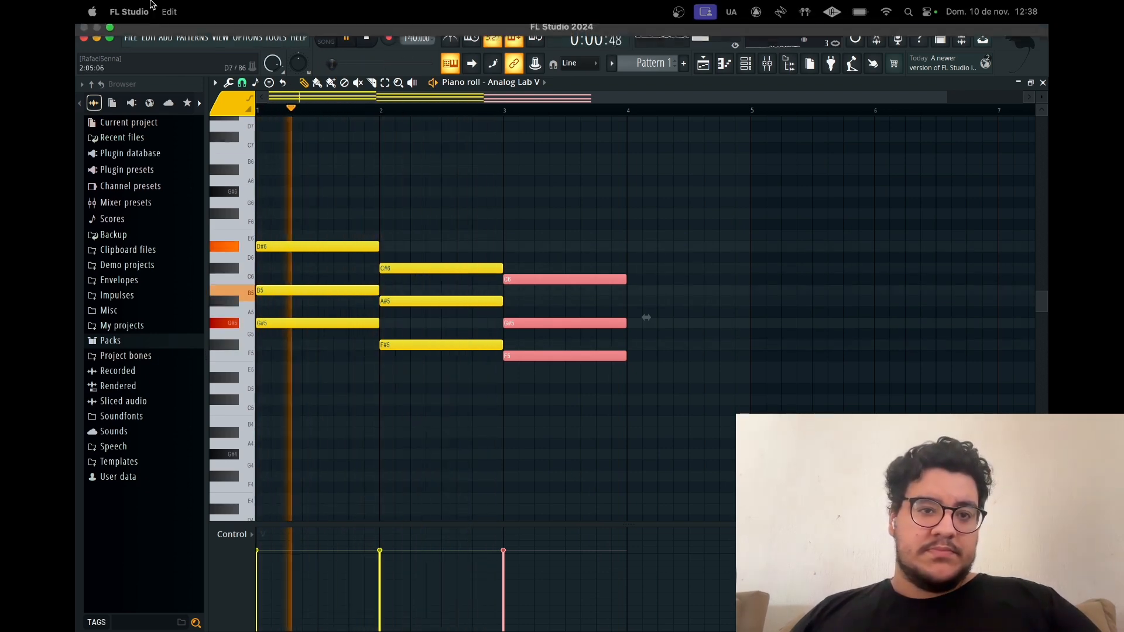
key(space)
key(Up)
key(space)
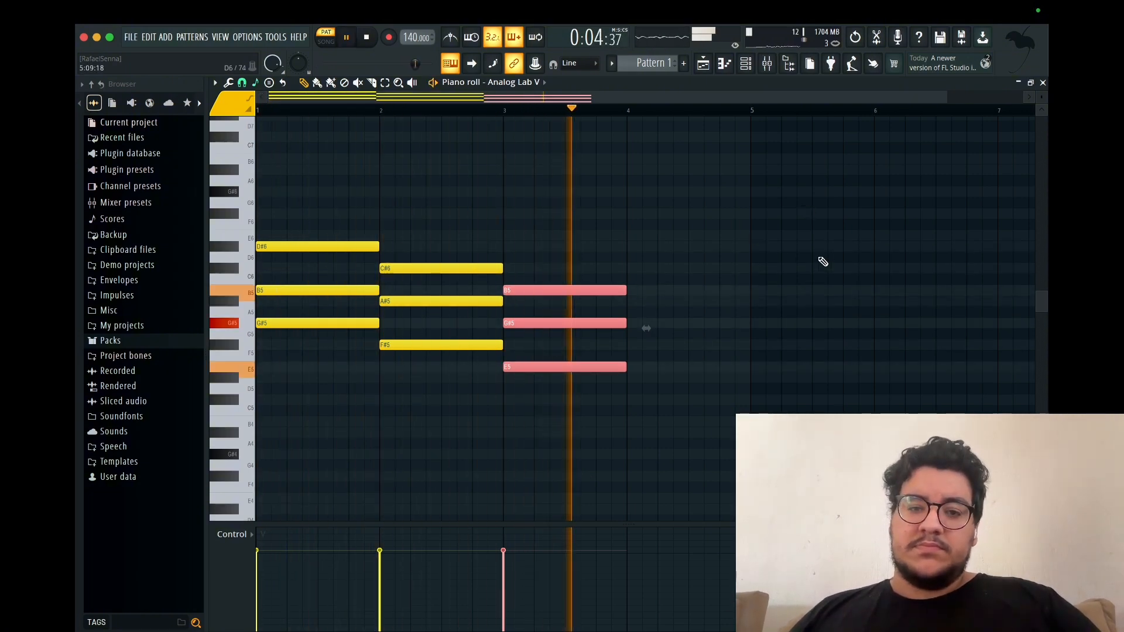
key(space)
Step: Add a one-bar F#5-A#5-C#6 chord in bar 4 and play the pattern
click(634, 353)
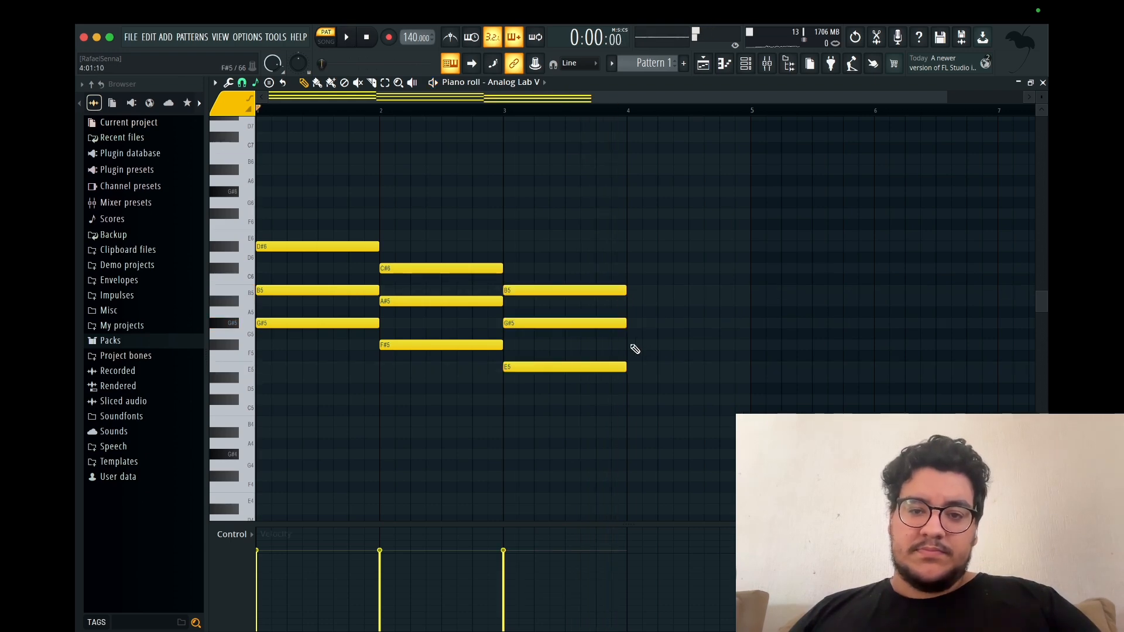
click(635, 345)
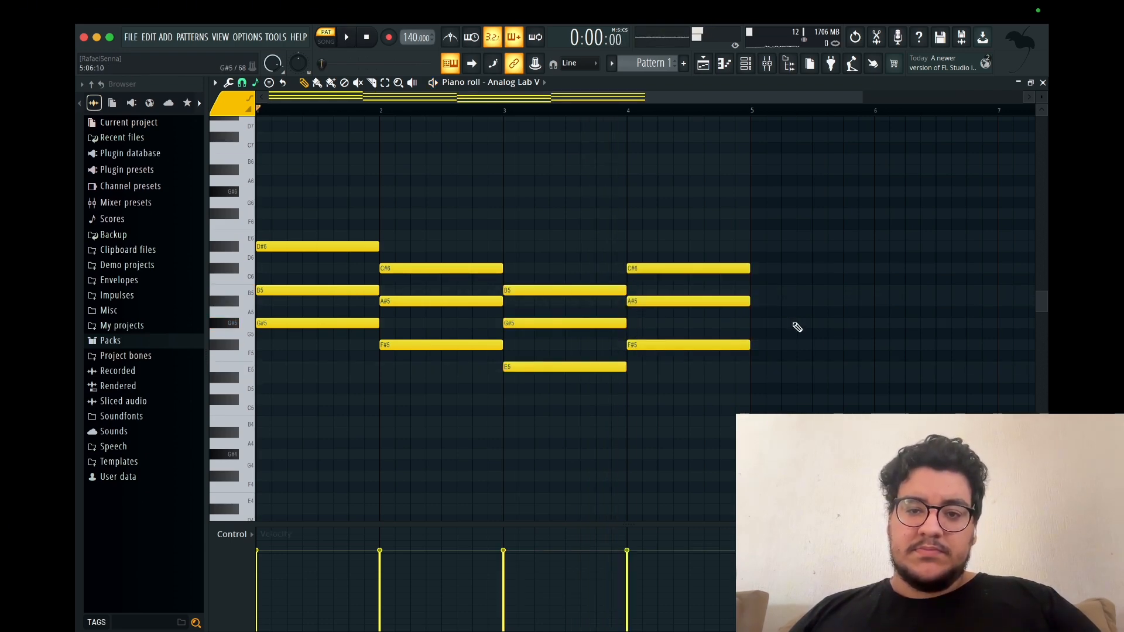
key(space)
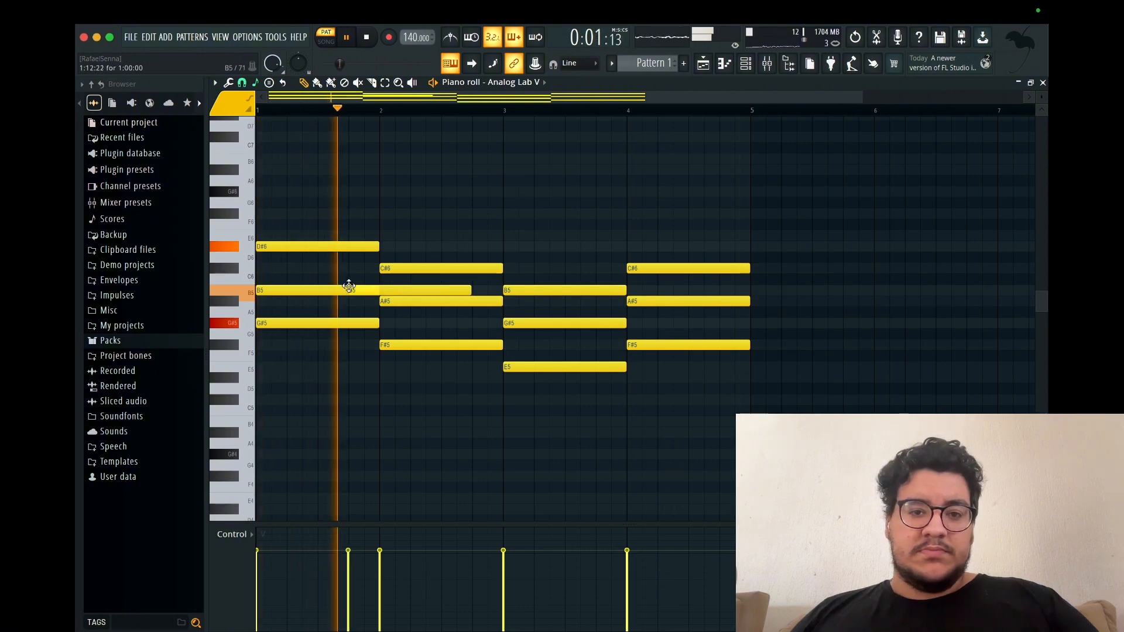
Step: Select the D#6 note of the bar 1 chord, lower it by one octave and clear the selection
drag(321, 163, 340, 249)
key(ctrl+Down)
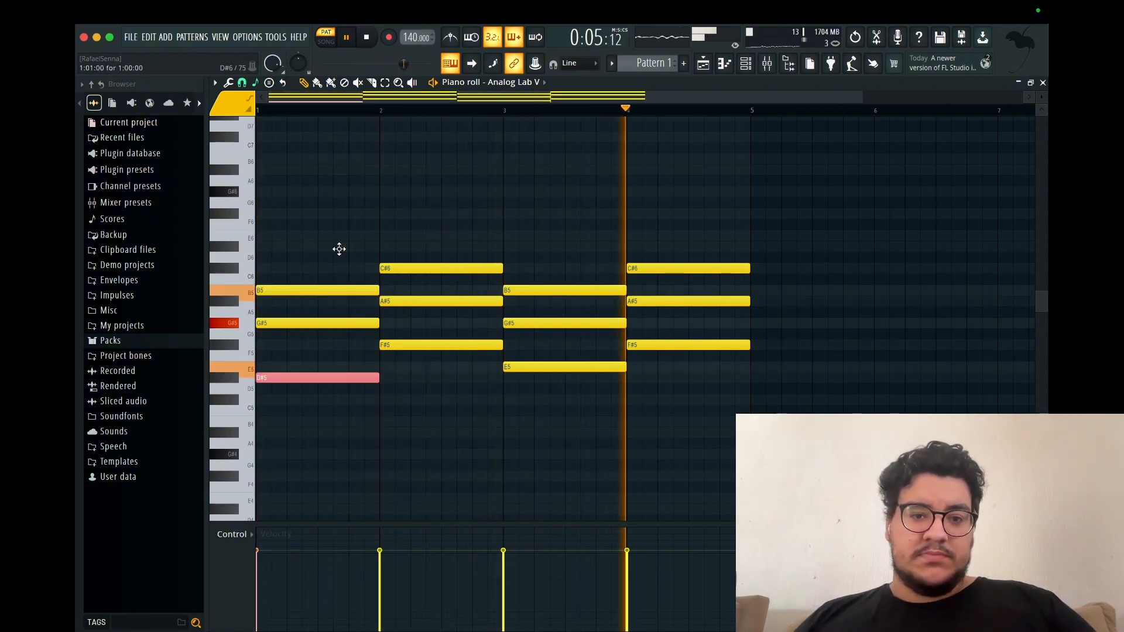
key(ctrl+d)
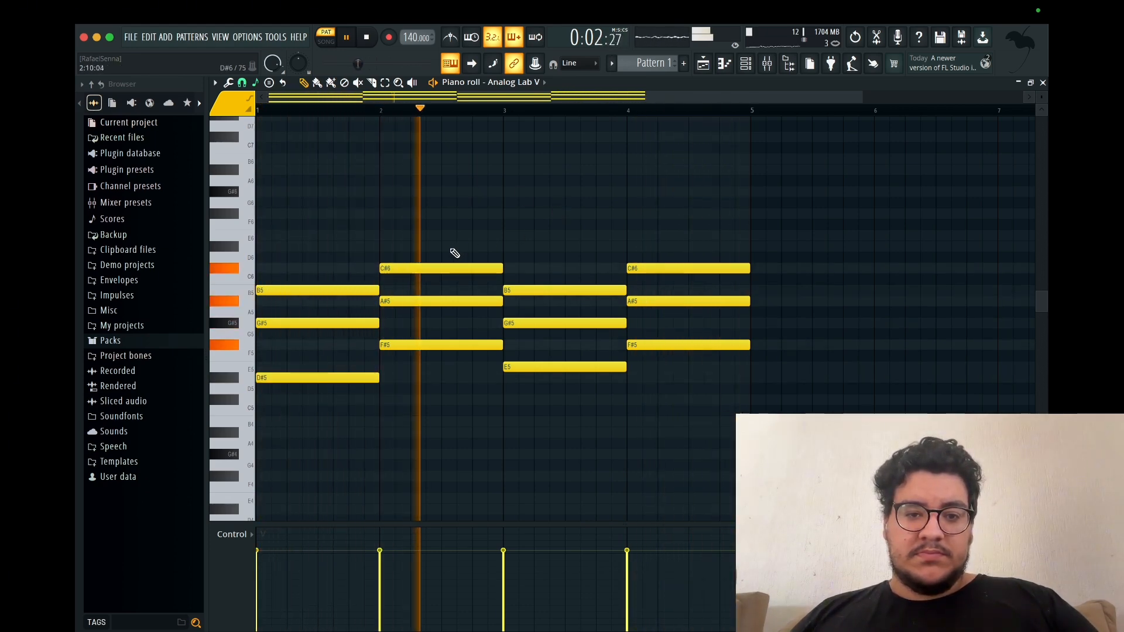
Step: Try lowering the top C#6 note of the bar 2 chord by one octave and raise it back
drag(444, 253, 450, 289)
key(ctrl+Down)
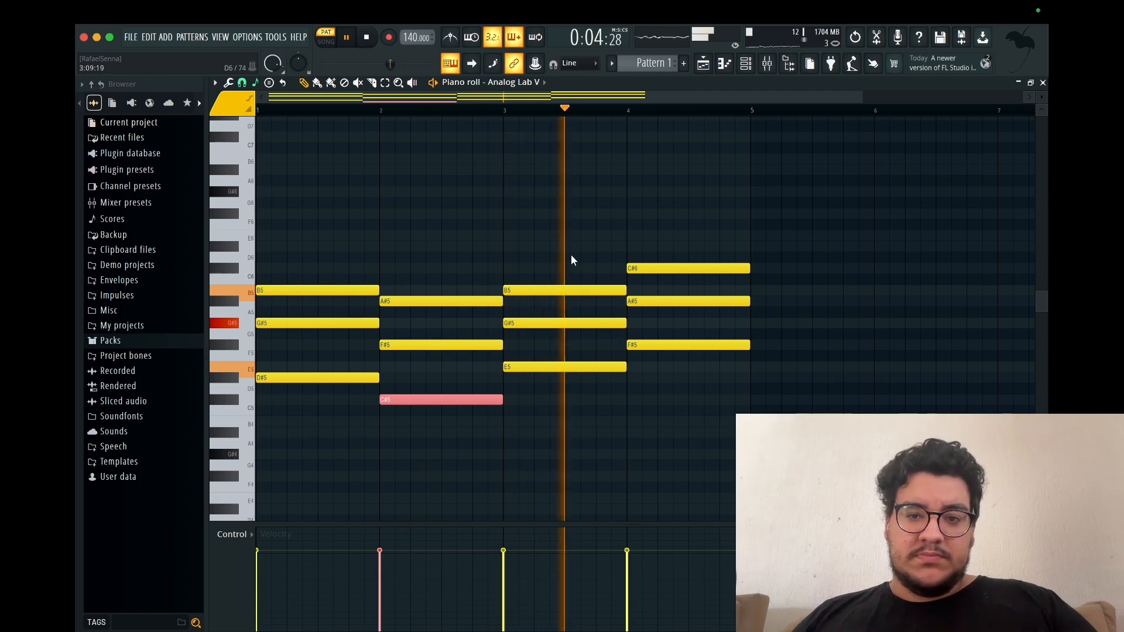
drag(698, 252, 724, 275)
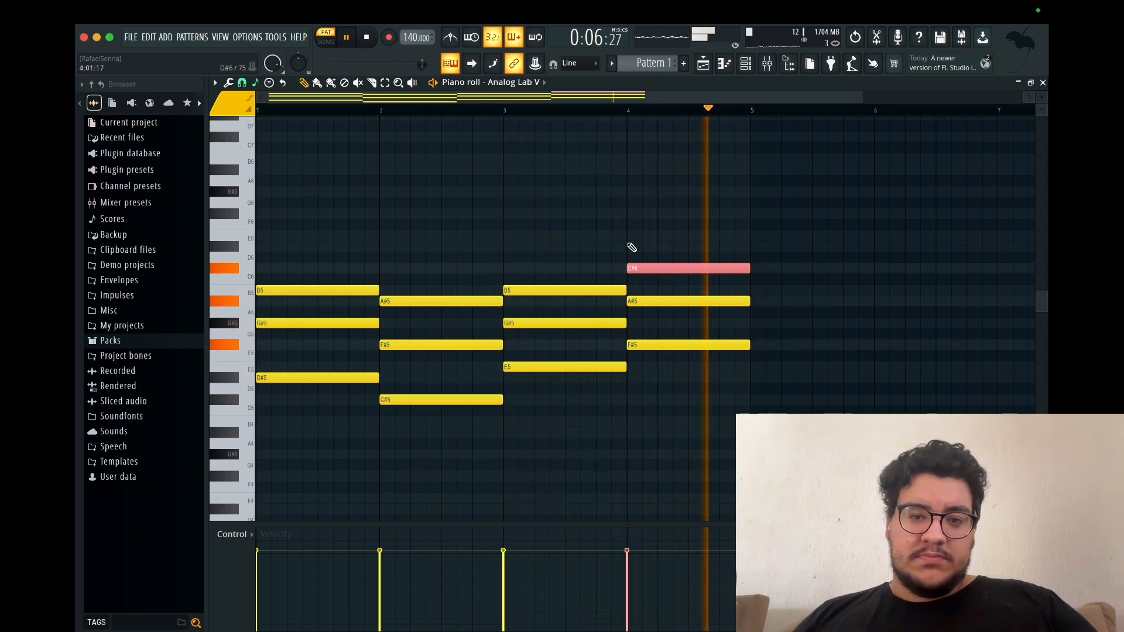
right_click(497, 198)
key(XF86AudioRaiseVolume)
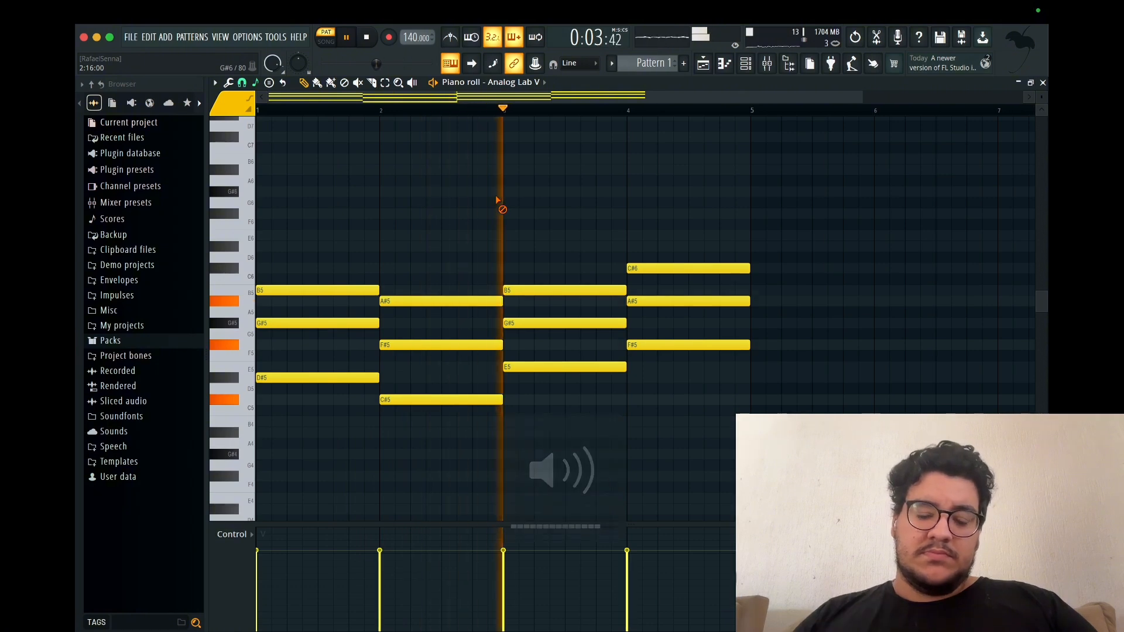
drag(427, 373, 442, 427)
key(ctrl+Up)
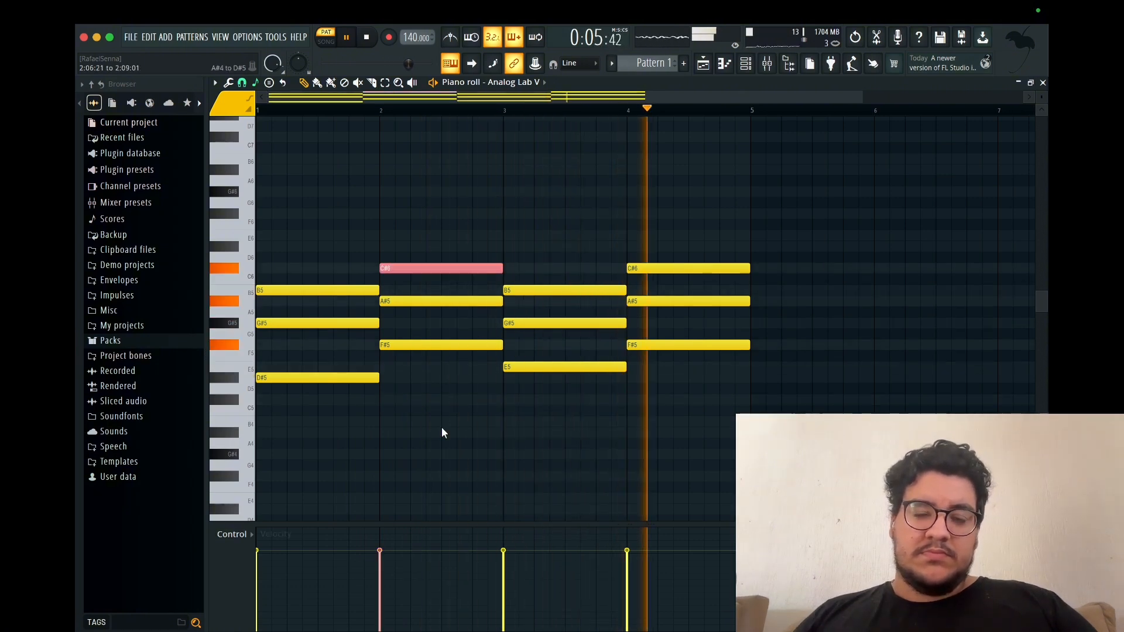
Step: Apply the strumizer with its current start time and velocity settings to all four chords
right_click(534, 451)
key(alt+s)
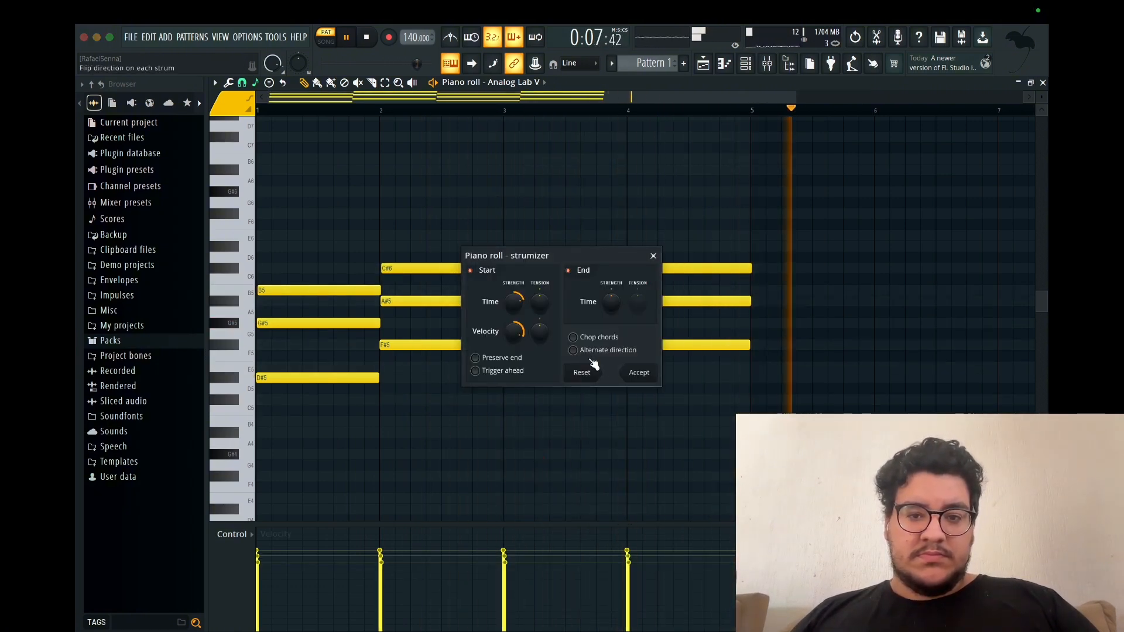
click(639, 373)
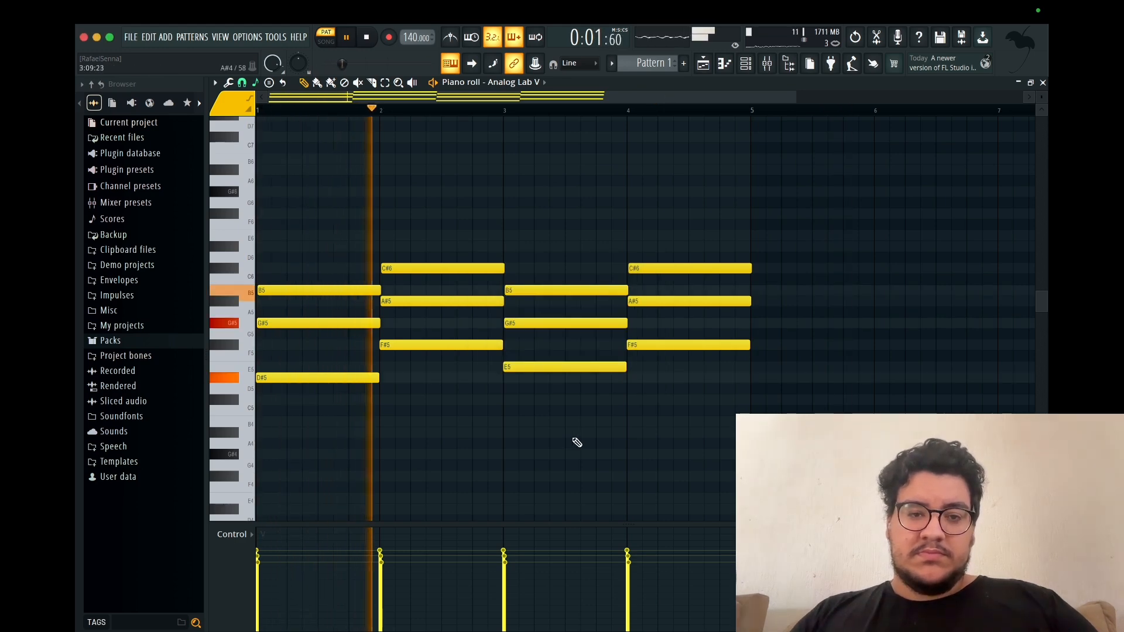
Step: Try applying legato to the strummed chords, undo it and restart playback
key(super+l)
key(super+z)
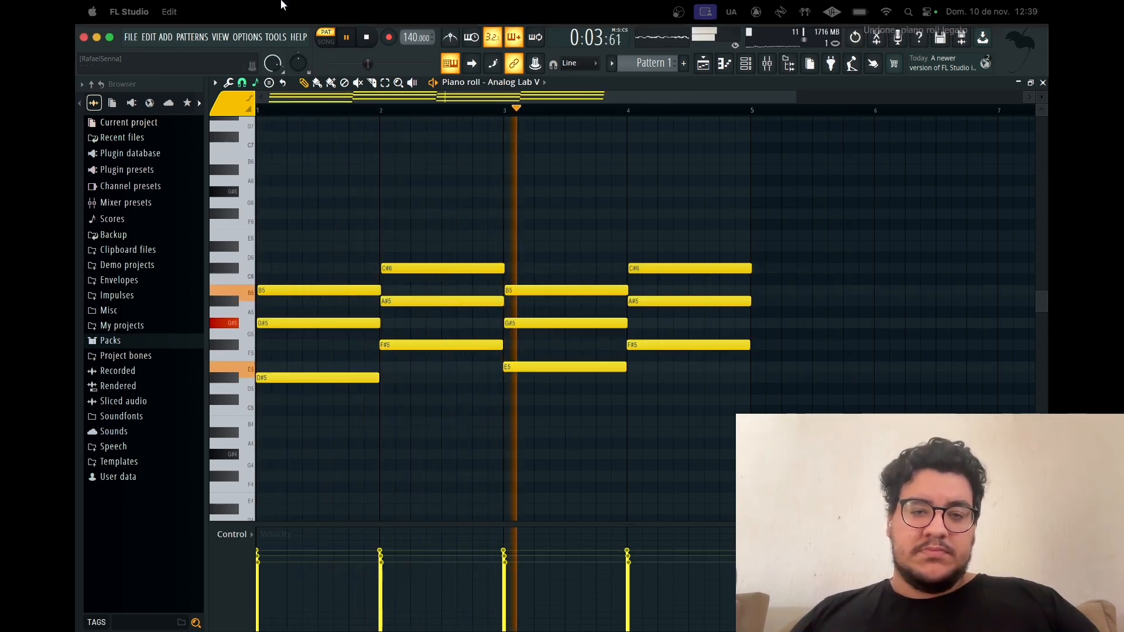
key(space)
key(space)
Step: Slice the last chord at the start of bar 5 and delete the overhanging ends of C#6 and A#5
click(372, 83)
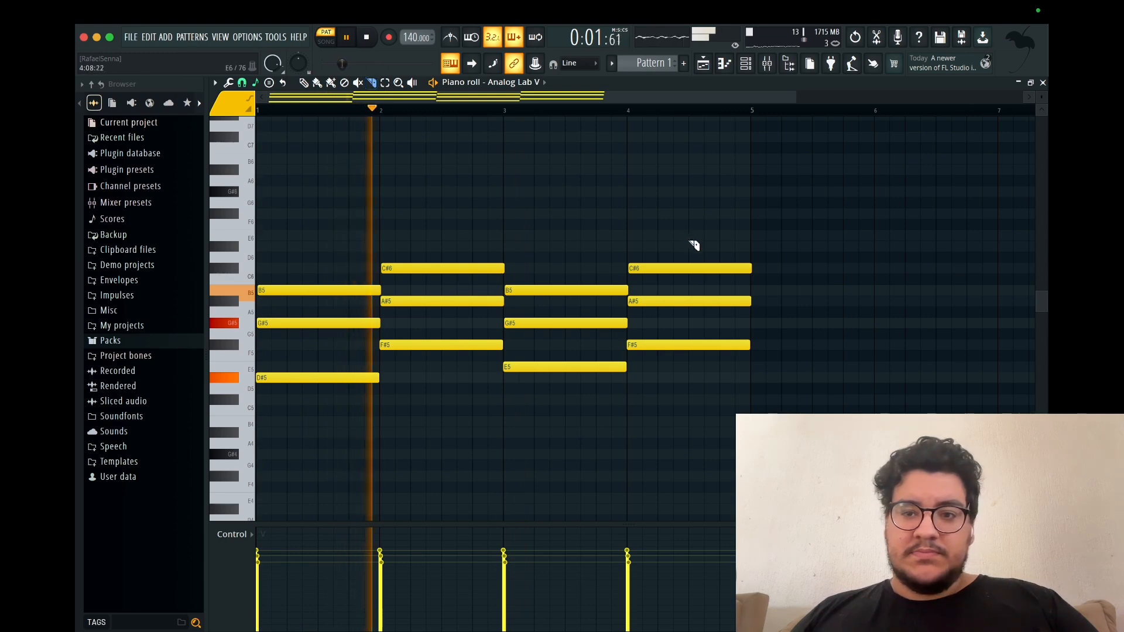
drag(750, 258, 746, 409)
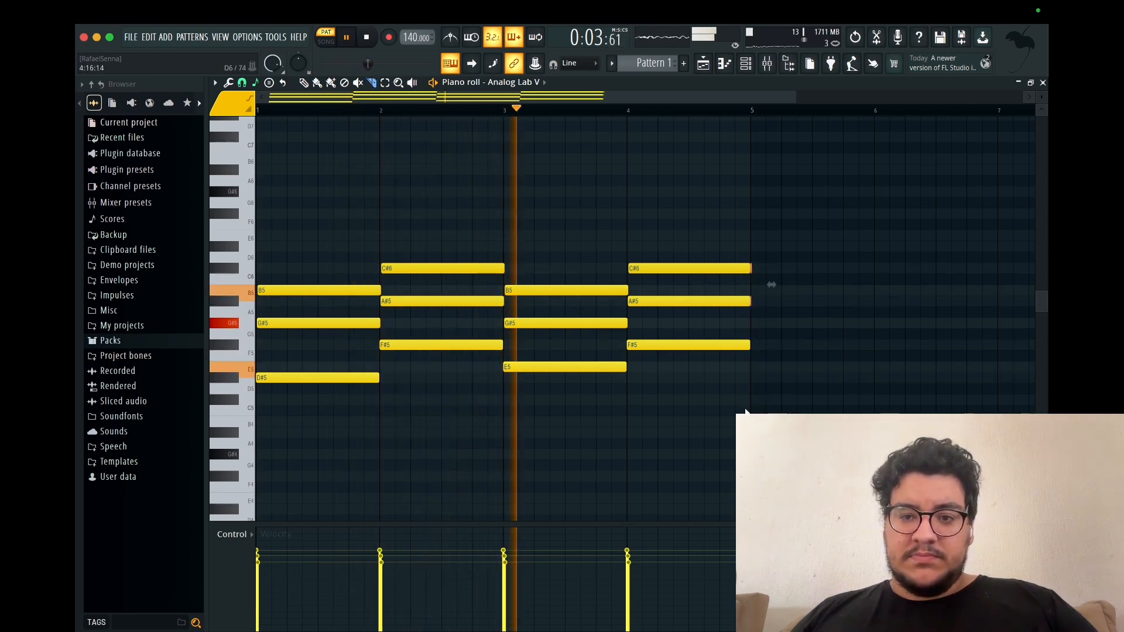
scroll(748, 404, up, 5)
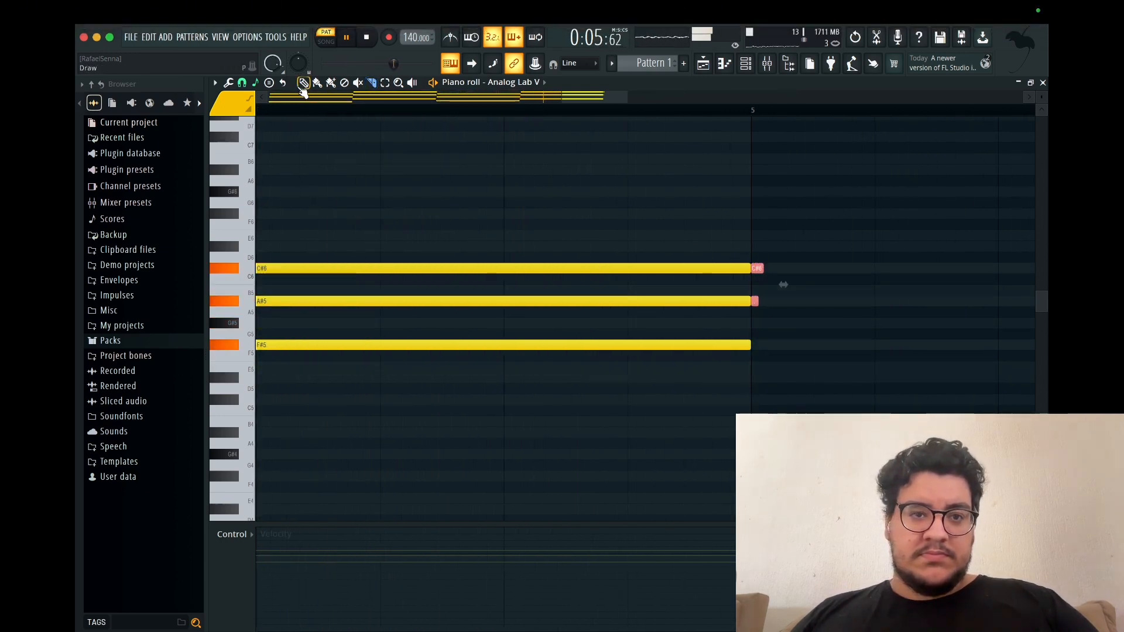
right_click(755, 301)
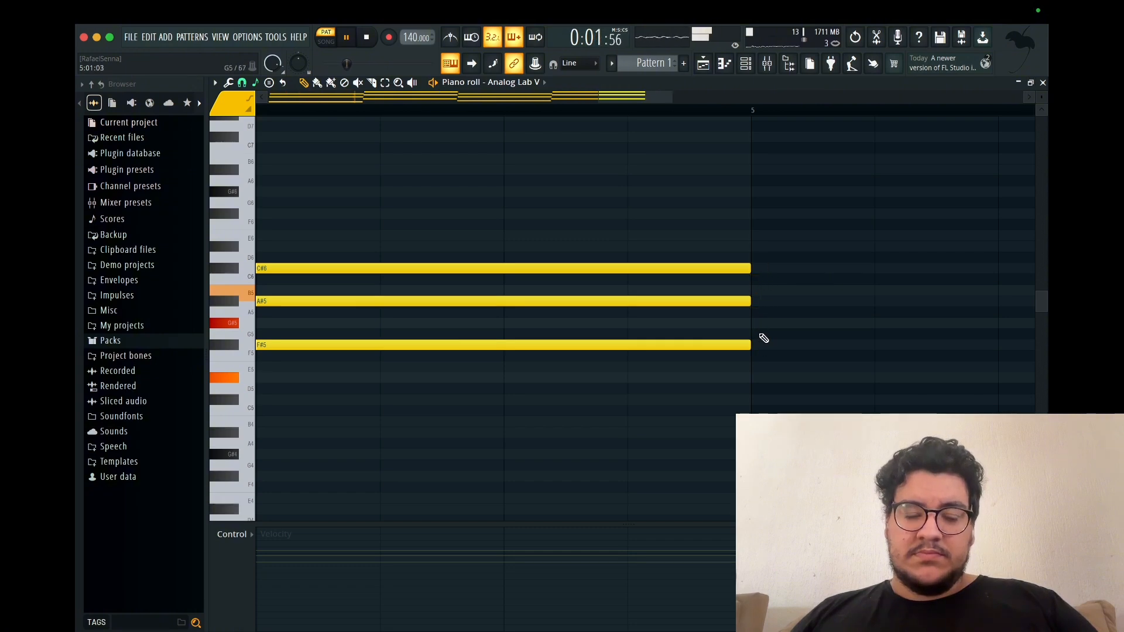
scroll(764, 339, down, 5)
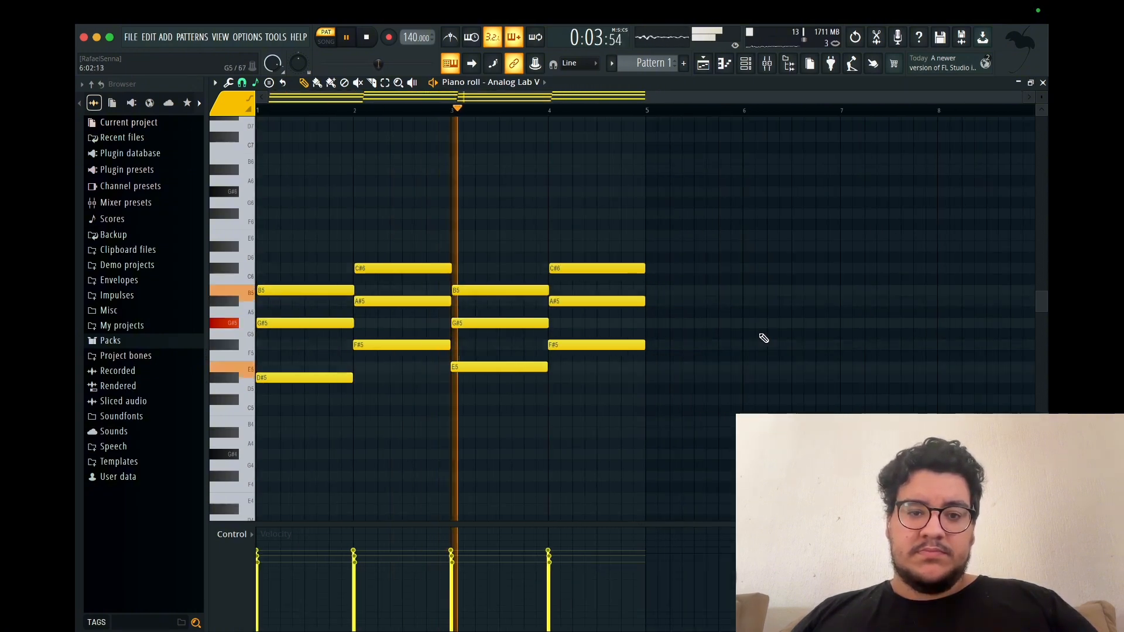
Step: Add a second Analog Lab V instrument to the channel rack
click(746, 63)
click(300, 182)
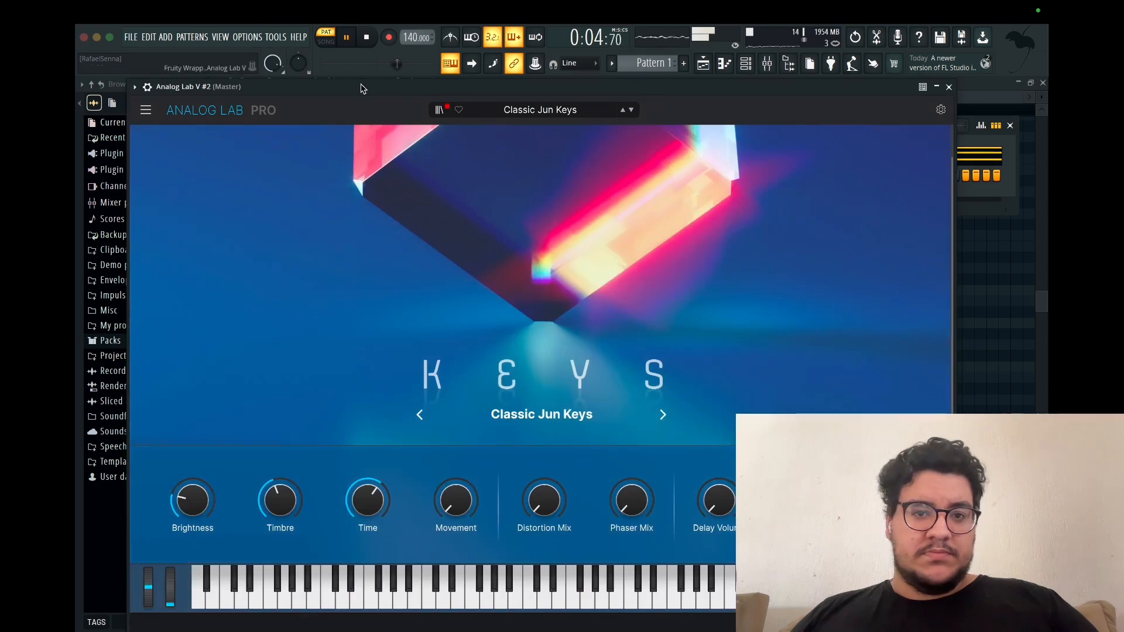
Step: Load the "fresh" sub bass preset from the NXT GEN sound bank in the second Analog Lab V instrument
click(440, 109)
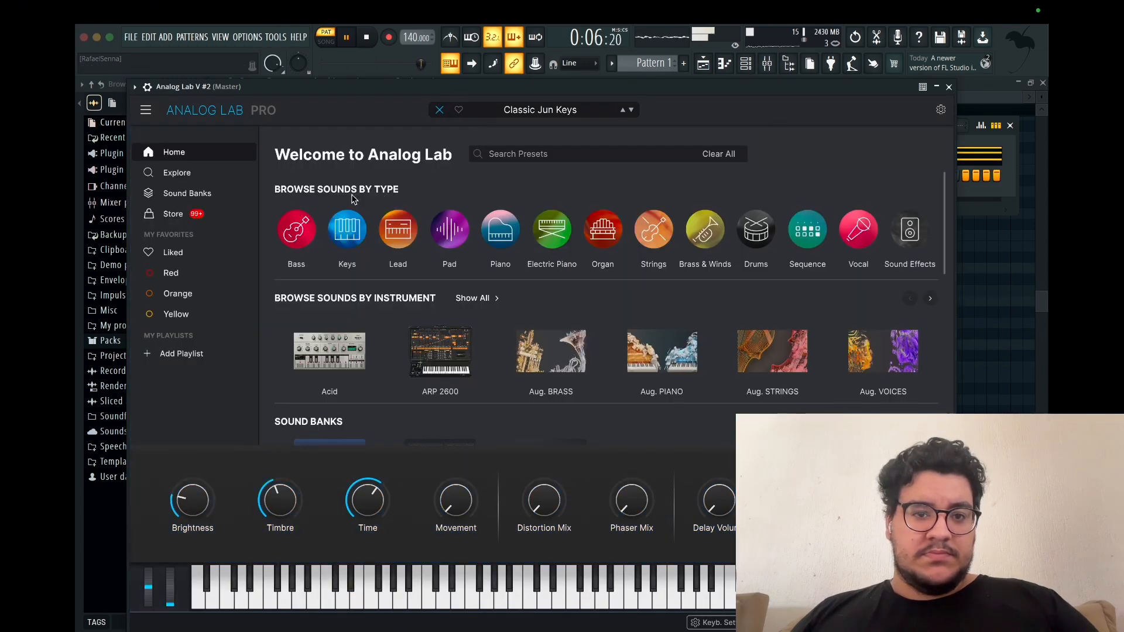
click(221, 195)
click(324, 228)
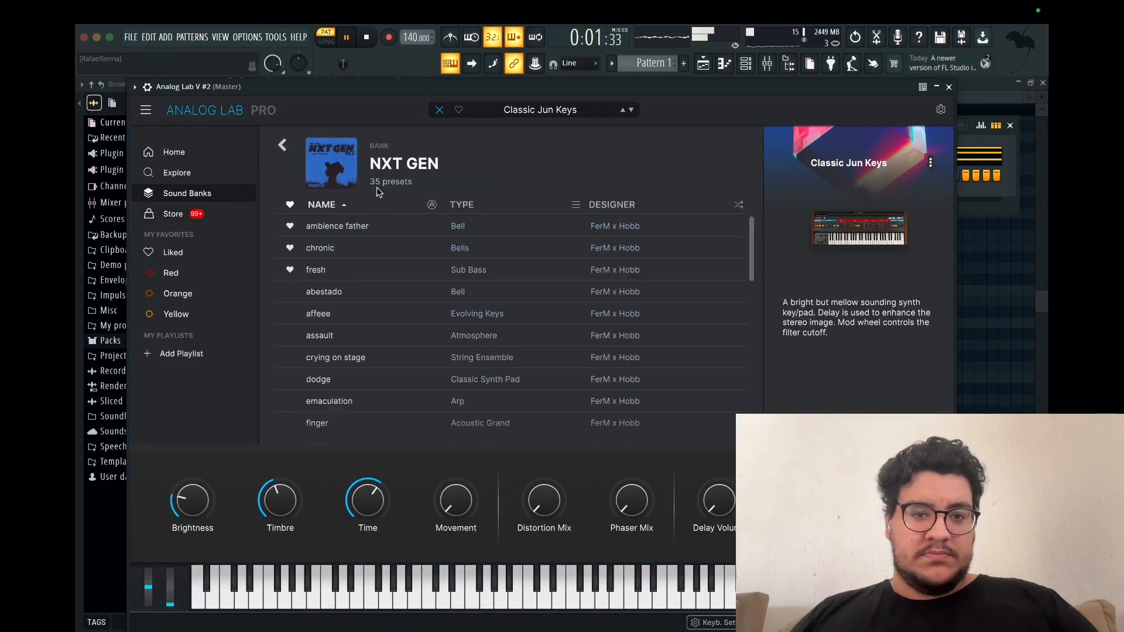
click(282, 145)
click(446, 221)
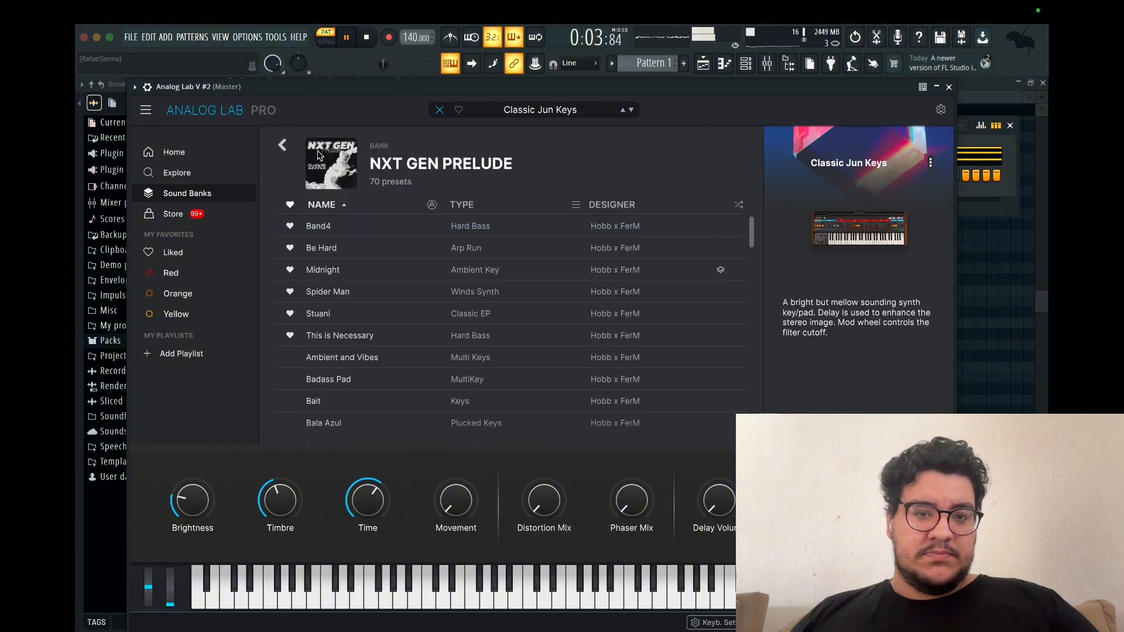
click(283, 145)
click(314, 226)
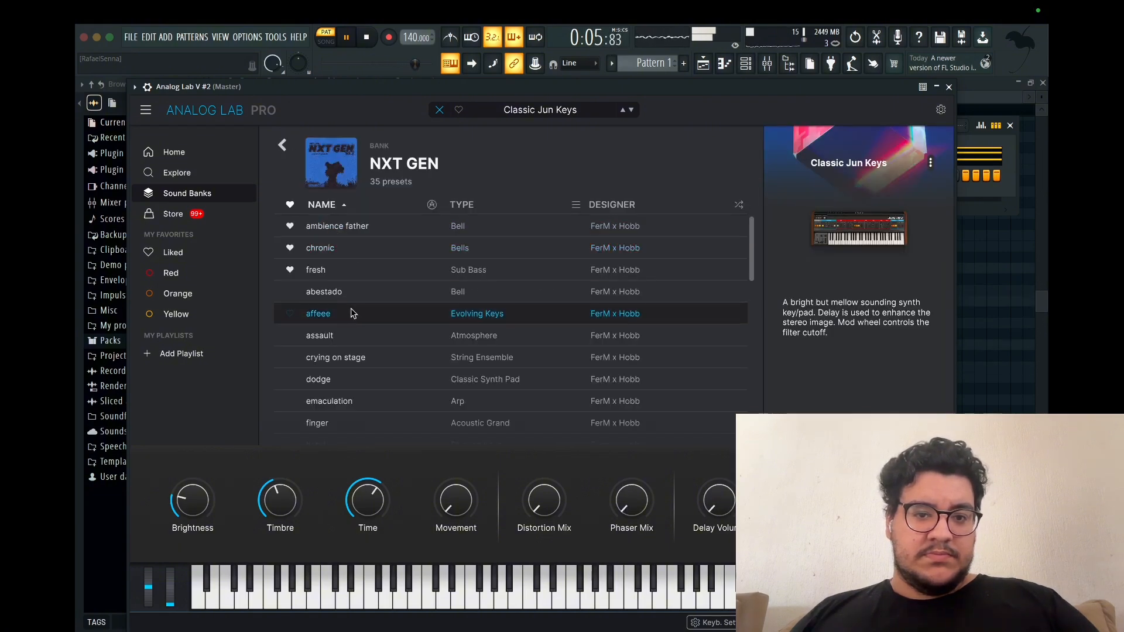
key(space)
click(436, 270)
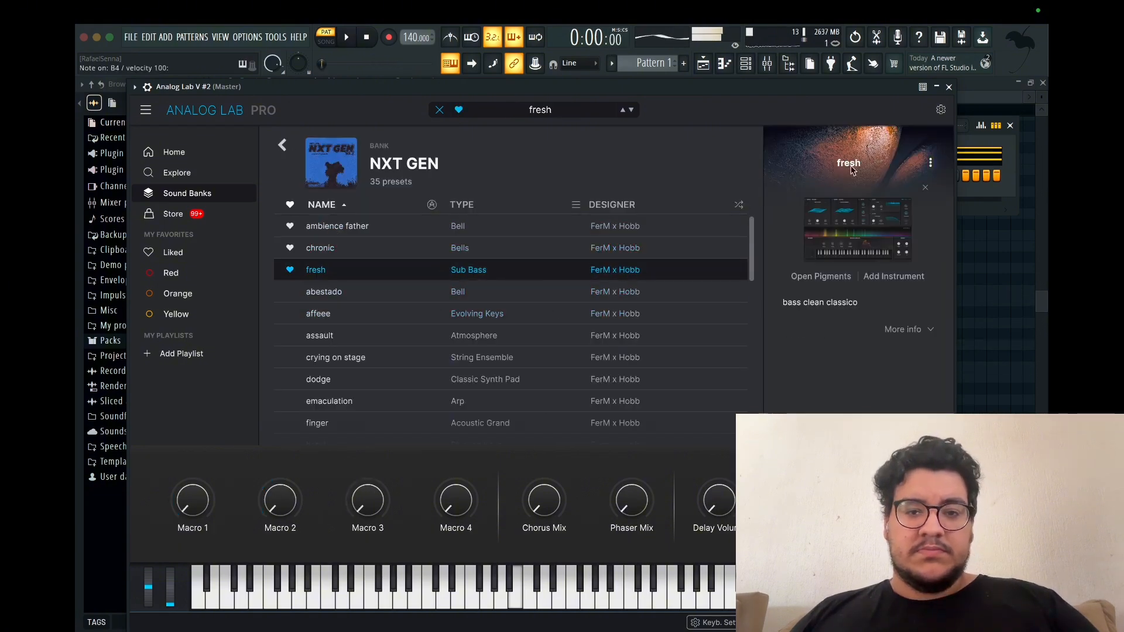
key(space)
click(948, 86)
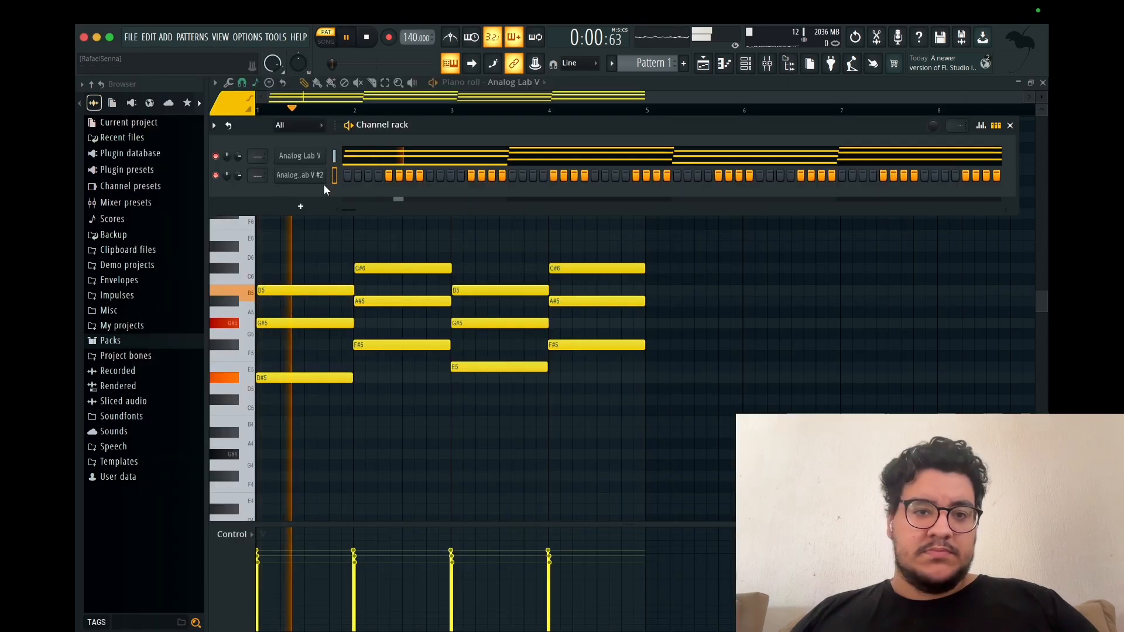
Step: Write one-bar notes G#5, F#5, E5 and F#5 across bars 1 to 4 in the second Analog Lab V's piano roll
right_click(323, 174)
click(353, 175)
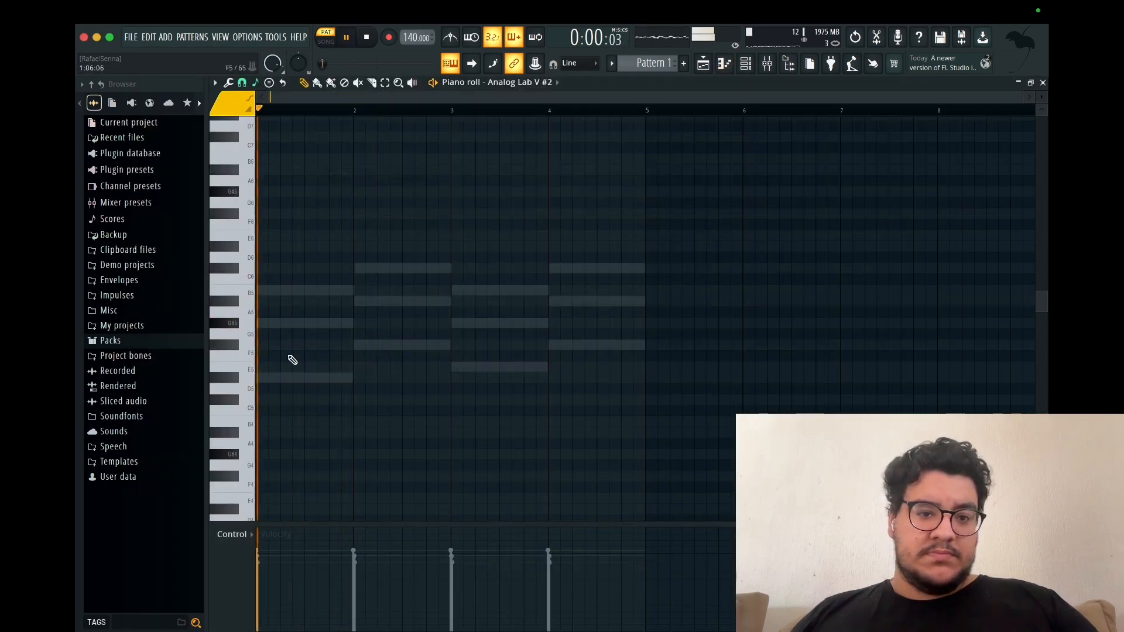
key(space)
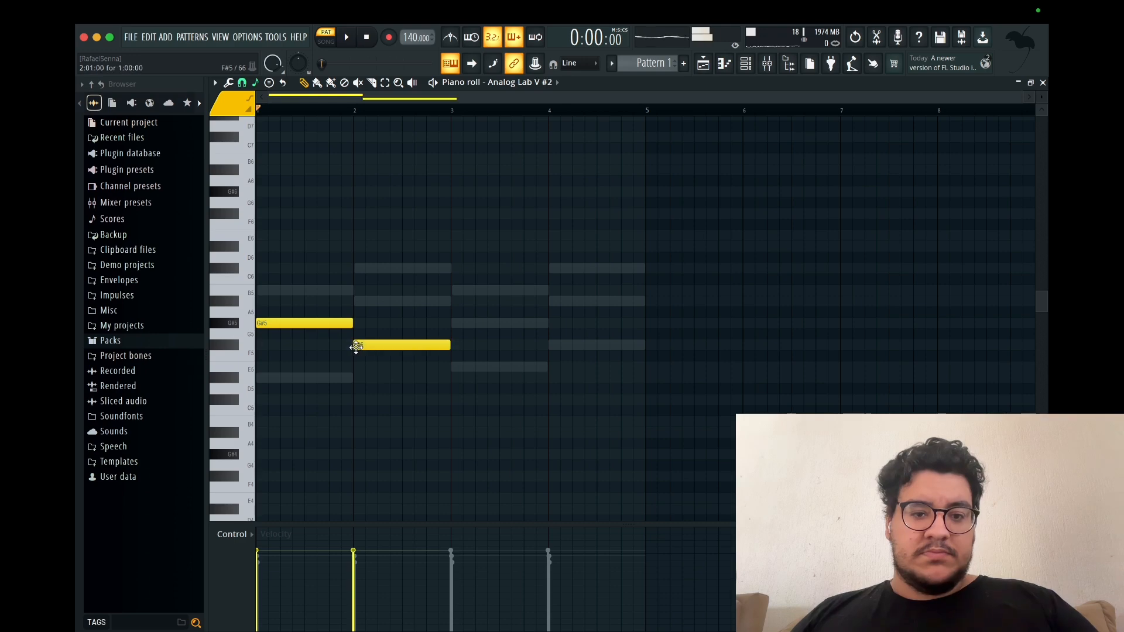
click(550, 345)
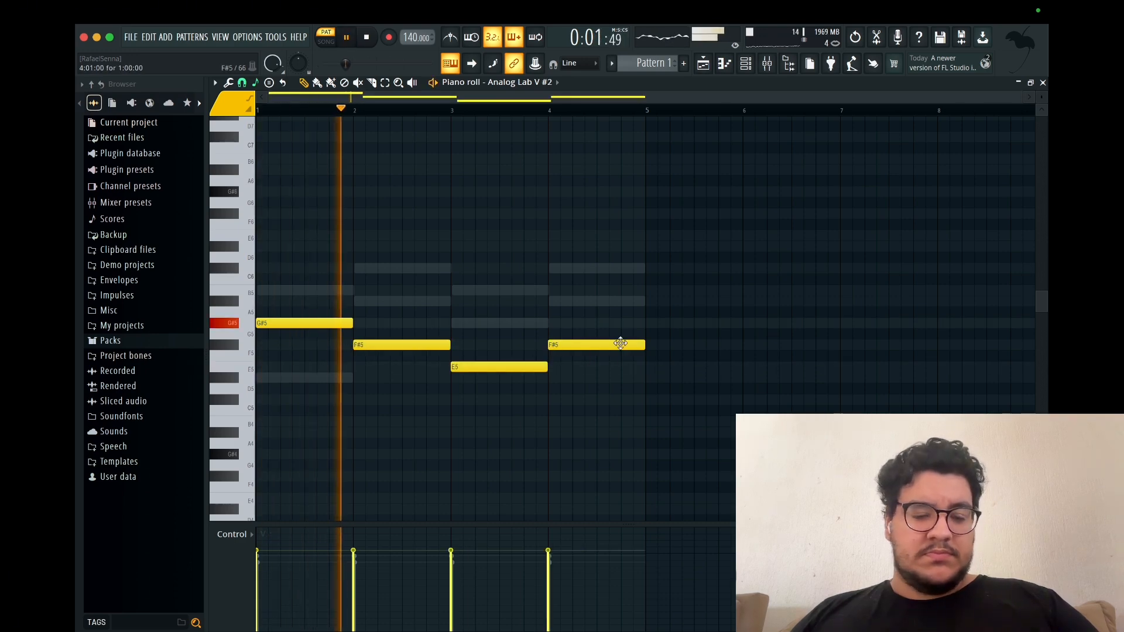
Step: Add a Solina V2 instrument, audition its Air String 2 preset and settle on Blue Strings
click(755, 67)
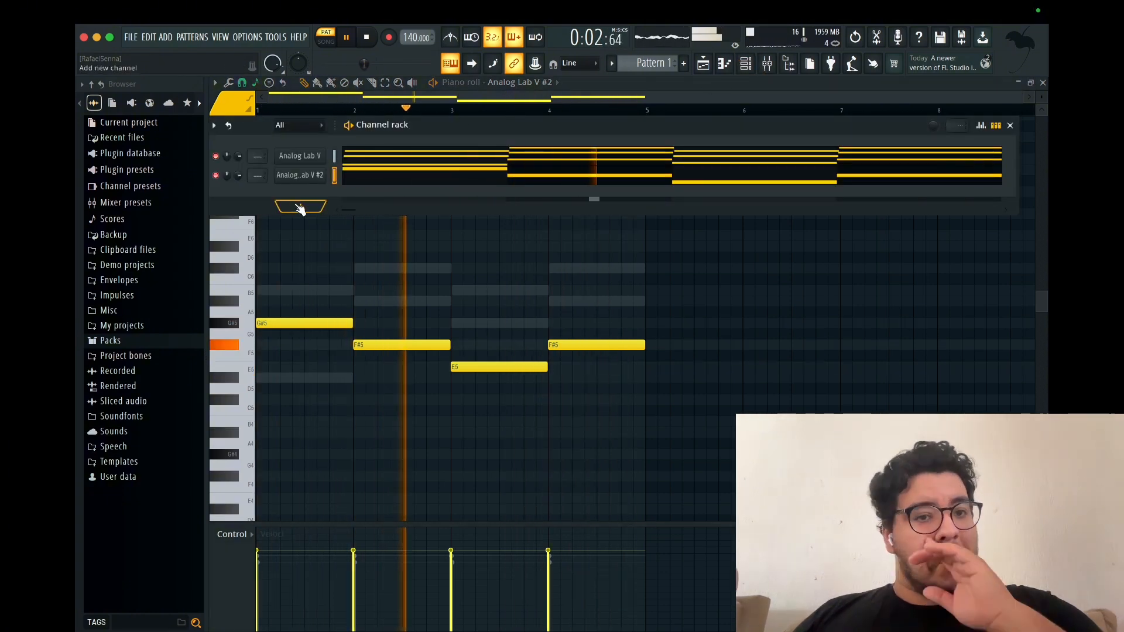
click(299, 208)
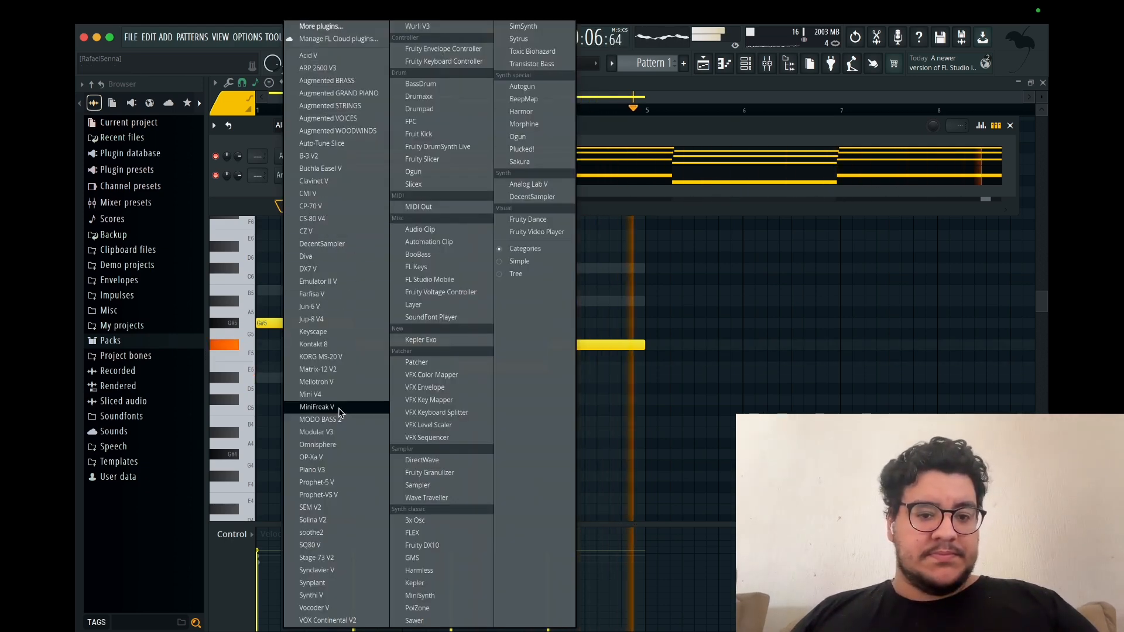
click(343, 520)
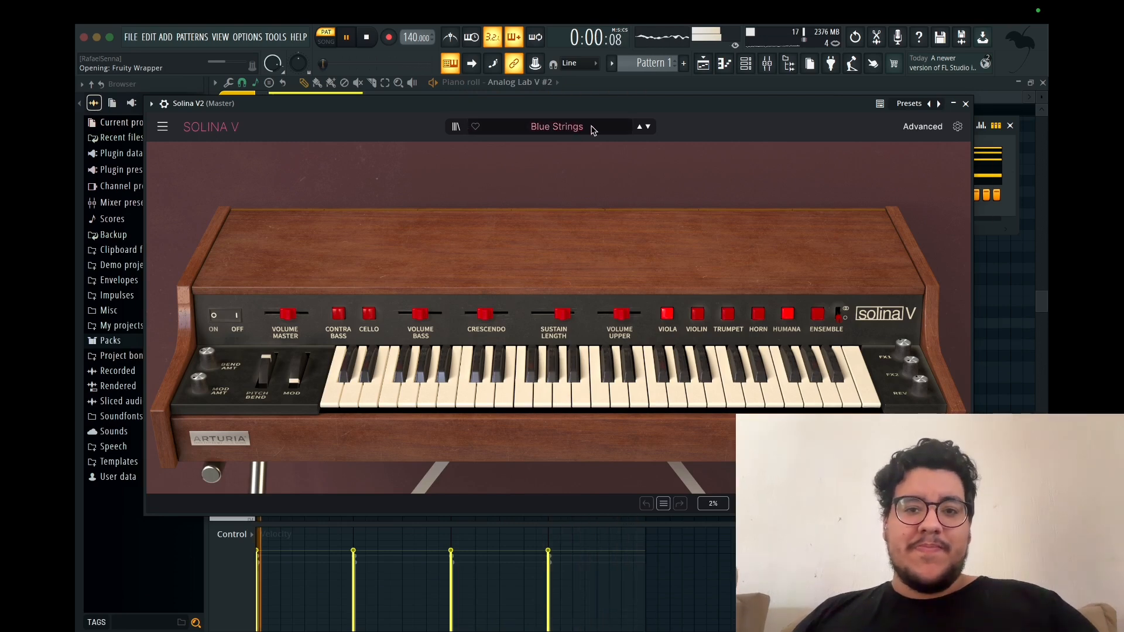
click(456, 127)
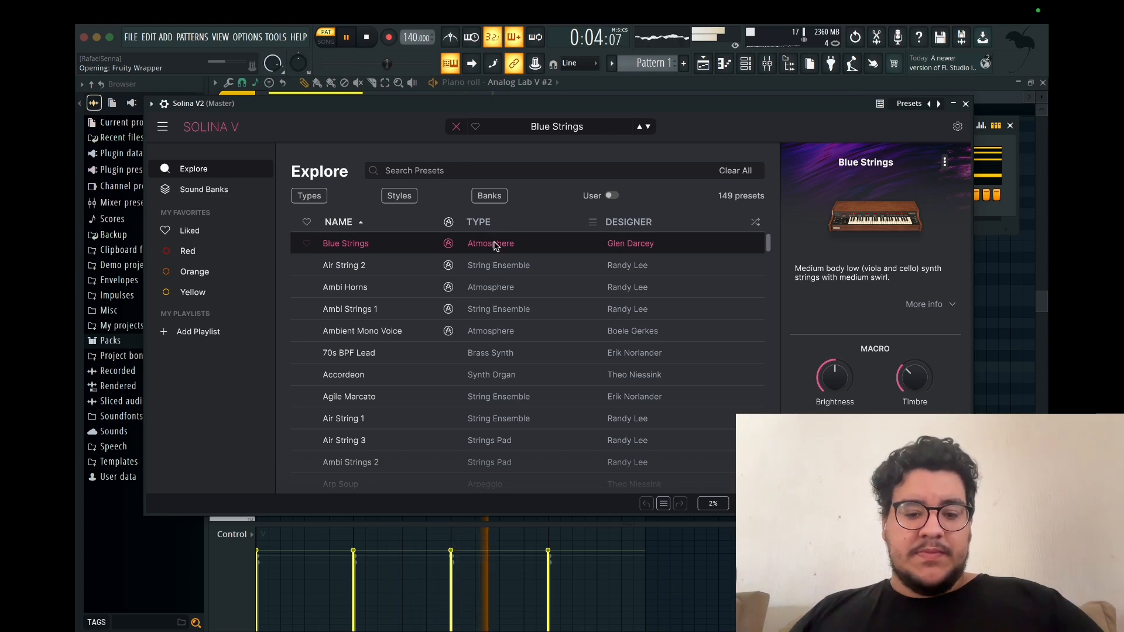
click(512, 265)
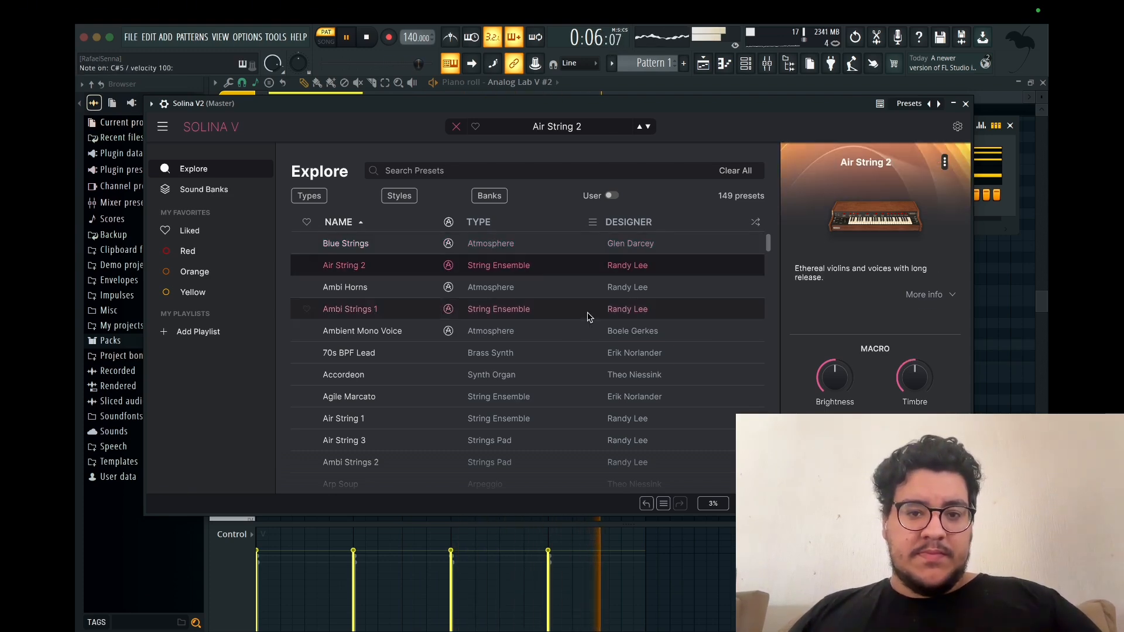
click(501, 243)
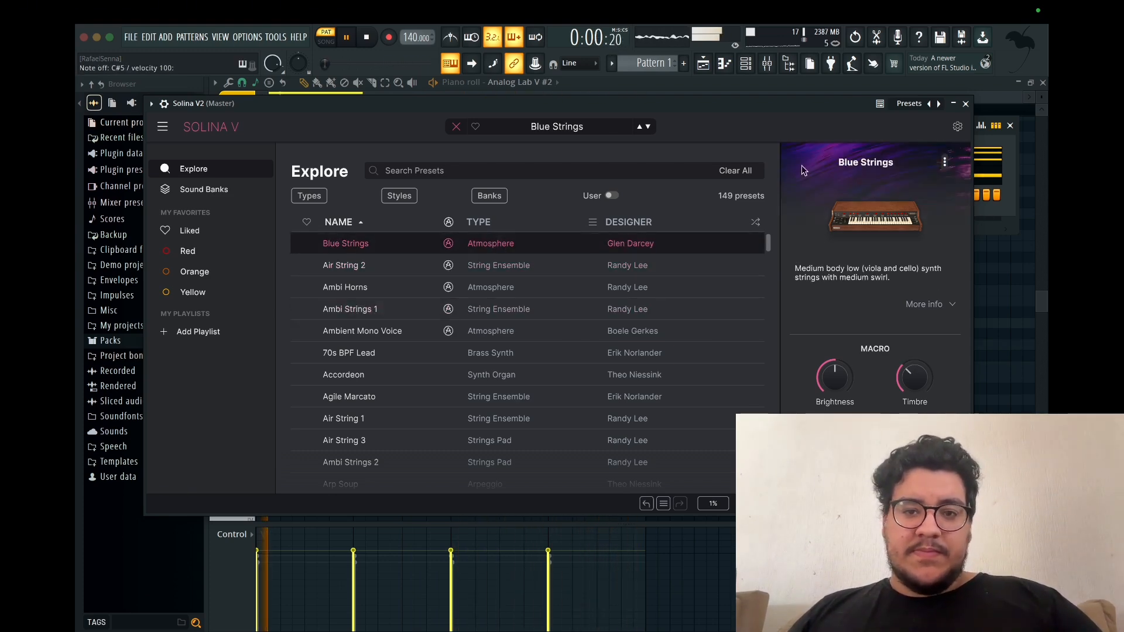
click(965, 103)
Step: Write one-bar notes G#5, F#5, E5 and F#5 in the Solina V2 piano roll and transpose them up one octave
right_click(296, 194)
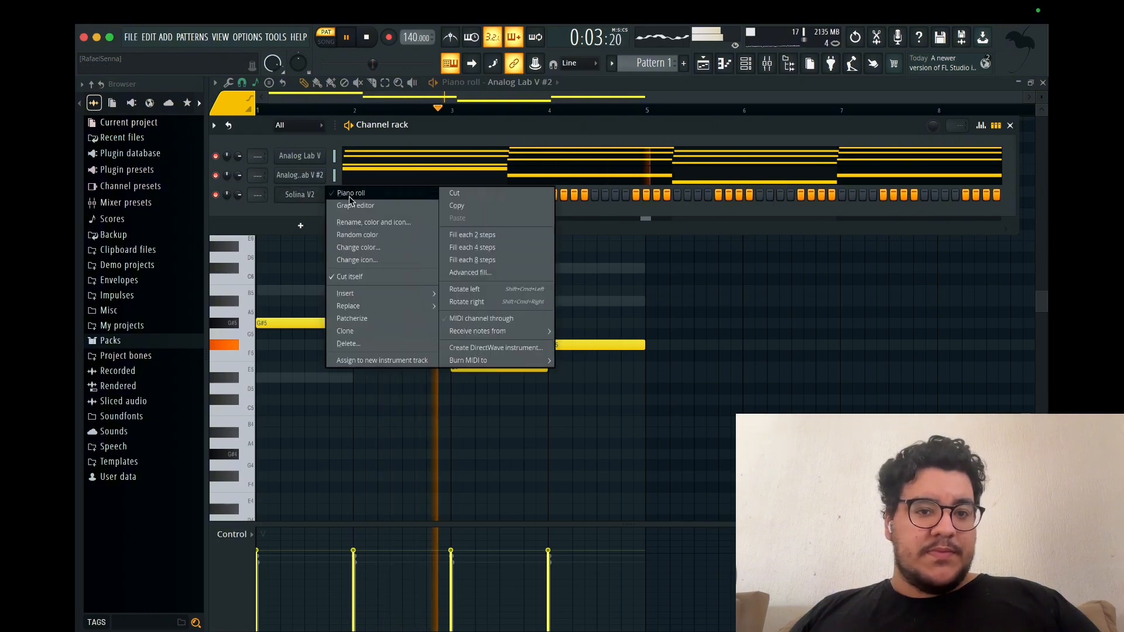
click(350, 195)
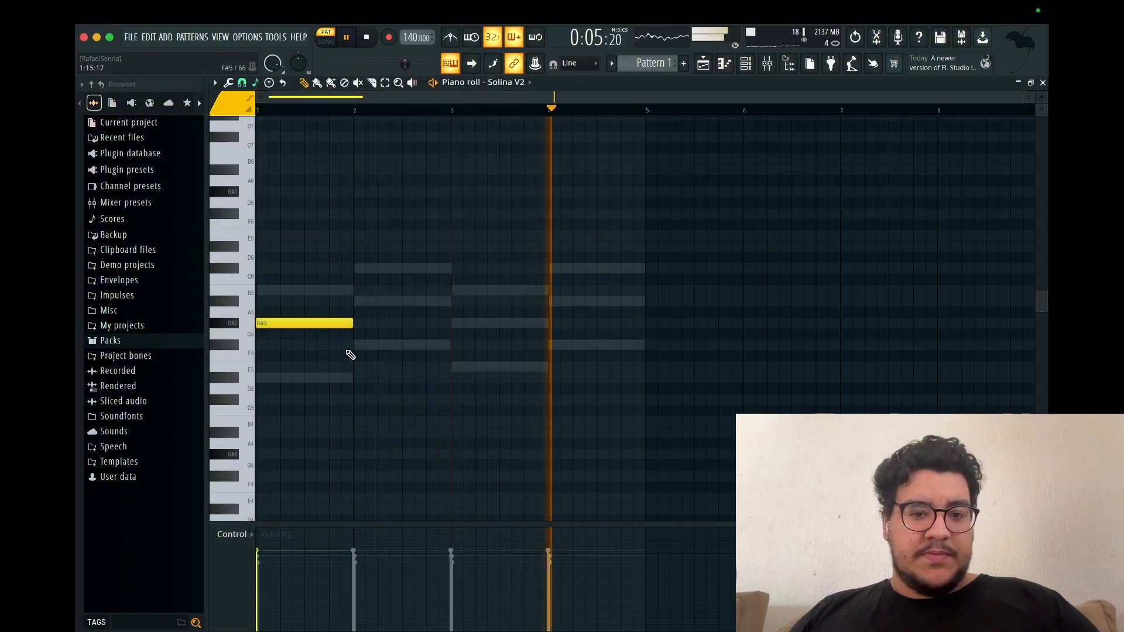
click(354, 345)
click(452, 367)
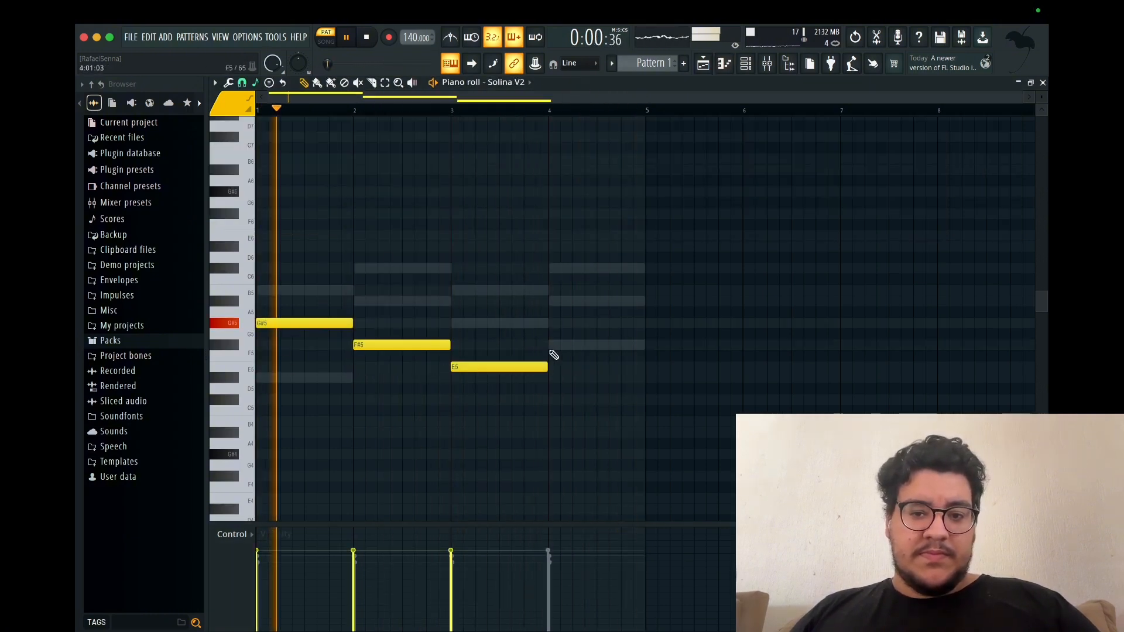
click(550, 344)
key(ctrl+Up)
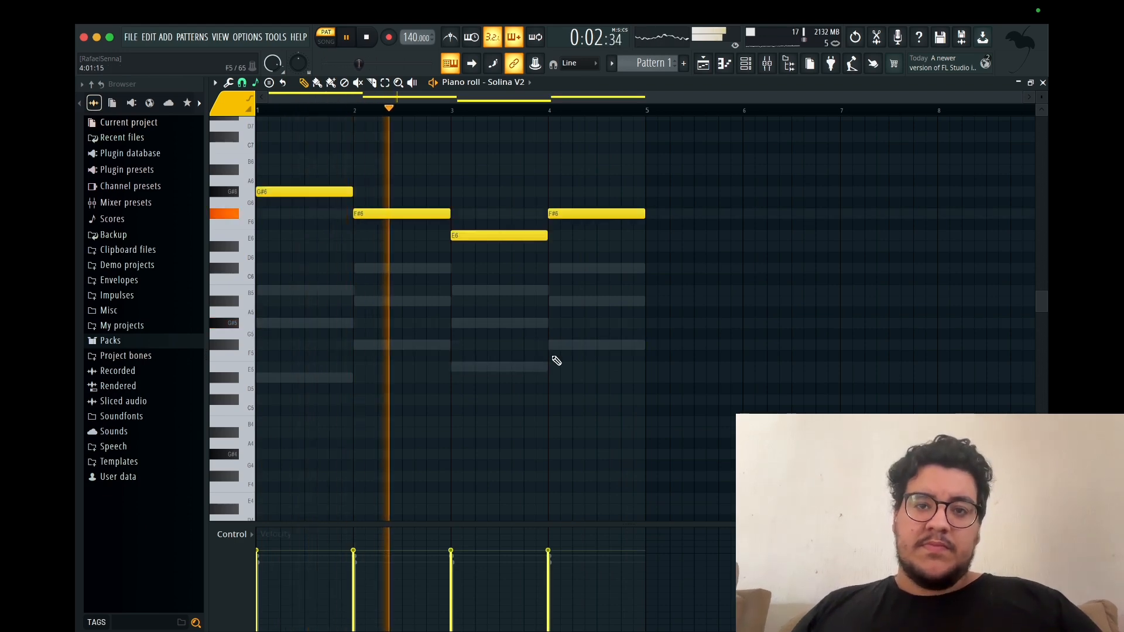
Step: Lower the Solina V2 channel's volume and route all three channels to mixer tracks starting at Insert 1
click(747, 64)
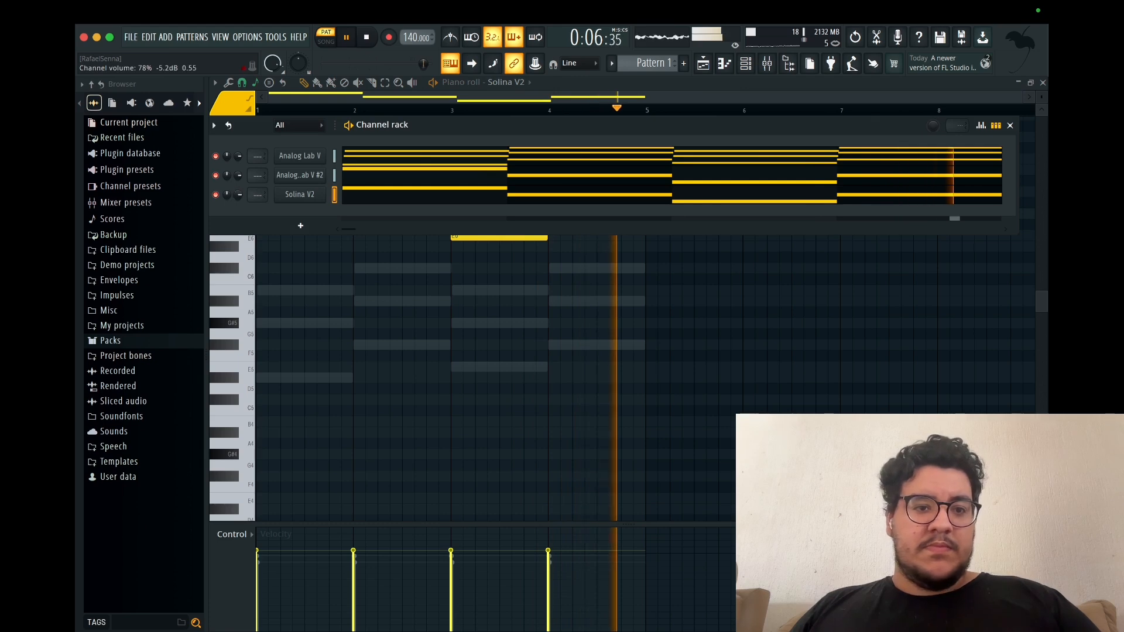
drag(238, 194, 237, 212)
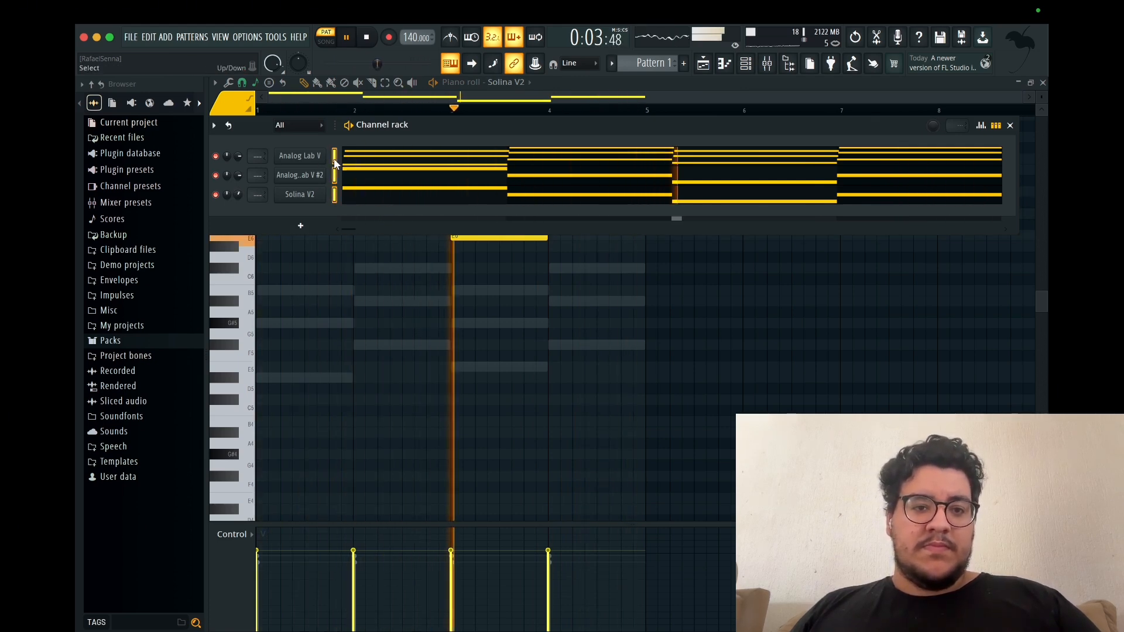
click(767, 65)
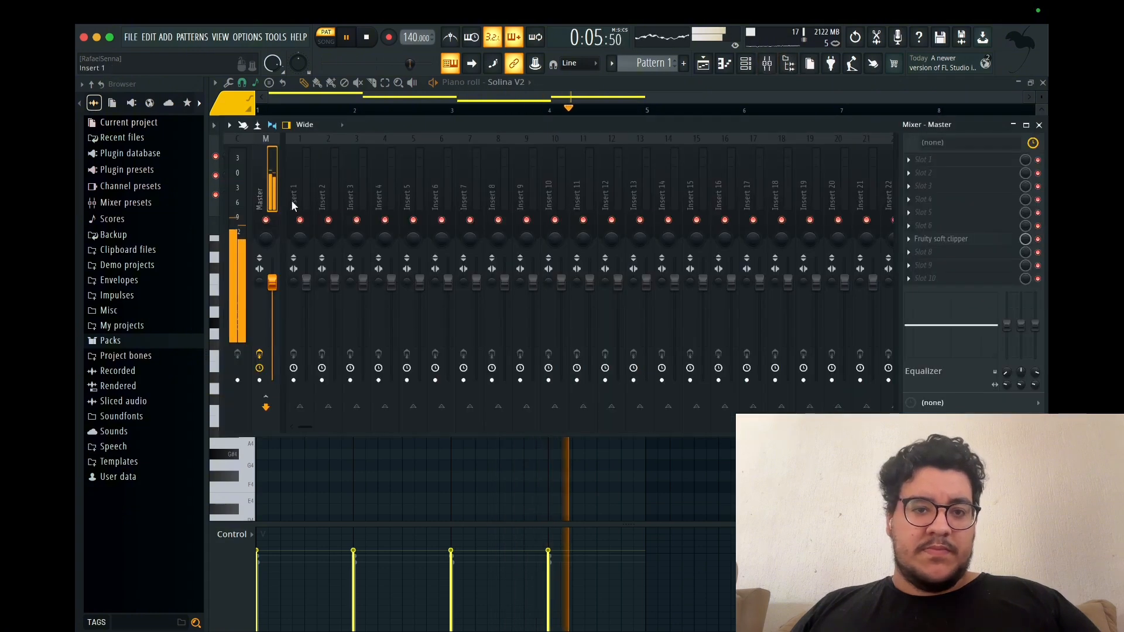
right_click(300, 170)
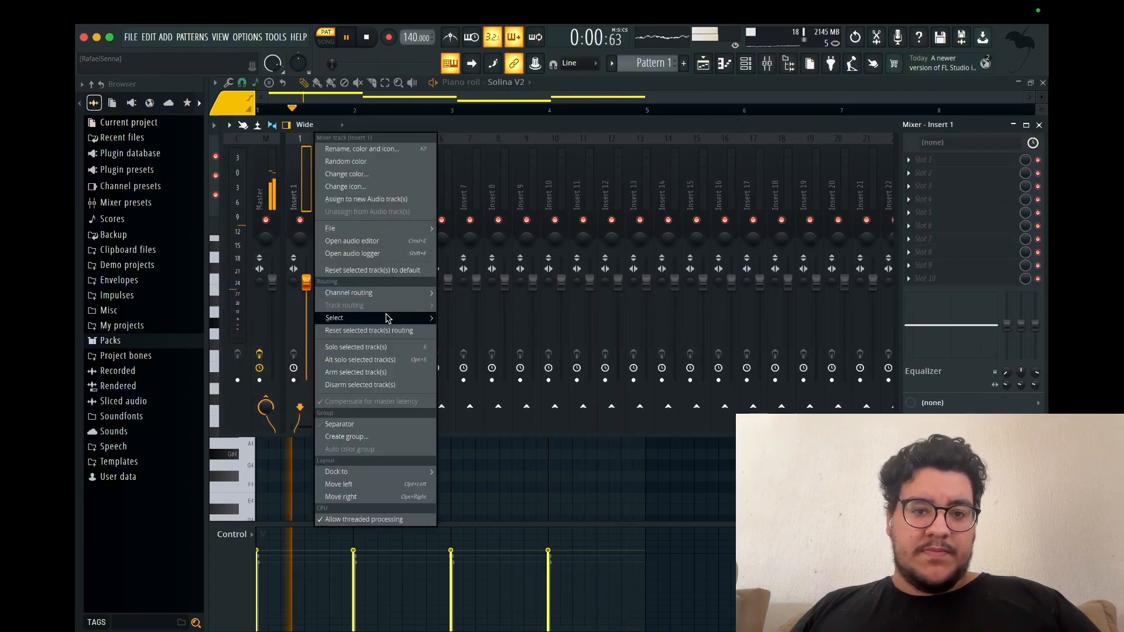
mouse_move(408, 293)
click(485, 304)
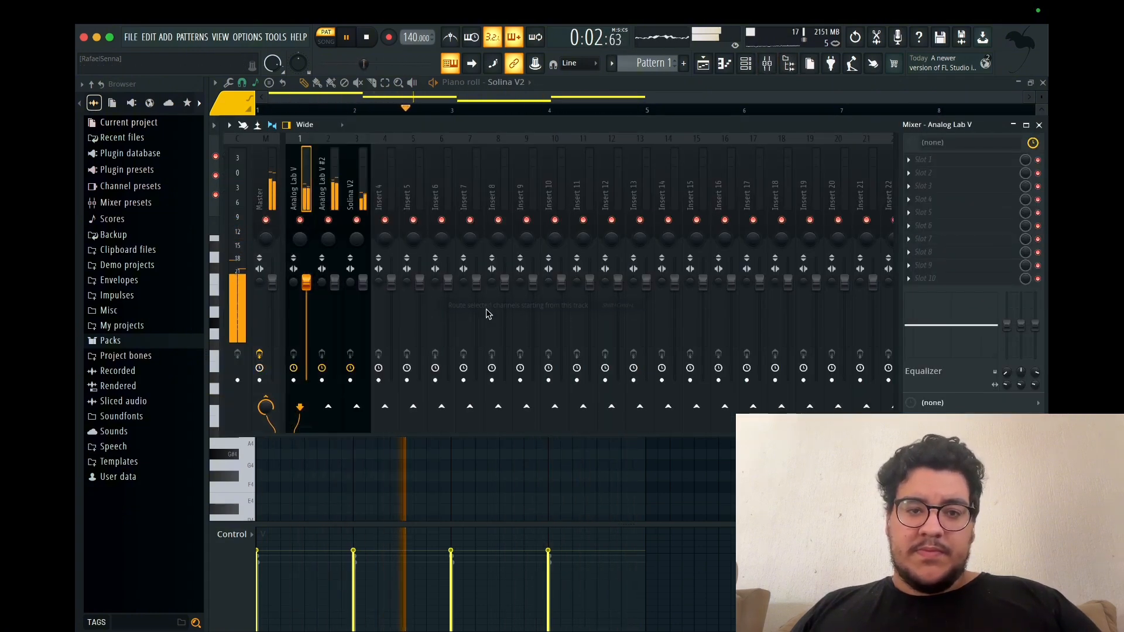
Step: Add Fruity Reeverb 2 to slot 8 of the Solina V2 mixer track, raising its wet level and lowering its dry level
click(353, 196)
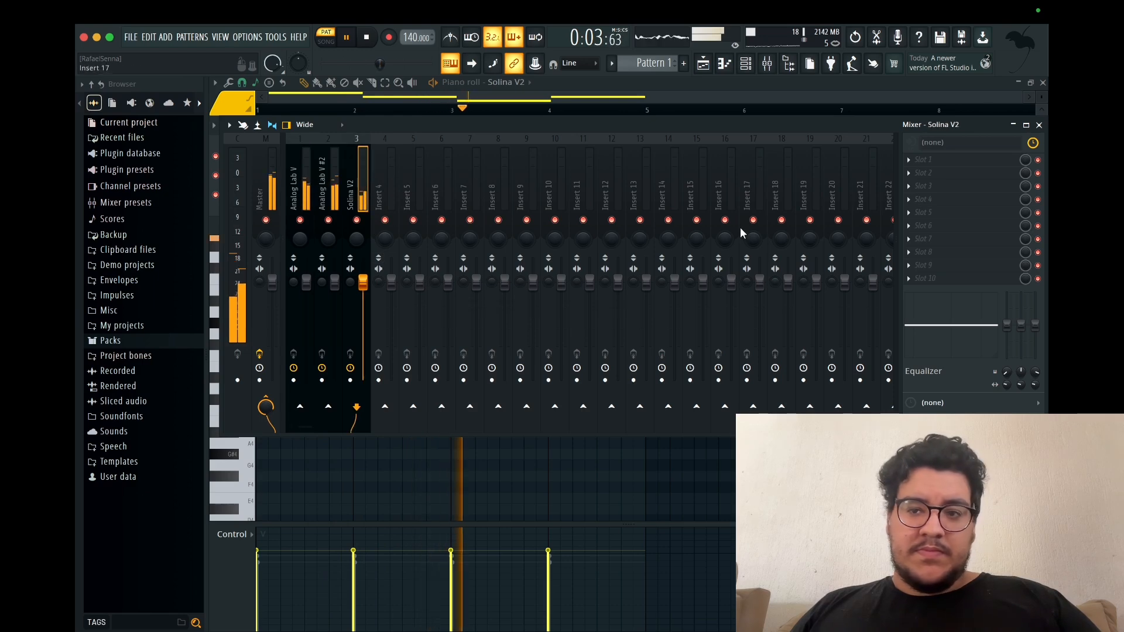
click(911, 254)
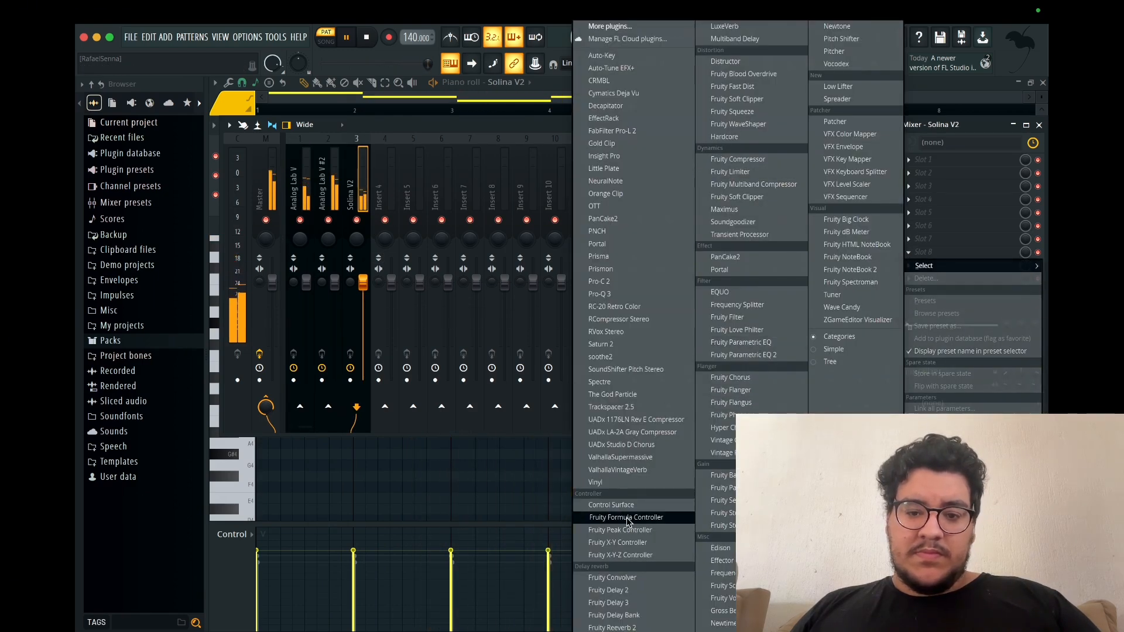
click(612, 627)
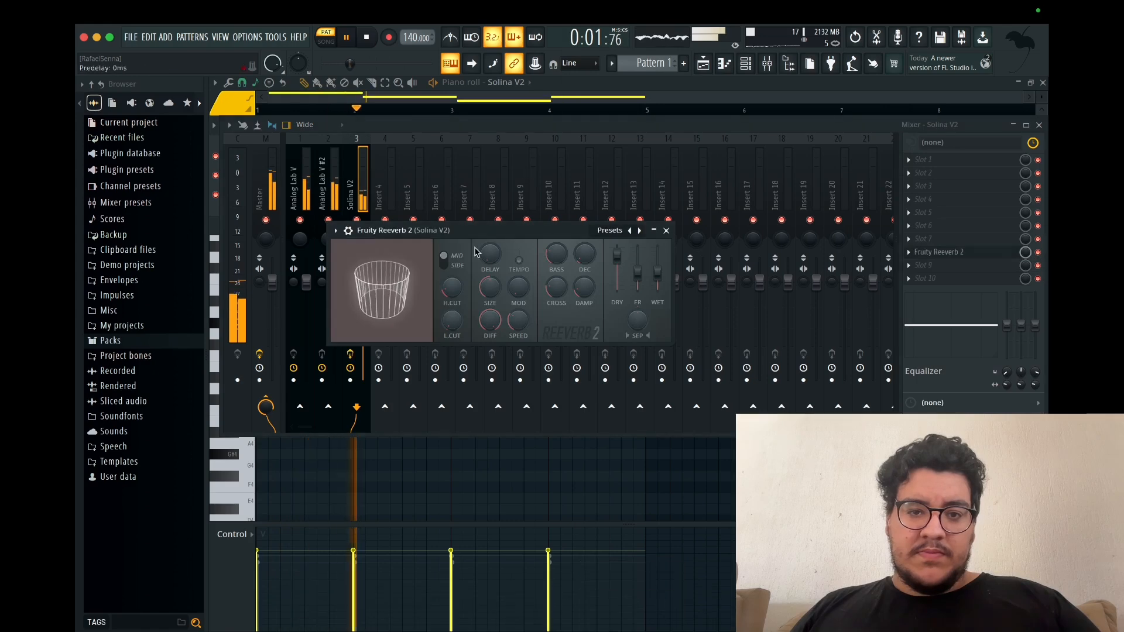
drag(658, 272, 616, 262)
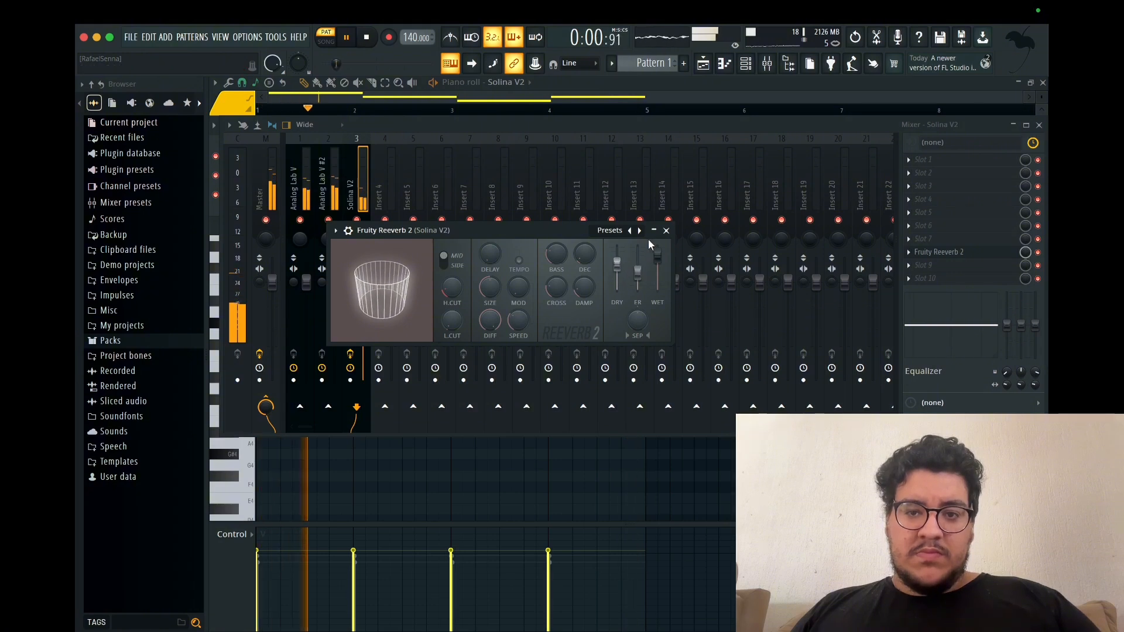
click(666, 230)
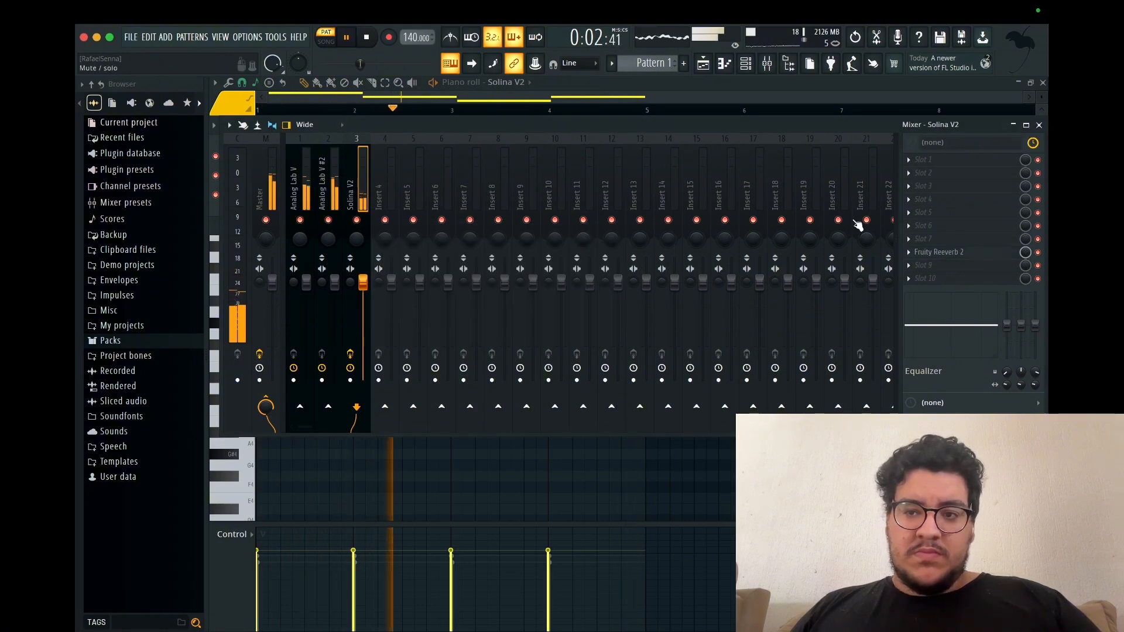
Step: Insert UADx Studio D Chorus in slot 7 of the Solina V2 mixer track, ahead of the reverb, with its default settings
click(909, 240)
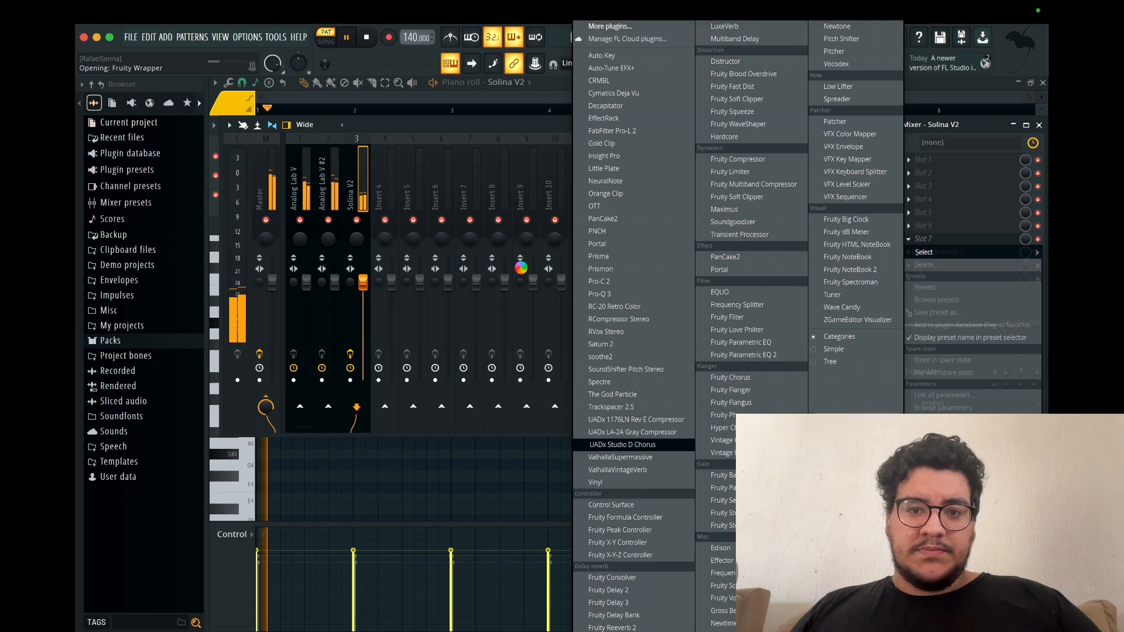
click(622, 445)
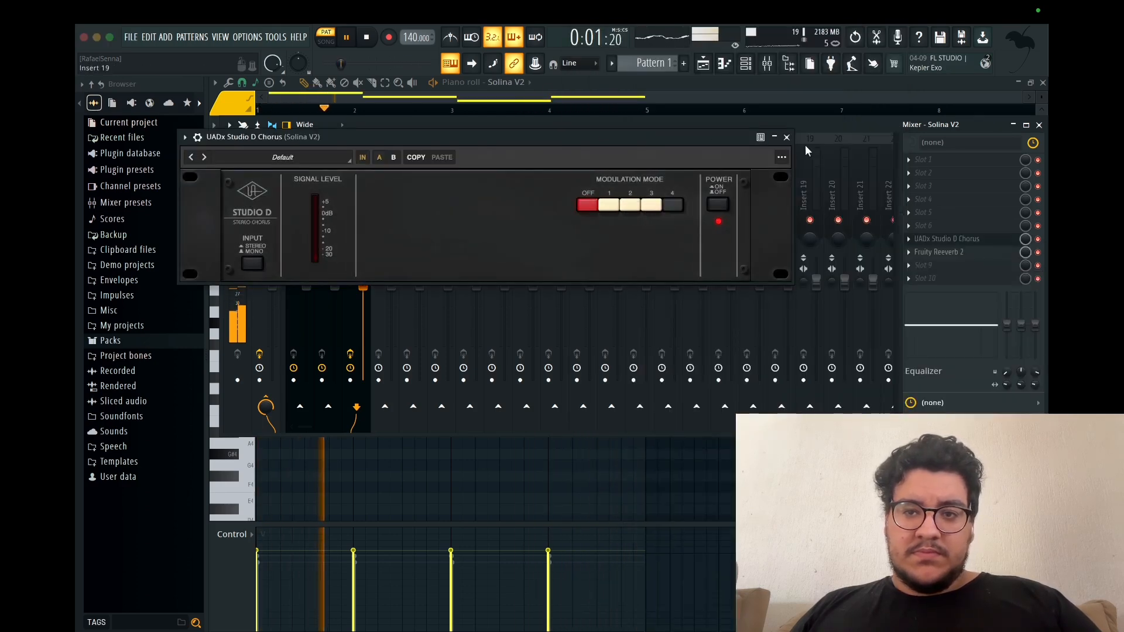
click(787, 137)
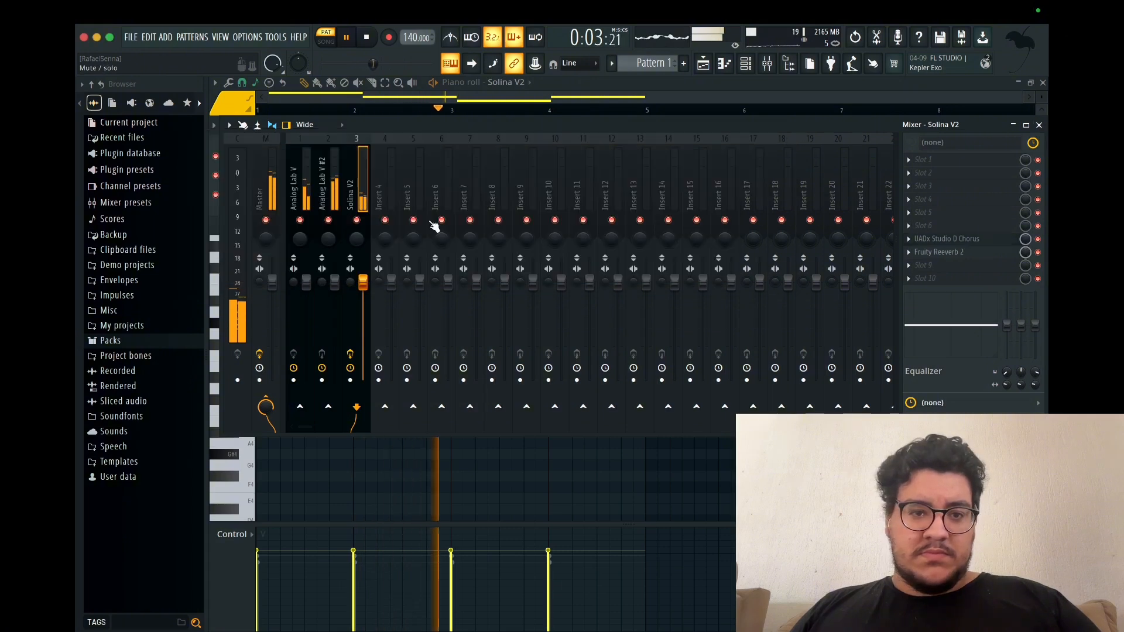
Step: Solo the first Analog Lab V mixer track to hear the chords alone, unsolo it and bring up the channel rack
right_click(301, 219)
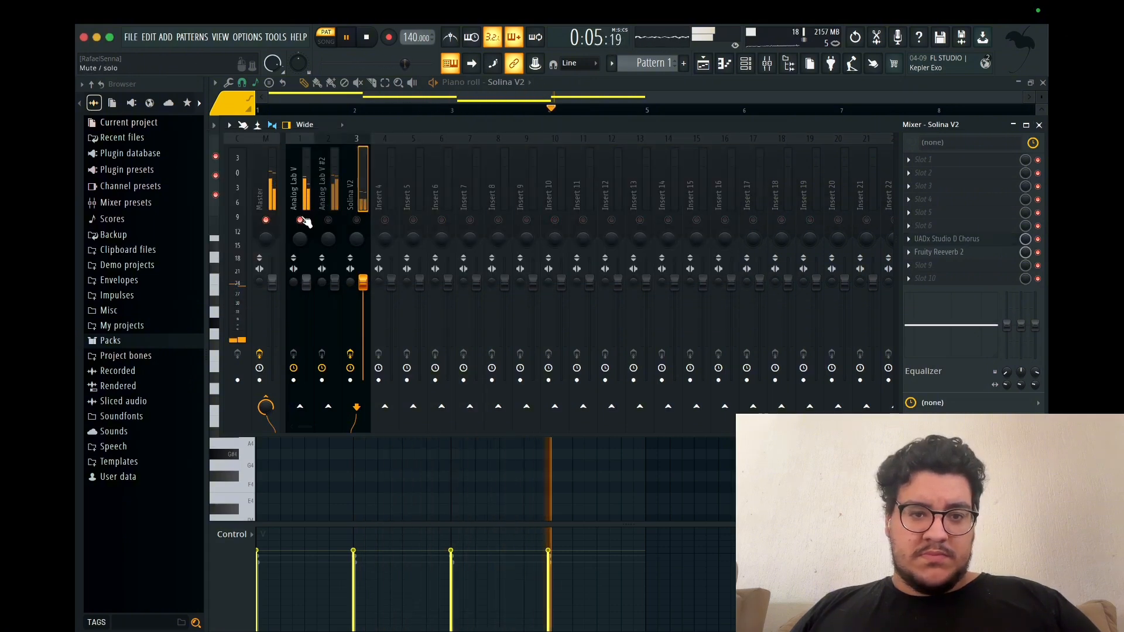
right_click(301, 221)
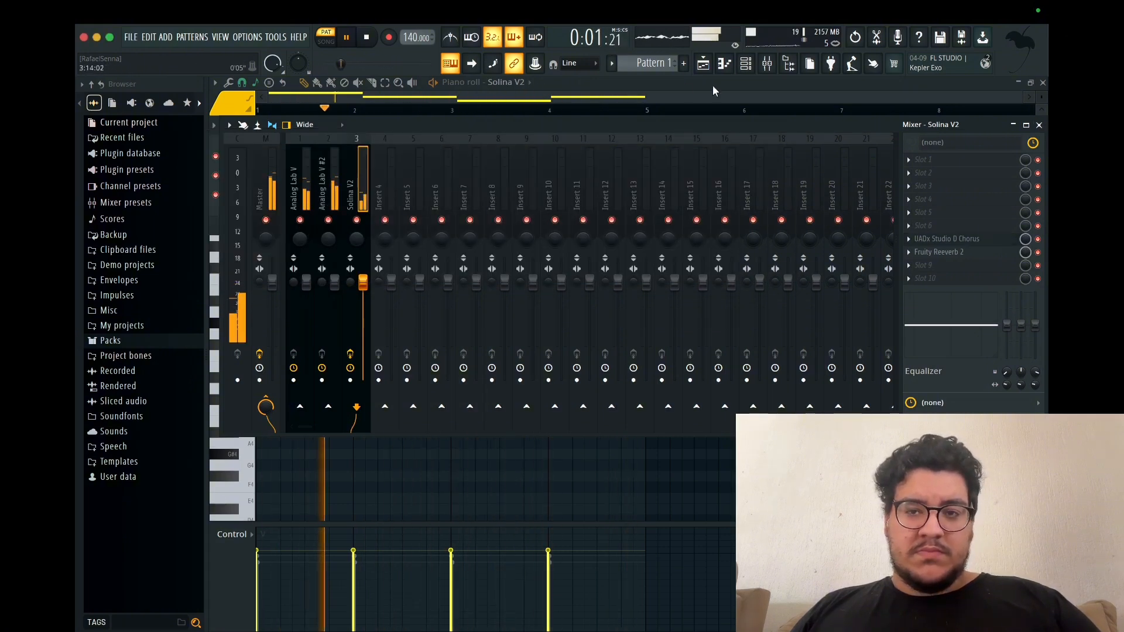
click(747, 64)
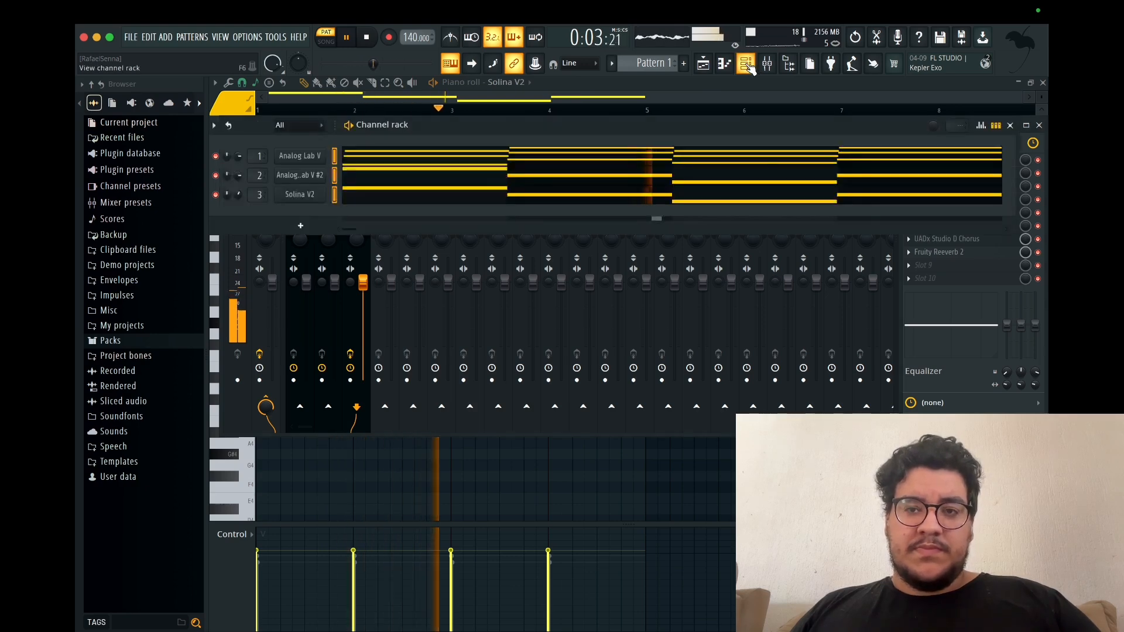
Step: Add another Analog Lab V channel and open the NXT GEN PRELUDE sound bank in its preset browser
click(301, 223)
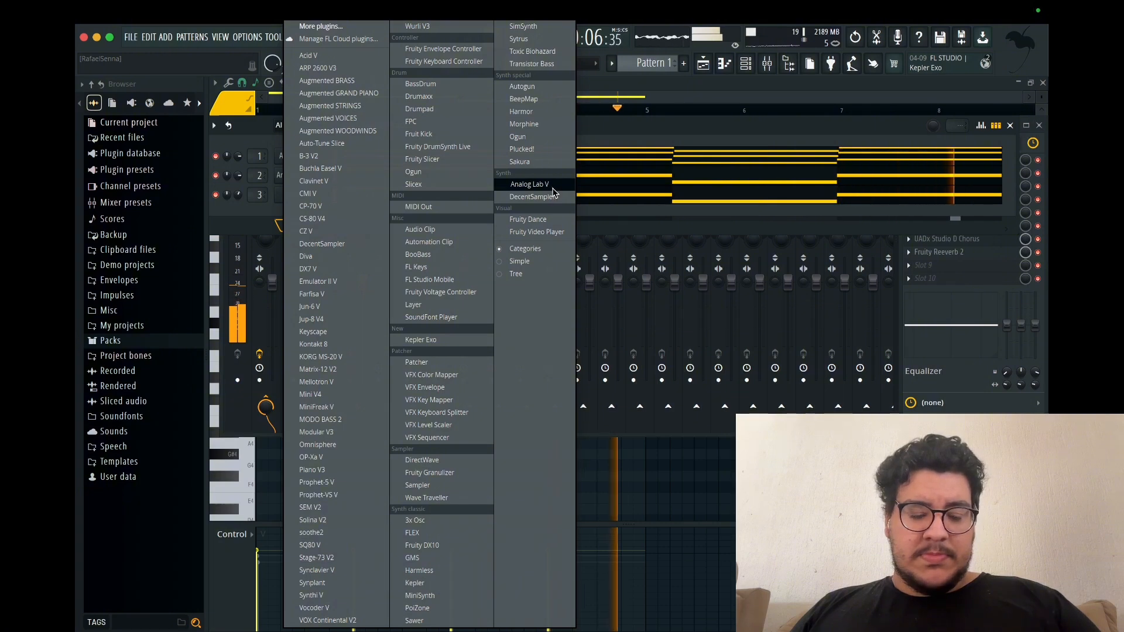
click(529, 185)
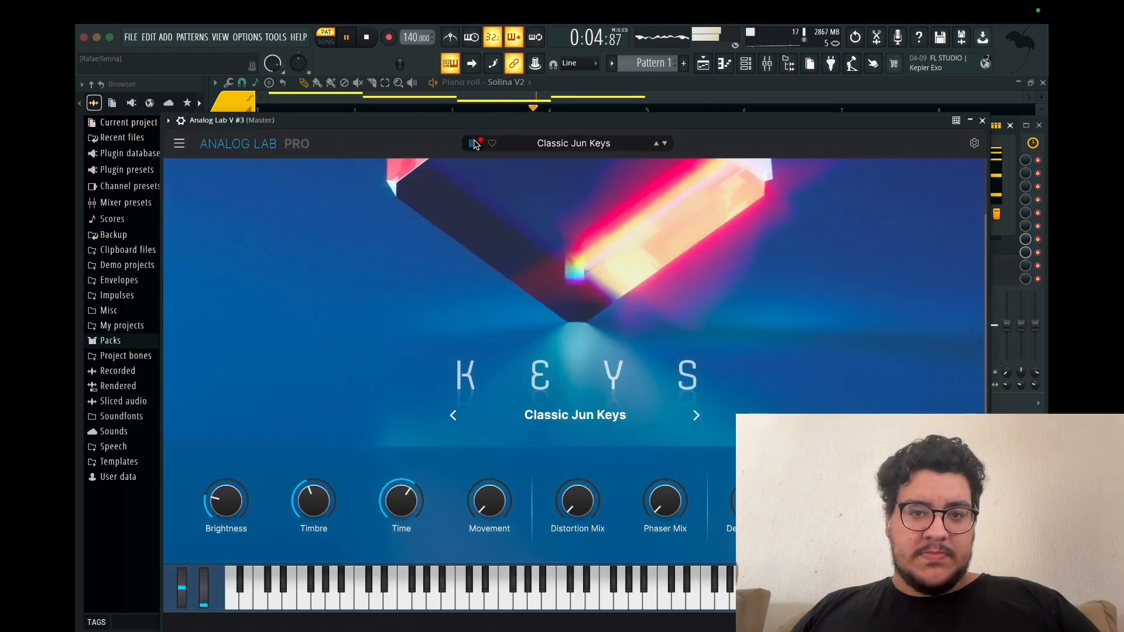
click(474, 143)
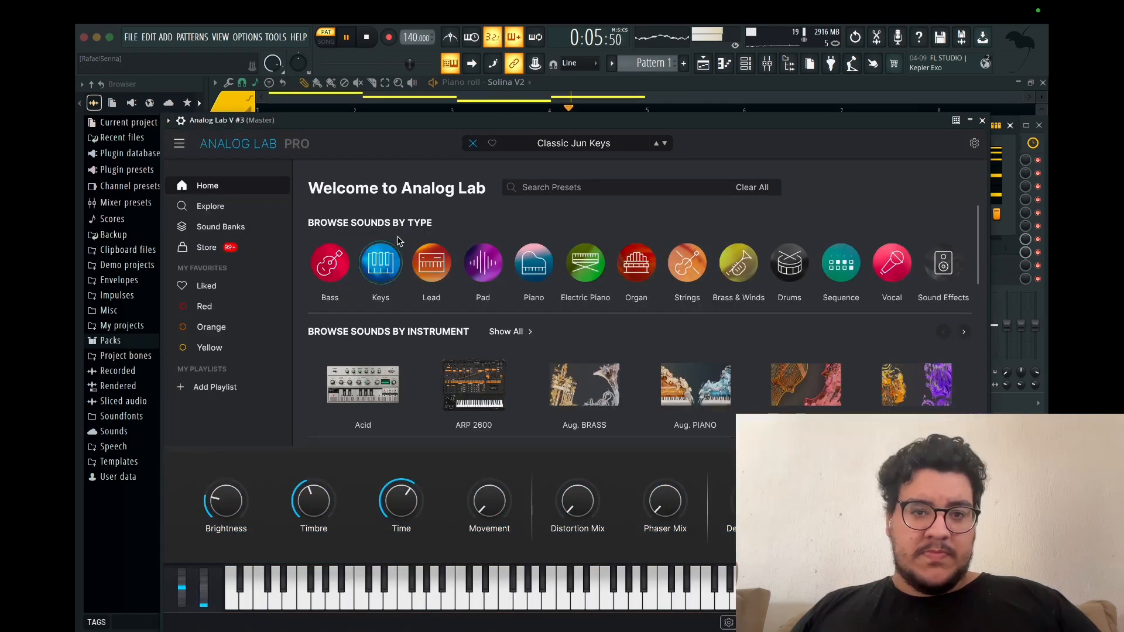
click(508, 278)
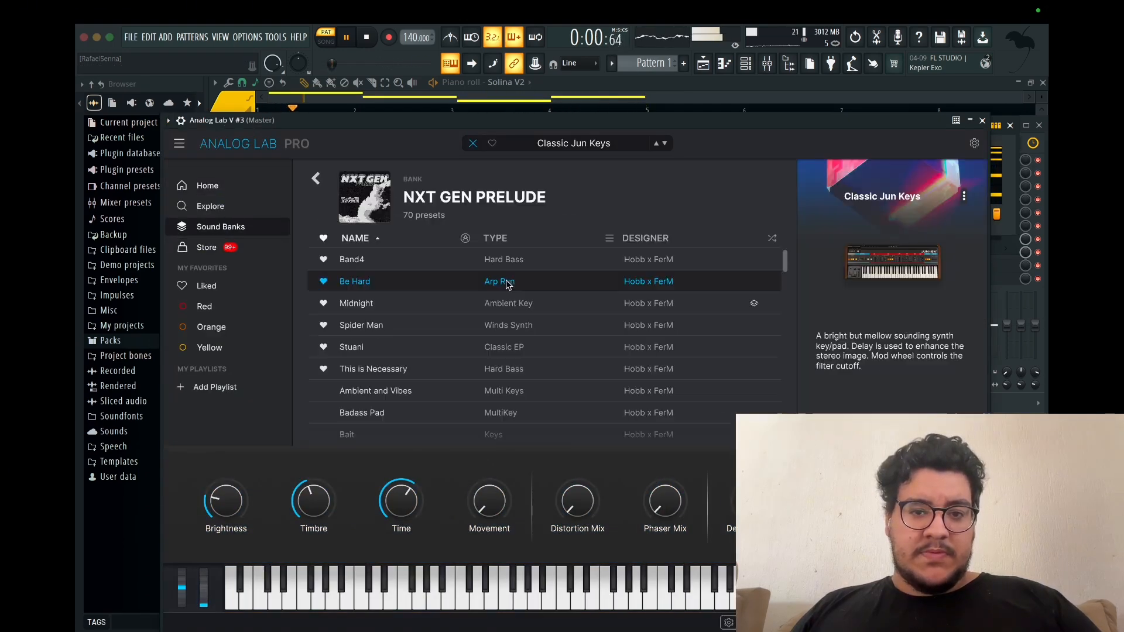
Step: Audition the bank's presets Midnight, Spider Man, Stuani, This is Necessary, and Ambient and Vibes
click(395, 303)
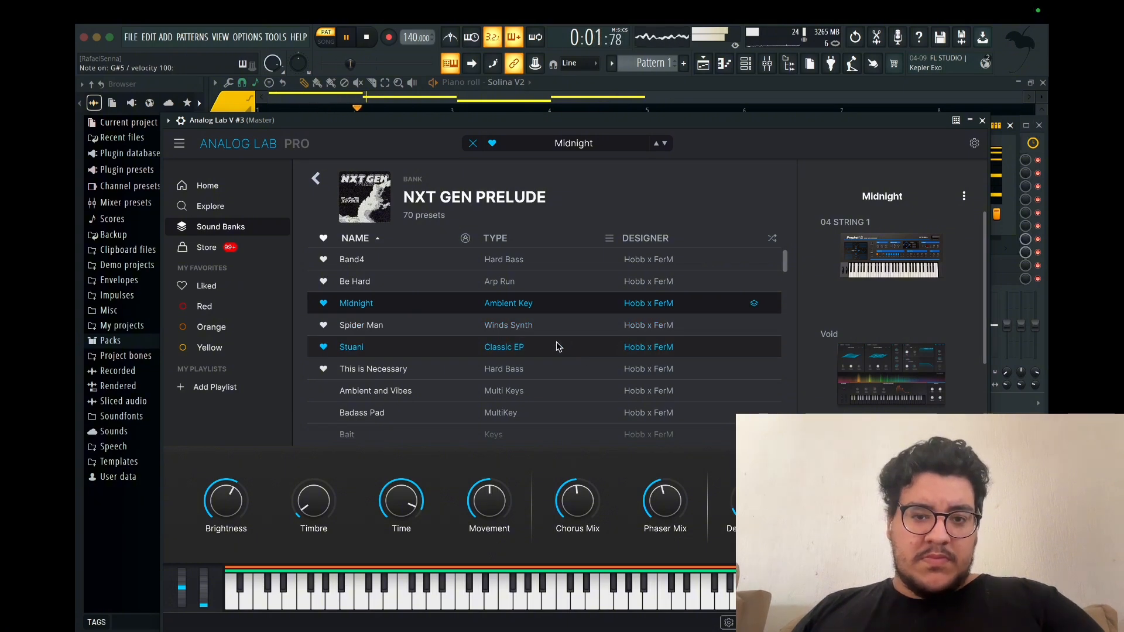
click(522, 329)
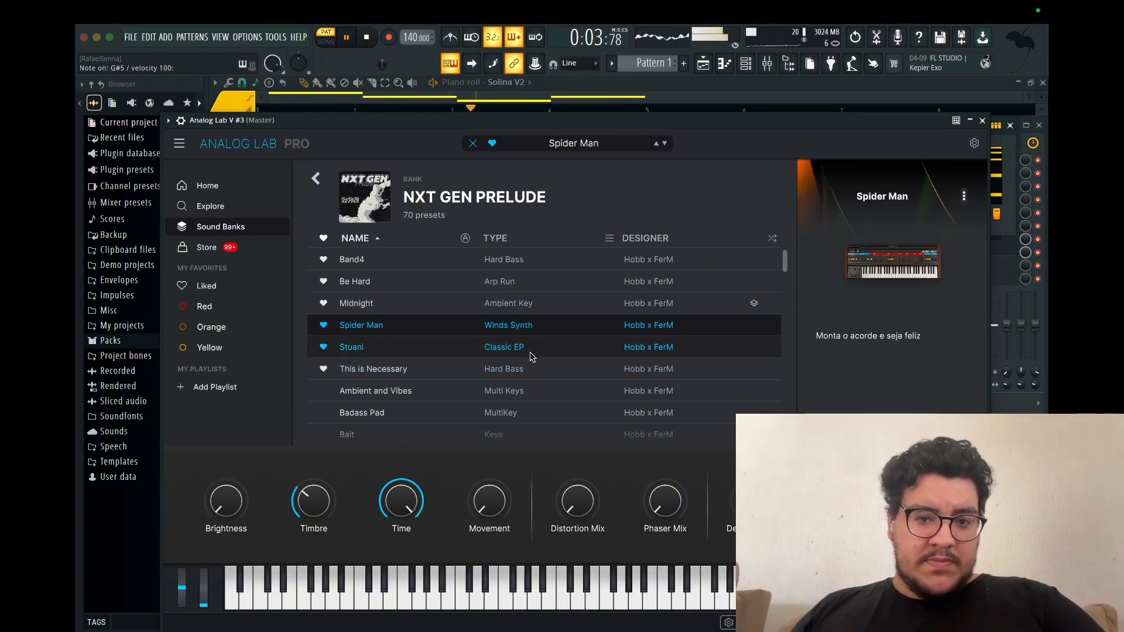
click(528, 351)
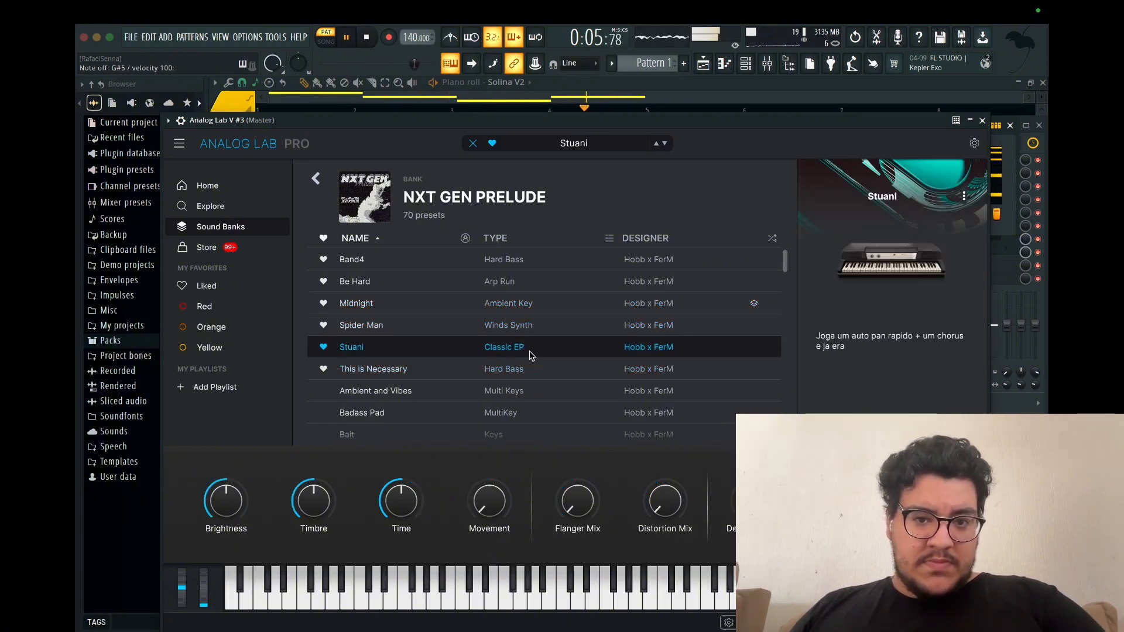
scroll(530, 379, down, 1)
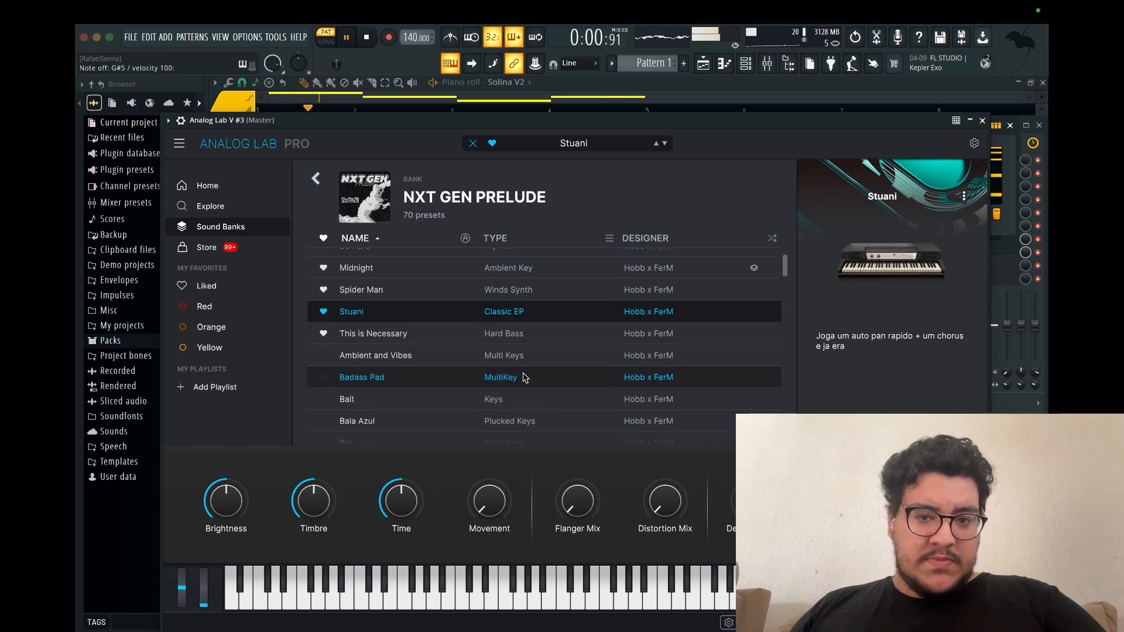
click(515, 335)
click(517, 357)
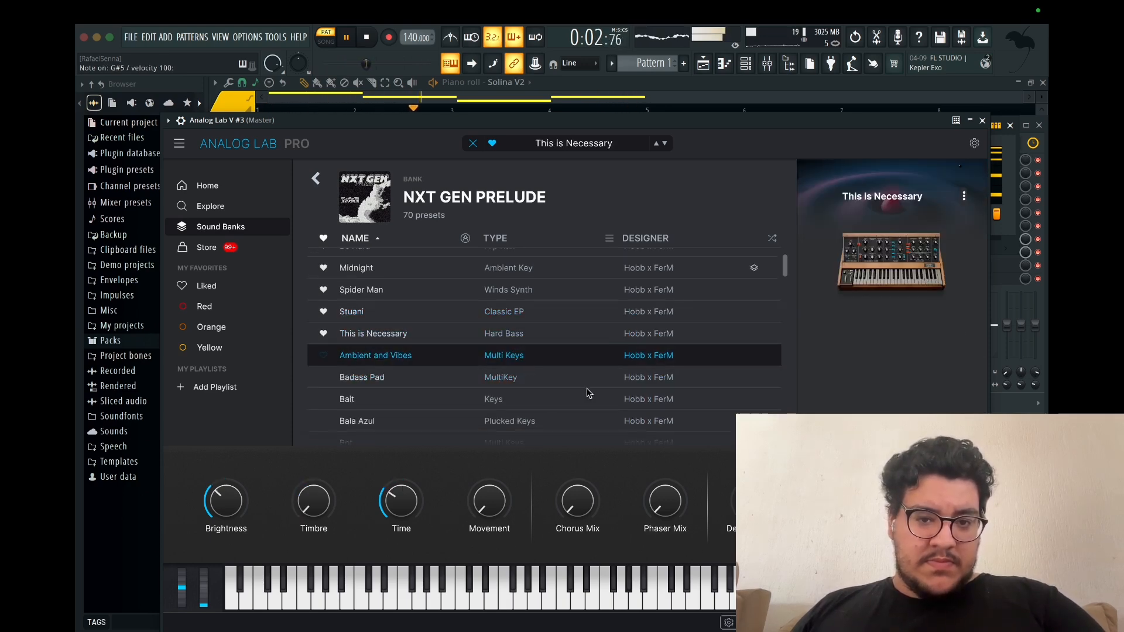
Step: Sort the NXT GEN PRELUDE presets by type, load the classic synth keys preset For Real and close the plugin window
click(496, 239)
click(499, 258)
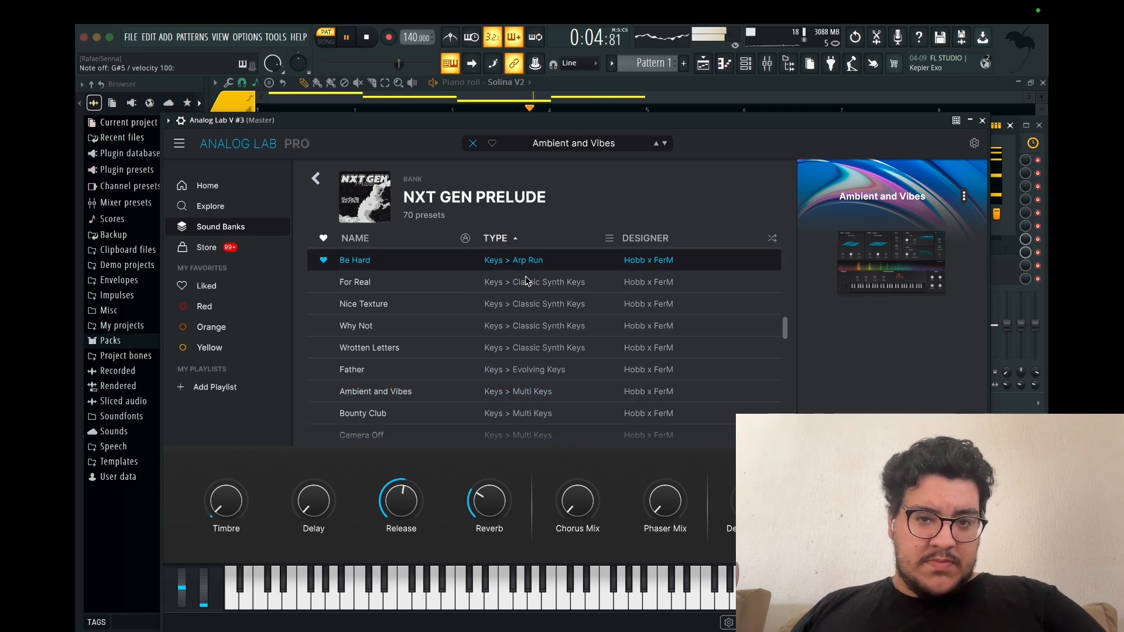
click(535, 282)
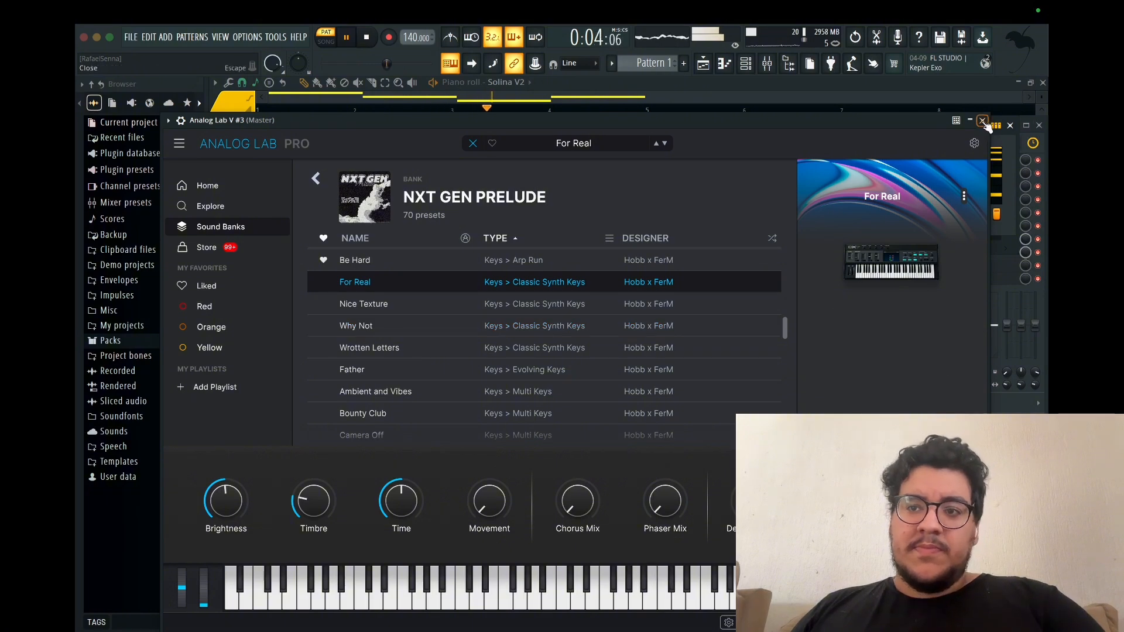
click(983, 121)
Step: In Analog Lab V #3's piano roll, draw one-beat notes G#5, B5, G#5 on beats 2 to 4 of bar 1 and C#6 starting bar 2
right_click(300, 213)
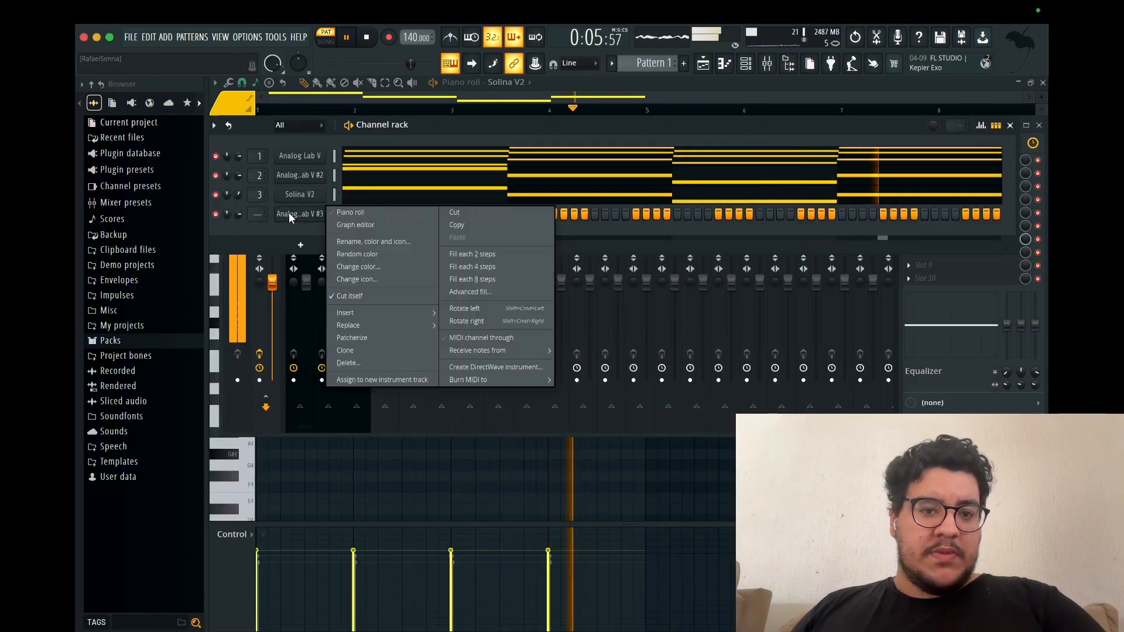
click(340, 211)
scroll(304, 384, up, 3)
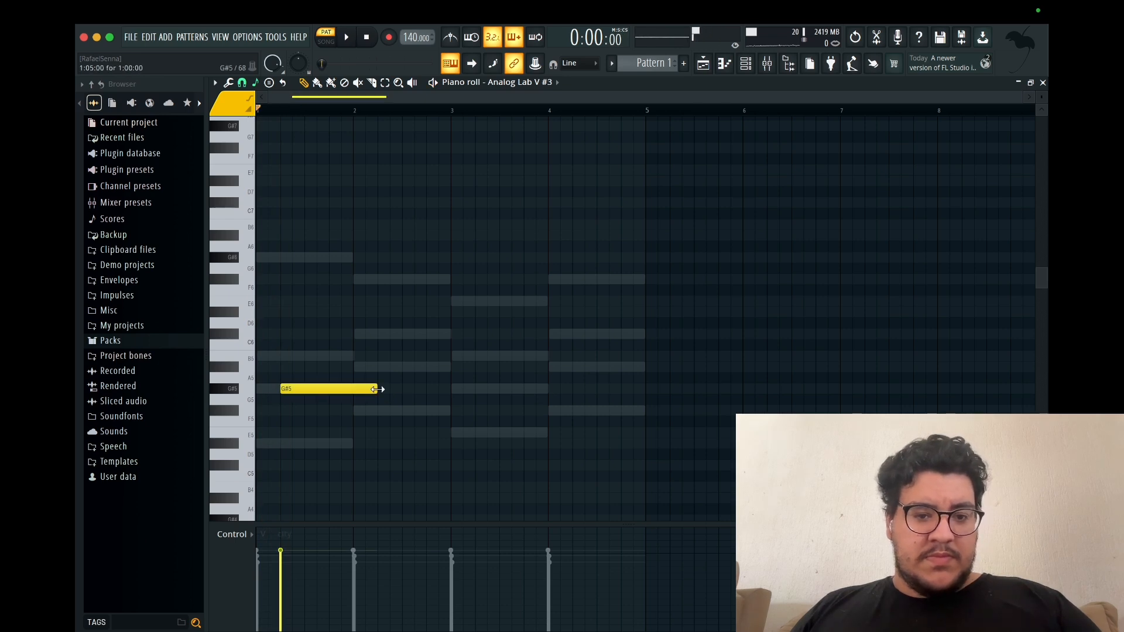
drag(375, 389, 303, 389)
key(space)
click(306, 357)
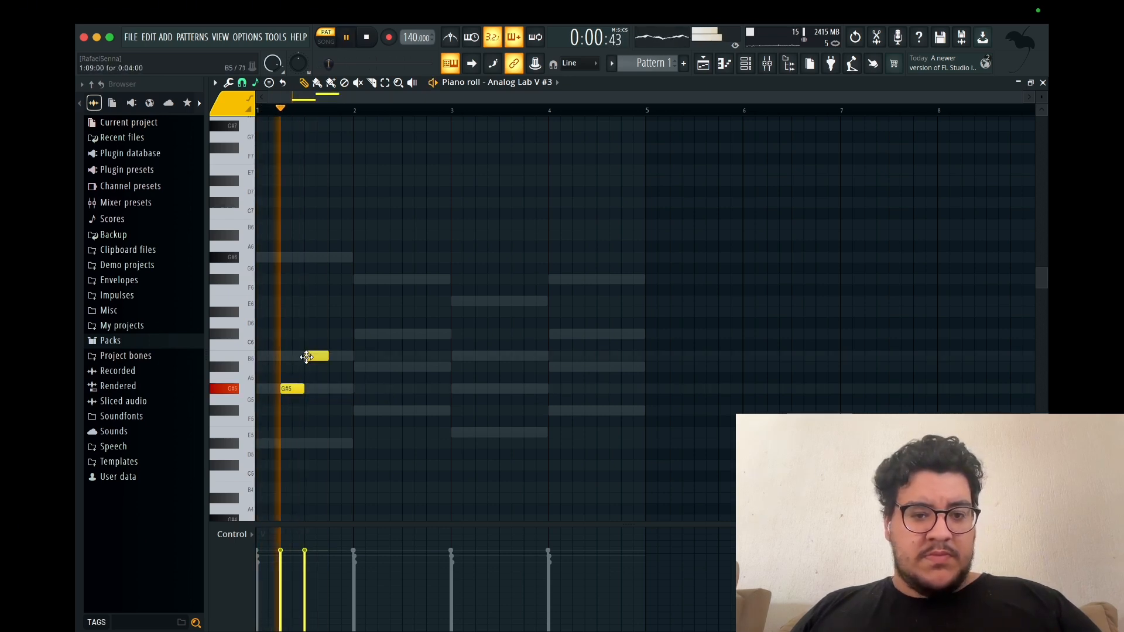
click(335, 389)
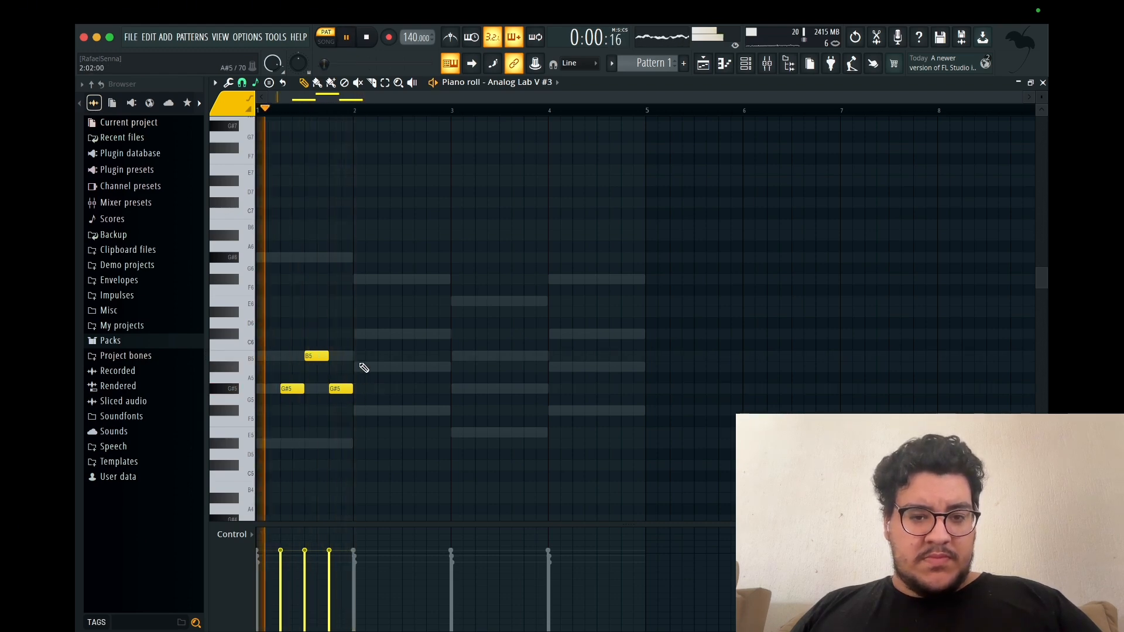
click(360, 335)
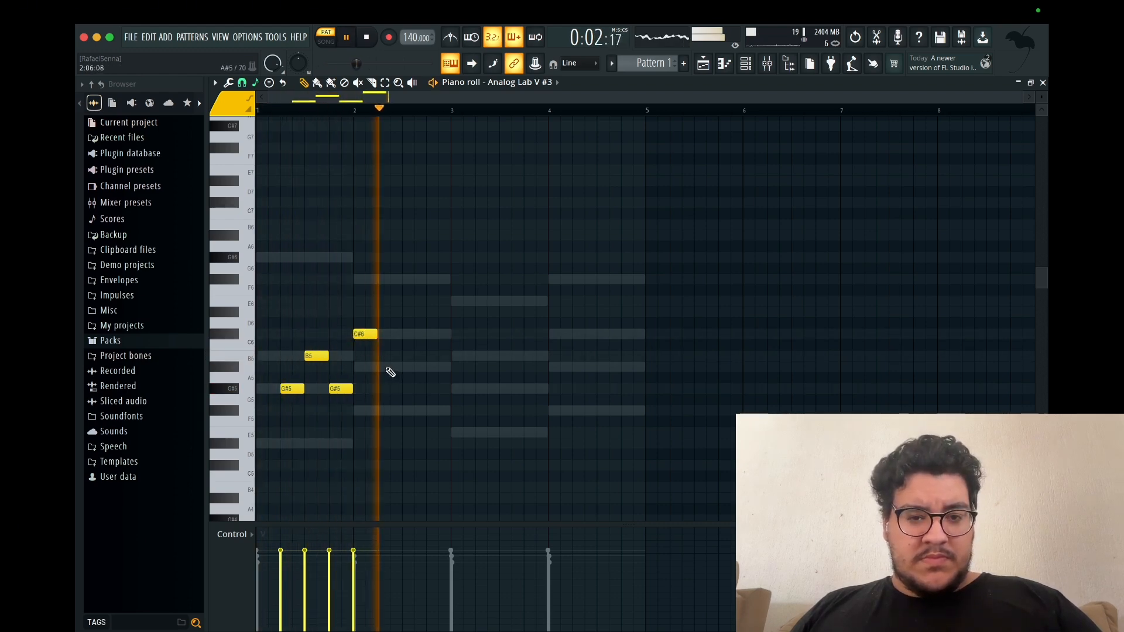
key(space)
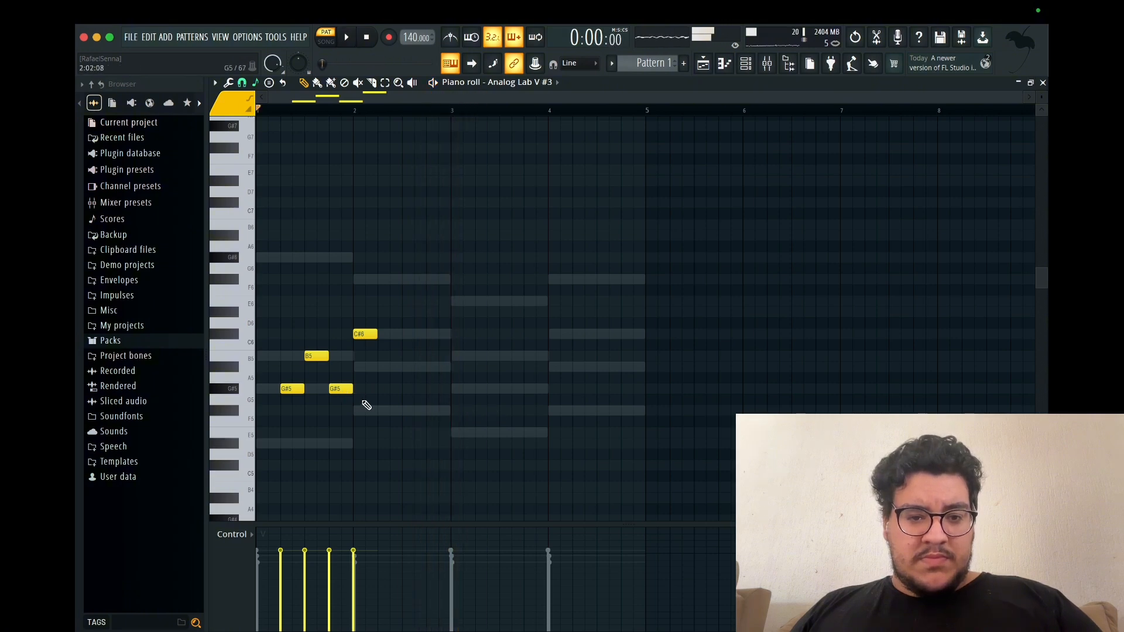
Step: Duplicate the four-note melody two bars ahead, into bars 3 and 4, and deselect the copied notes
key(space)
drag(417, 426, 243, 313)
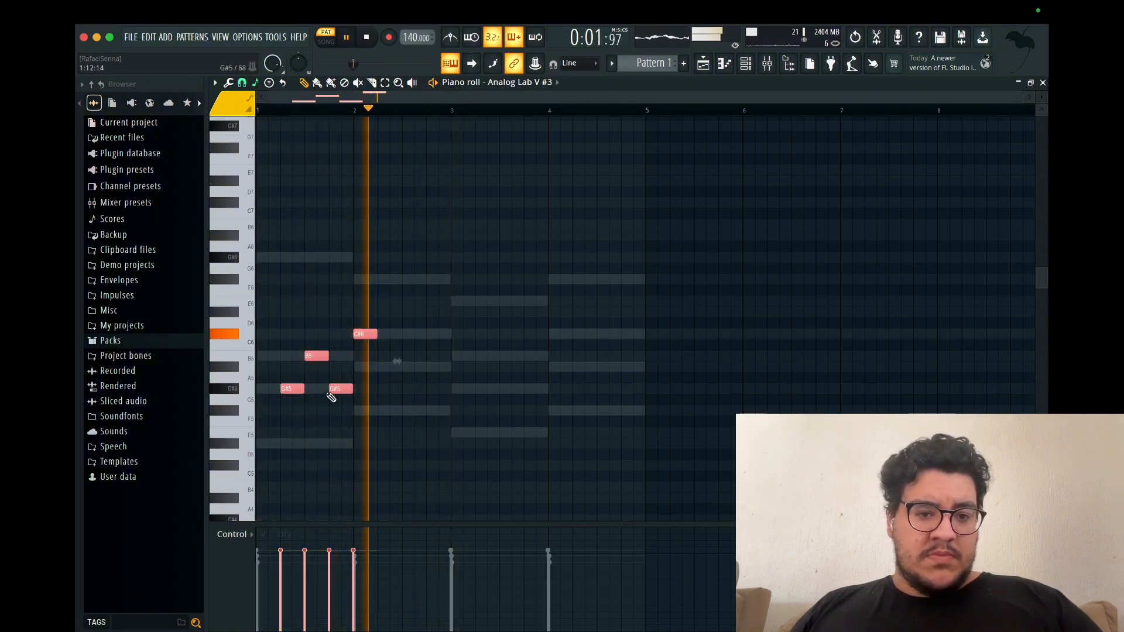
drag(331, 398, 479, 389)
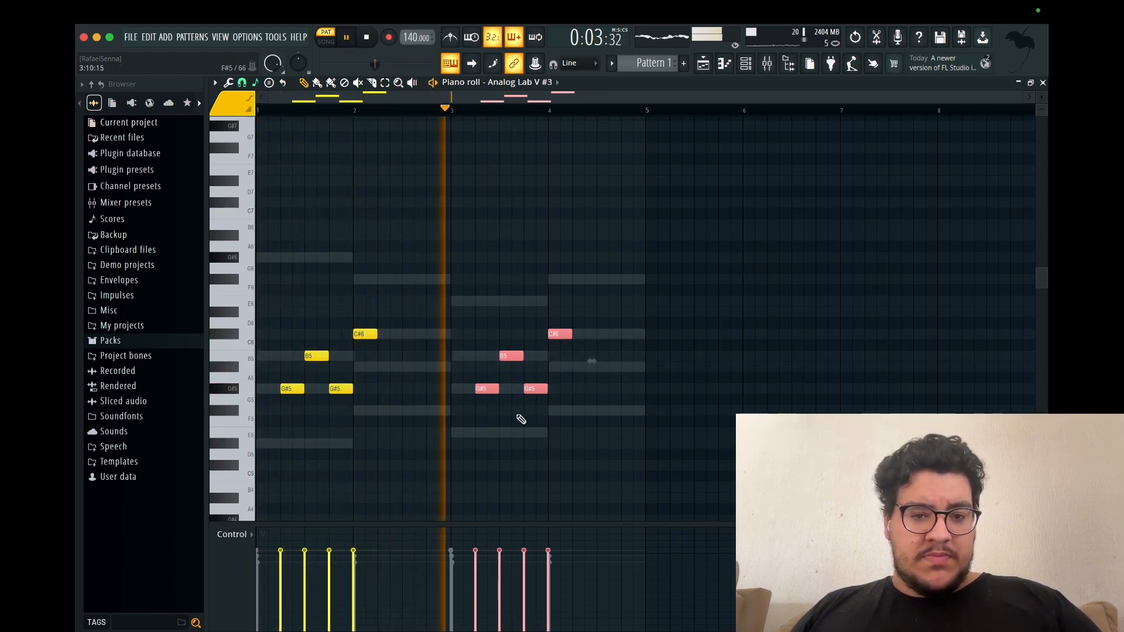
super+click(521, 419)
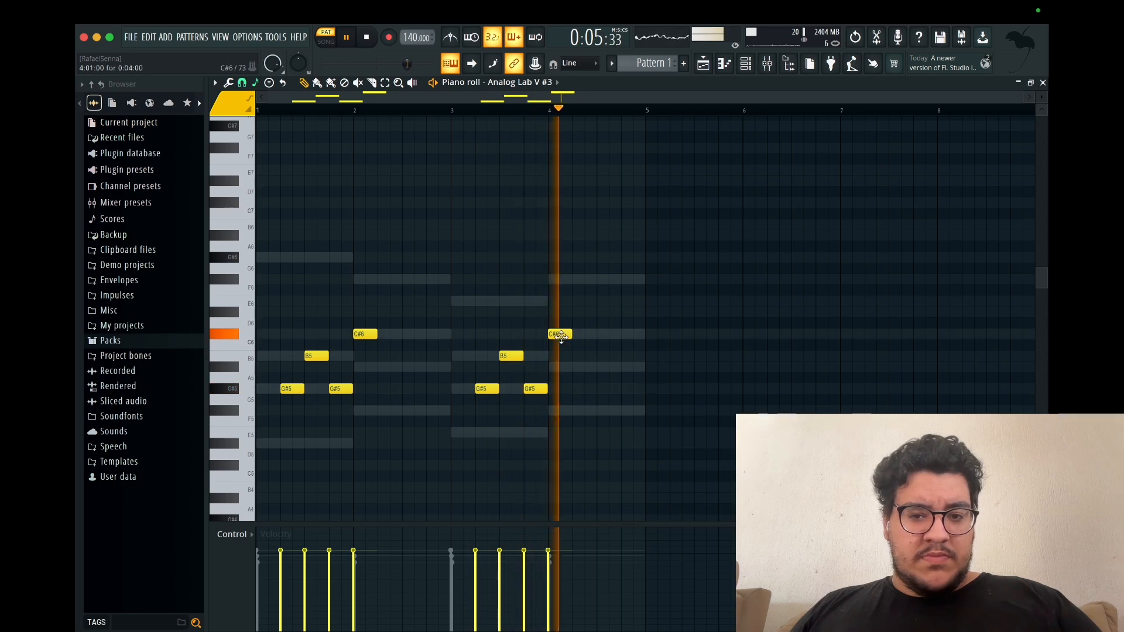
Step: Try the melody's last note in bar 4 at D#6 and F#6 during playback, and return it to C#6
key(space)
key(space)
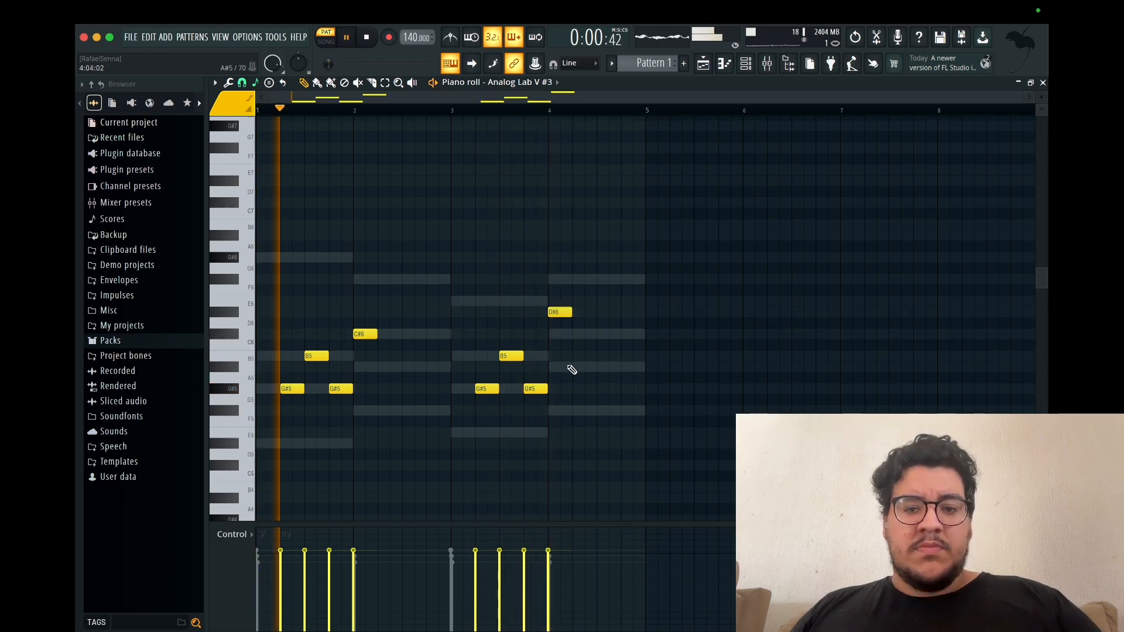
drag(560, 312, 561, 278)
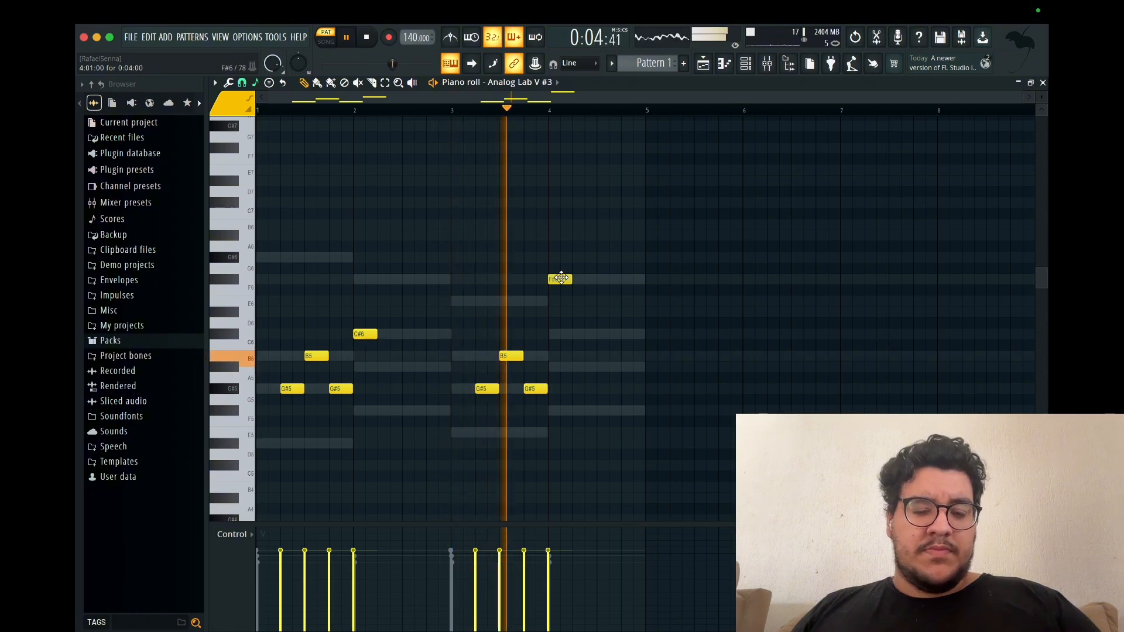
drag(561, 278, 560, 333)
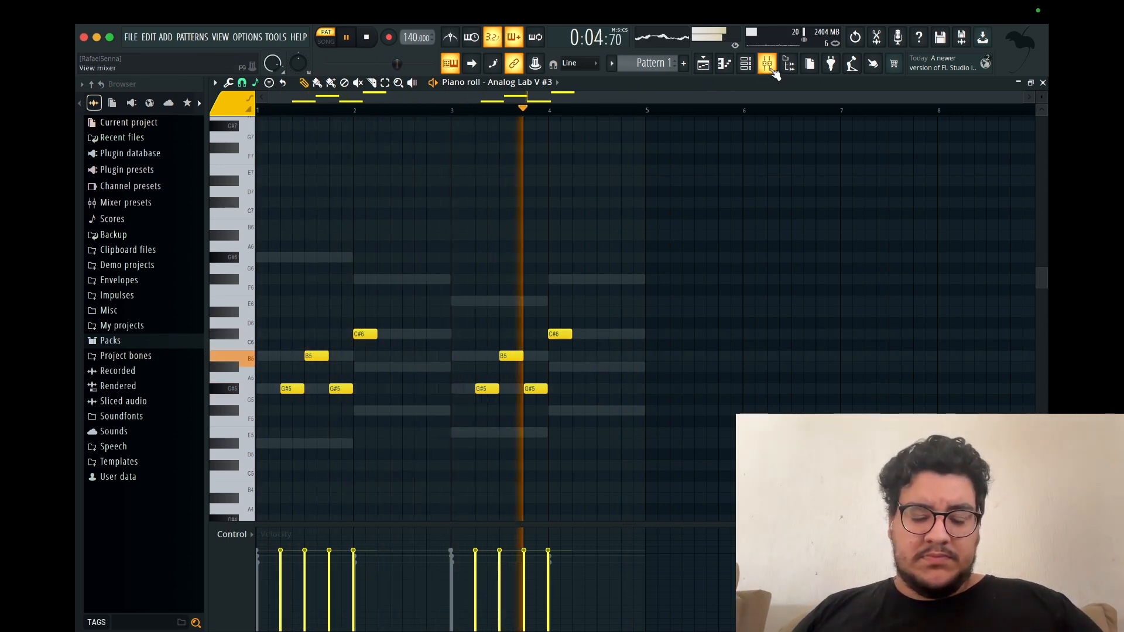
Step: Try the whole melody one octave higher and one octave lower, and return it to its original octave
key(ctrl+Up)
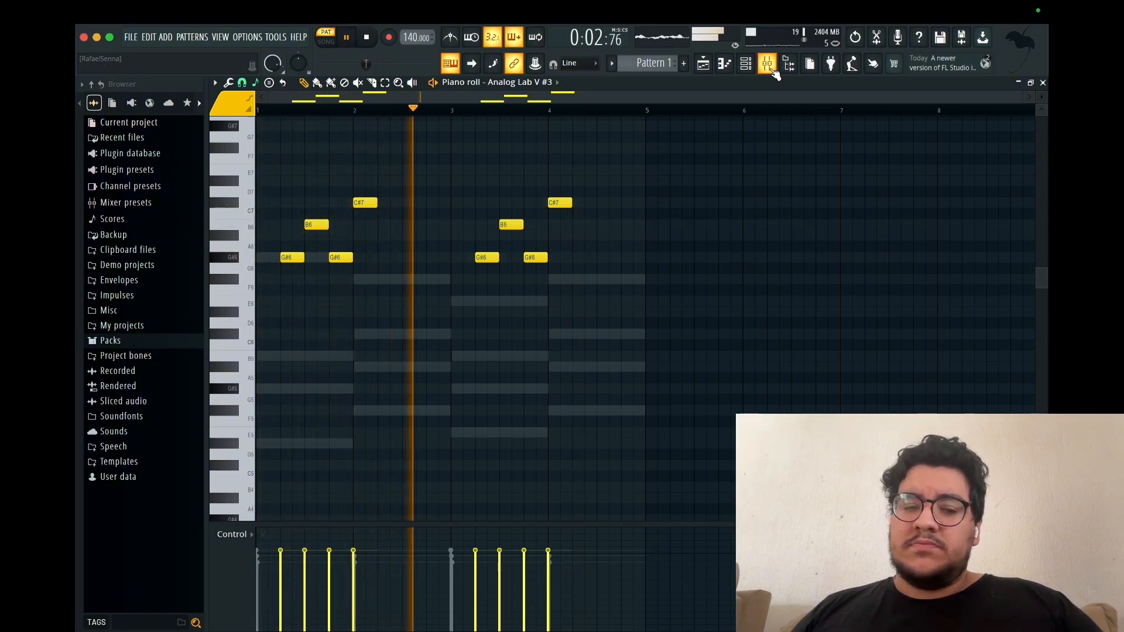
key(ctrl+Down)
key(ctrl+Down)
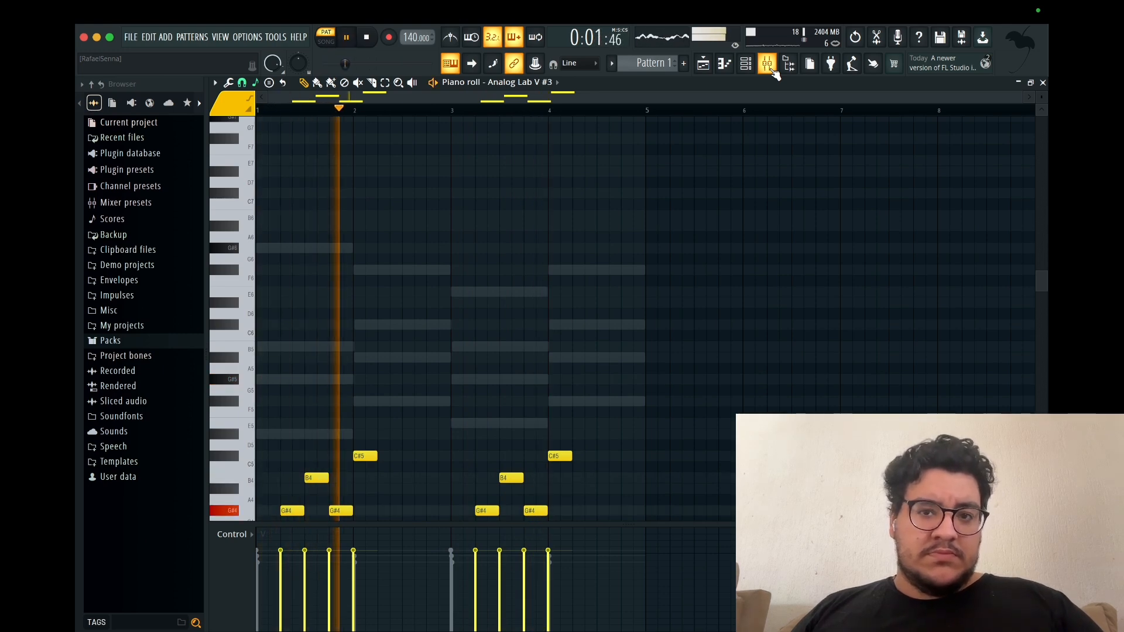
key(ctrl+Up)
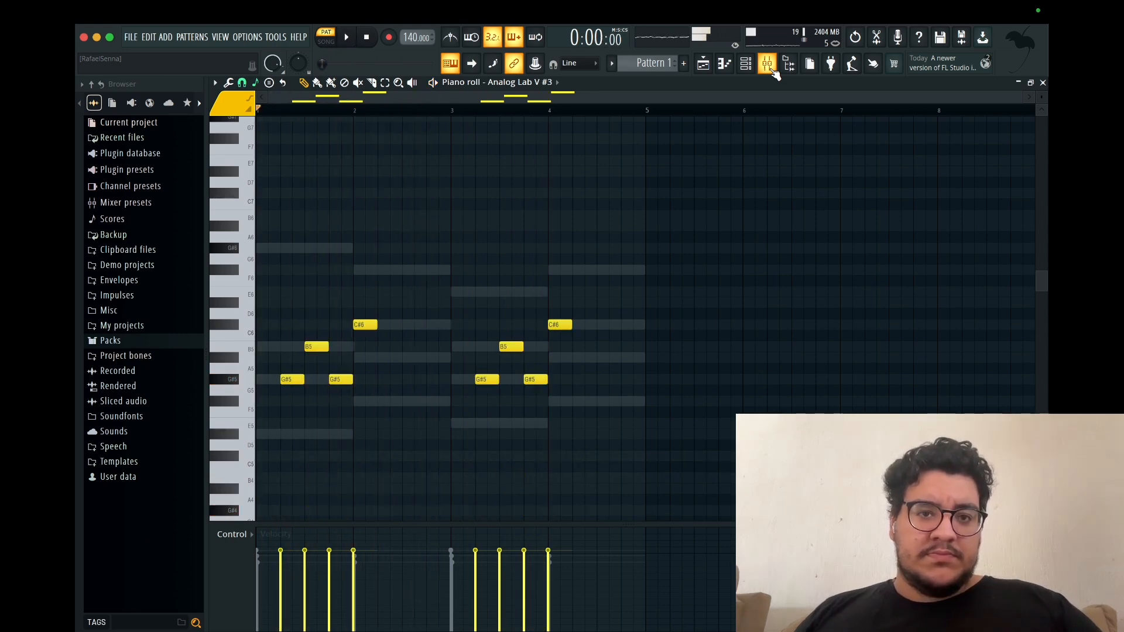
Step: Add a Jun-6 V channel to the channel rack and sort its presets by type
click(756, 70)
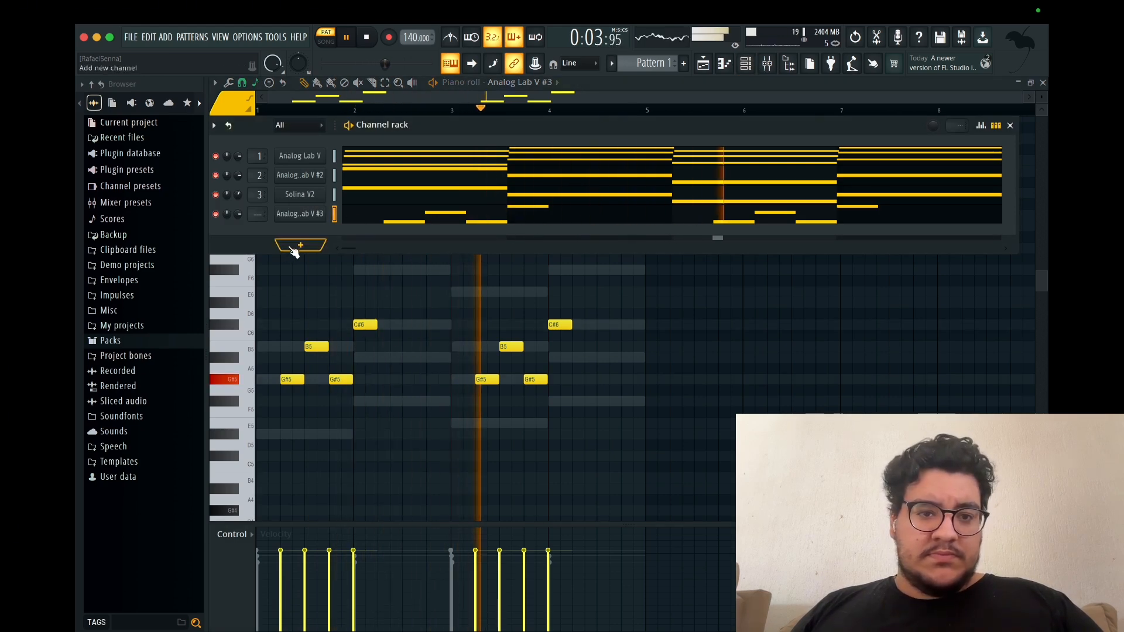
click(291, 247)
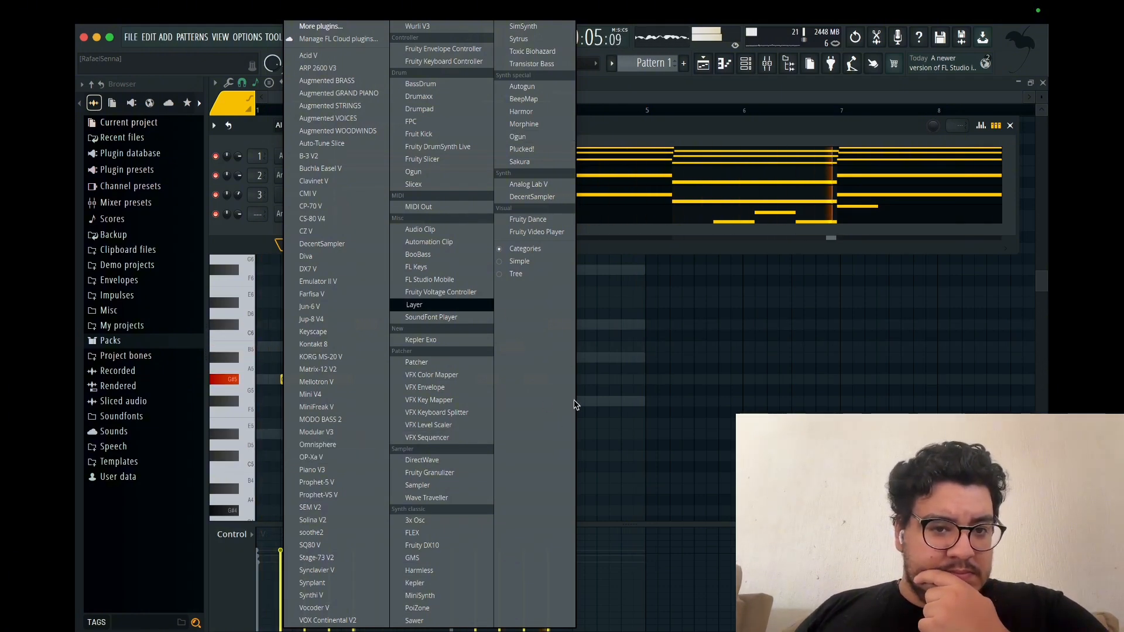
click(331, 311)
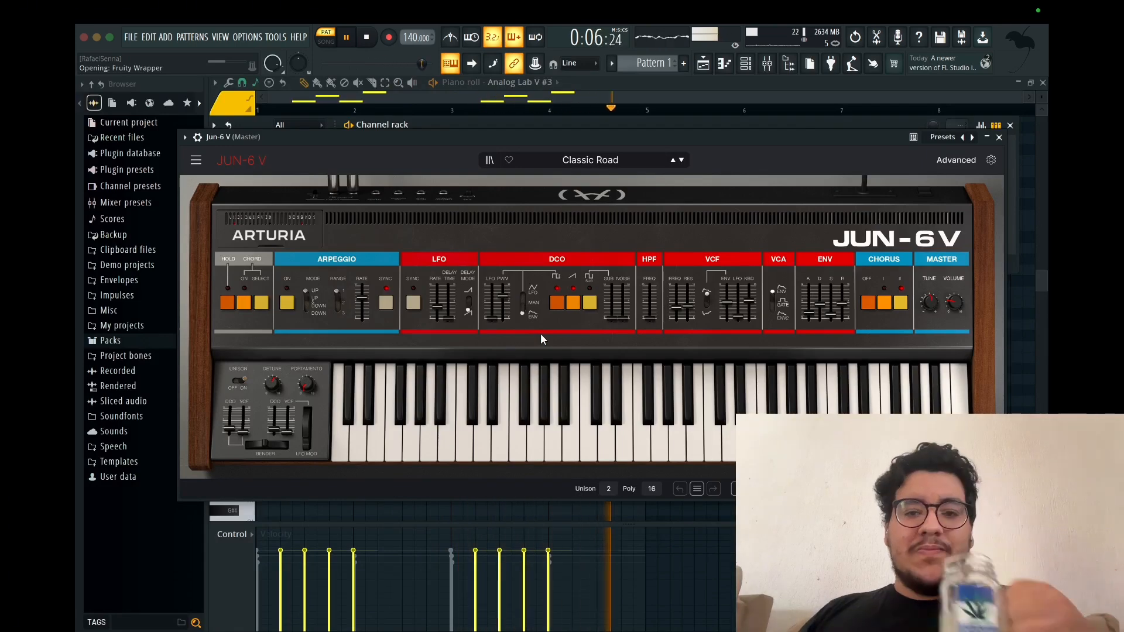
click(490, 161)
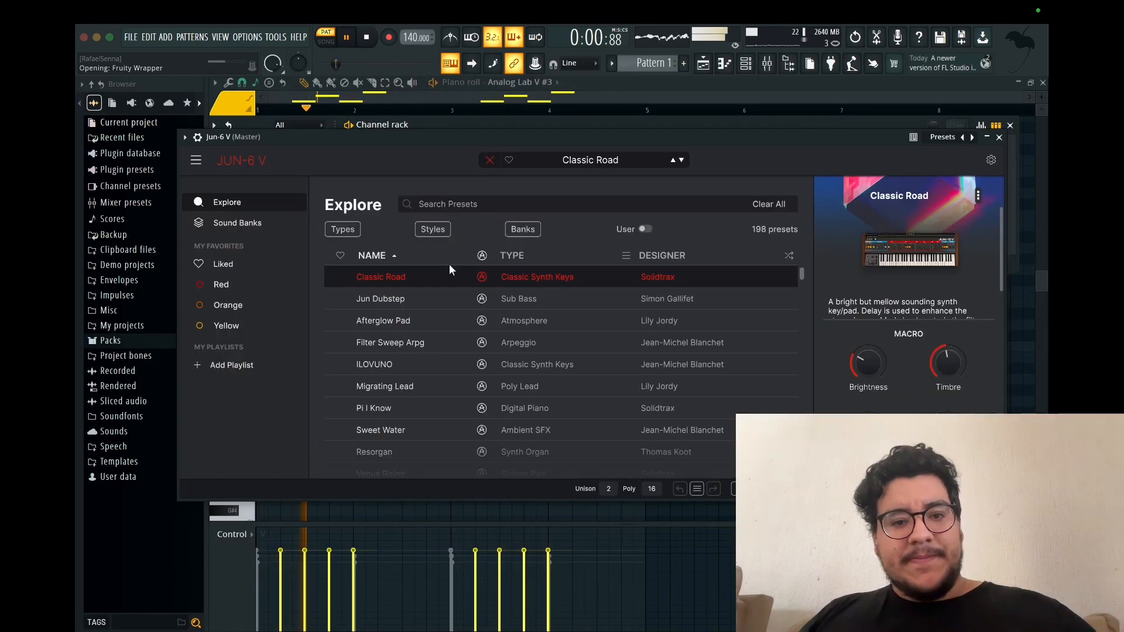
click(525, 255)
Step: Audition the Jun-6 V brass and wind presets 44 Tuba, 45 Flute and 52 Wah Brass
scroll(544, 303, up, 5)
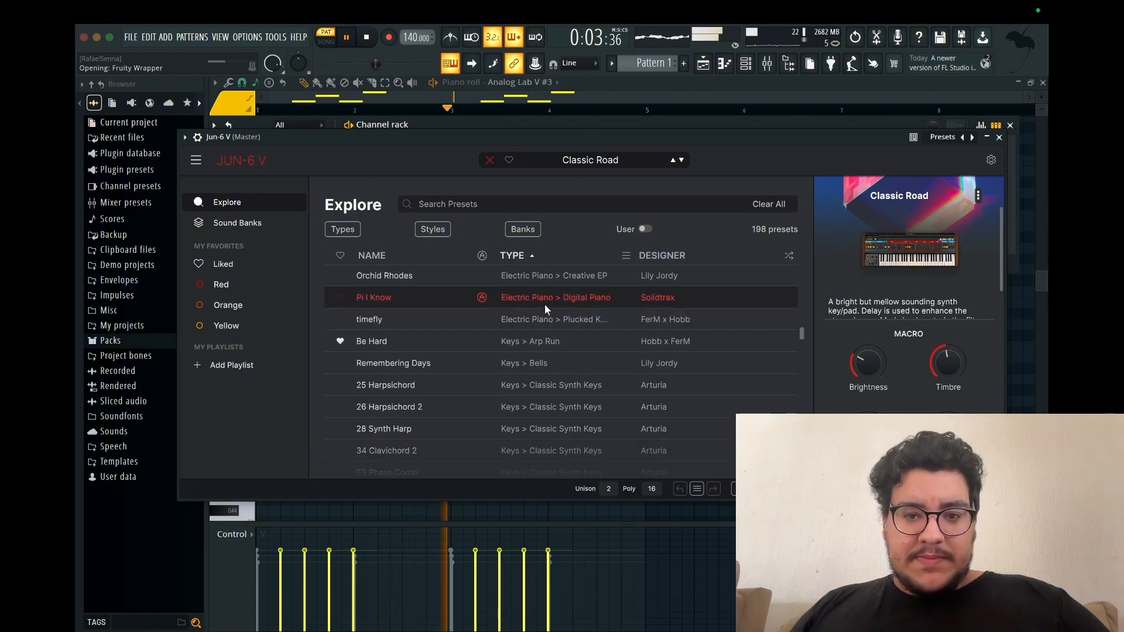
scroll(544, 304, up, 3)
click(578, 285)
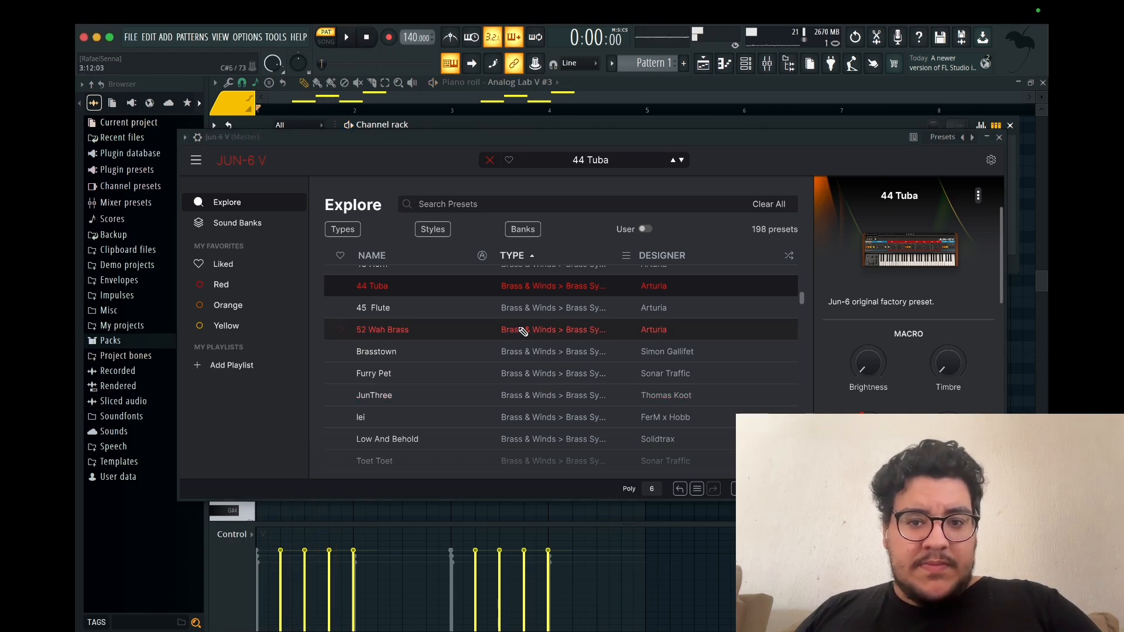
click(543, 313)
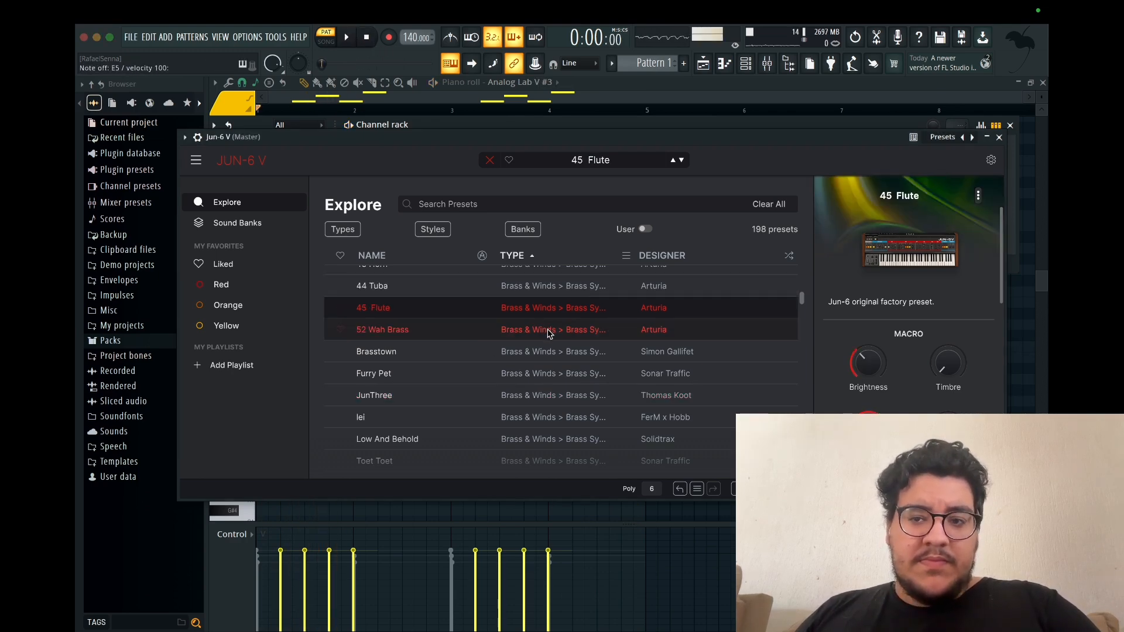
click(549, 331)
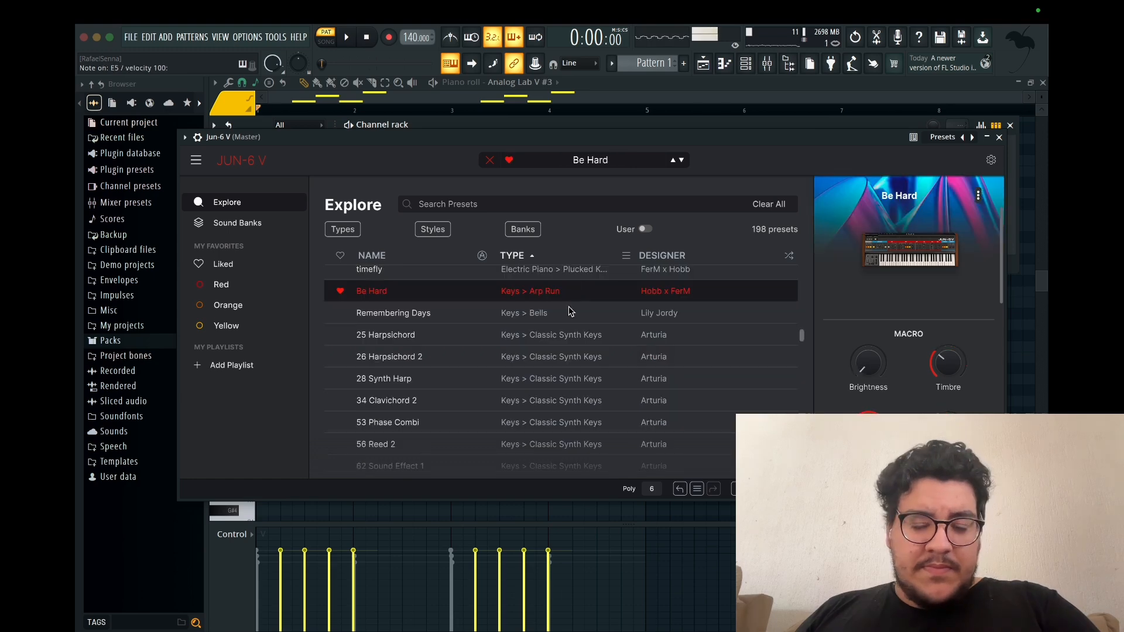
Step: Audition Jun-6 V keys and lead presets from Remembering Days through the pizzicatos to Sine Wave, and close the instrument
click(564, 312)
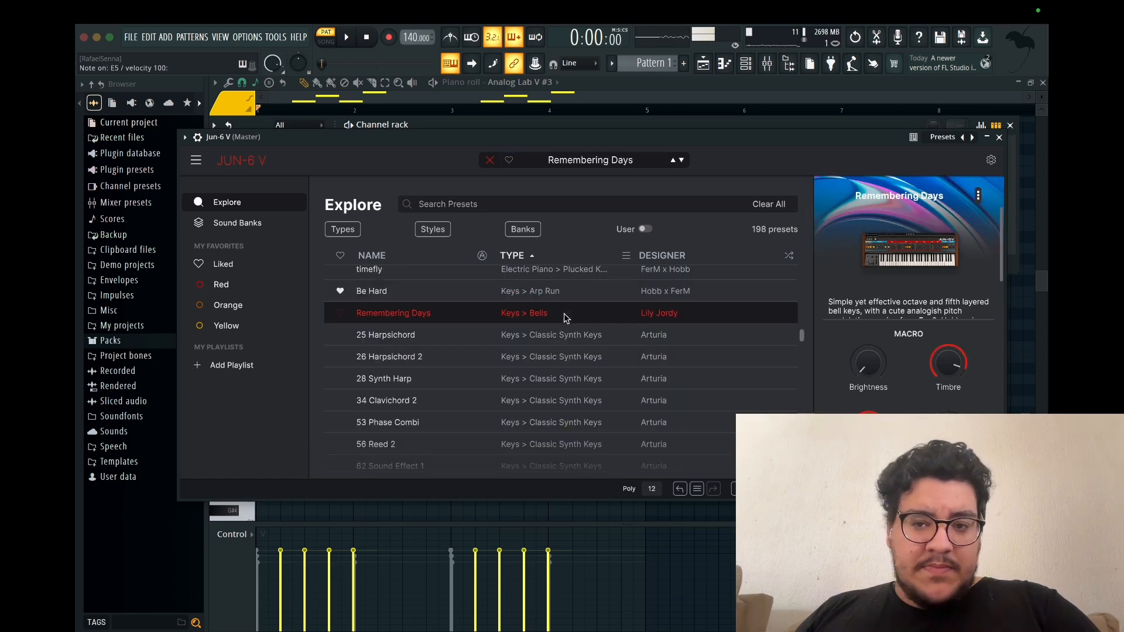
click(582, 339)
click(582, 359)
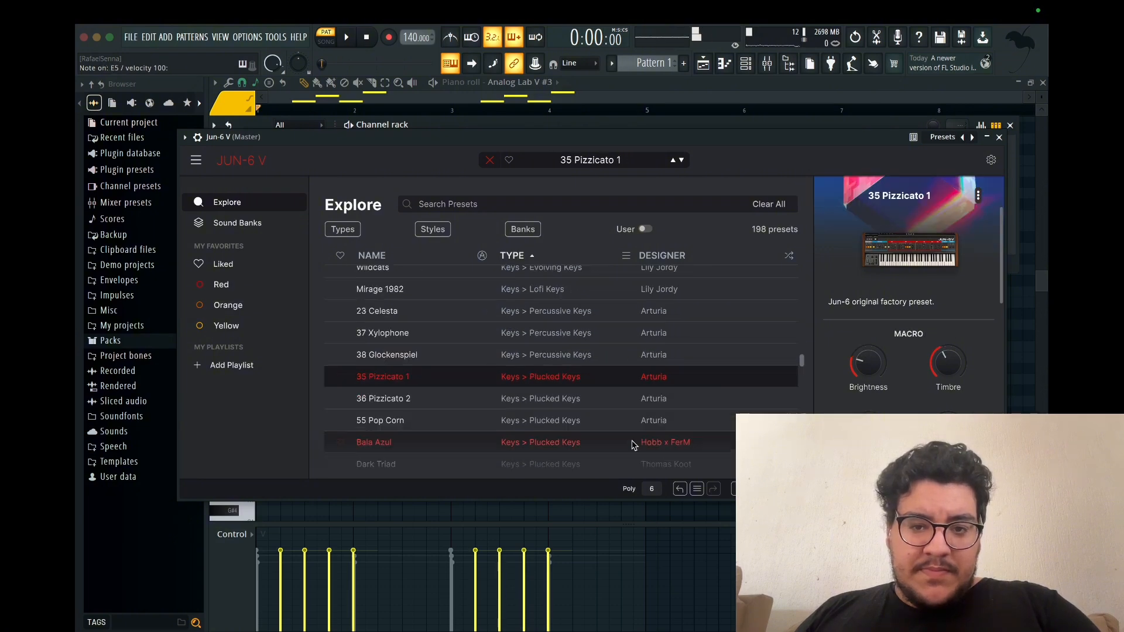
click(566, 399)
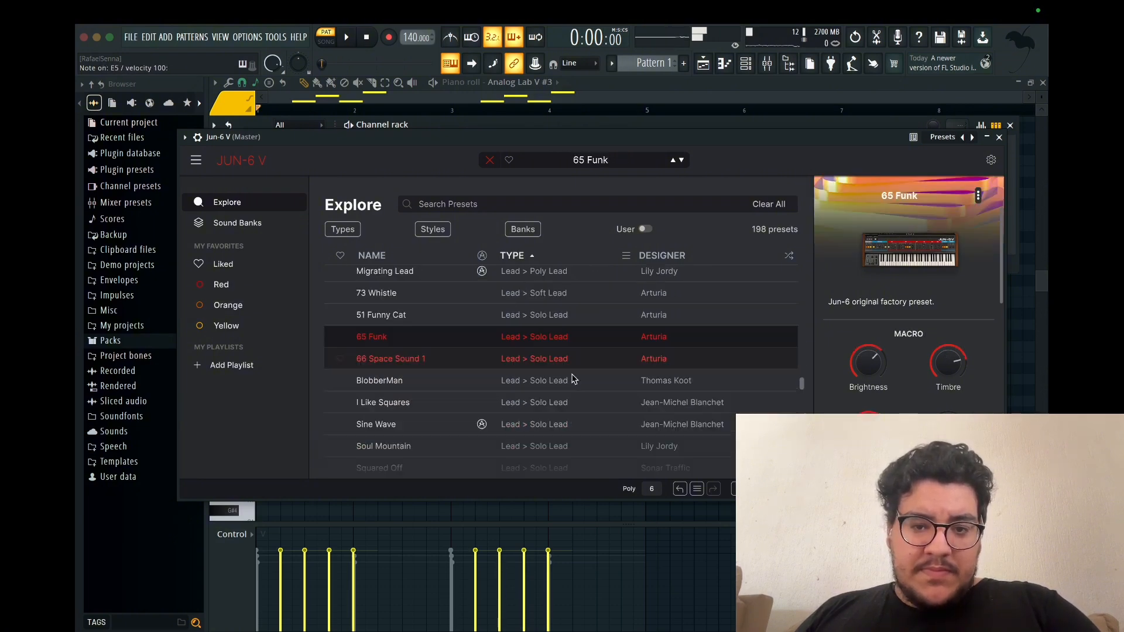
click(585, 424)
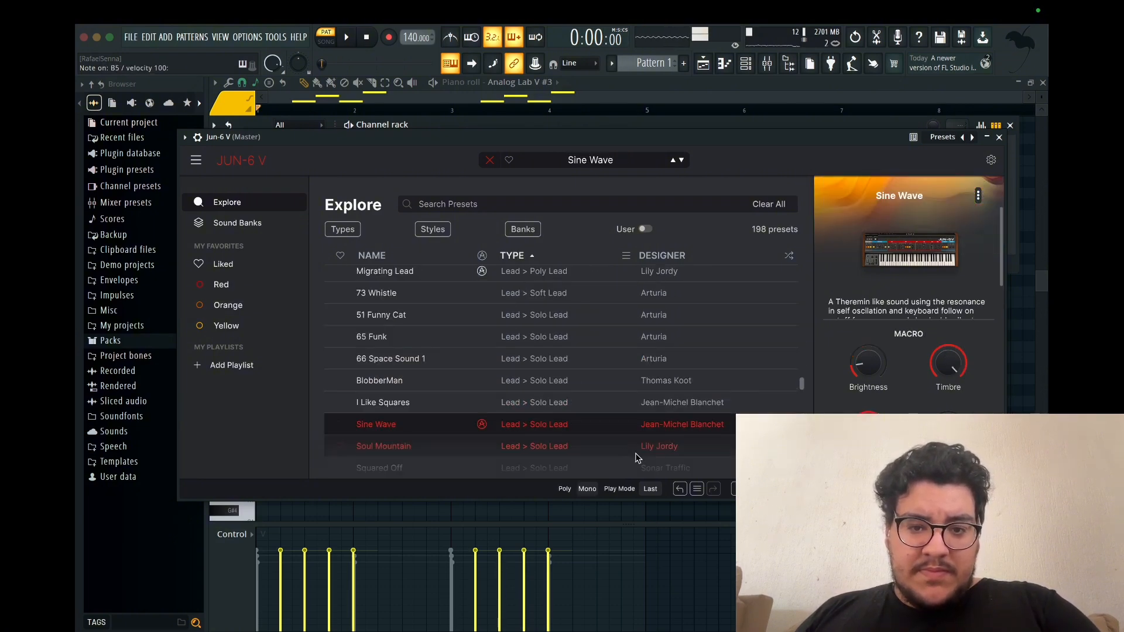
scroll(627, 426, down, 3)
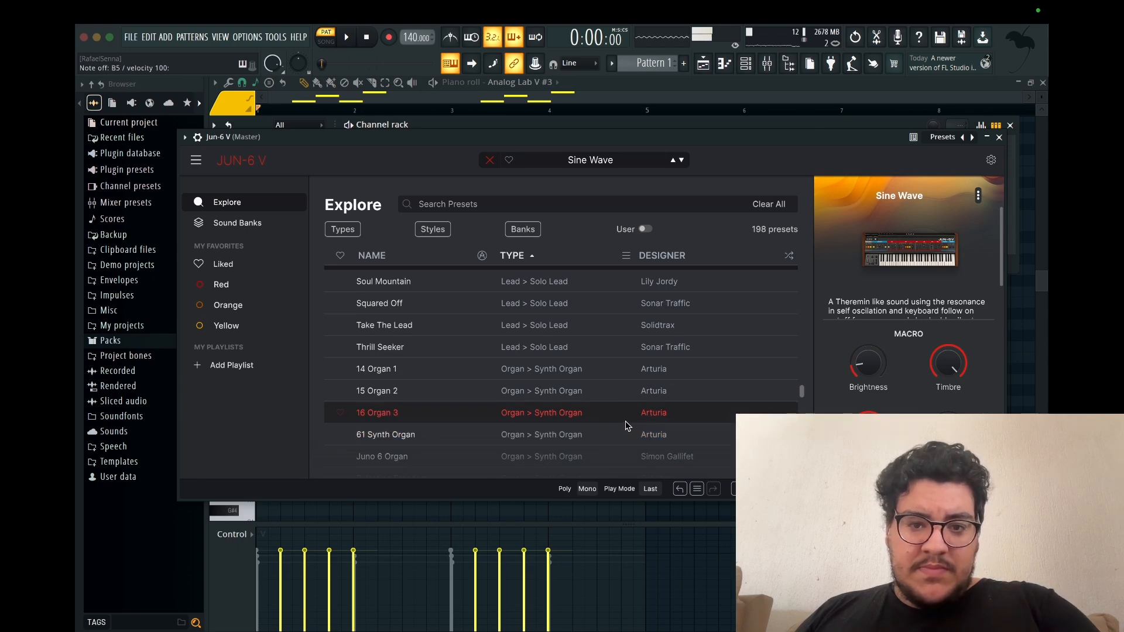
click(999, 137)
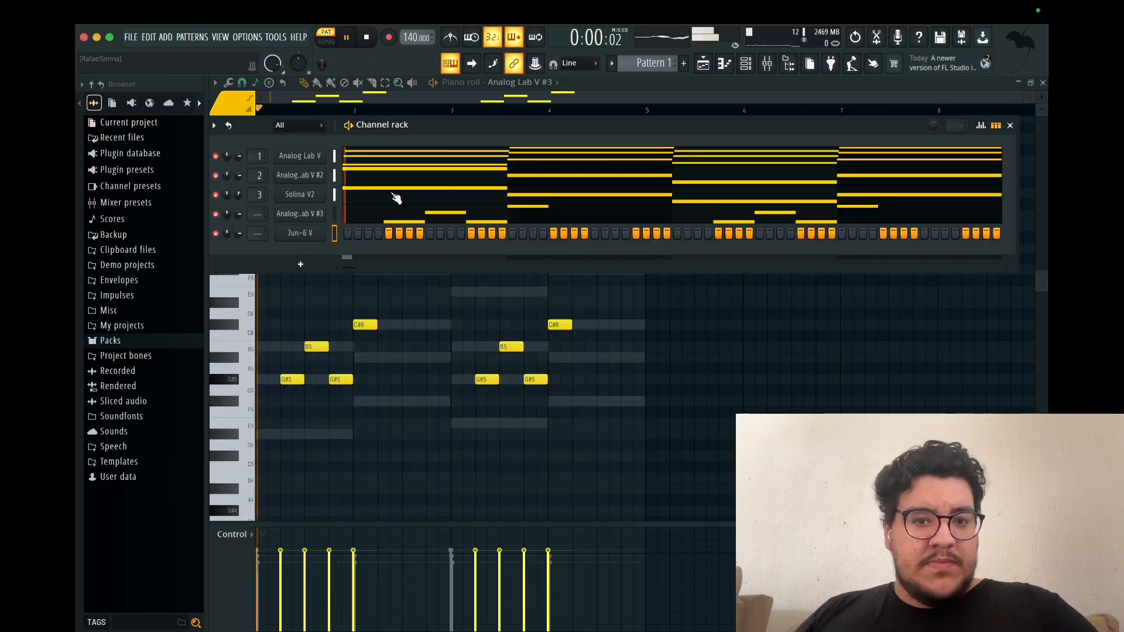
Step: Open the Jun-6 V channel's piano roll and draw a descending C#6, B5, A#5, G#5 phrase in bar 2
key(space)
right_click(348, 230)
click(358, 237)
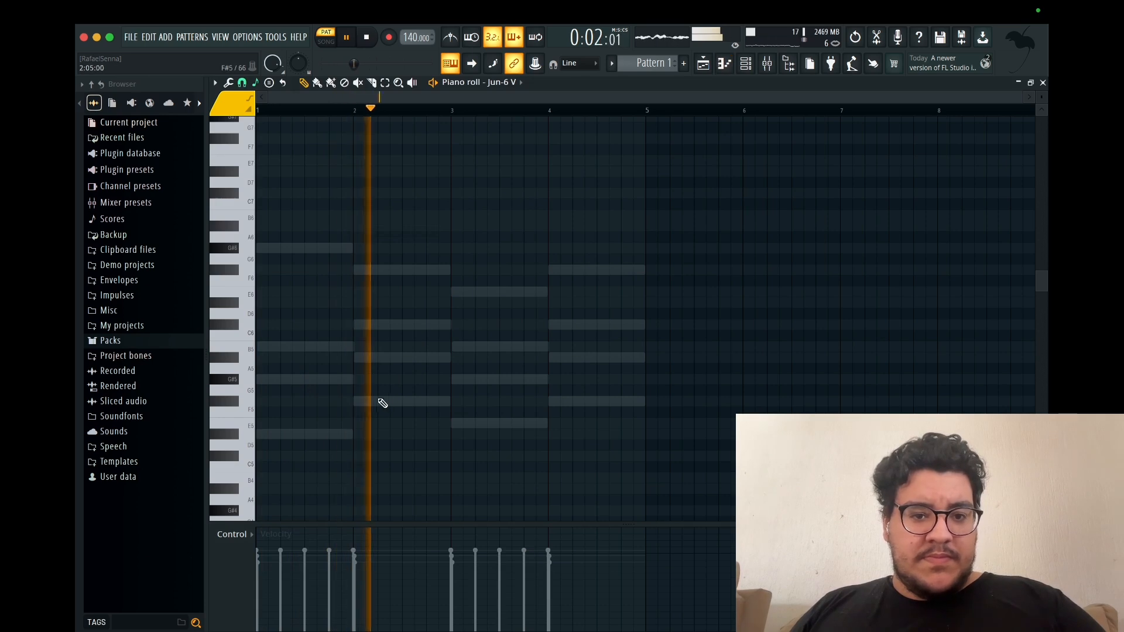
key(space)
click(378, 325)
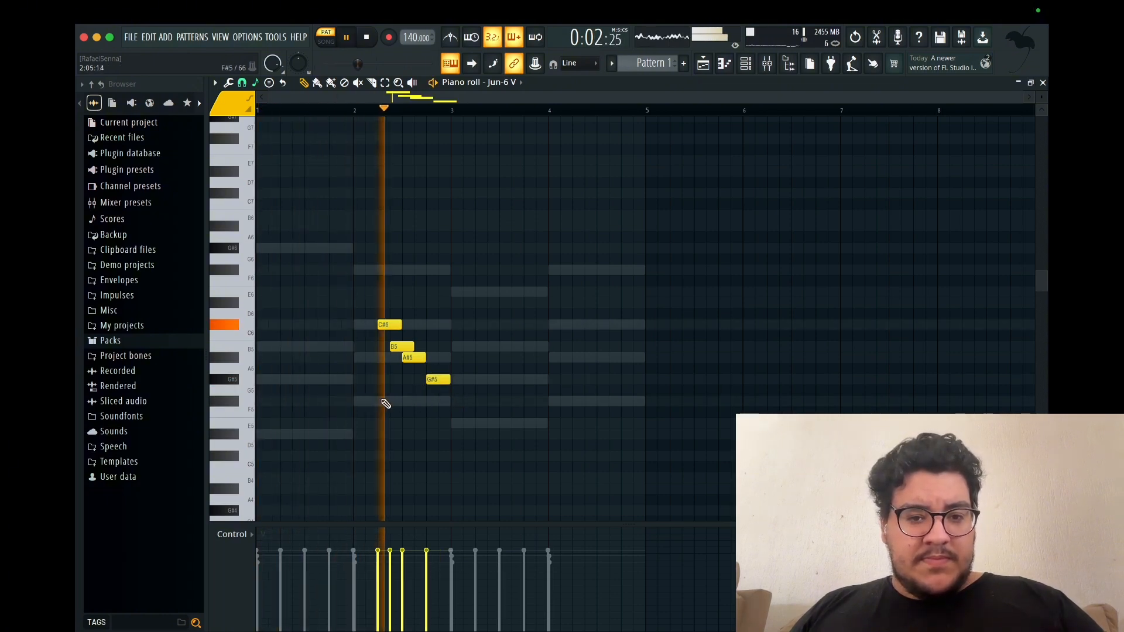
Step: Shift the B5, A#5 and G#5 notes of the Jun-6 V phrase one beat later
ctrl+scroll(361, 386, up, 2)
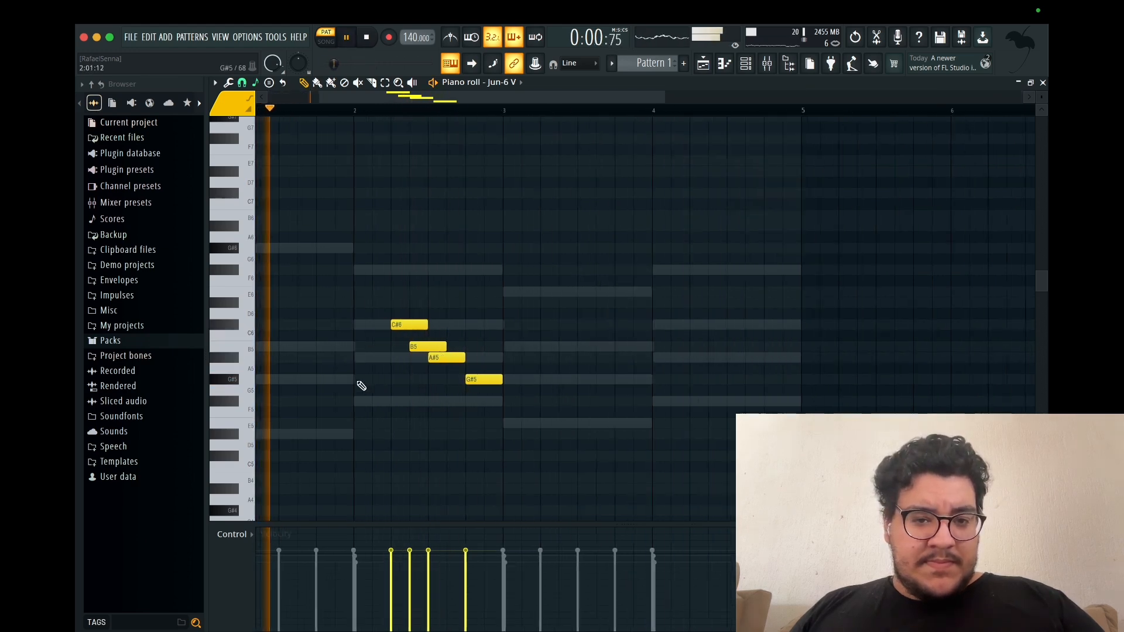
ctrl+scroll(361, 386, up, 1)
key(space)
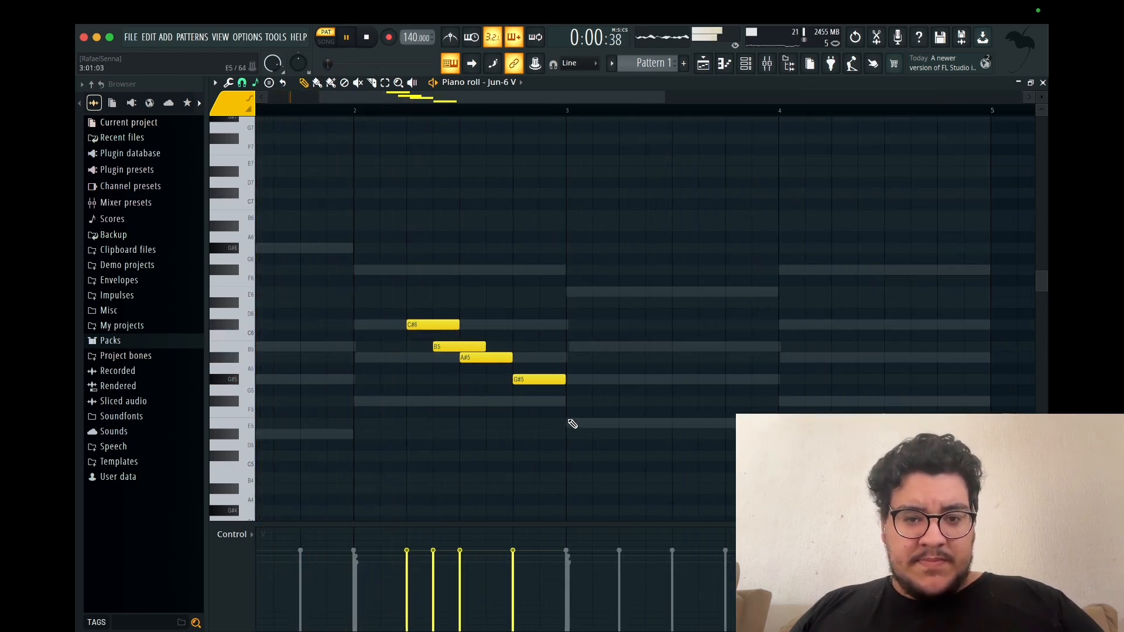
drag(572, 423, 443, 341)
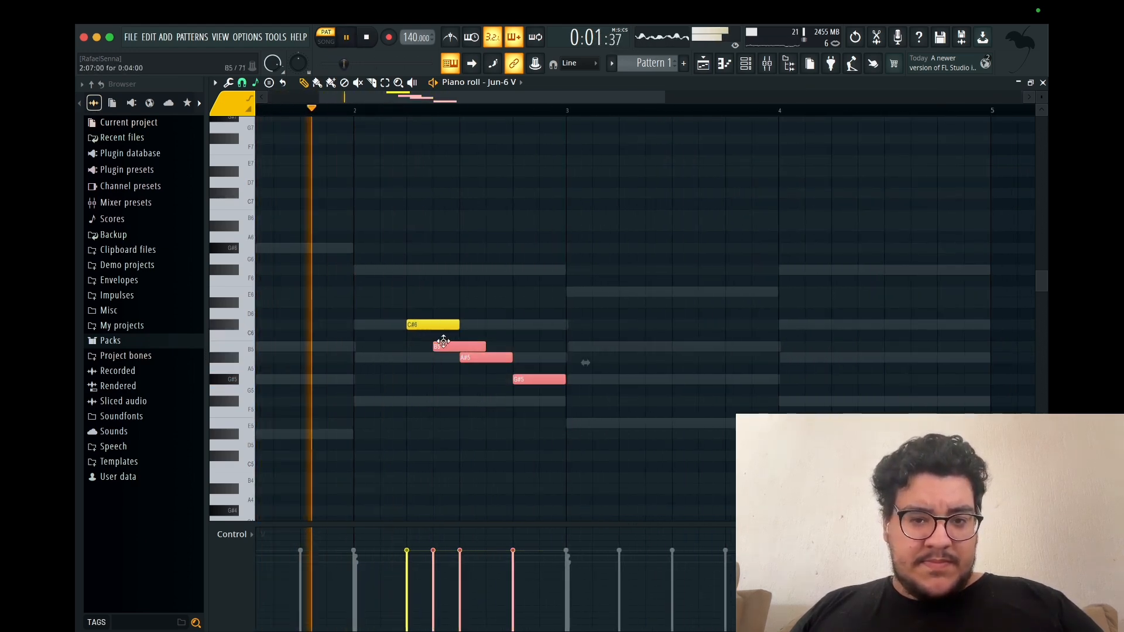
click(493, 408)
key(space)
drag(602, 424, 505, 349)
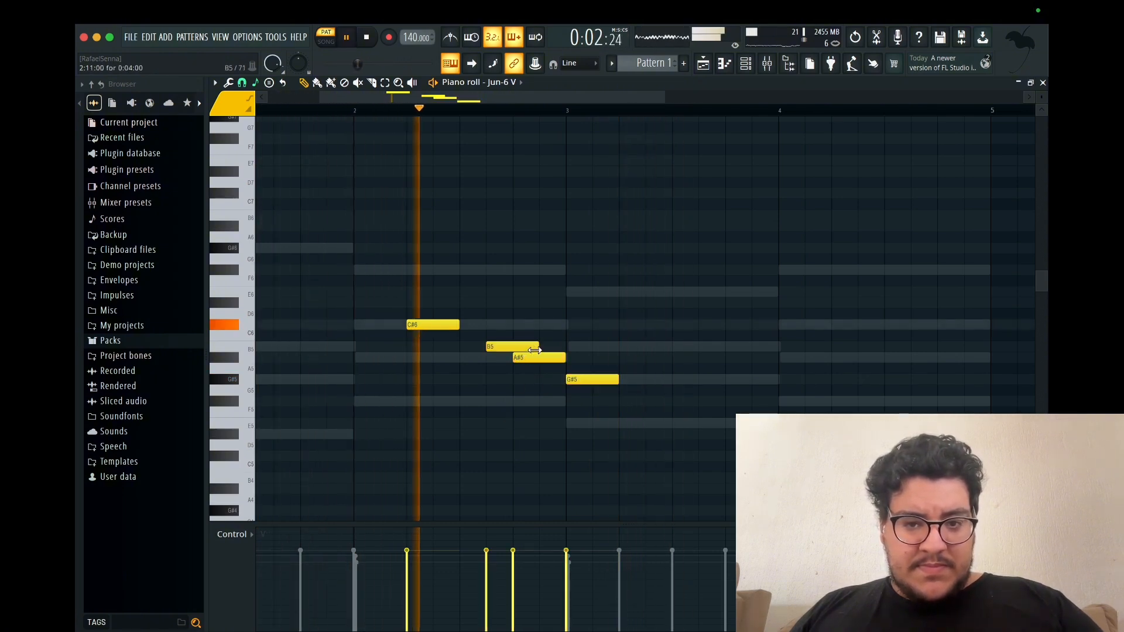
Step: Shorten the B5 note to end where A#5 starts, and add F#5 and G#5 notes in bar 4
drag(523, 355, 513, 358)
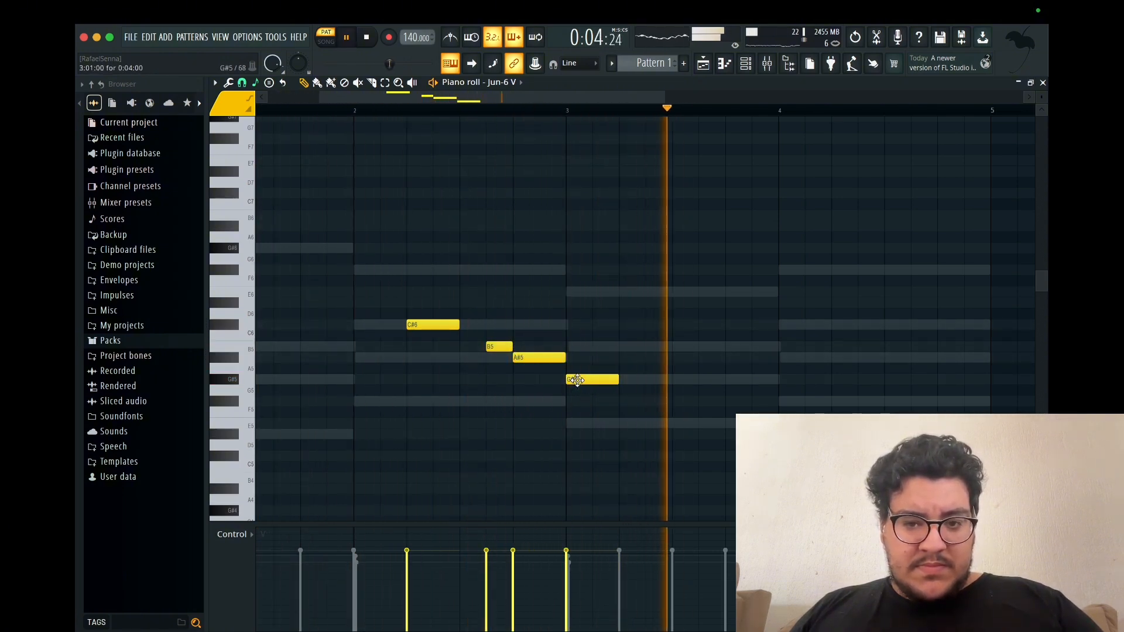
click(561, 402)
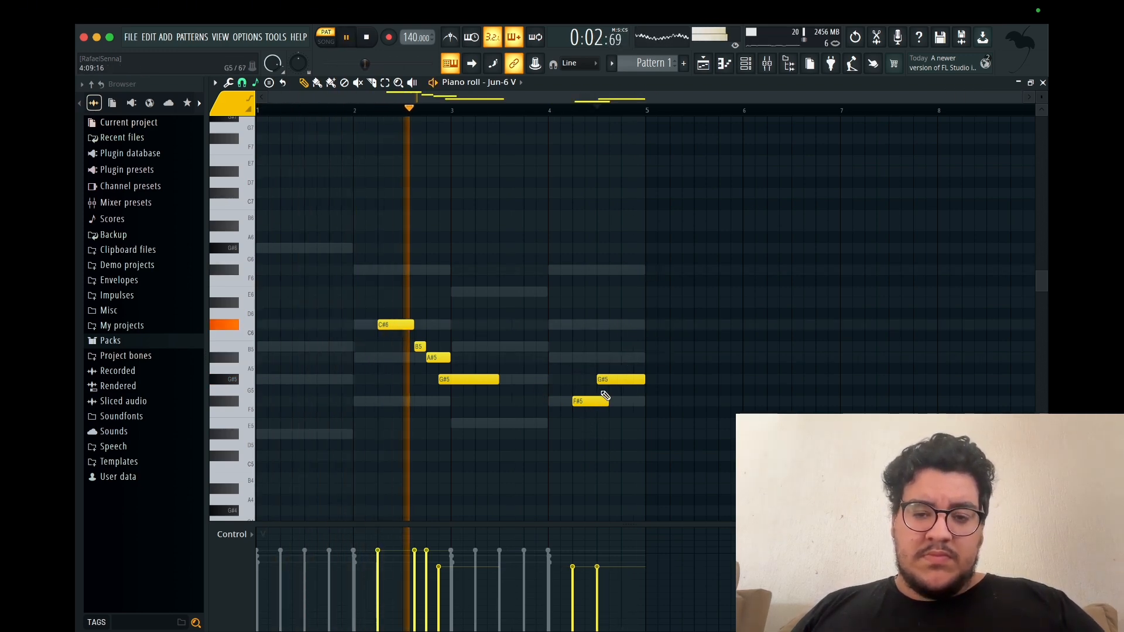
Step: Load RC-20 Retro Color in effect slot 8 of mixer track Insert 5 and lower its high cut
click(766, 64)
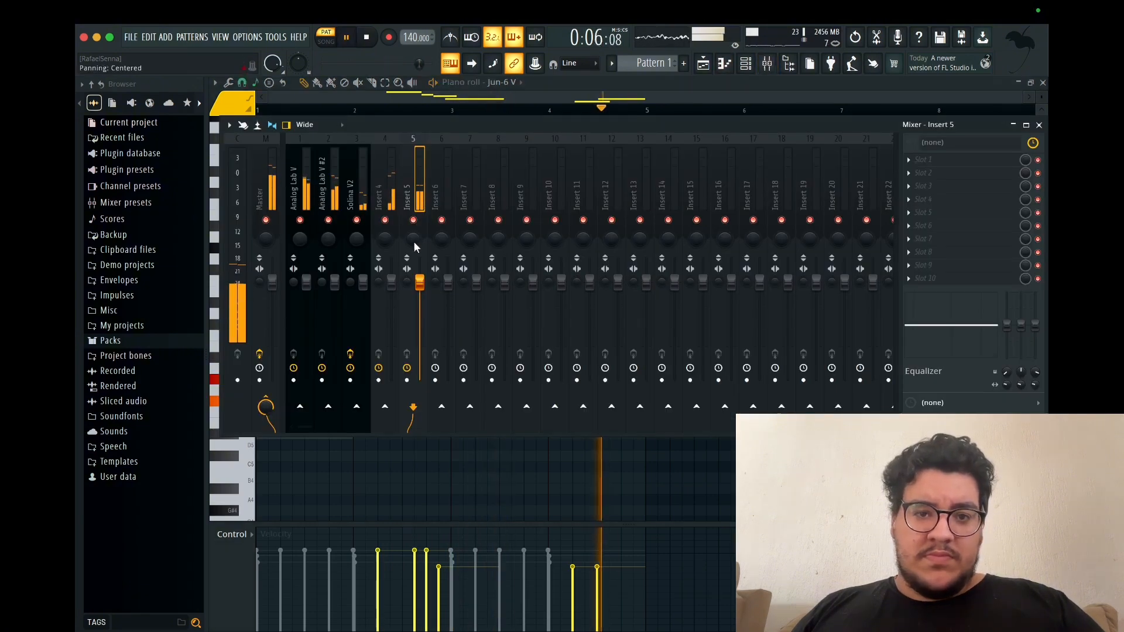
click(925, 252)
mouse_move(936, 265)
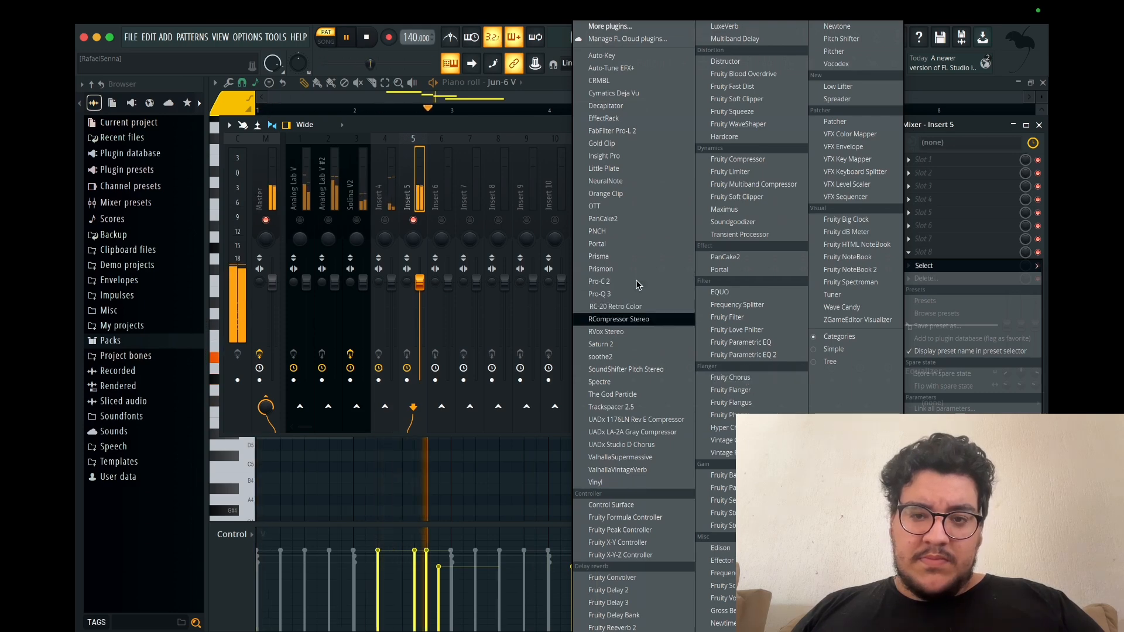
click(615, 306)
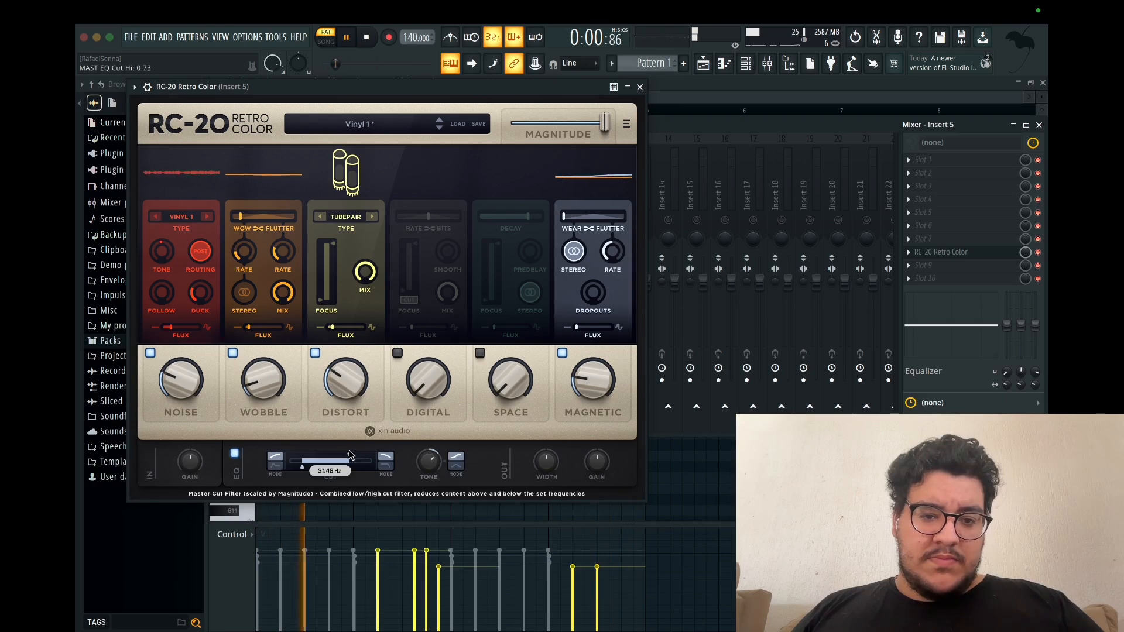
Step: Enable RC-20's Space module at 40% and turn off its Noise module
click(480, 353)
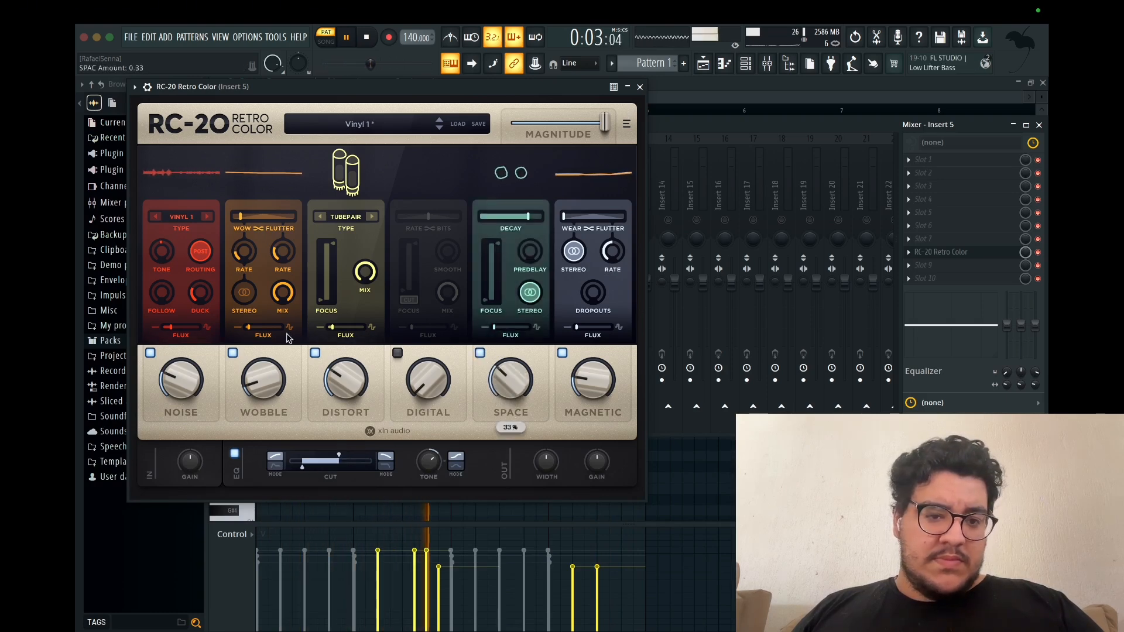
click(150, 353)
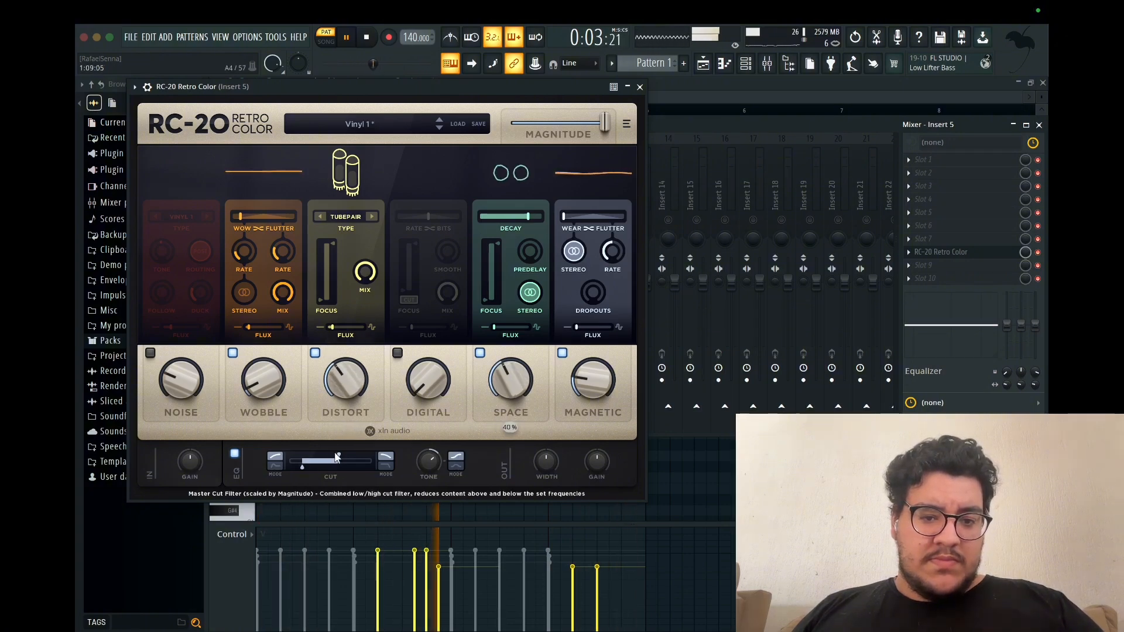
click(909, 269)
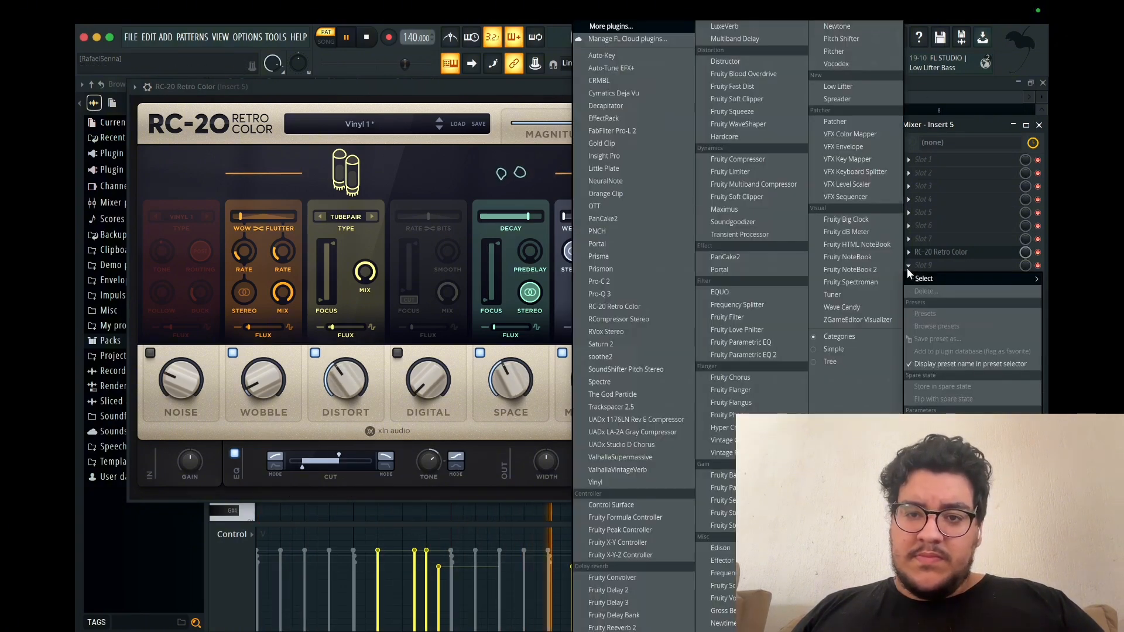
key(w)
click(909, 268)
click(909, 269)
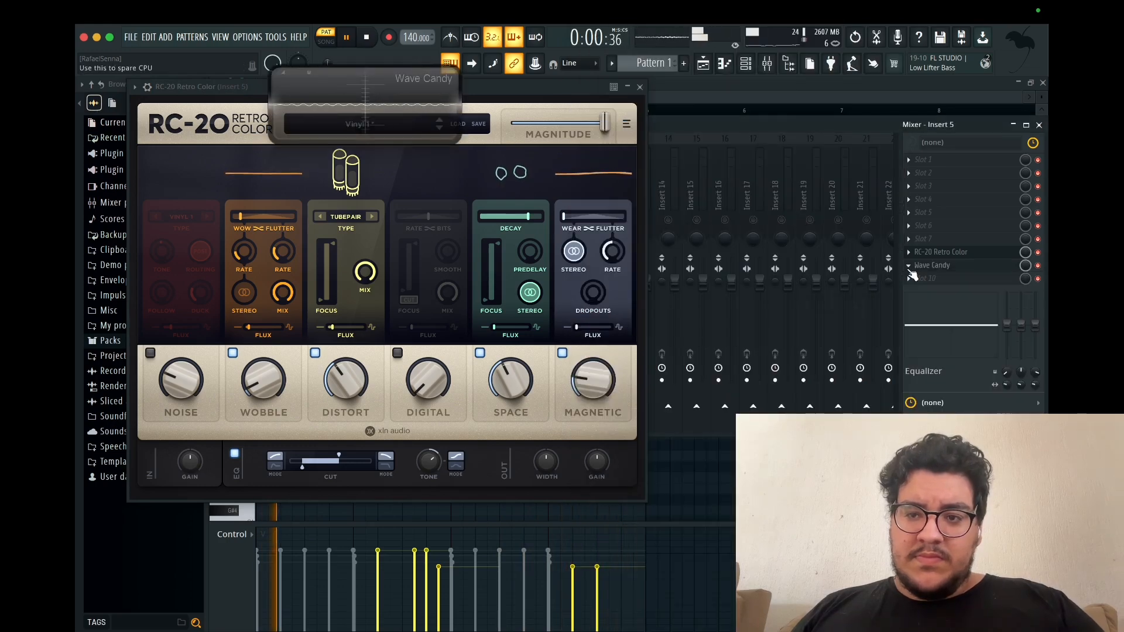
Step: Load soothe2 in effect slot 9 of Insert 5 in place of Wave Candy
click(908, 268)
mouse_move(920, 279)
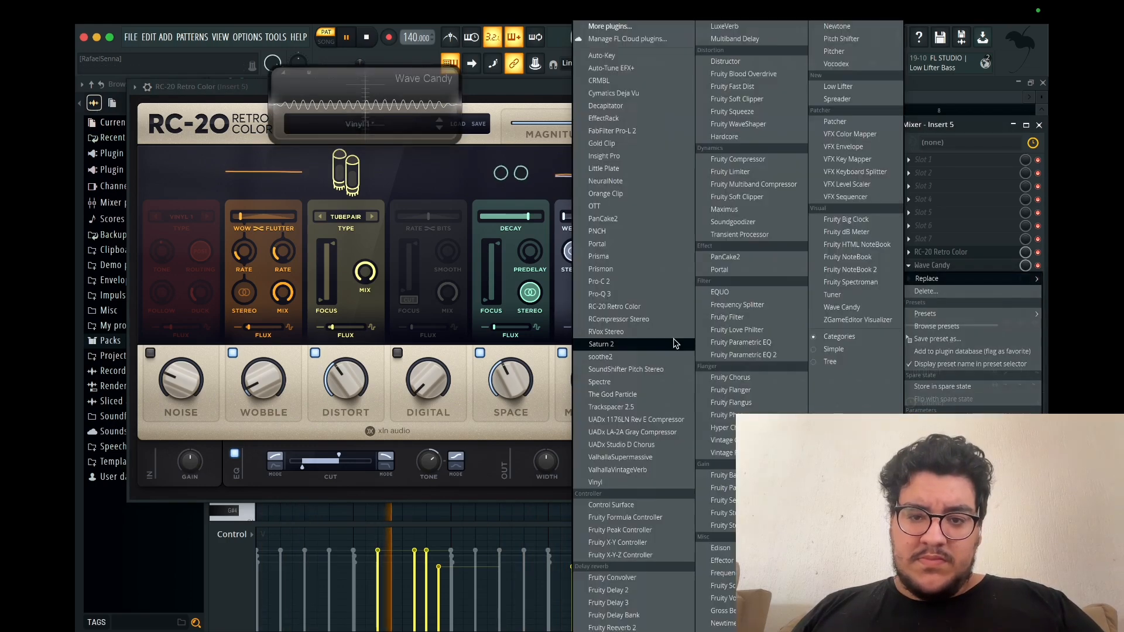
click(641, 358)
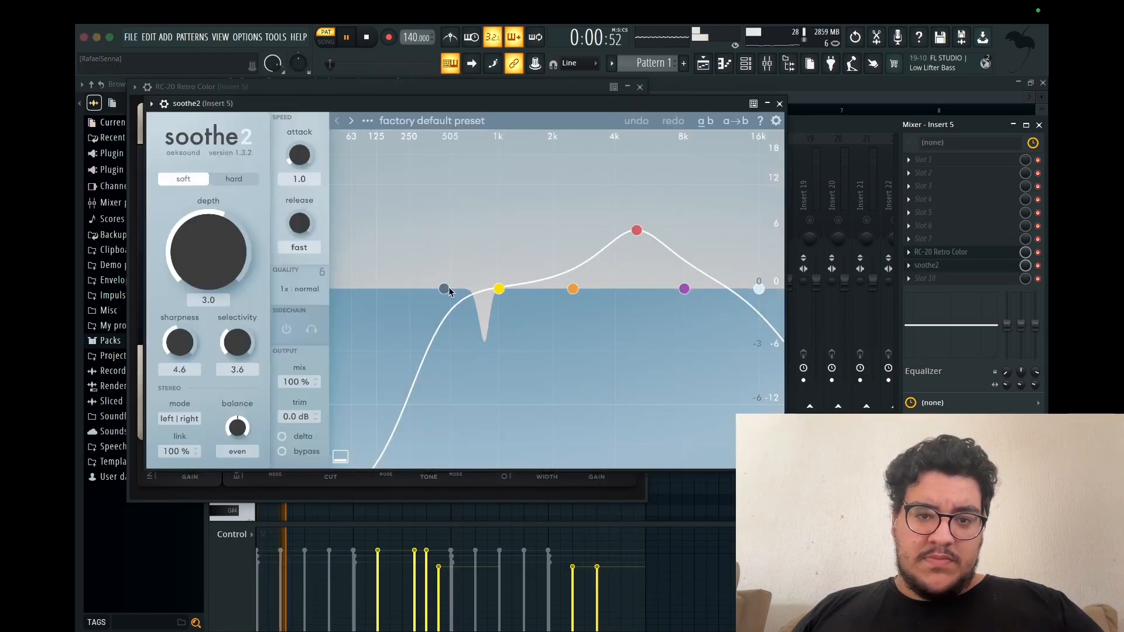
Step: Move soothe2's low-cut band down to about 125 Hz and band 3 to 890 Hz at 5.9 dB, and close soothe2
drag(448, 289, 382, 289)
click(637, 230)
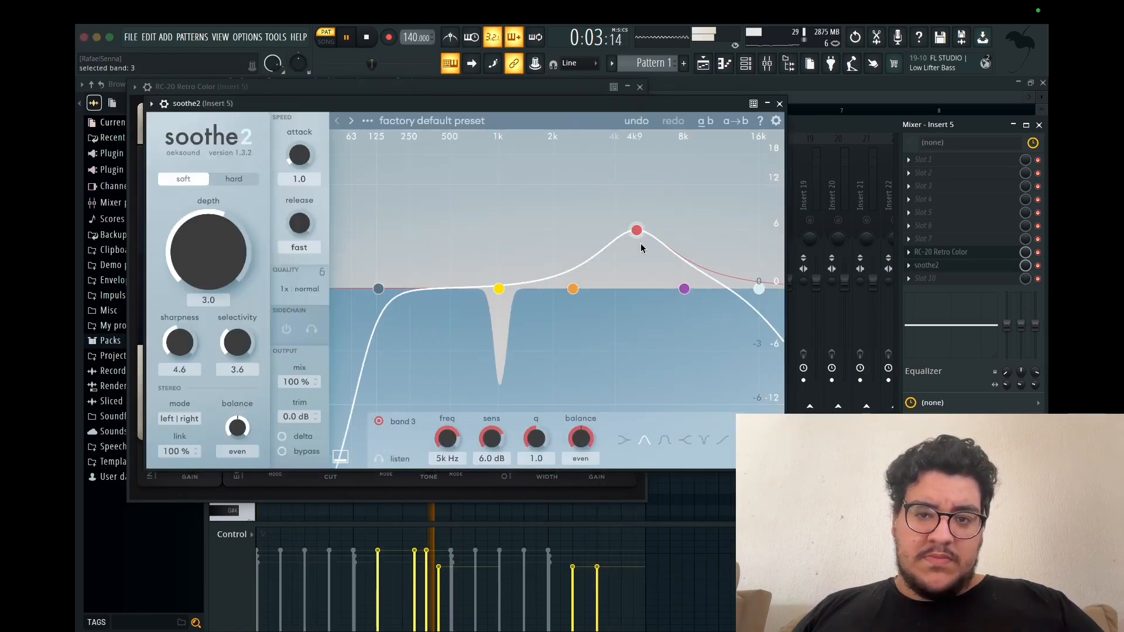
drag(641, 247, 518, 254)
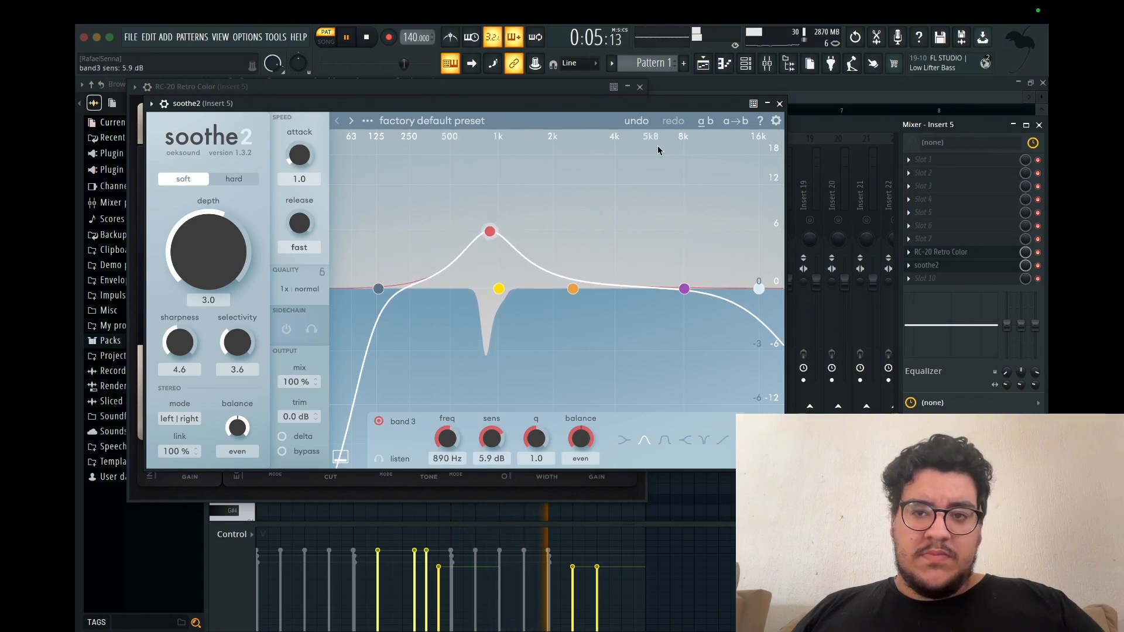
click(779, 103)
Step: Close RC-20 Retro Color and bring up the playlist with the channel rack over it
click(704, 66)
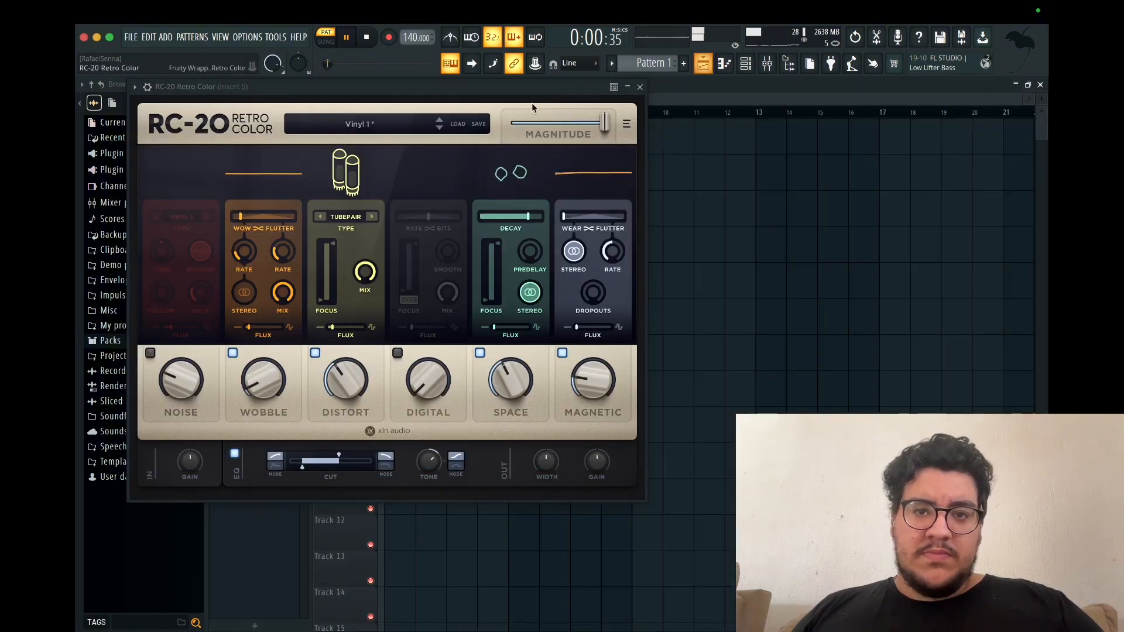
click(640, 87)
click(748, 65)
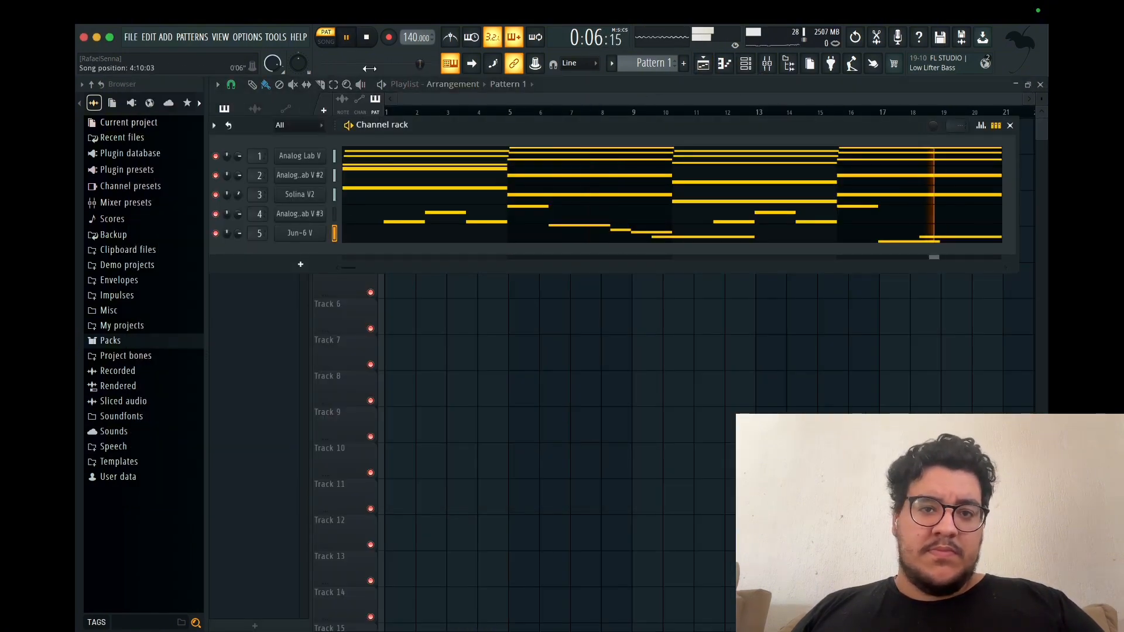
Step: Lower the volume of mixer track Insert 5 slightly and return to the channel rack
click(766, 65)
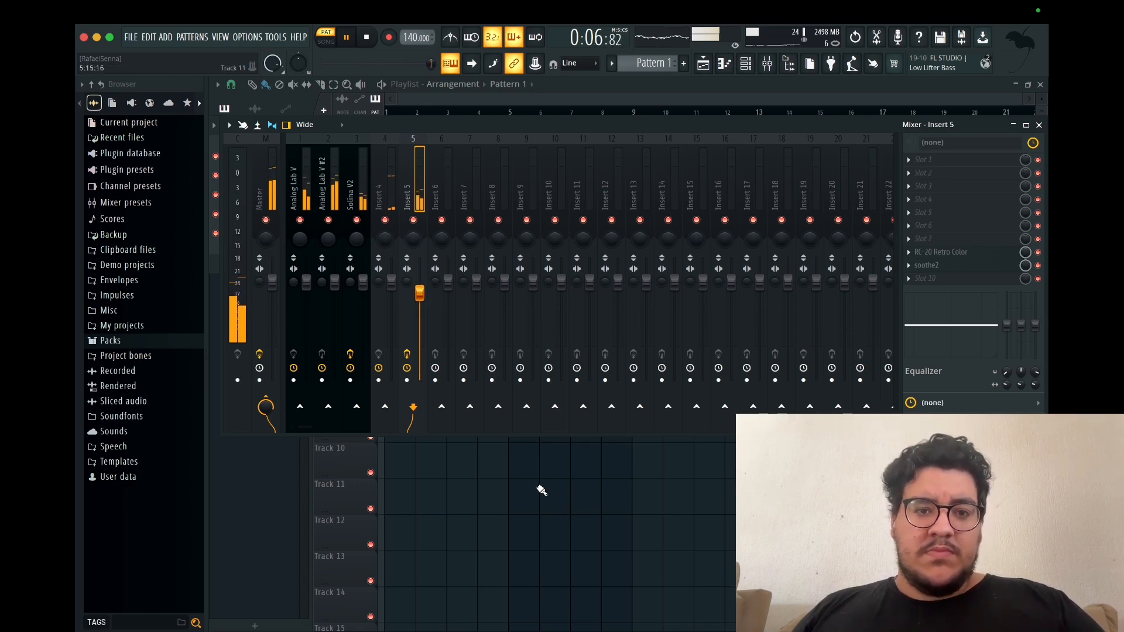
key(F9)
click(745, 63)
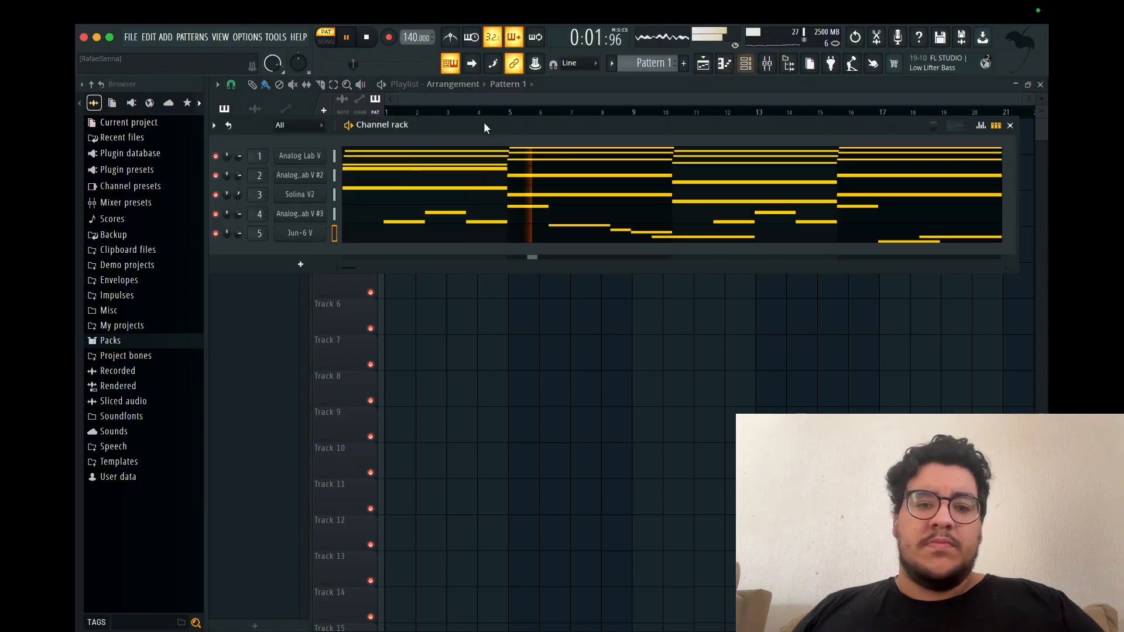
Step: Browse the sample packs to the HH folder of the Underdog 3 kit
click(110, 341)
scroll(120, 345, down, 10)
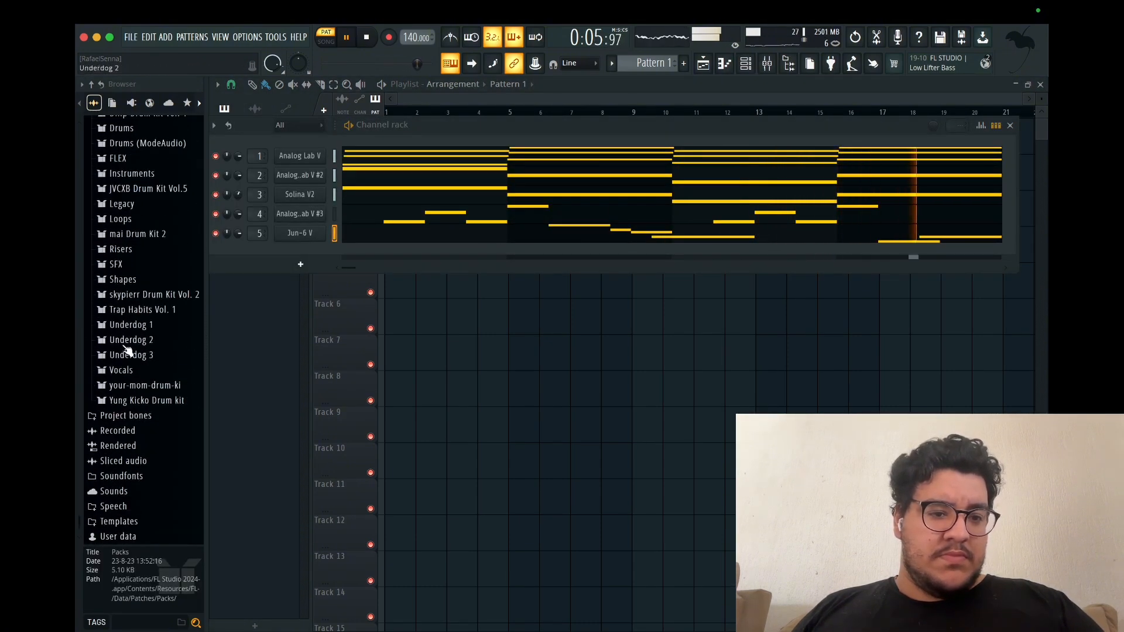
click(150, 359)
click(143, 396)
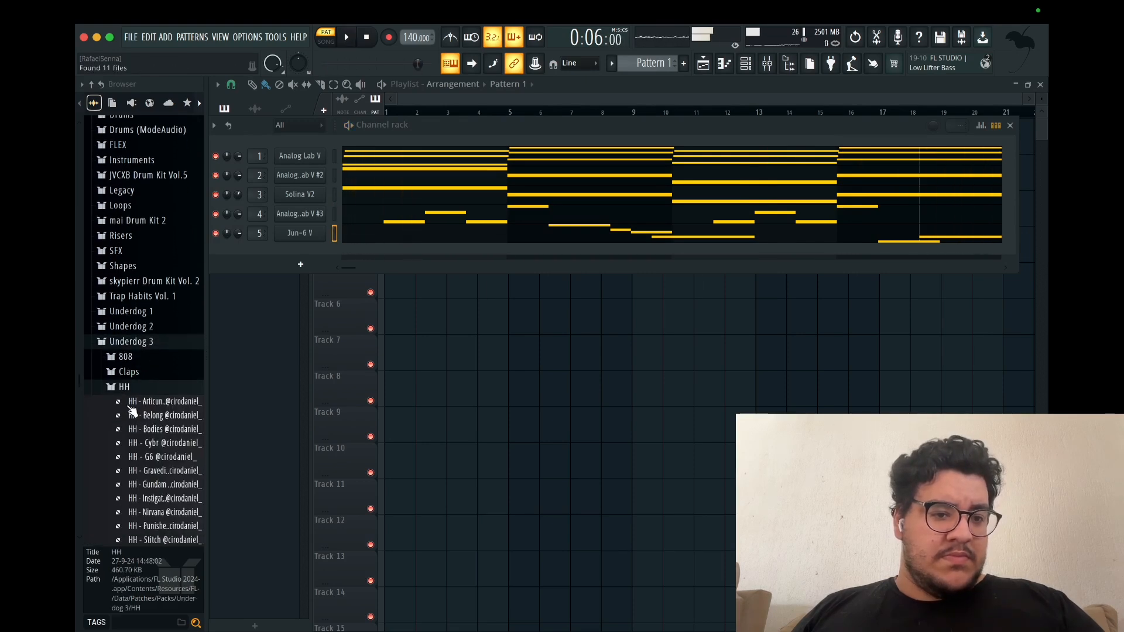
Step: Add the HH - Belong sample as a new channel and fill every 2 steps with hi-hat hits
click(165, 426)
drag(160, 423, 311, 259)
key(space)
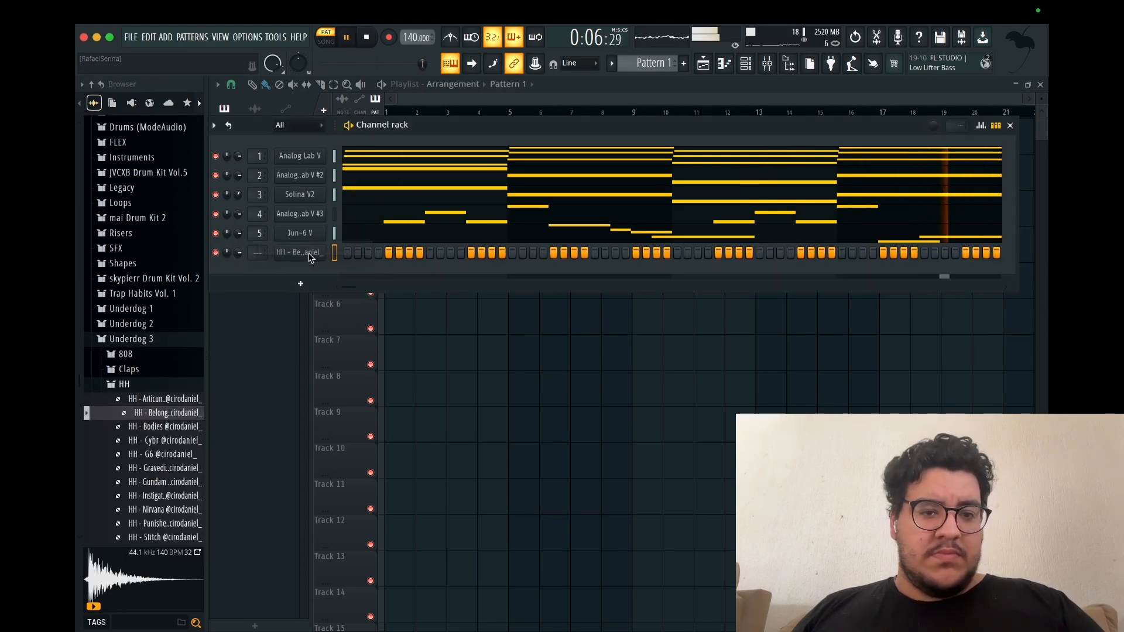
right_click(322, 251)
click(521, 296)
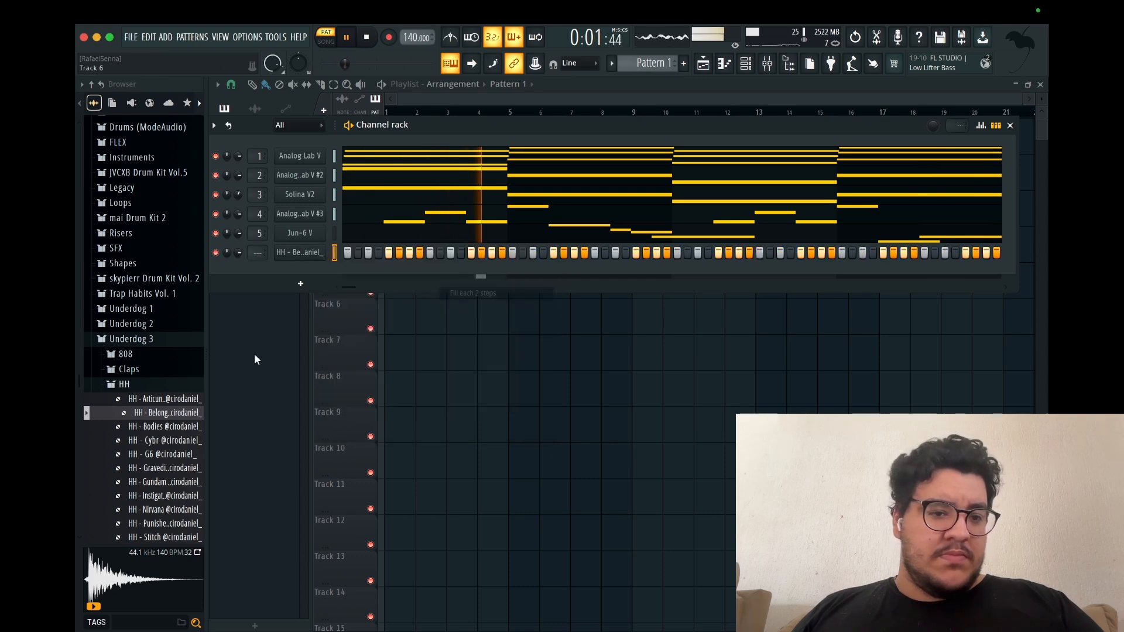
Step: Audition samples in the Underdog 3 Snares folder and add Snare - Proxy as a new channel
click(124, 384)
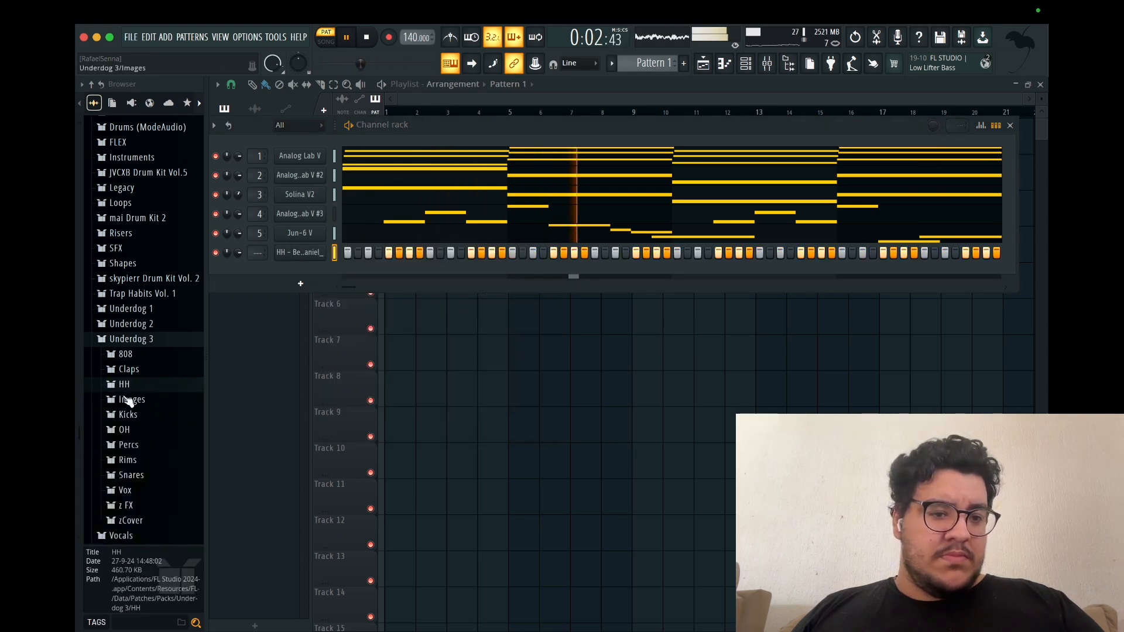
click(138, 480)
click(143, 509)
click(164, 457)
click(159, 483)
click(157, 509)
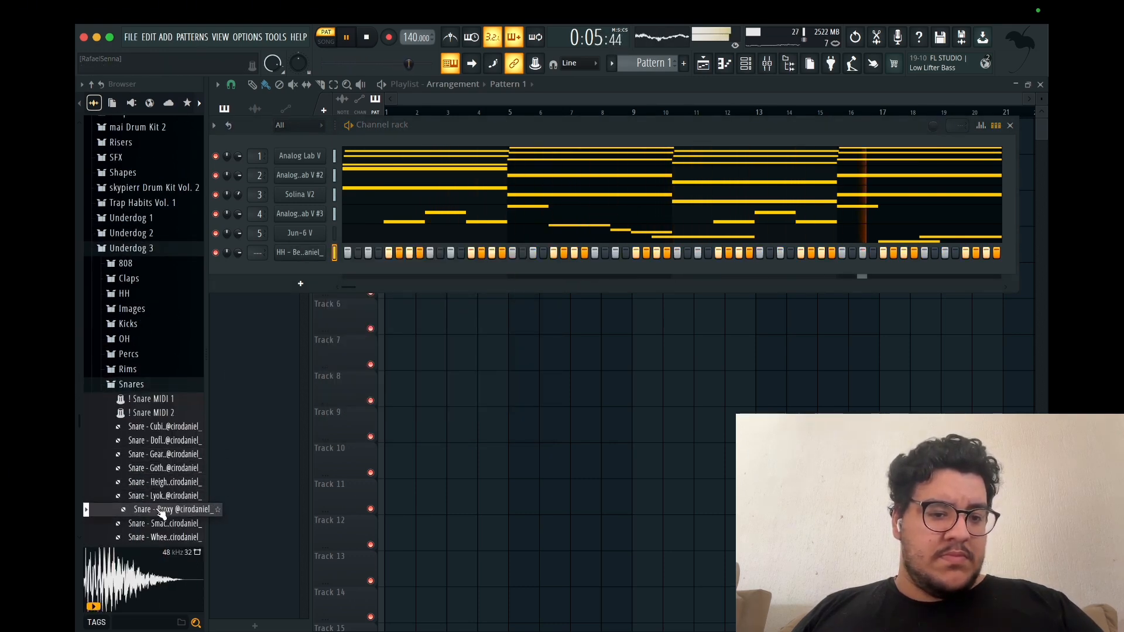
drag(322, 296, 279, 265)
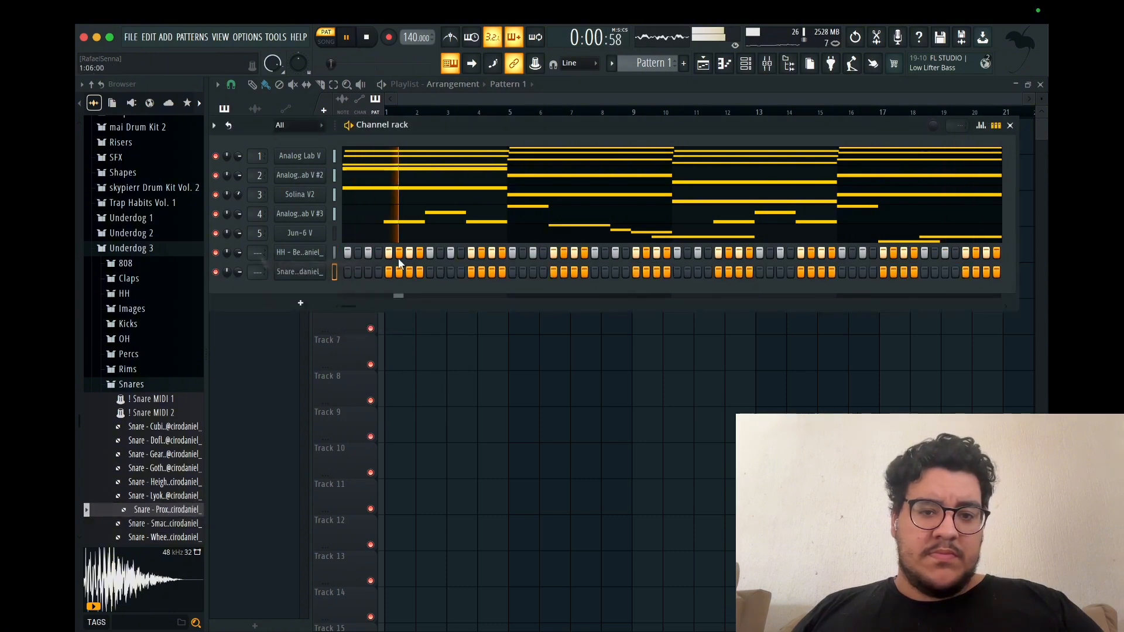
Step: Place the Snare - Proxy hits on the third beat of each of the four bars and scale their velocities to maximum
click(594, 272)
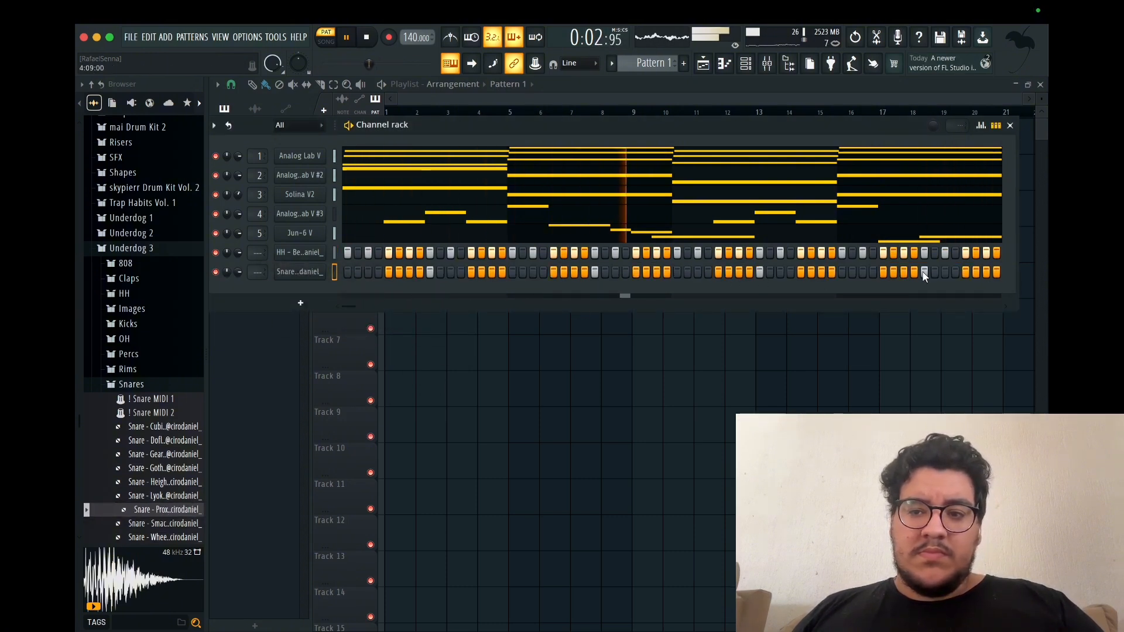
right_click(300, 279)
click(353, 274)
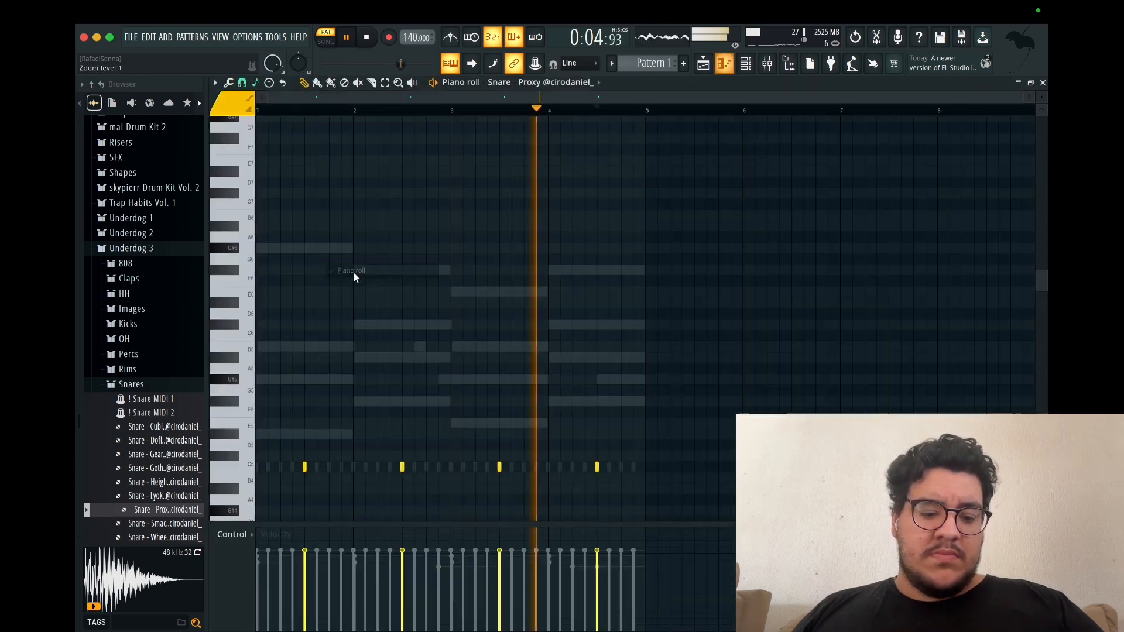
key(alt+x)
key(Return)
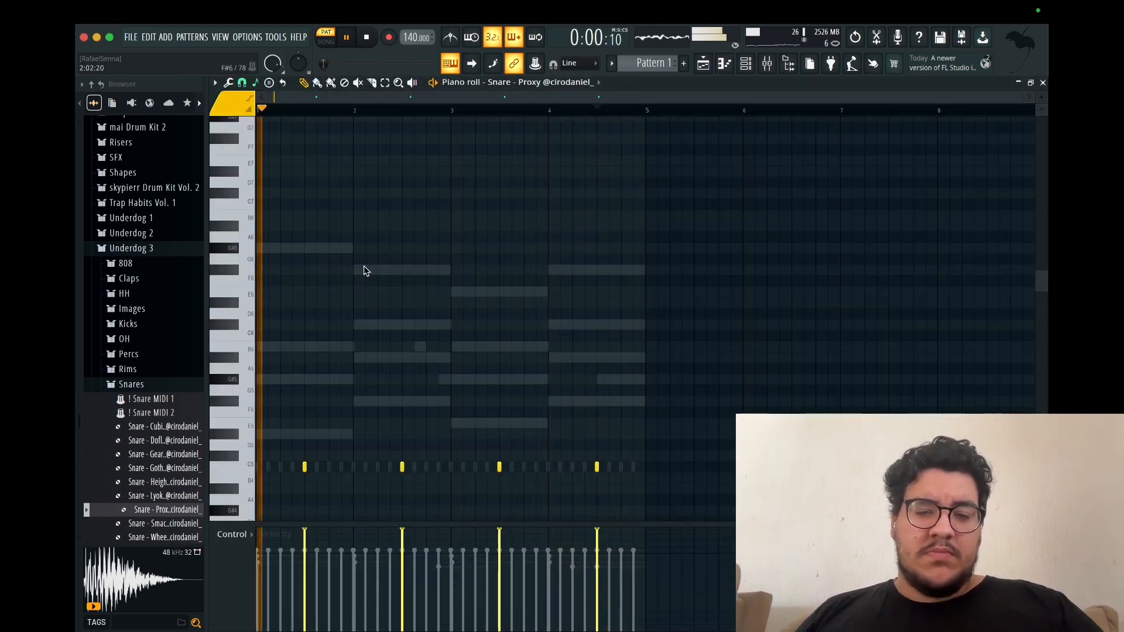
click(745, 63)
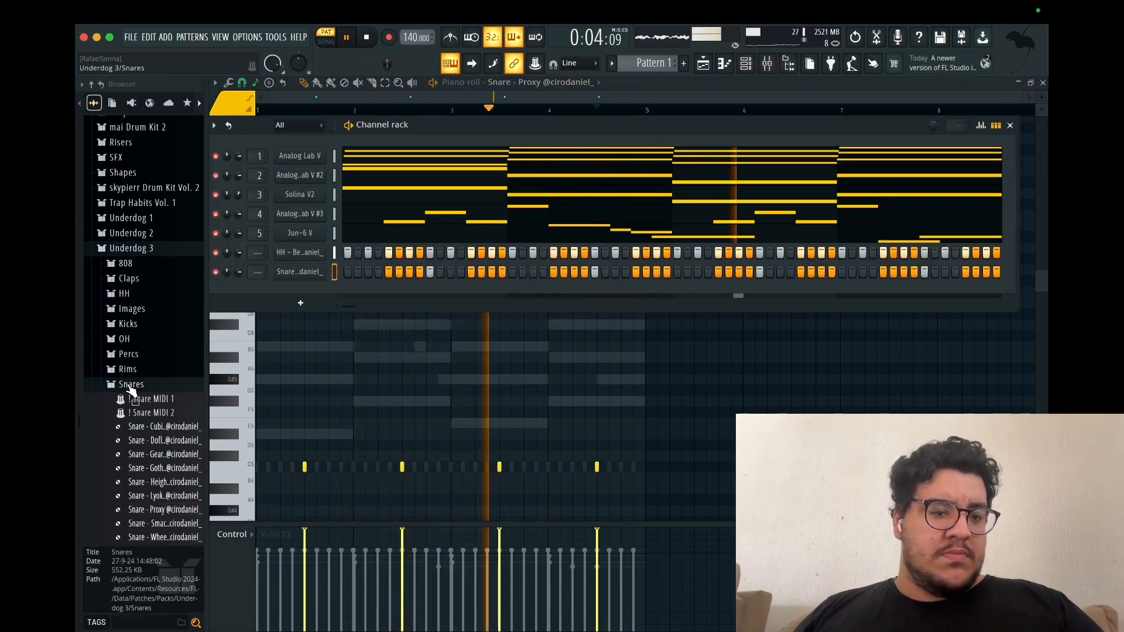
Step: Close the Snares folder and browse to the Traditional 808s folder of the Underdog 3 kit
click(150, 382)
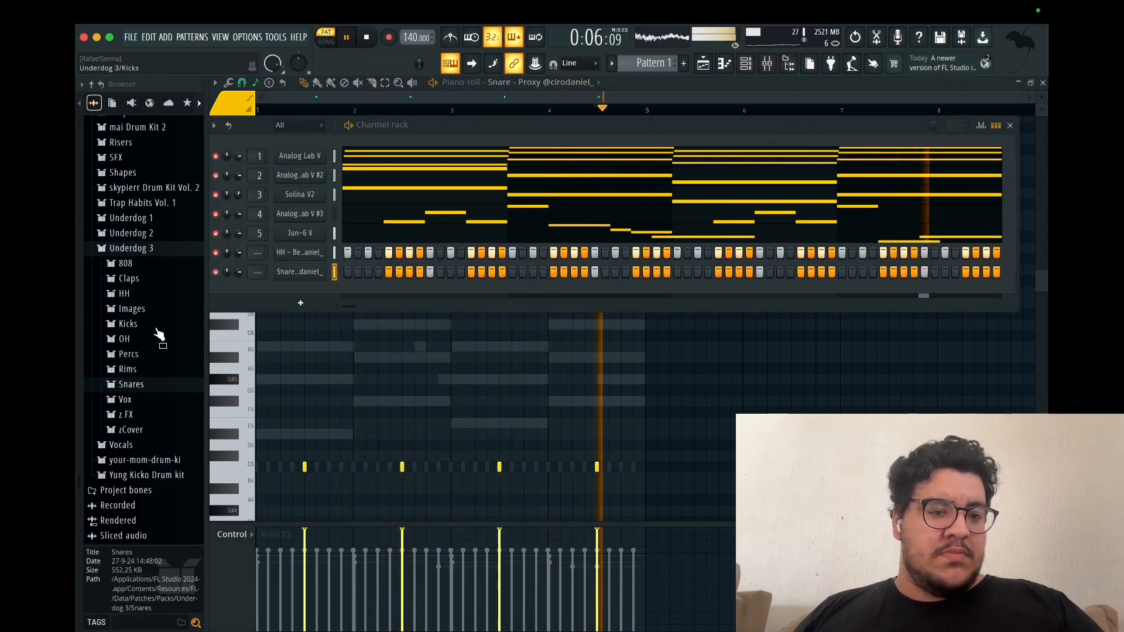
click(128, 264)
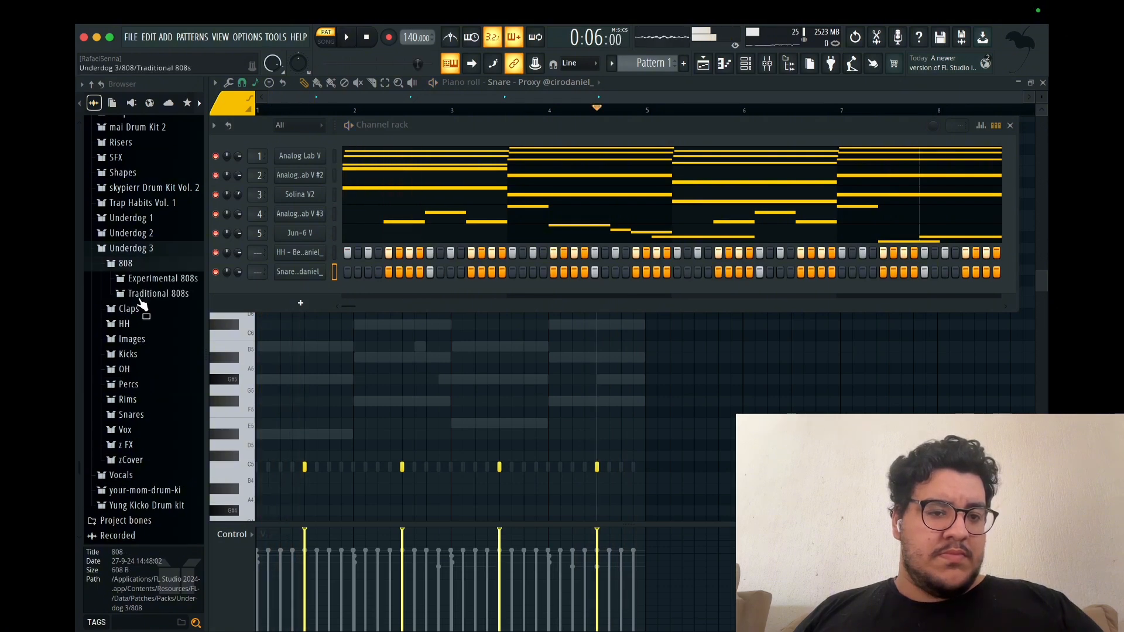
click(140, 298)
click(146, 310)
Step: Audition the Traditional 808s samples and load 808 - Tricolor into a new channel with its piano roll open
click(176, 335)
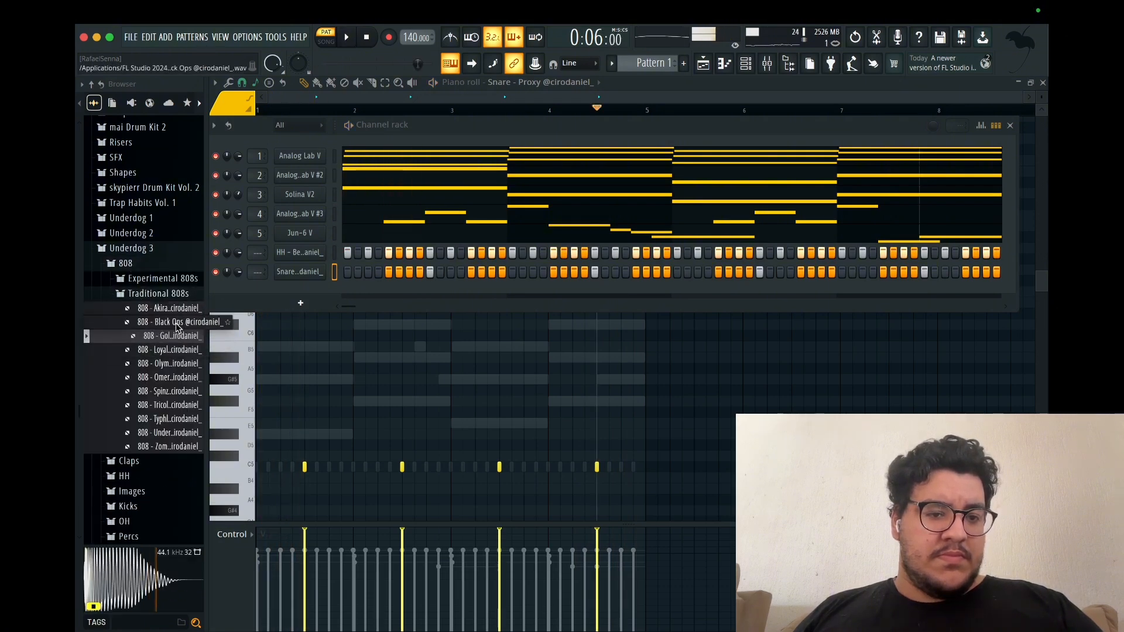
click(177, 324)
click(183, 363)
click(179, 388)
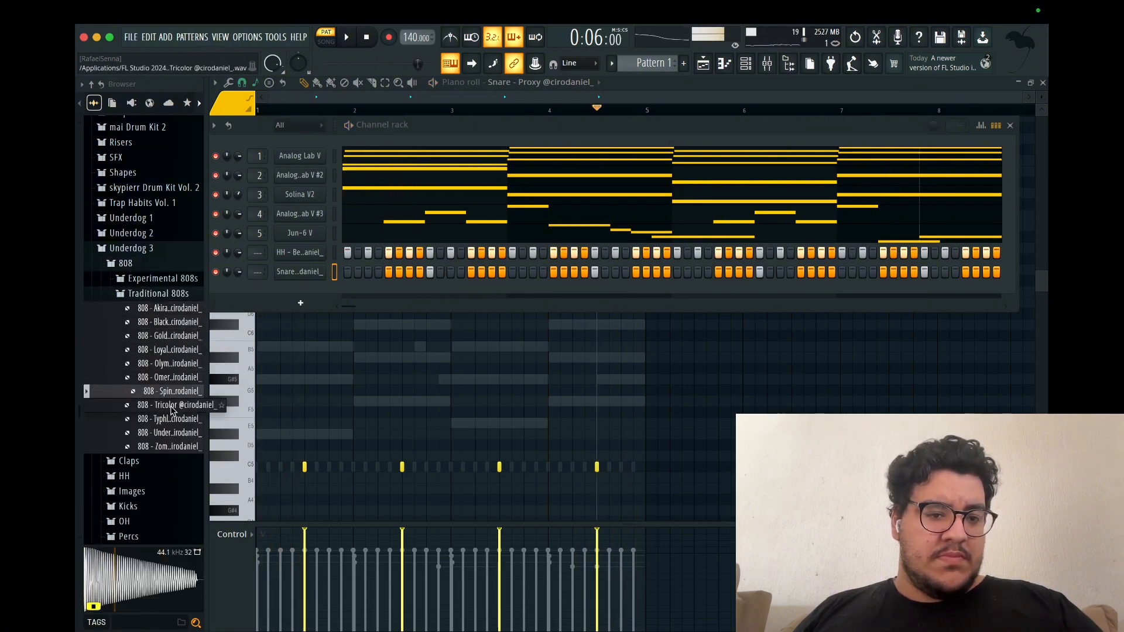
click(172, 376)
click(180, 418)
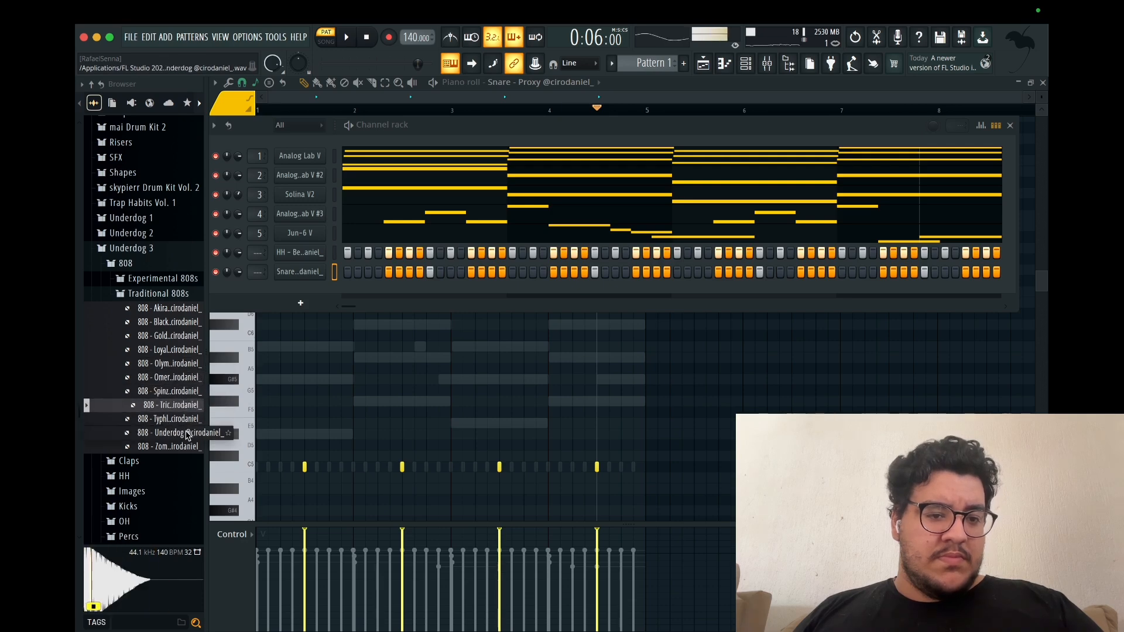
click(174, 406)
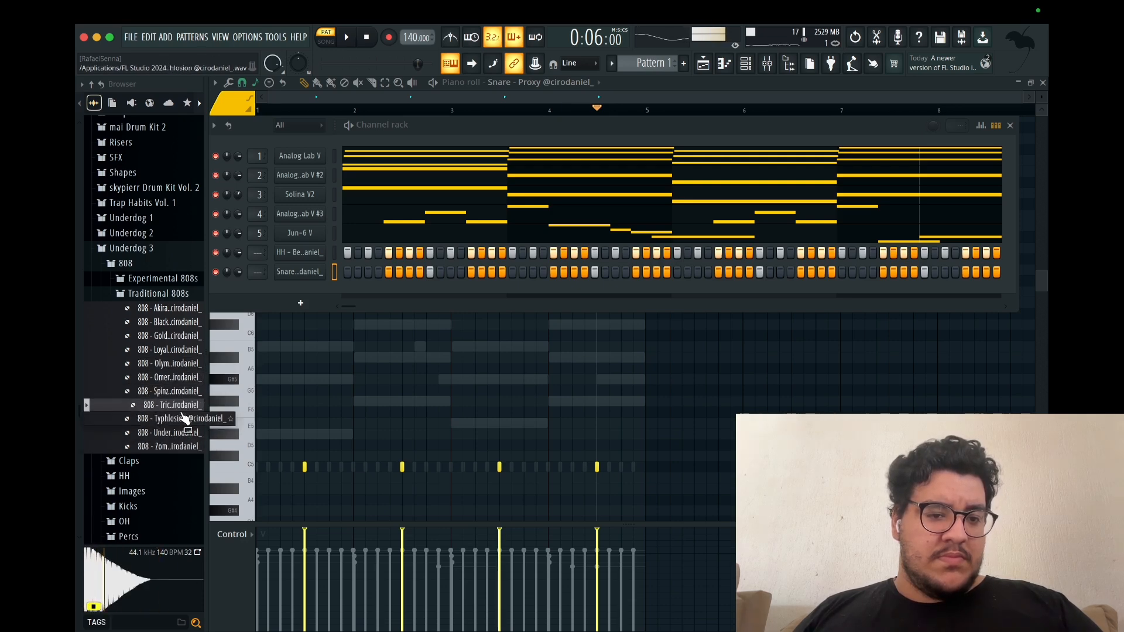
click(180, 417)
click(169, 410)
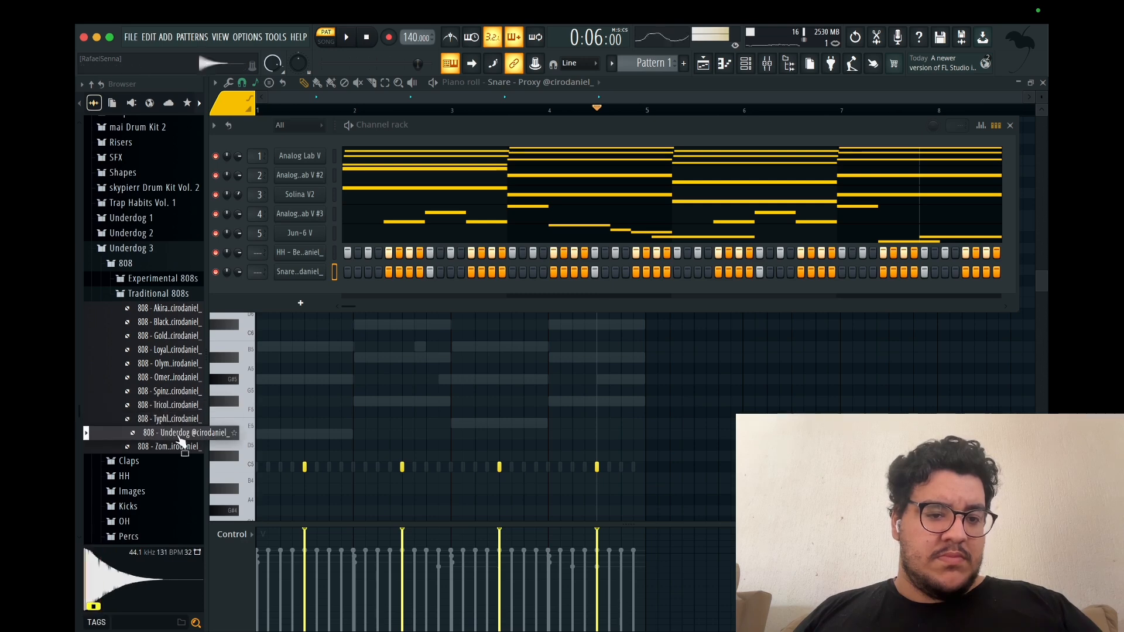
click(189, 447)
click(175, 408)
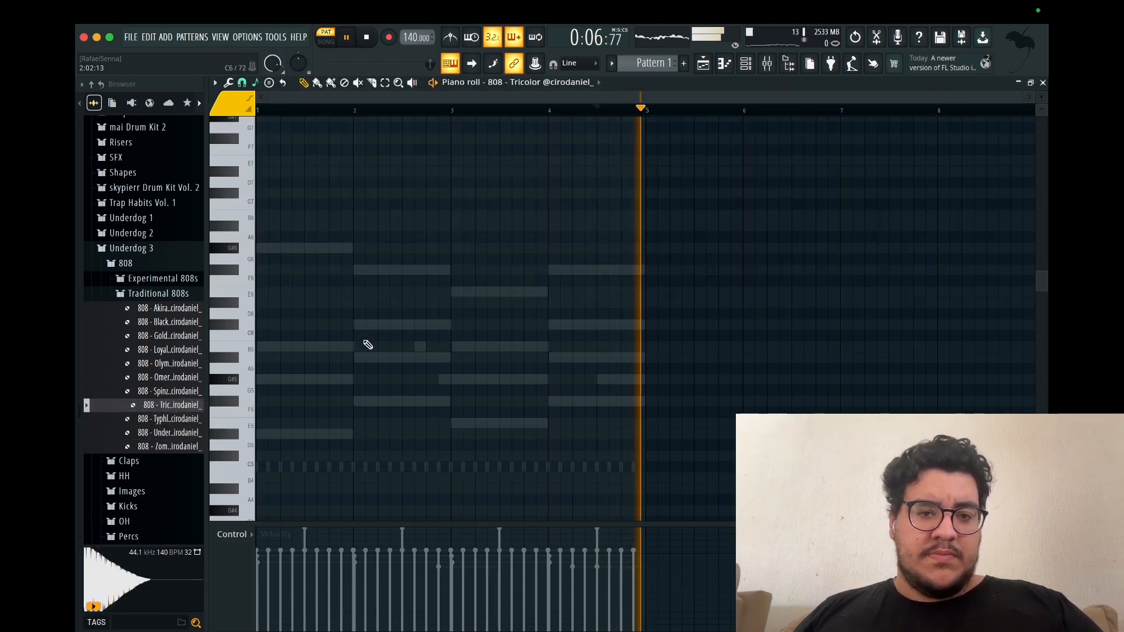
Step: Place a two-step G#5 note at the start of bar 1 for the 808 - Tricolor channel
scroll(367, 345, down, 3)
scroll(270, 371, up, 1)
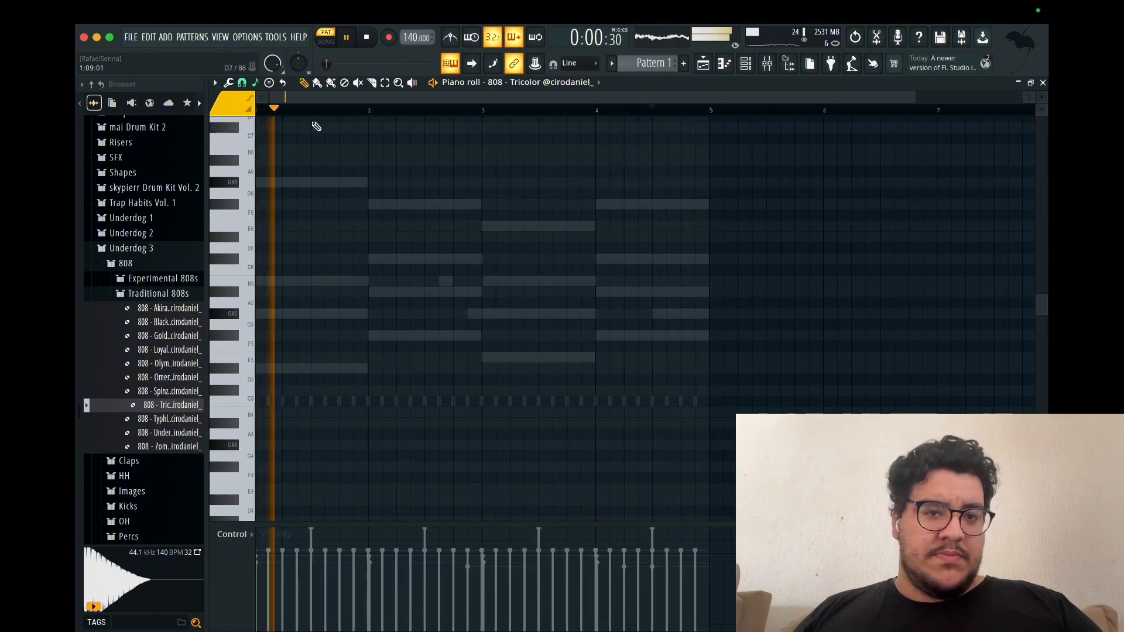
key(space)
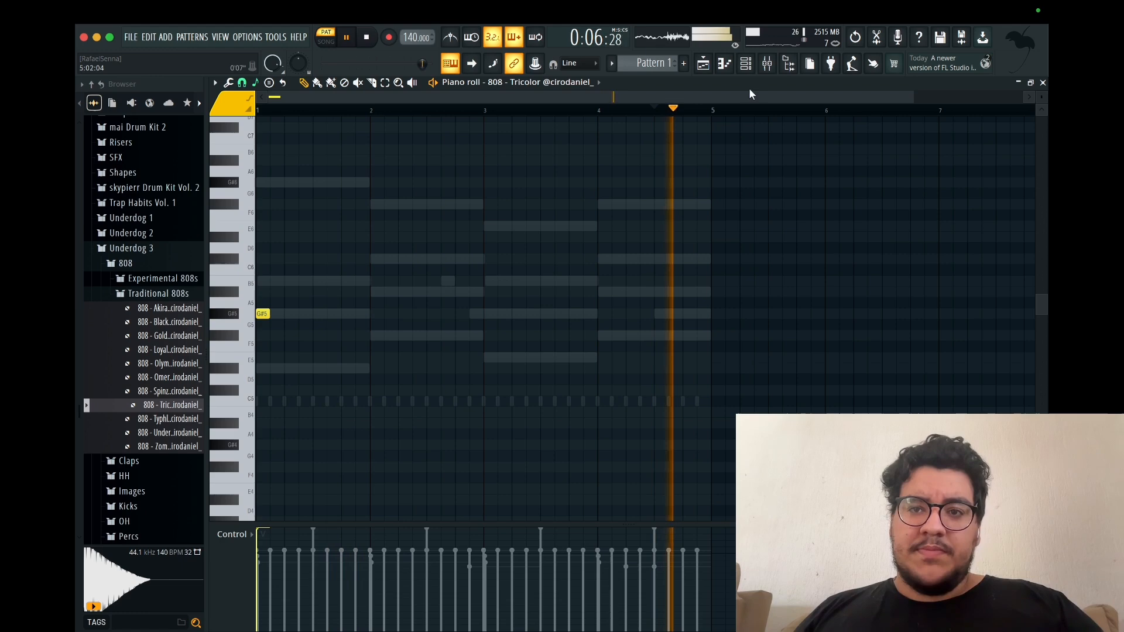
Step: Review the sampler settings of the 808 - Tricolor channel and return to its piano roll
click(746, 63)
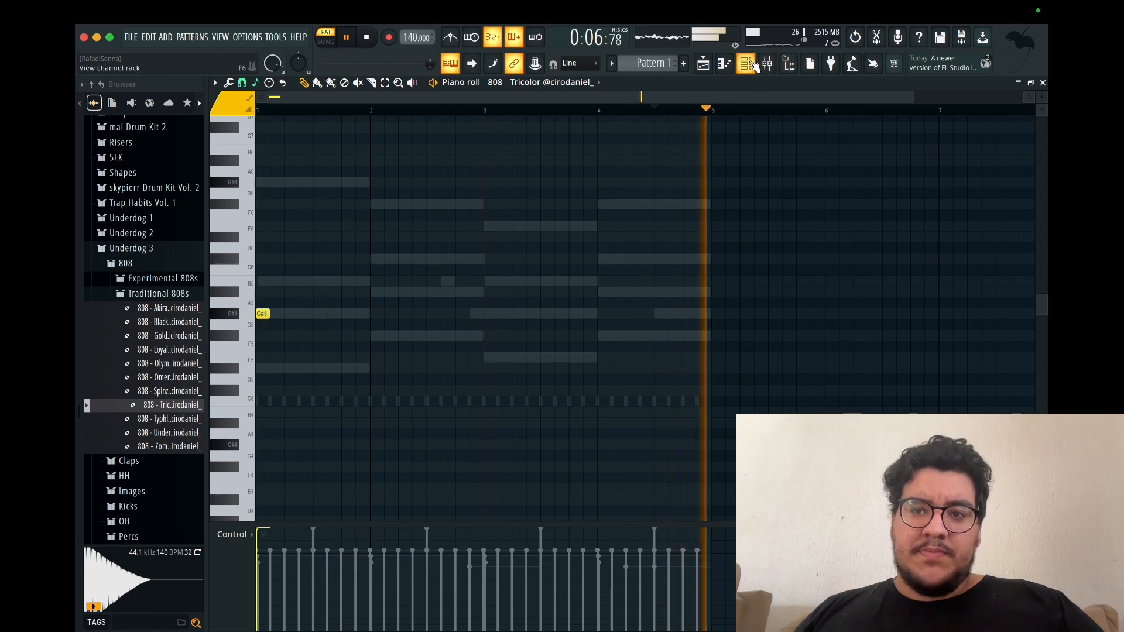
click(303, 292)
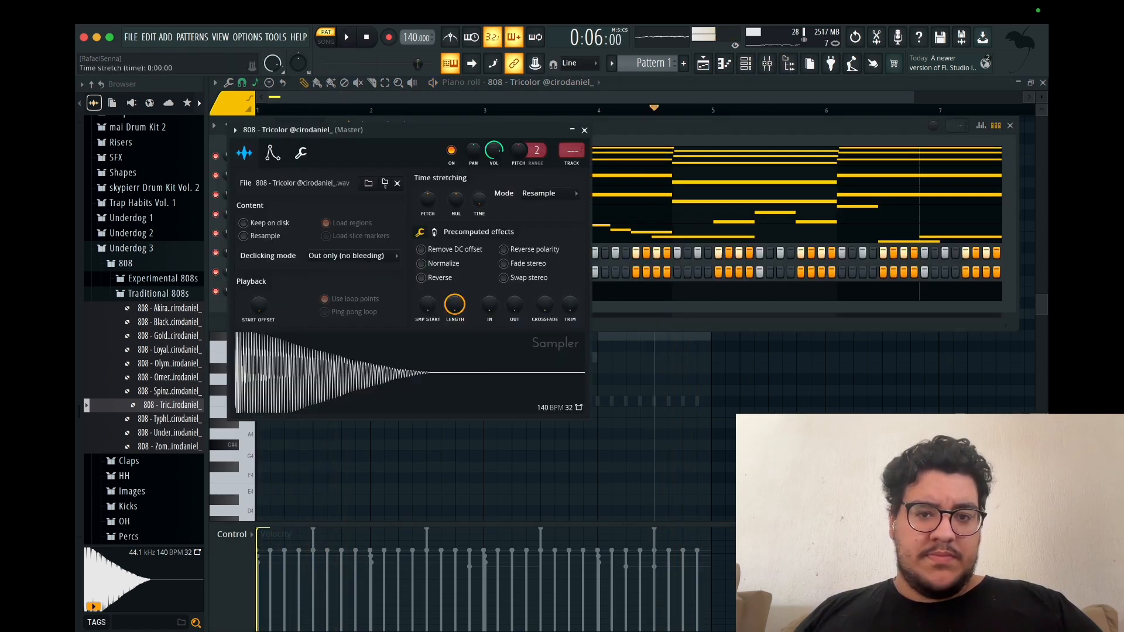
click(617, 456)
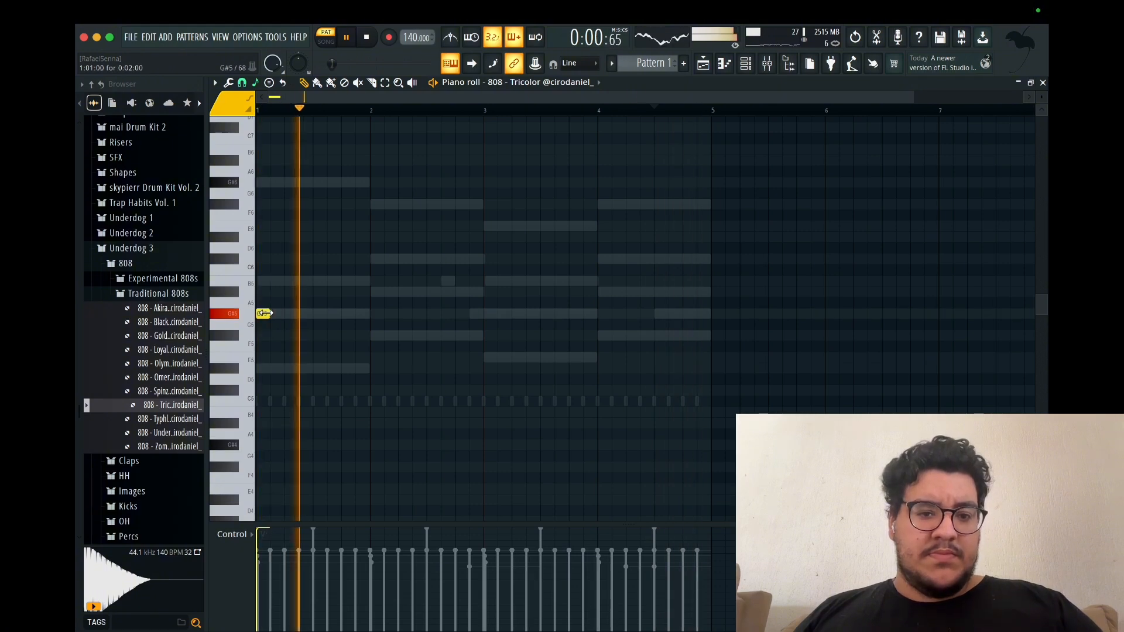
Step: Add a second G#5 note to the 808 line at step 11 of bar 1
click(314, 314)
drag(315, 316, 329, 316)
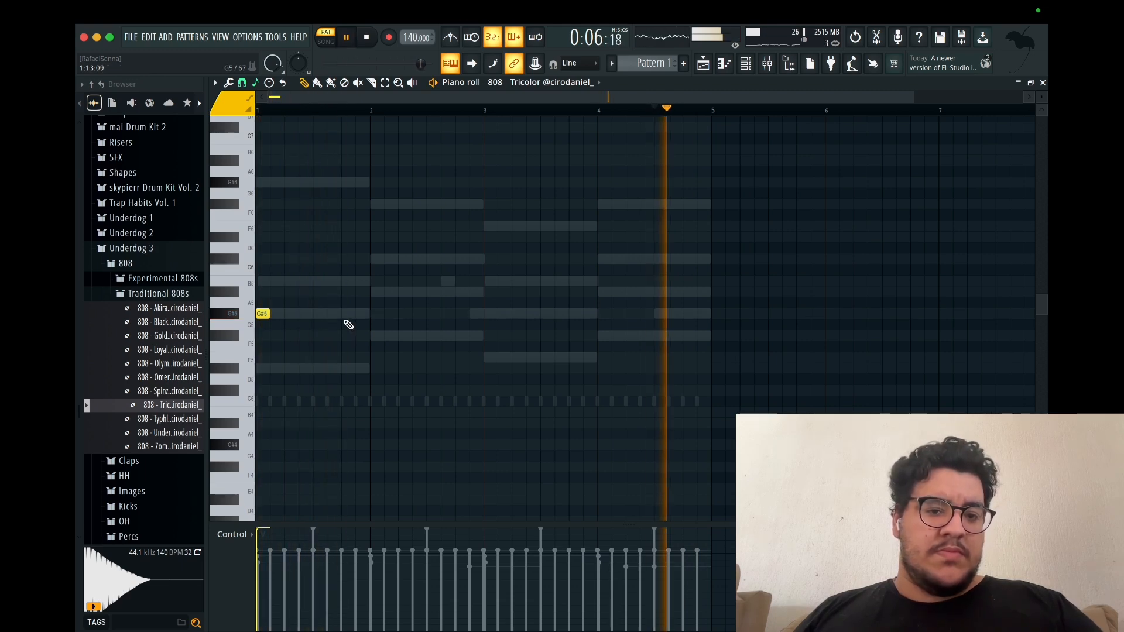
click(347, 315)
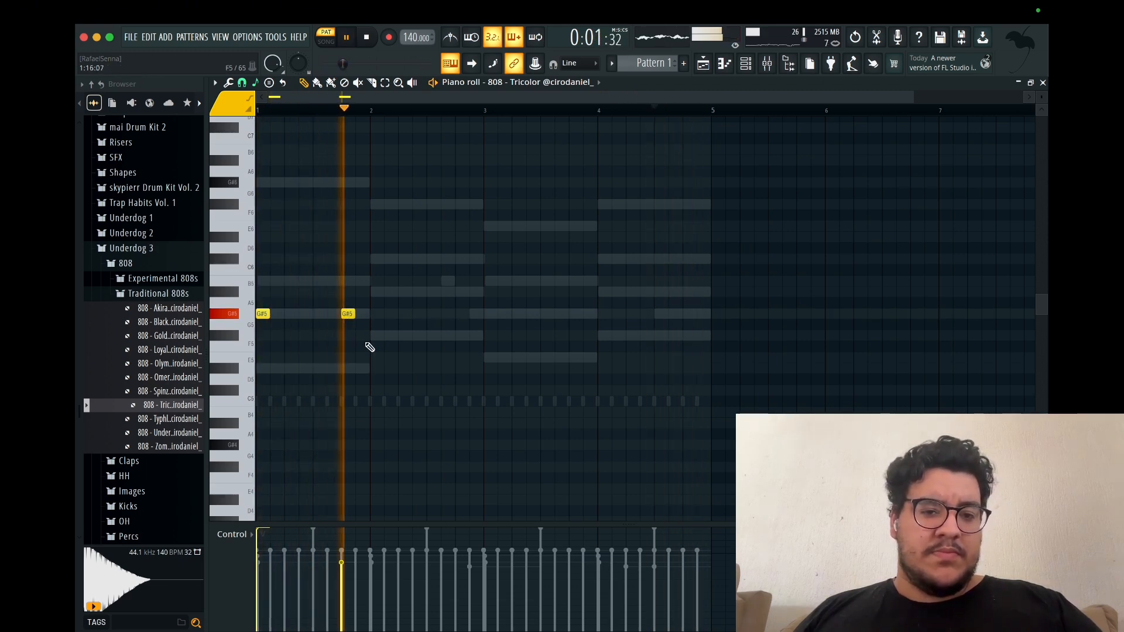
drag(348, 314, 333, 314)
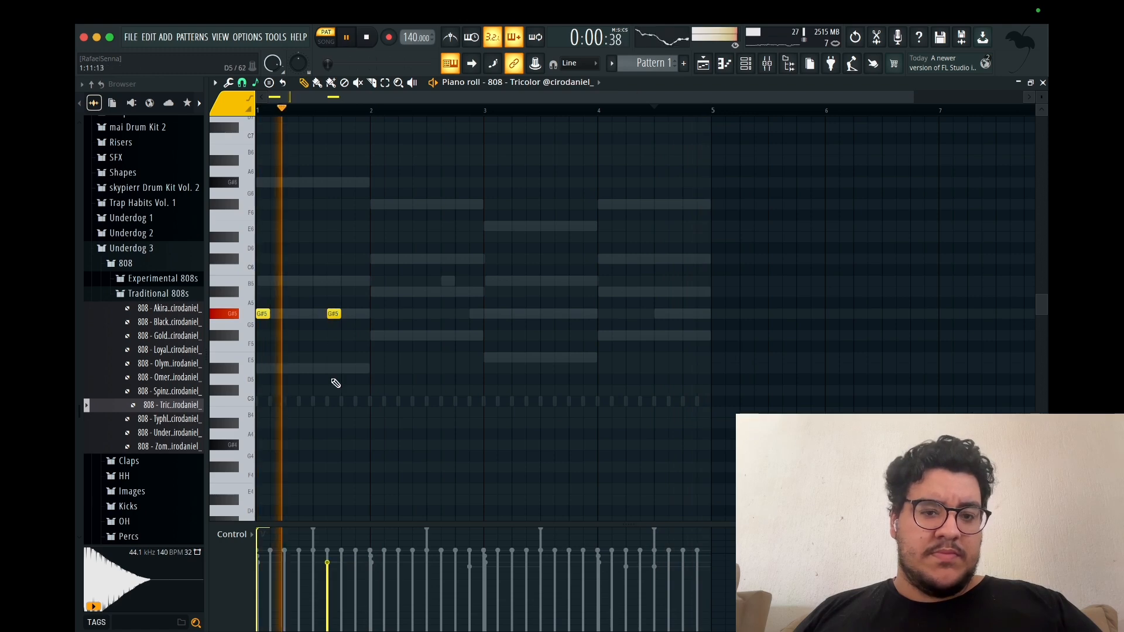
Step: Place 808 notes F#5 at steps 1 and 13 of bar 2 and E5 at the start of bar 3
click(375, 335)
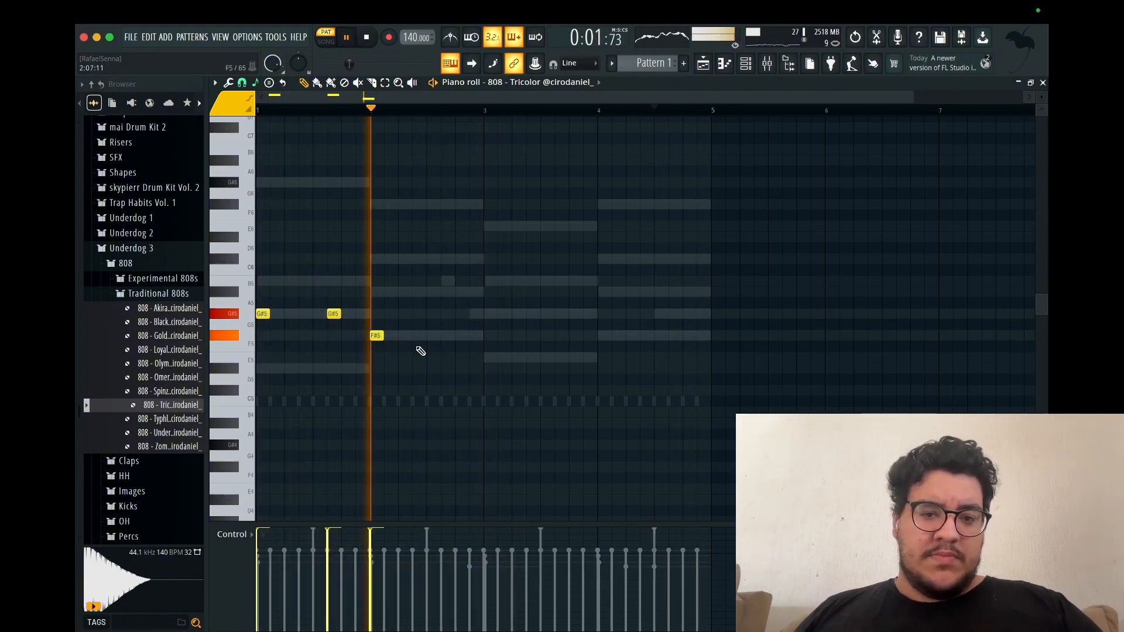
click(489, 358)
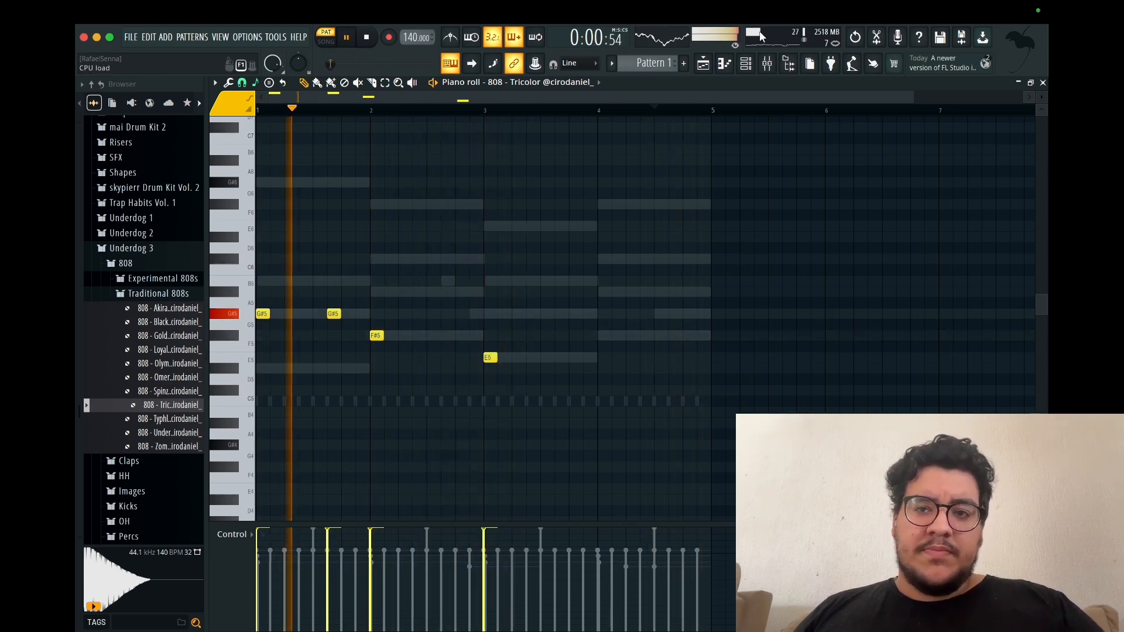
click(461, 335)
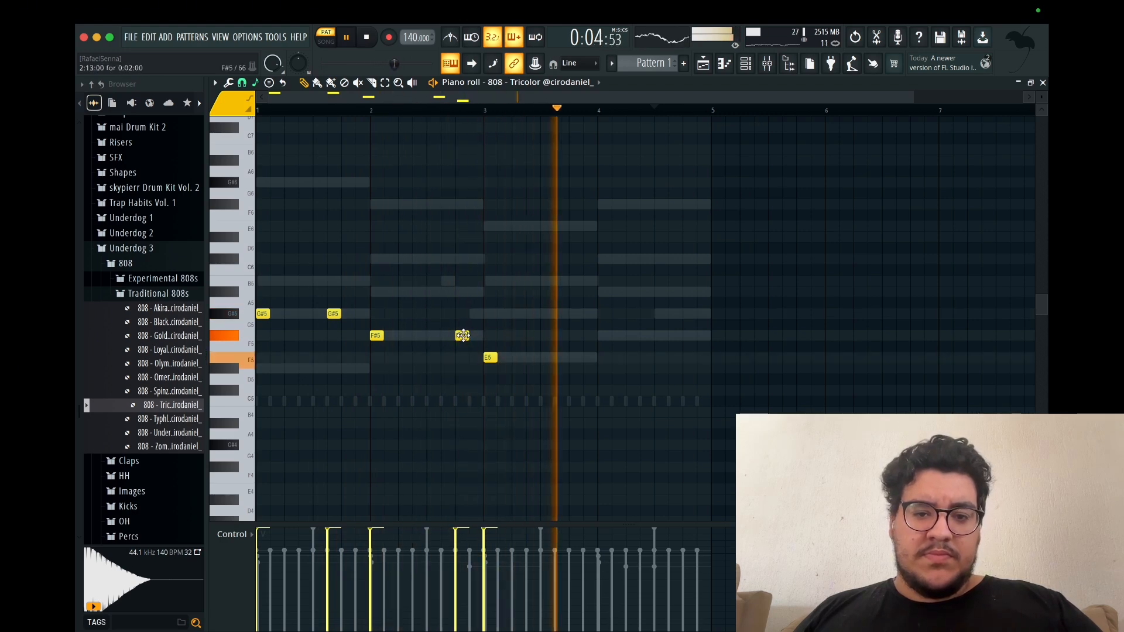
Step: Set the 808 - Tricolor channel to cut itself and return to its piano roll
click(745, 63)
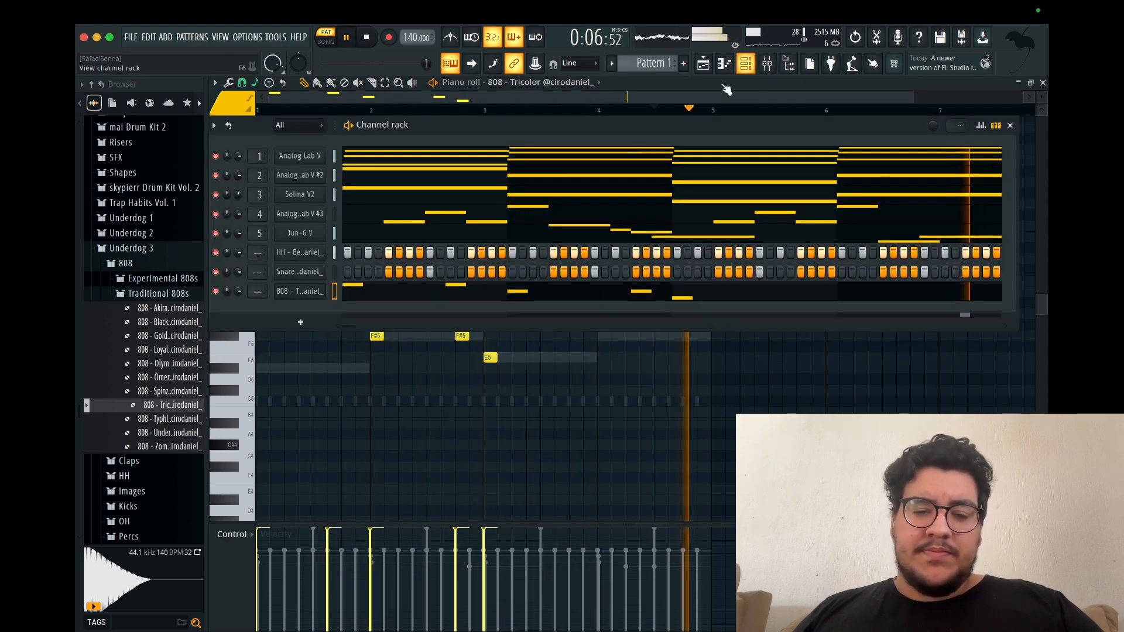
right_click(287, 290)
click(357, 386)
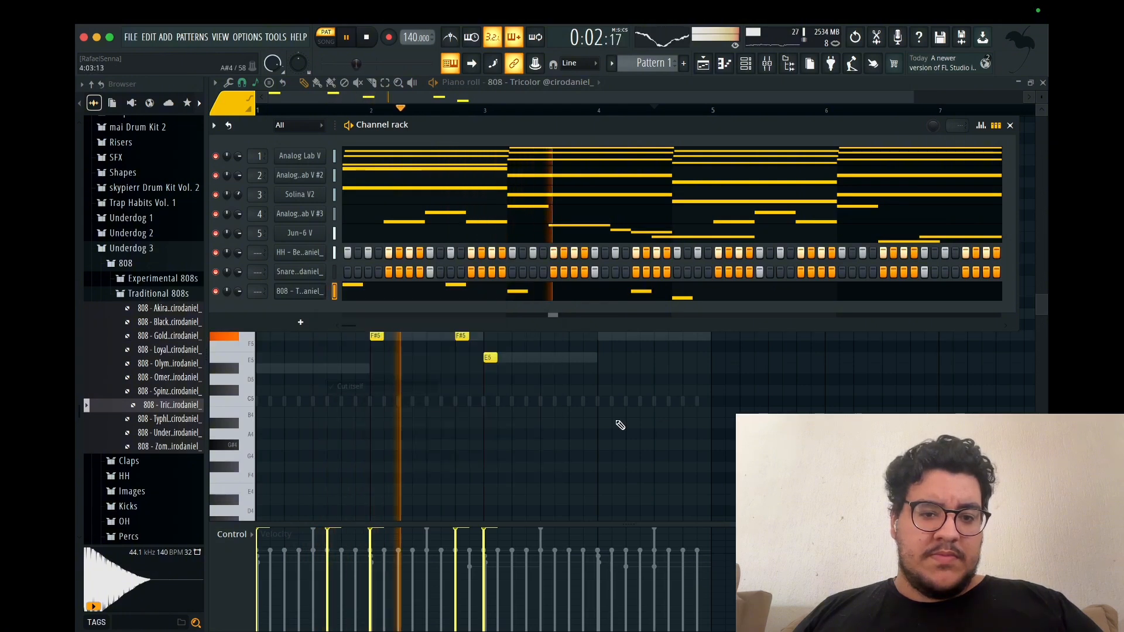
click(620, 421)
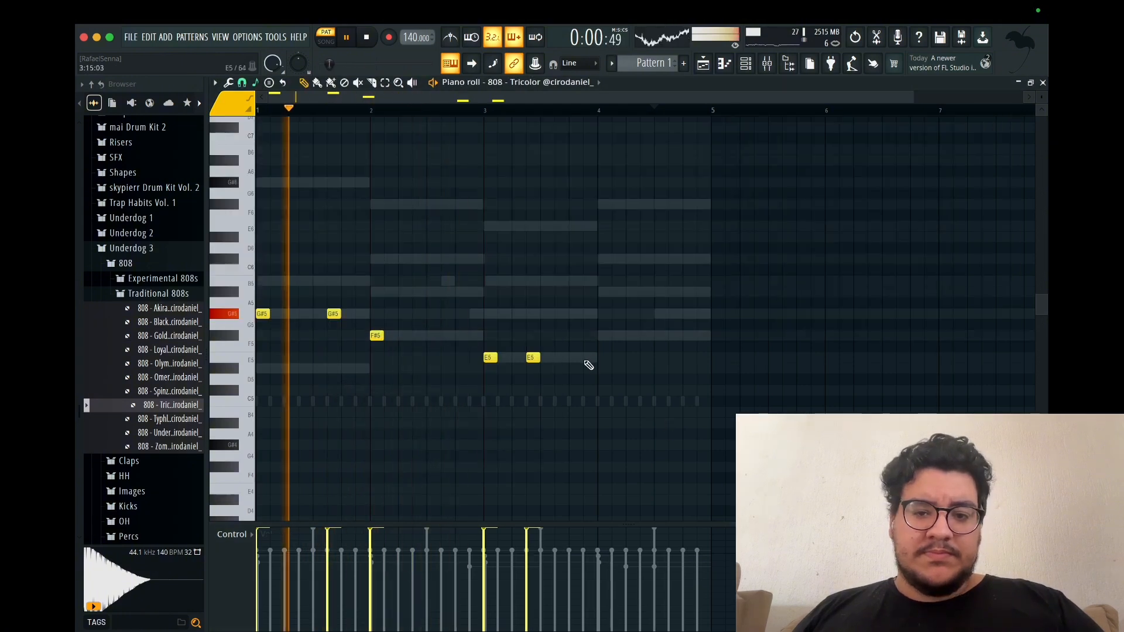
Step: Extend the 808 line with E5 at step 13 of bar 3 and F#5 at steps 3 and 7 of bar 4
click(587, 357)
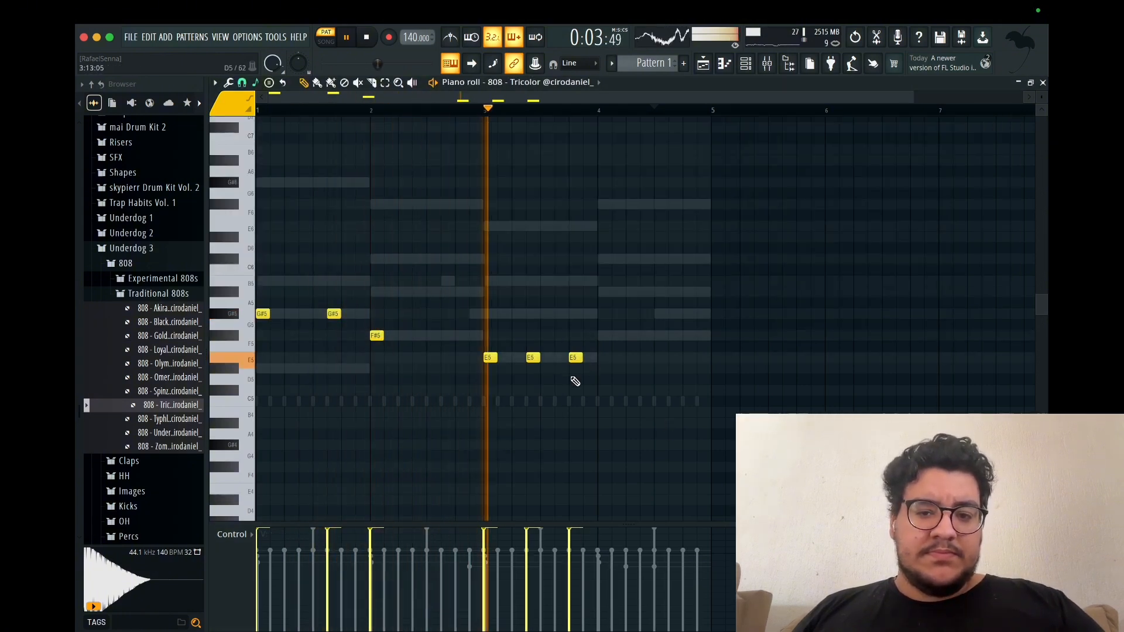
click(604, 336)
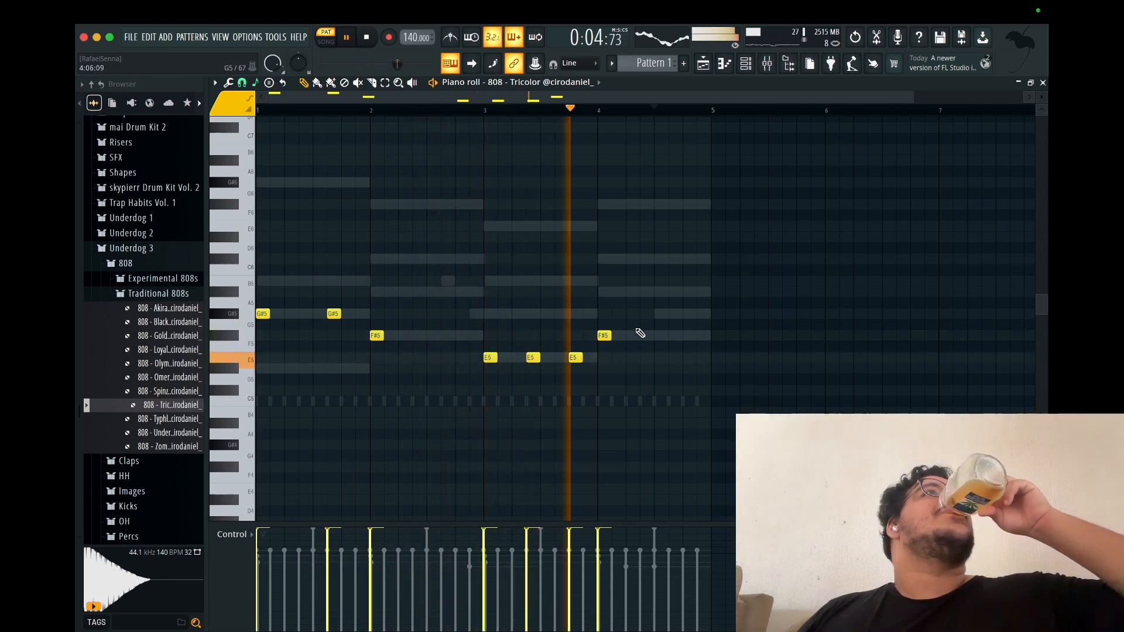
right_click(604, 337)
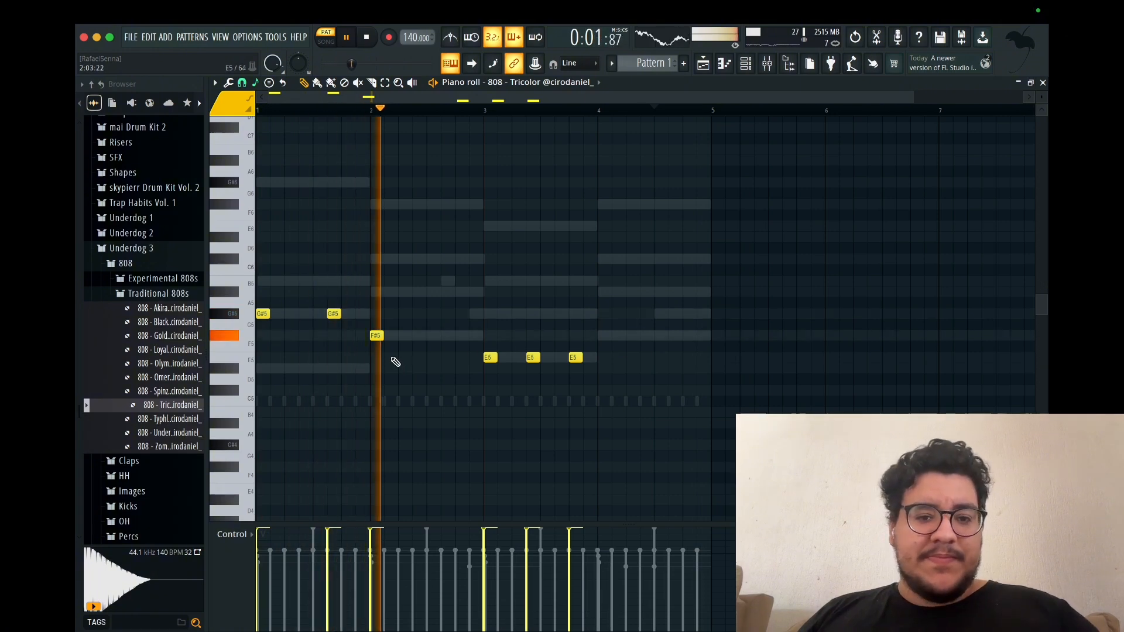
click(616, 335)
click(645, 335)
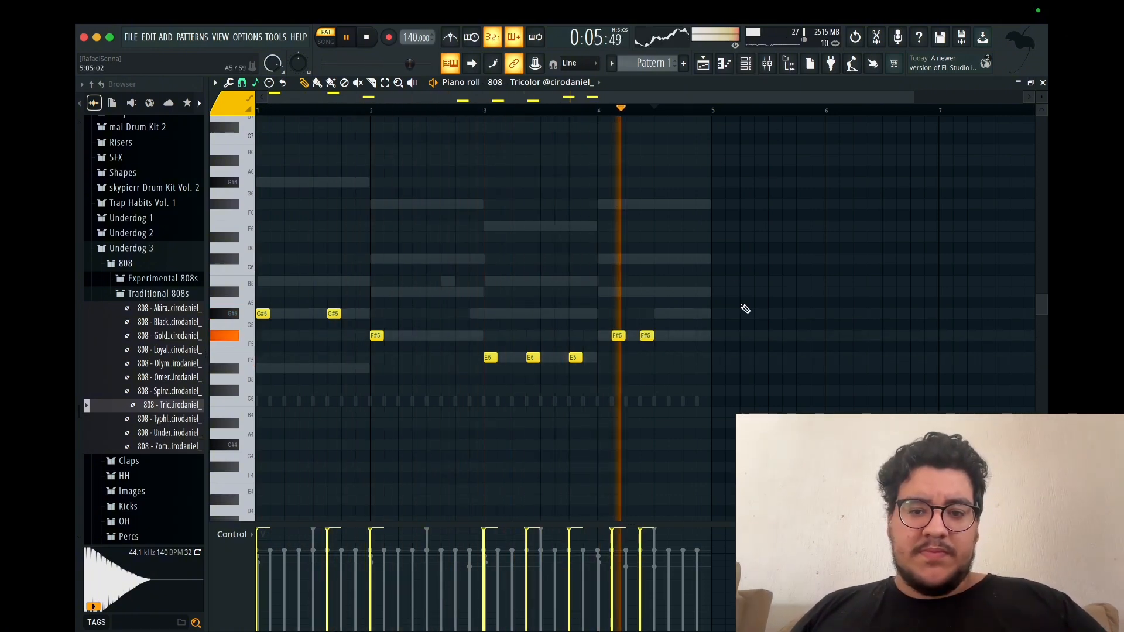
Step: Add a final F#5 at step 15 of bar 4 and extend every 808 note to meet the next one
click(689, 336)
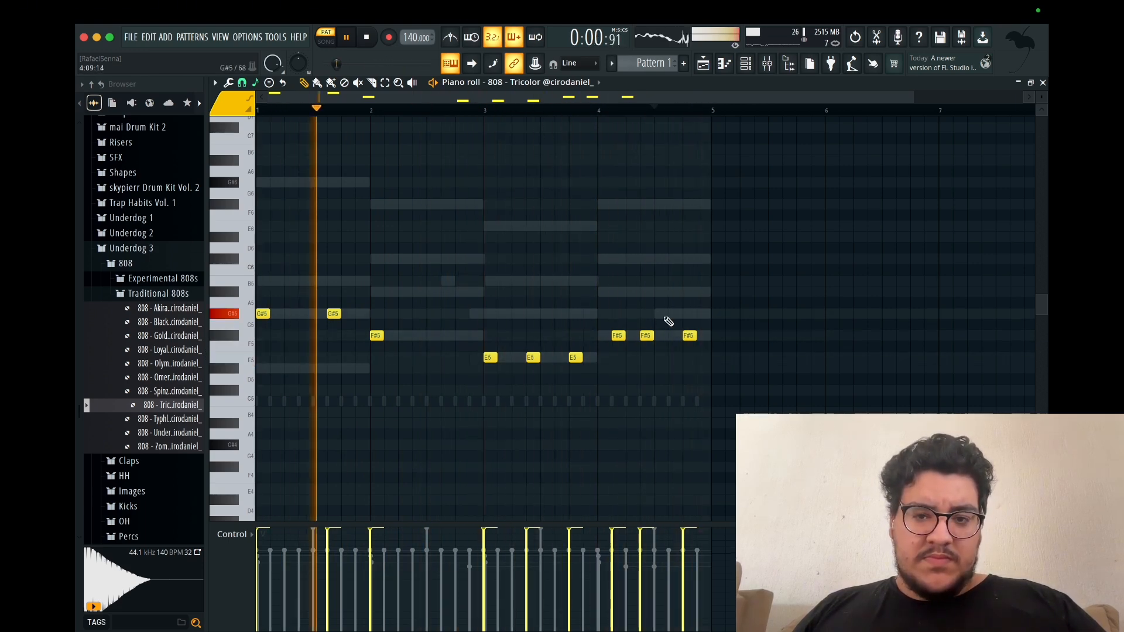
drag(695, 336, 702, 338)
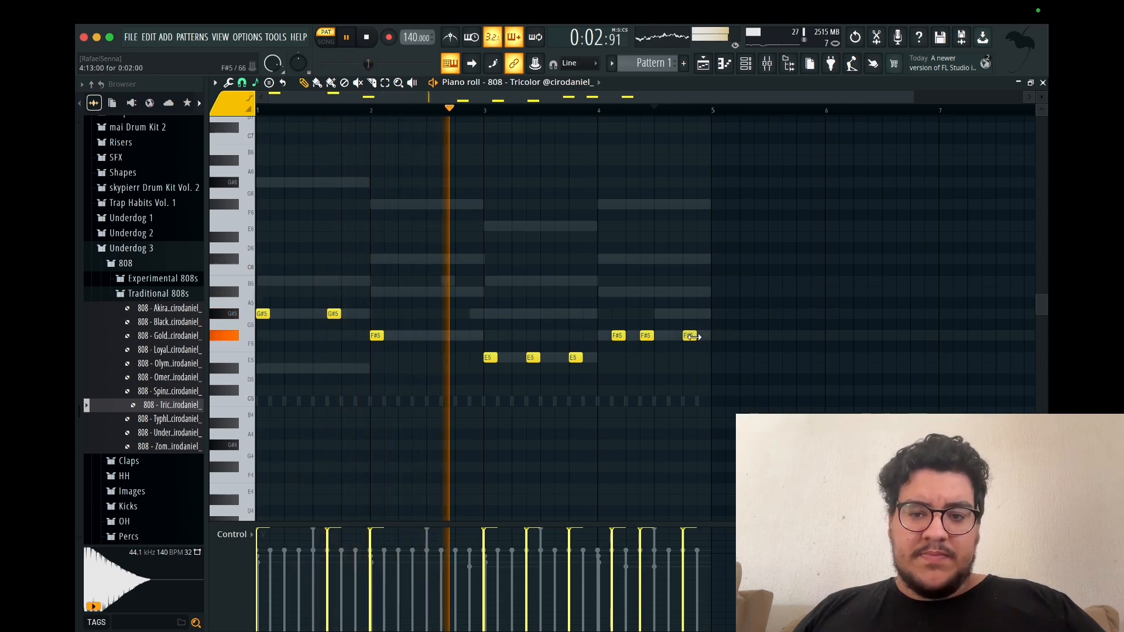
key(ctrl+z)
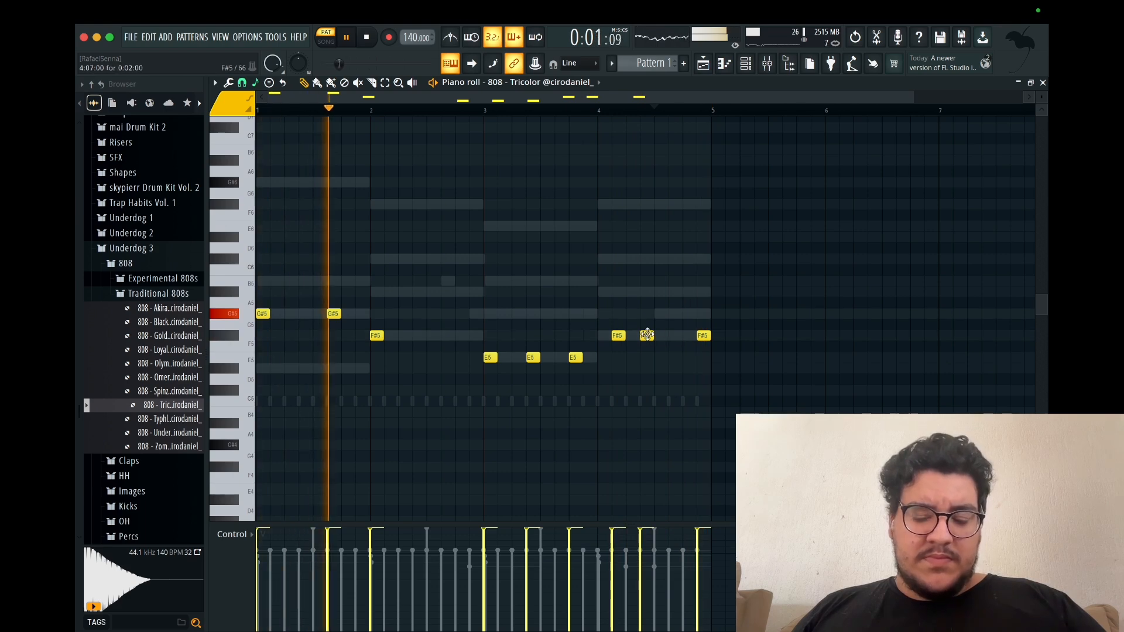
key(ctrl+l)
key(Return)
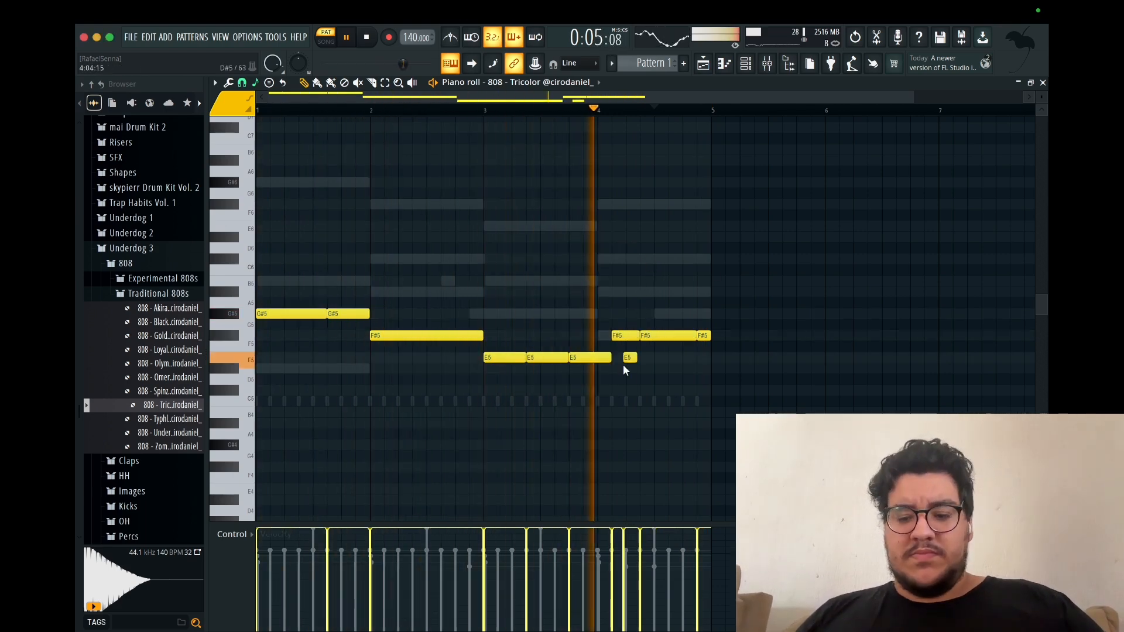
Step: Preview the Black Ops and Akira samples and replace the 808 channel's Tricolor sample with 808 - Akira
click(168, 322)
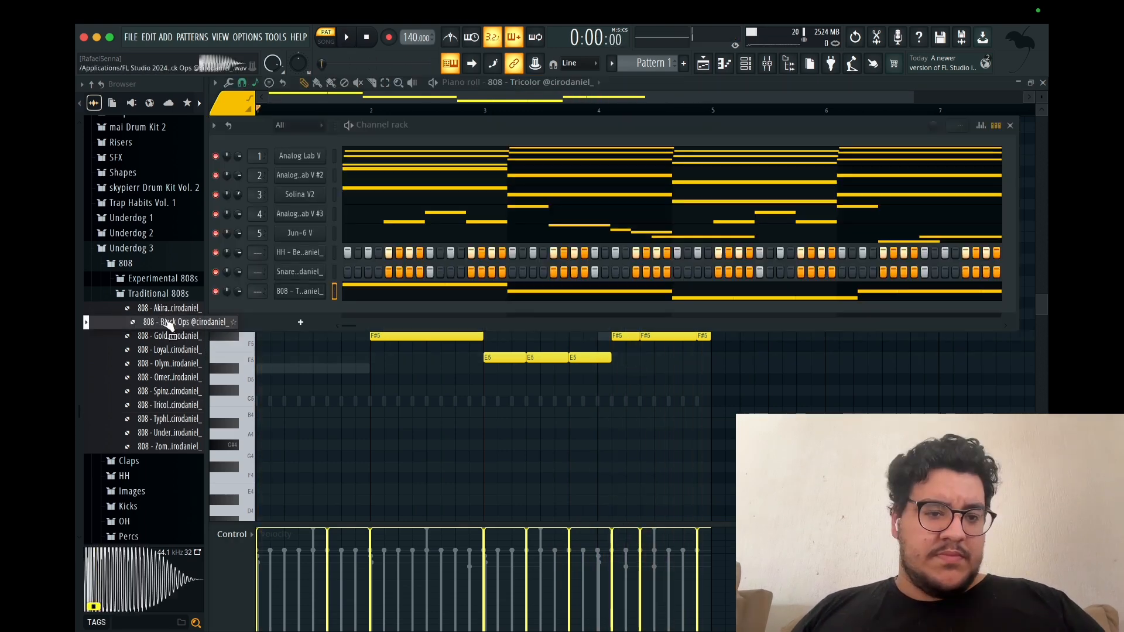
click(169, 308)
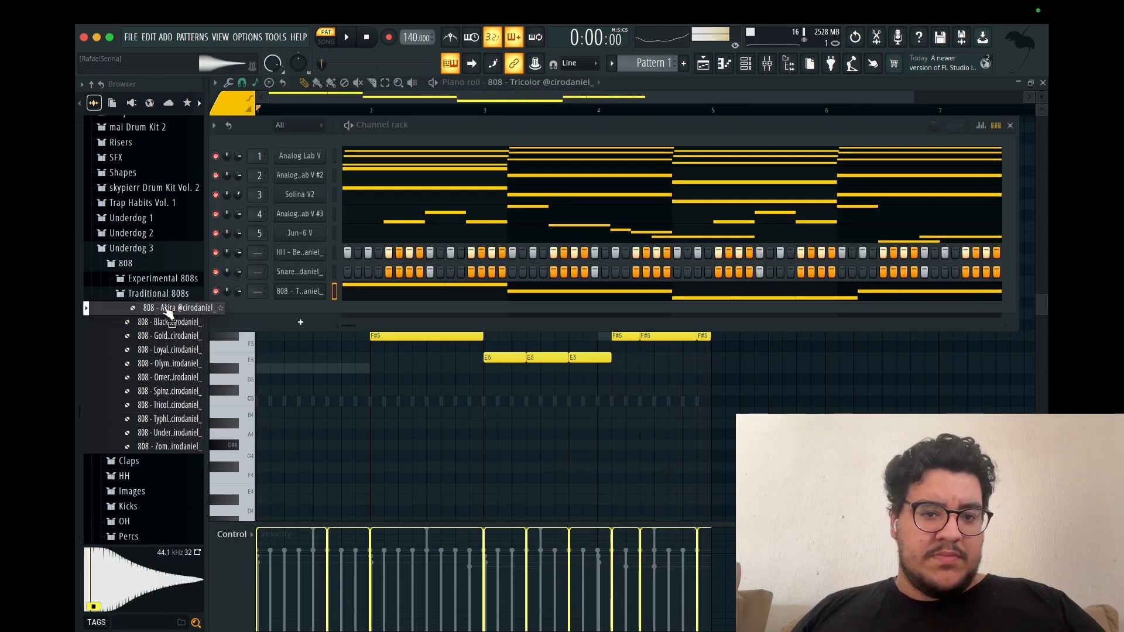
key(space)
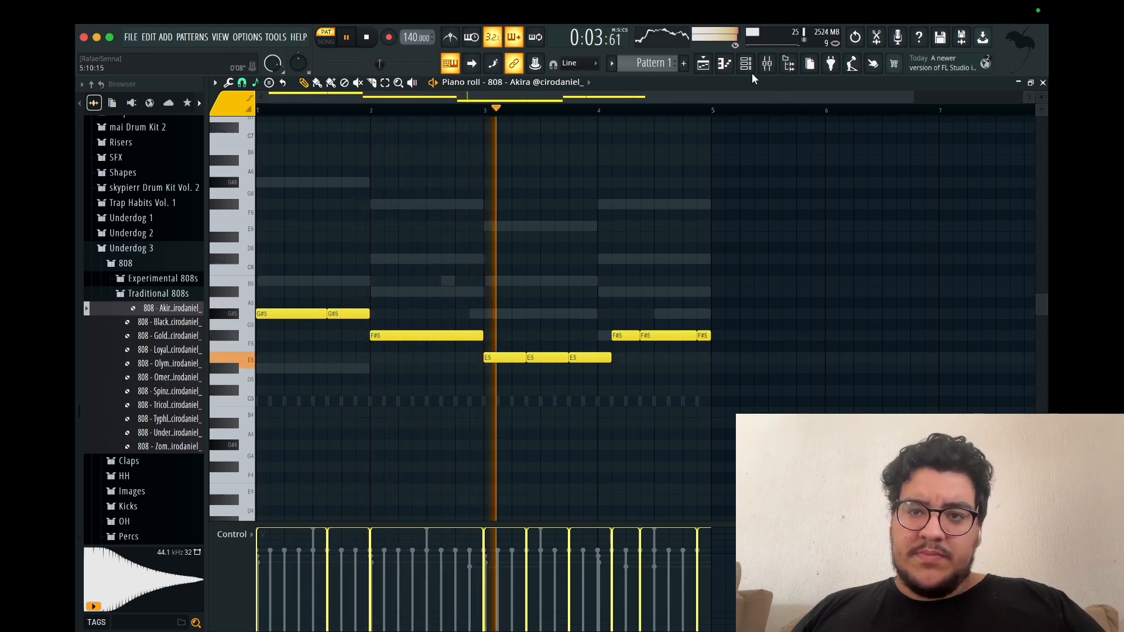
Step: Shorten the first G#5 note of the 808 line to eight steps, checking it in playback
key(space)
key(space)
key(space)
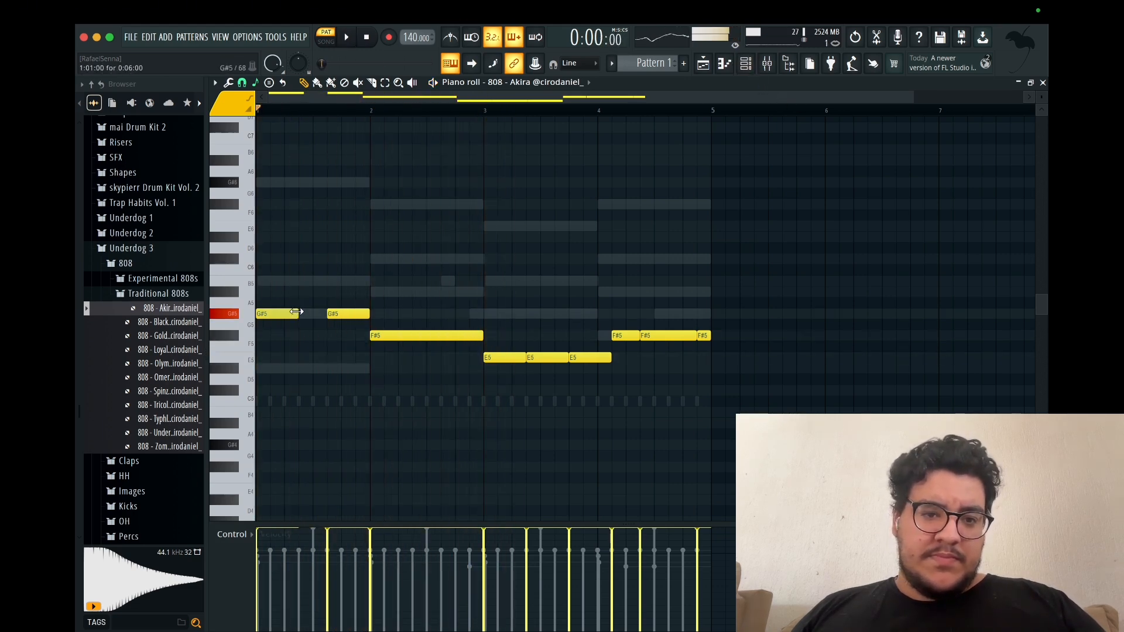
key(space)
key(space)
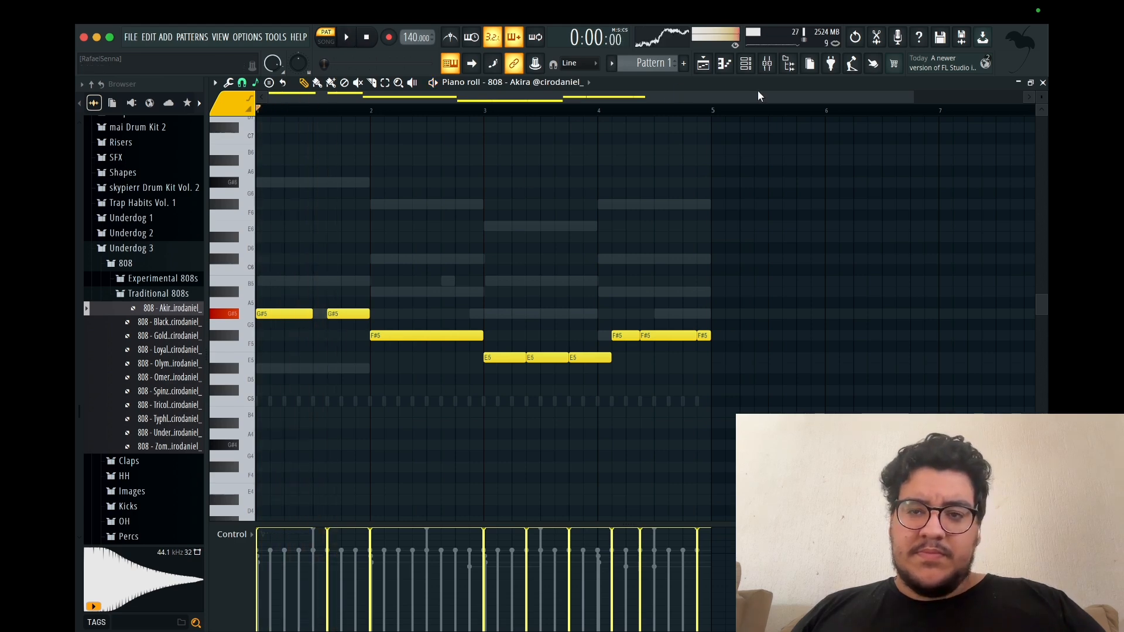
Step: Enable the volume envelope in the 808 - Akira channel settings, play the pattern and close the settings
click(747, 67)
right_click(309, 294)
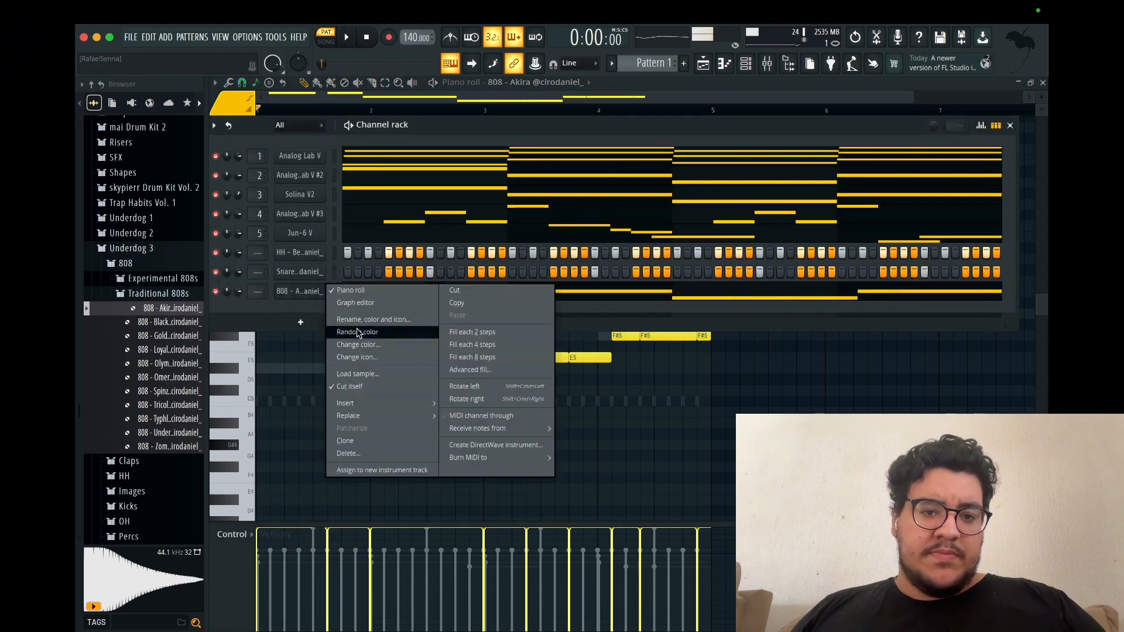
key(space)
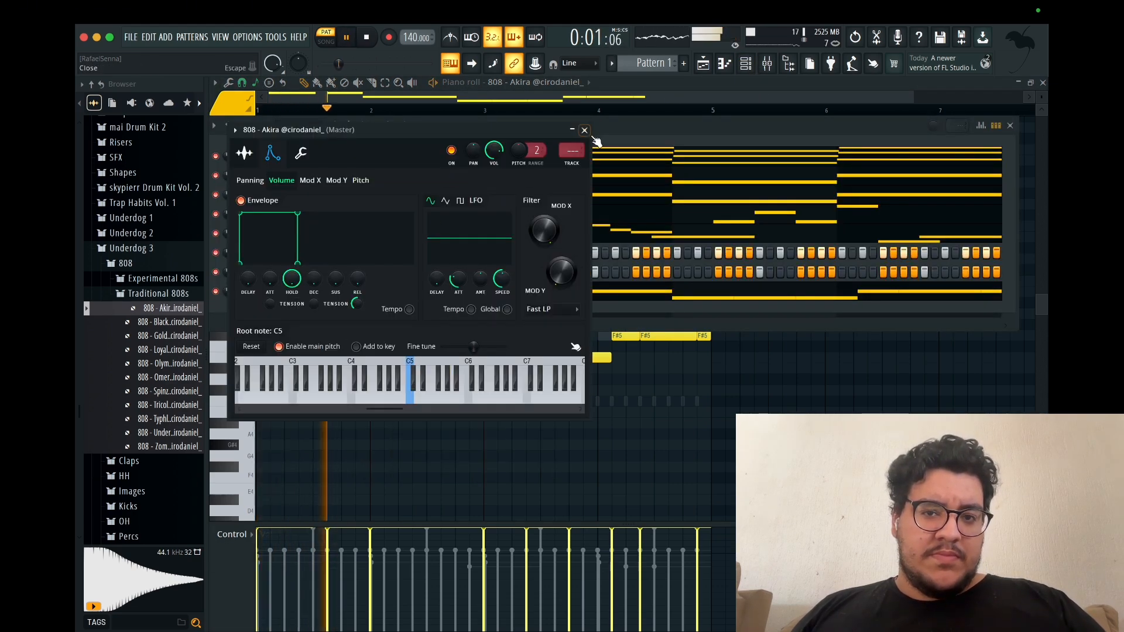
click(585, 132)
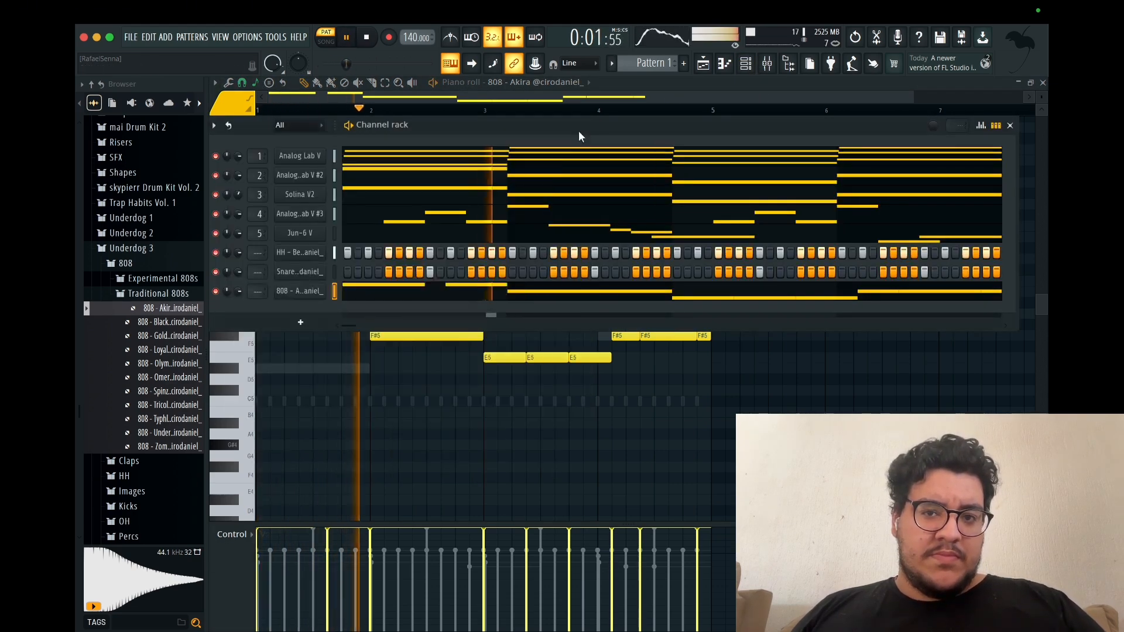
key(space)
Step: Set the 808's opening G#5 note and the F#5 note in bar 2 to eight steps each
right_click(293, 457)
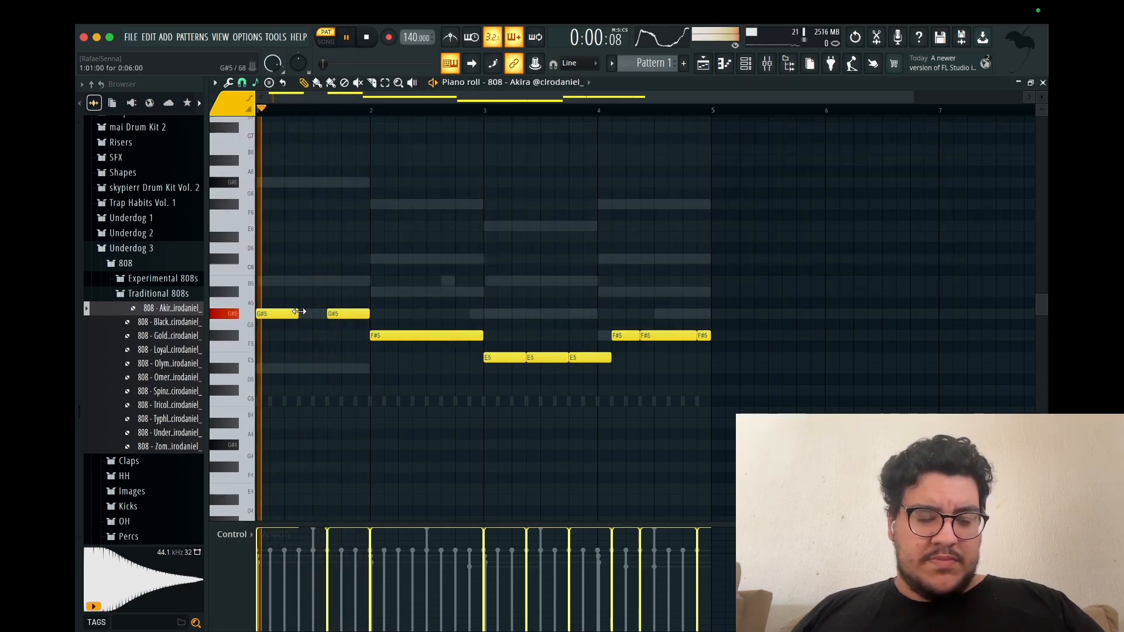
drag(298, 314, 309, 316)
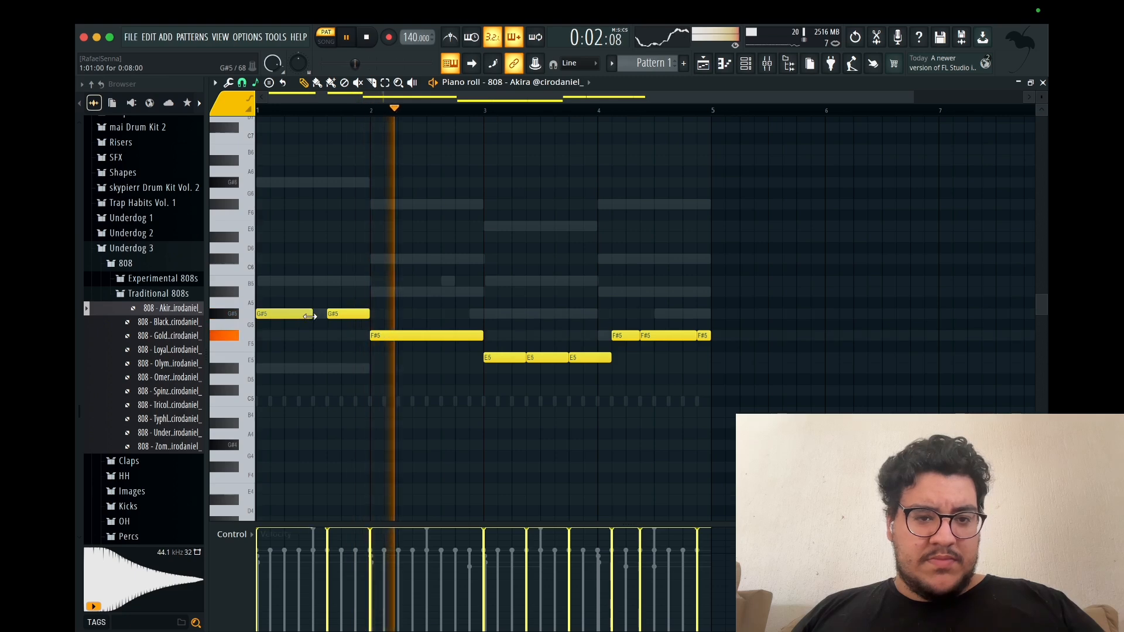
drag(482, 336, 438, 341)
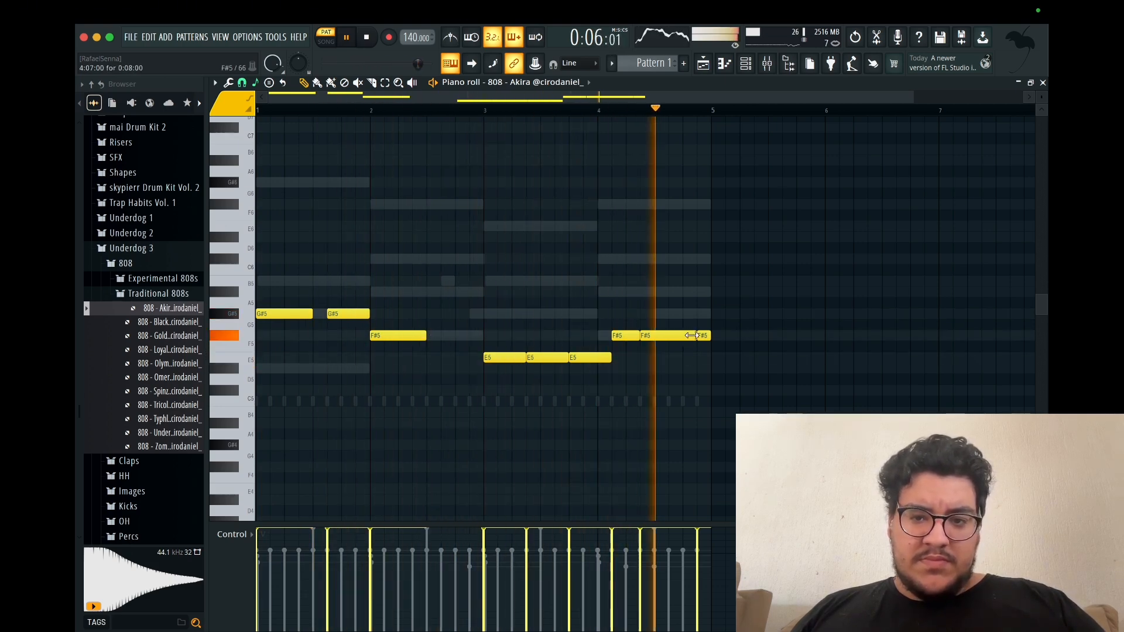
Step: Audition the Underdog 3 open hats and add OH - Nasa as a channel with a hit at step 1 of bar 1
click(192, 469)
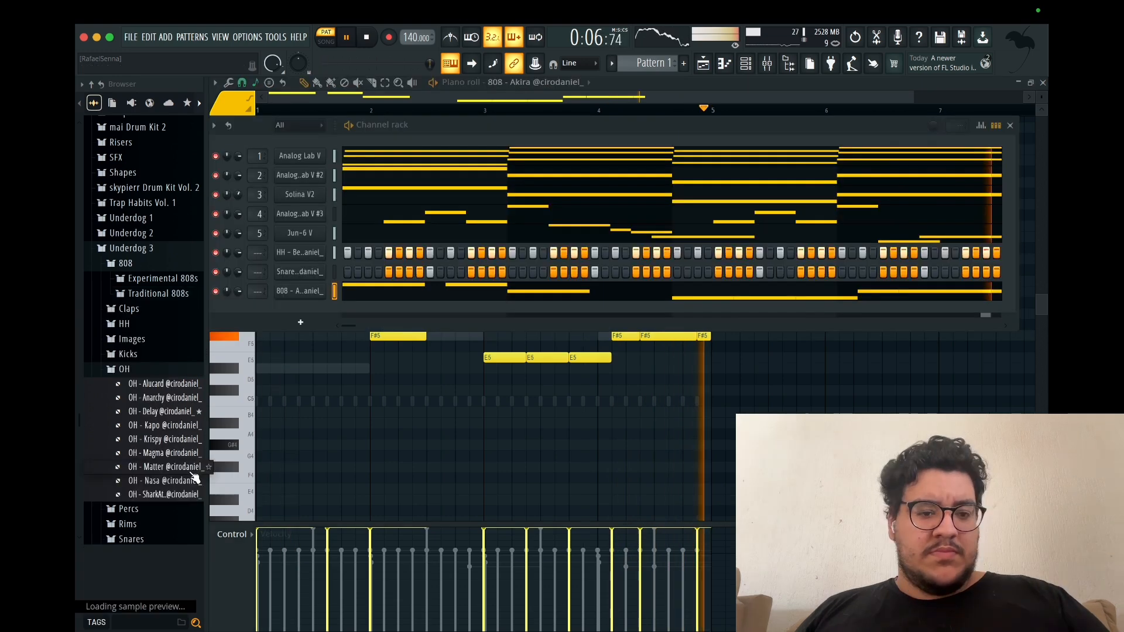
click(172, 482)
click(174, 492)
click(162, 484)
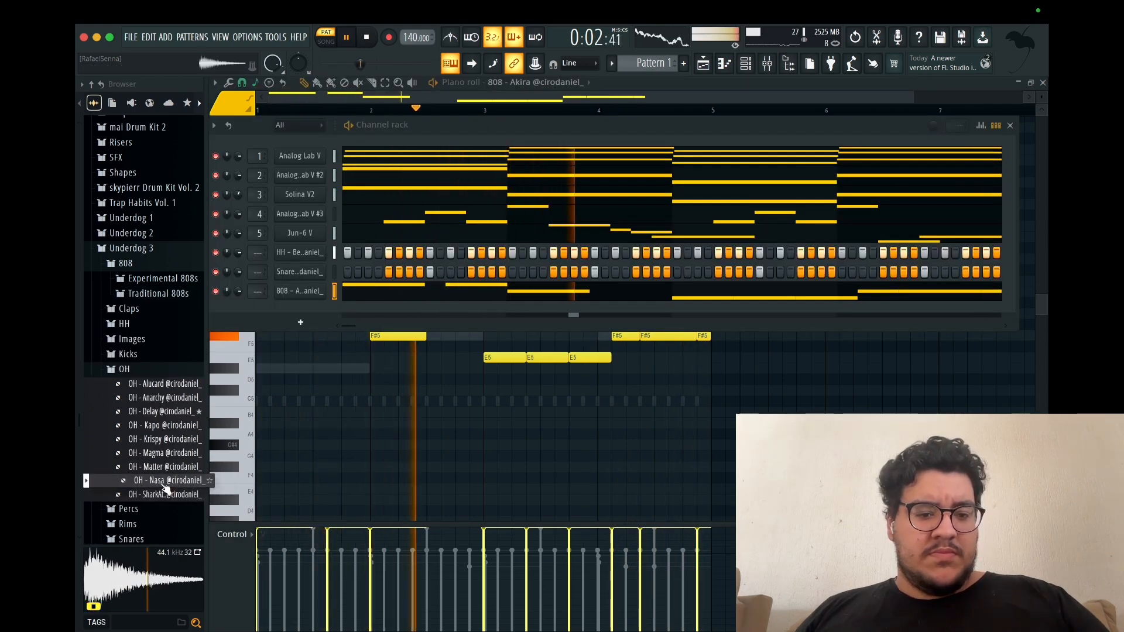
drag(162, 485, 345, 313)
key(space)
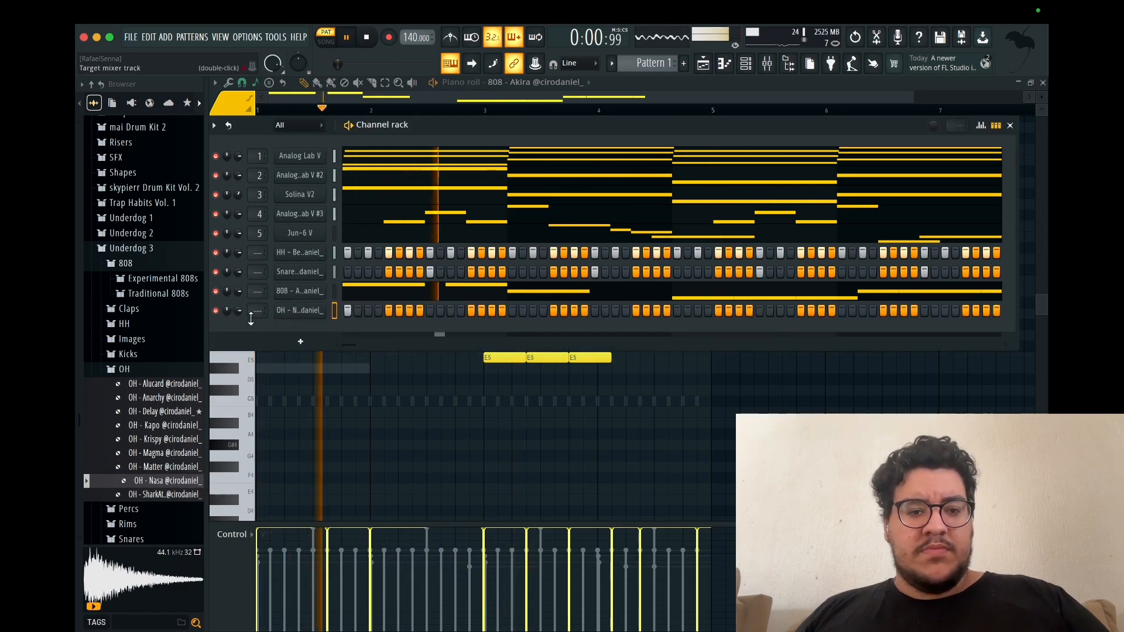
click(301, 310)
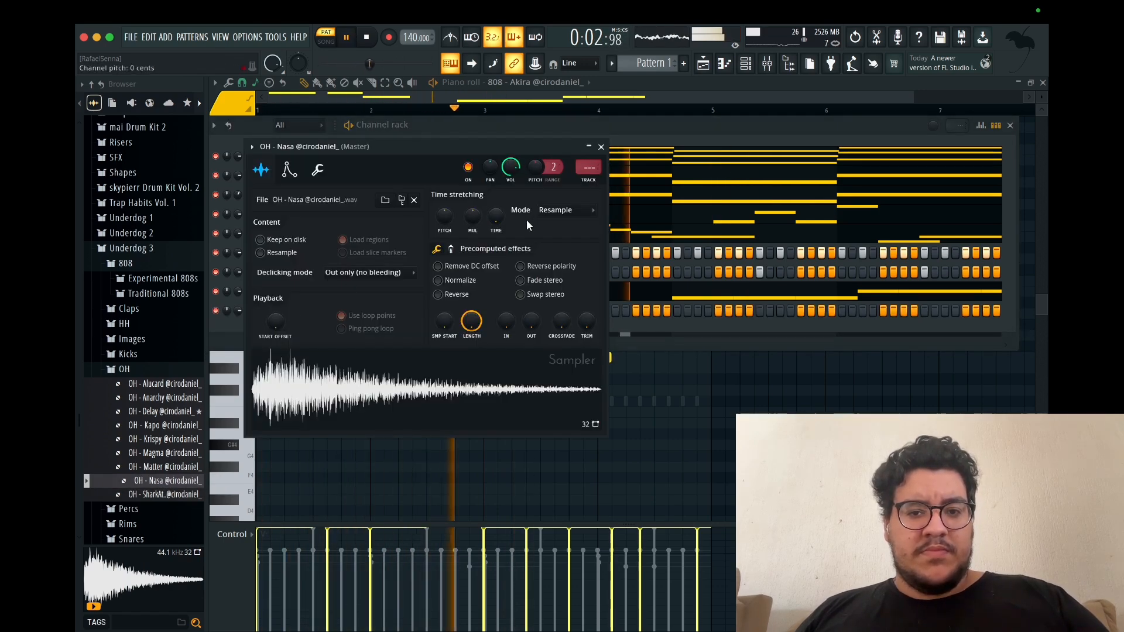
click(601, 146)
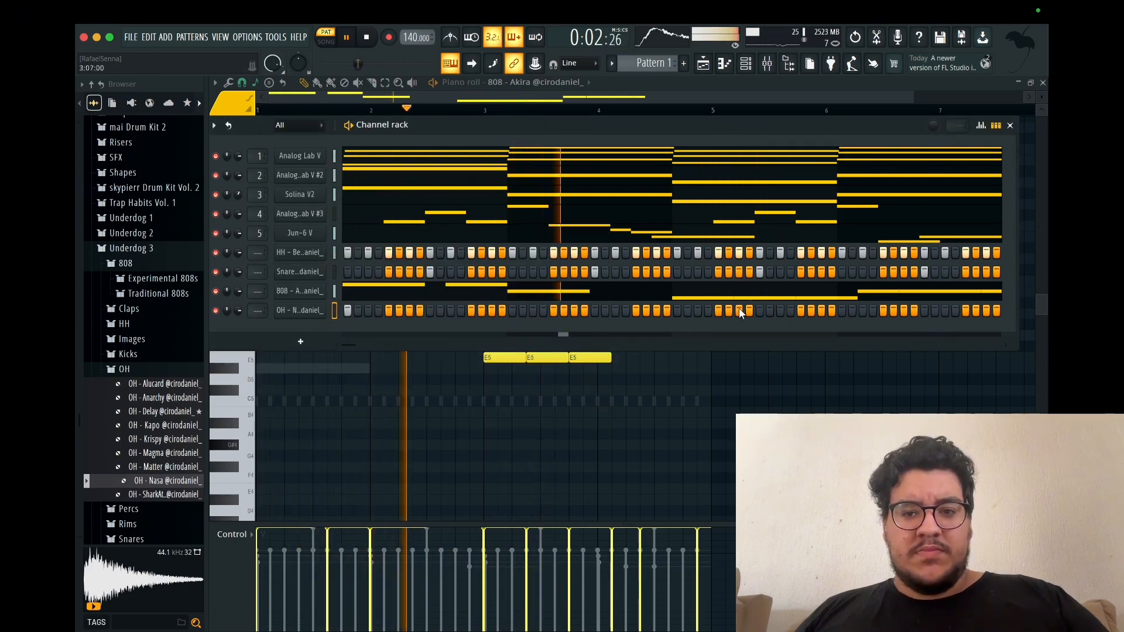
Step: Place OH - Nasa hits at steps 1 and 9 of bar 3 and listen to them in the pattern
click(677, 310)
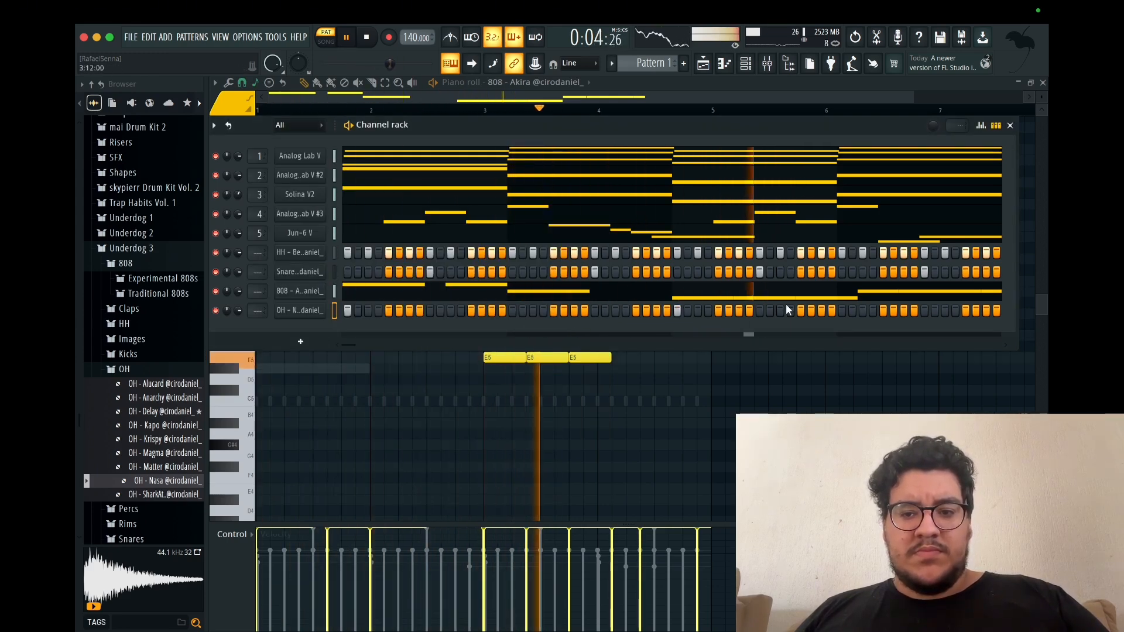
click(677, 310)
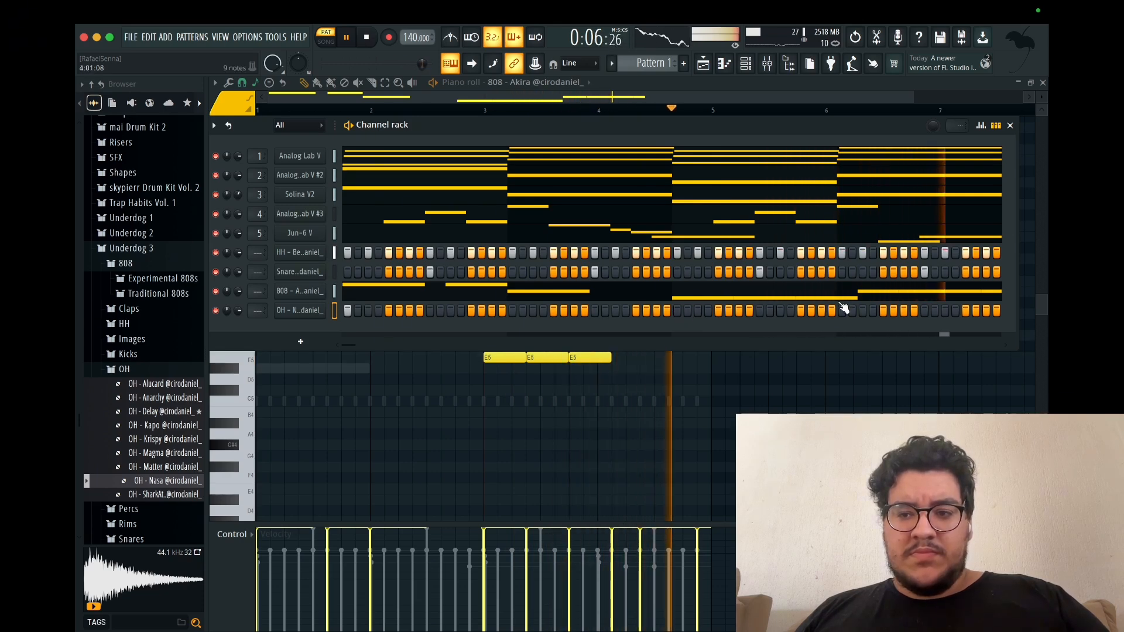
click(680, 311)
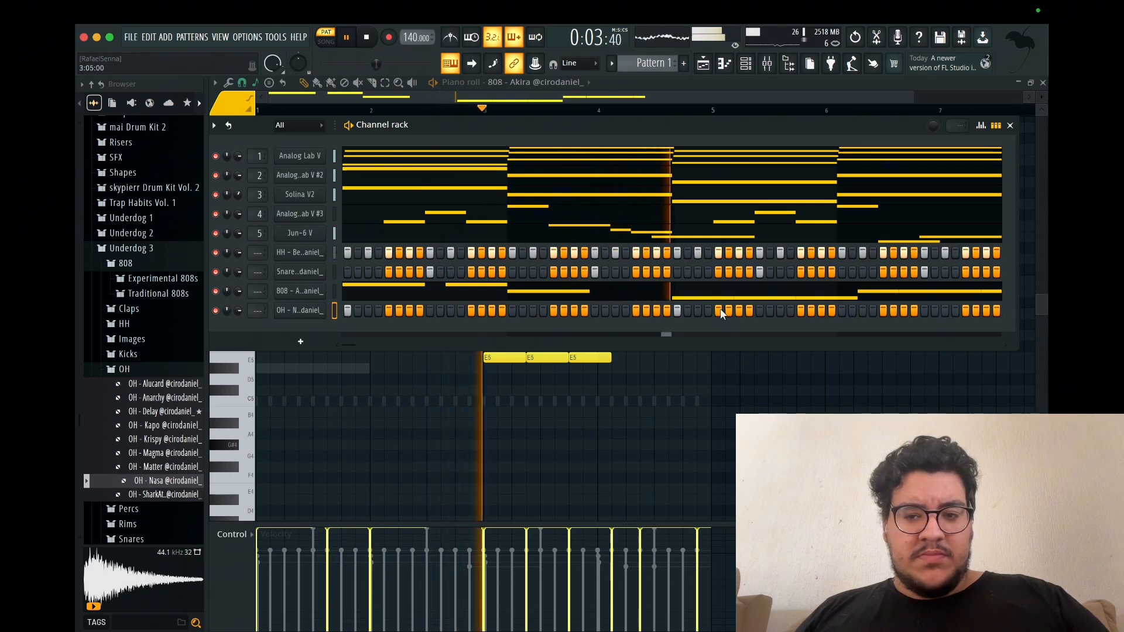
right_click(766, 311)
key(space)
key(space)
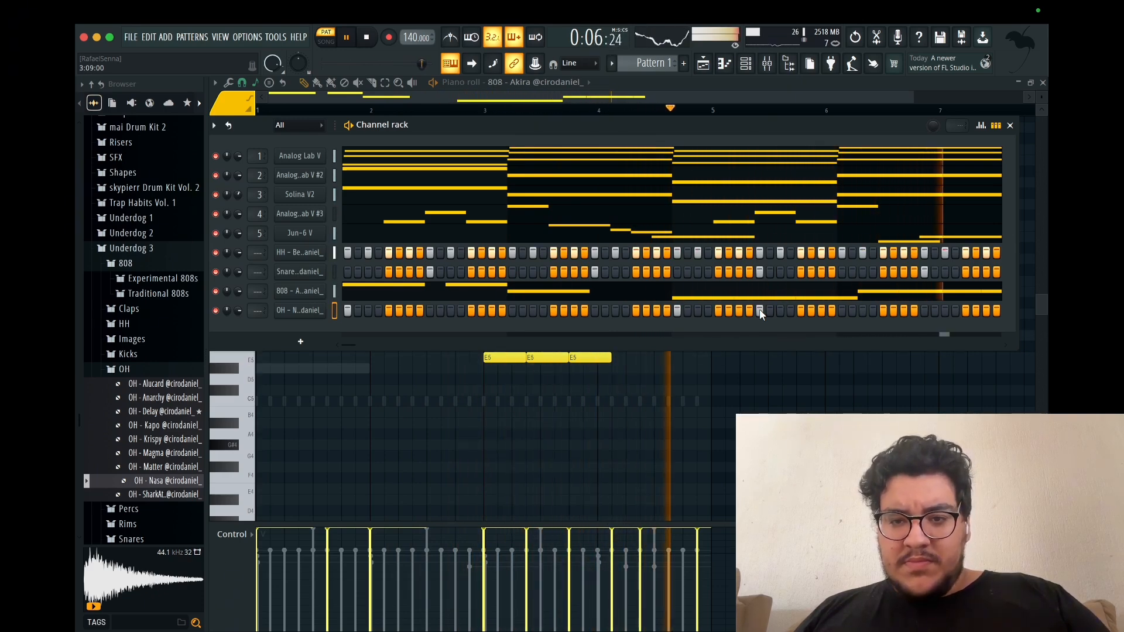
Step: Remove the OH - Nasa hit at step 9 of bar 3 and place hits at steps 7 and 13 instead
right_click(760, 310)
key(space)
key(space)
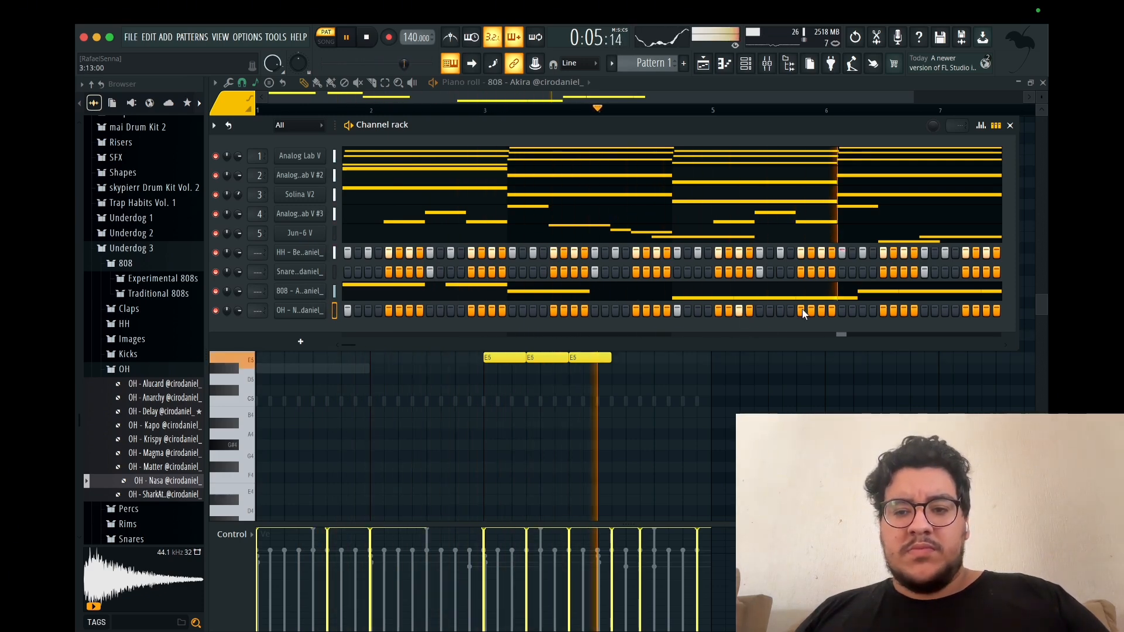
key(space)
key(space)
Step: Open the OH - Nasa piano roll and raise the hit at the start of bar 1 to C#5
right_click(285, 310)
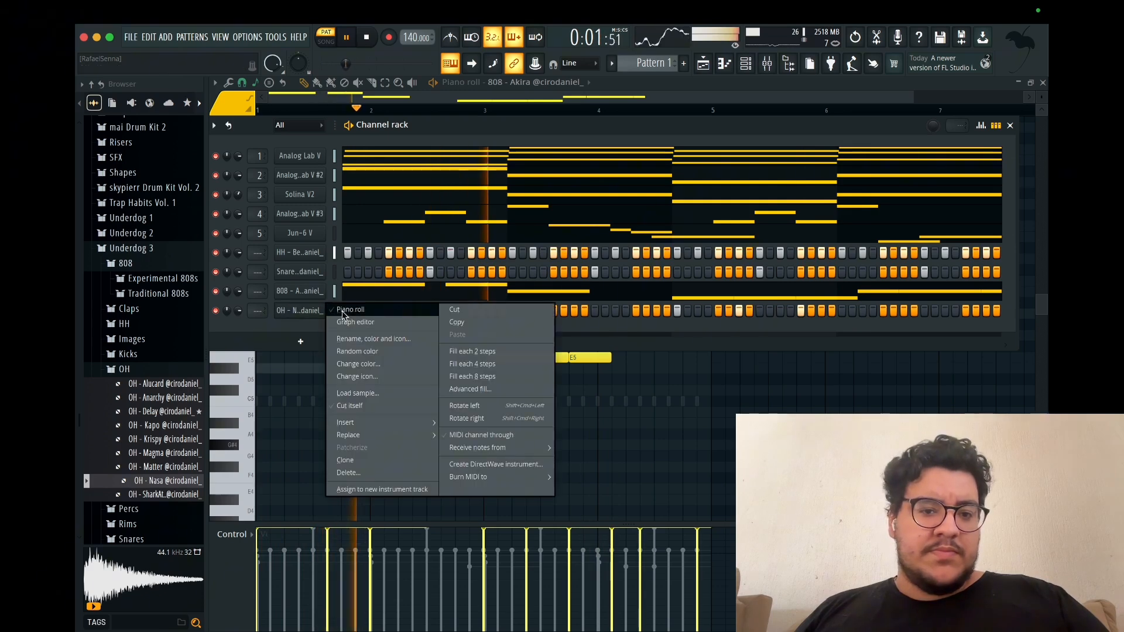
click(356, 309)
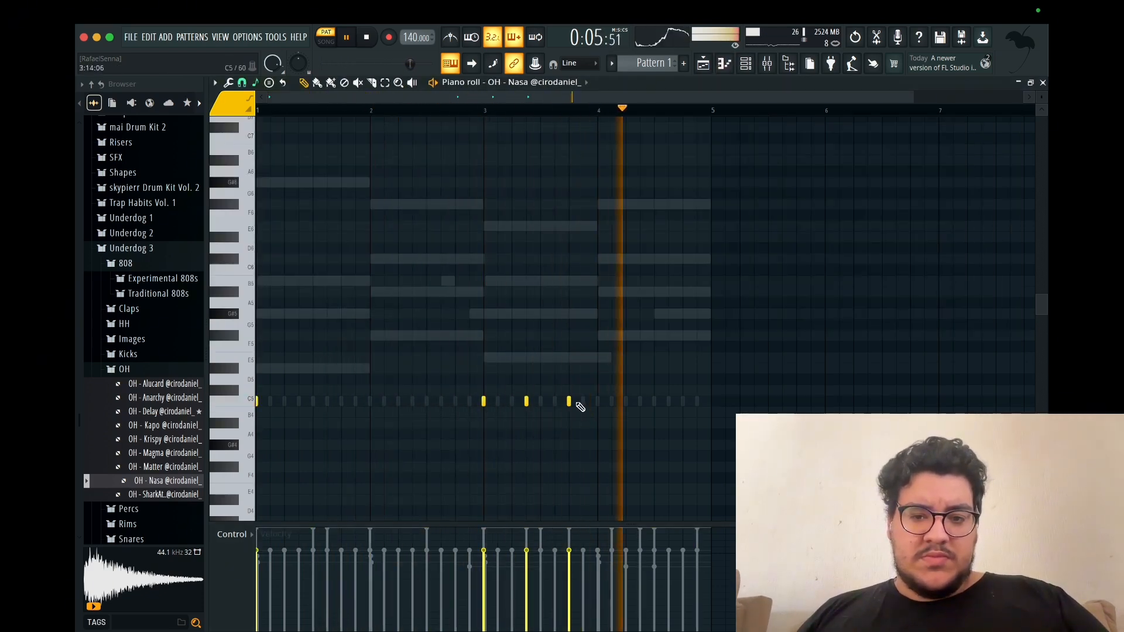
key(shift+Up)
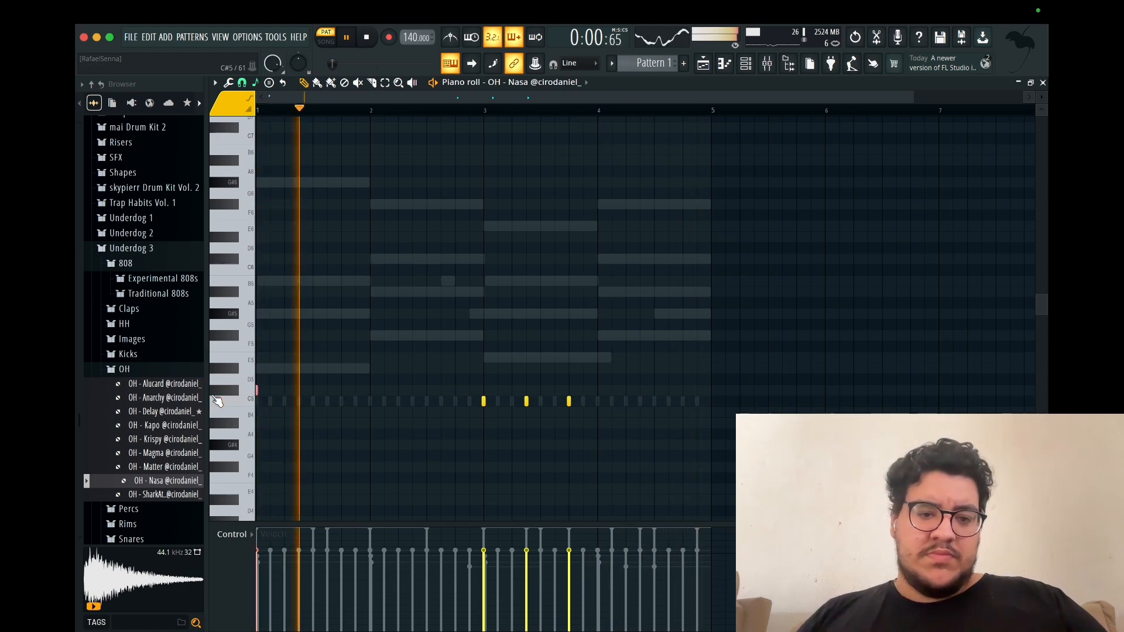
key(shift+Up)
key(shift+Up)
key(space)
key(space)
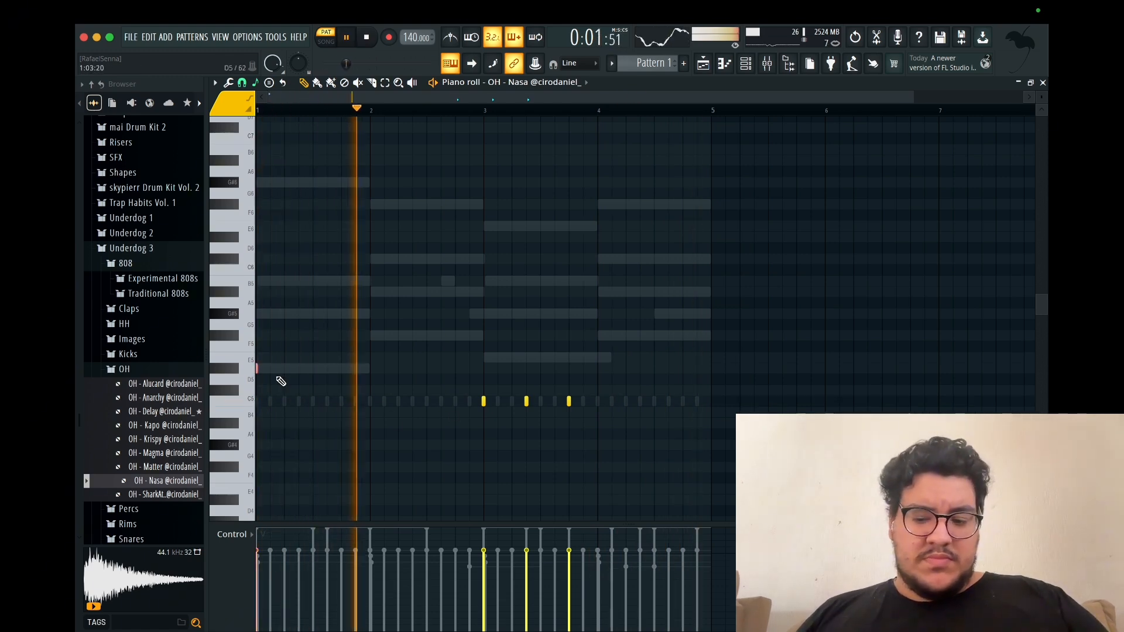
key(shift+Down)
key(shift+Down)
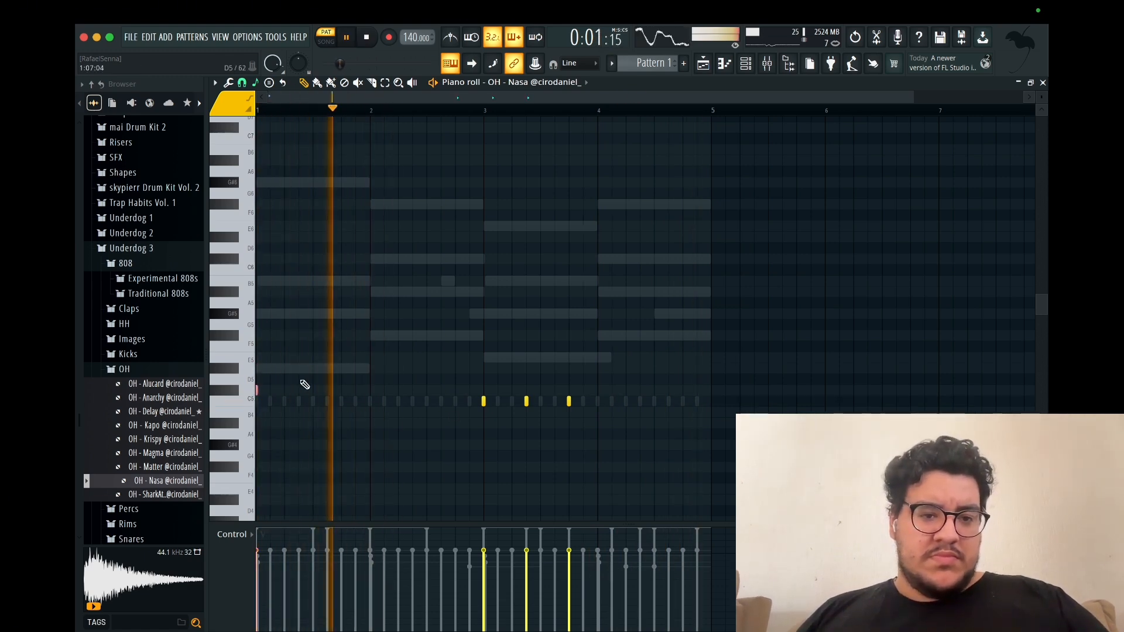
Step: Raise the open hat at the start of bar 3 to C#5 and lower the hits at steps 7 and 13 to B4
click(484, 401)
key(shift+Up)
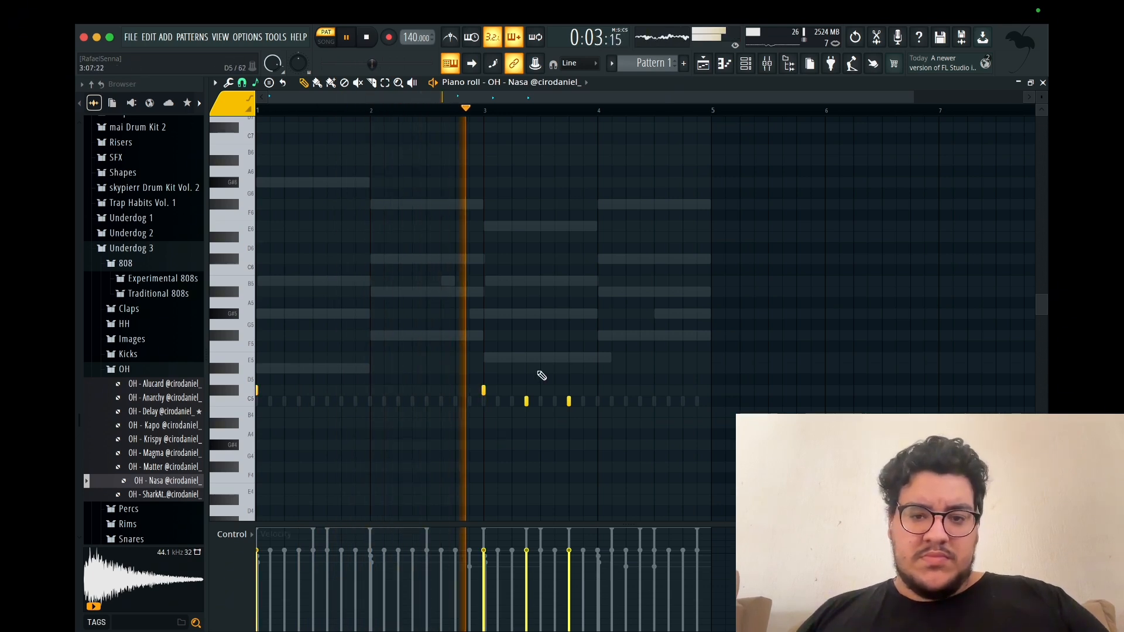
drag(514, 357, 606, 471)
key(shift+Down)
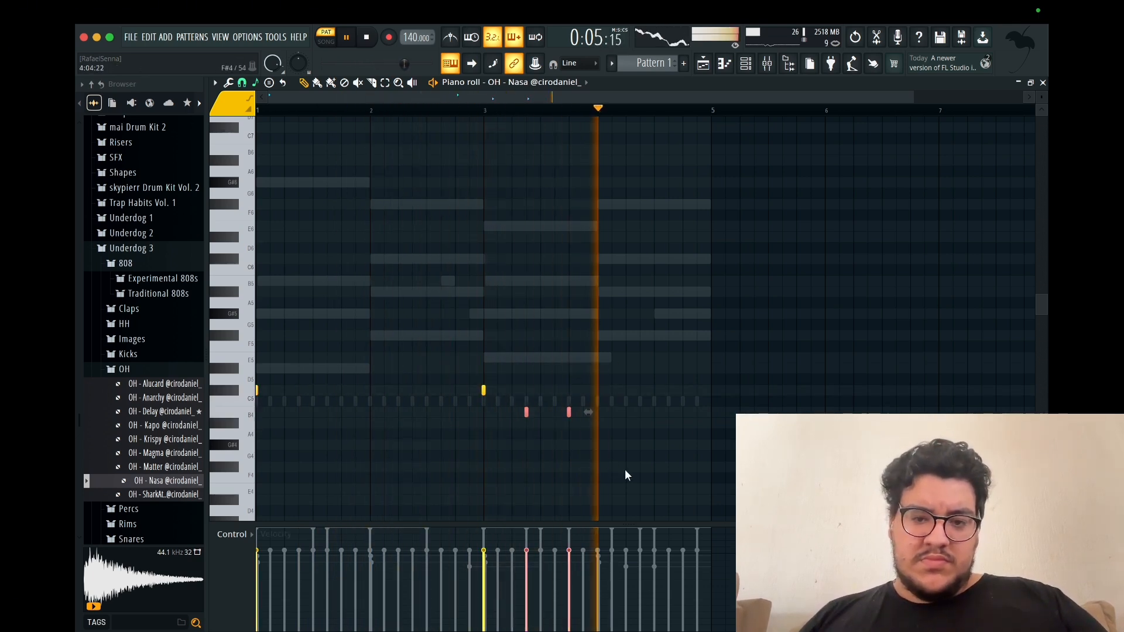
Step: Lower the open hat at step 13 of bar 3 to F#4 and return to the channel rack
drag(563, 375, 579, 490)
key(shift+Down)
key(shift+Down)
key(shift+Down)
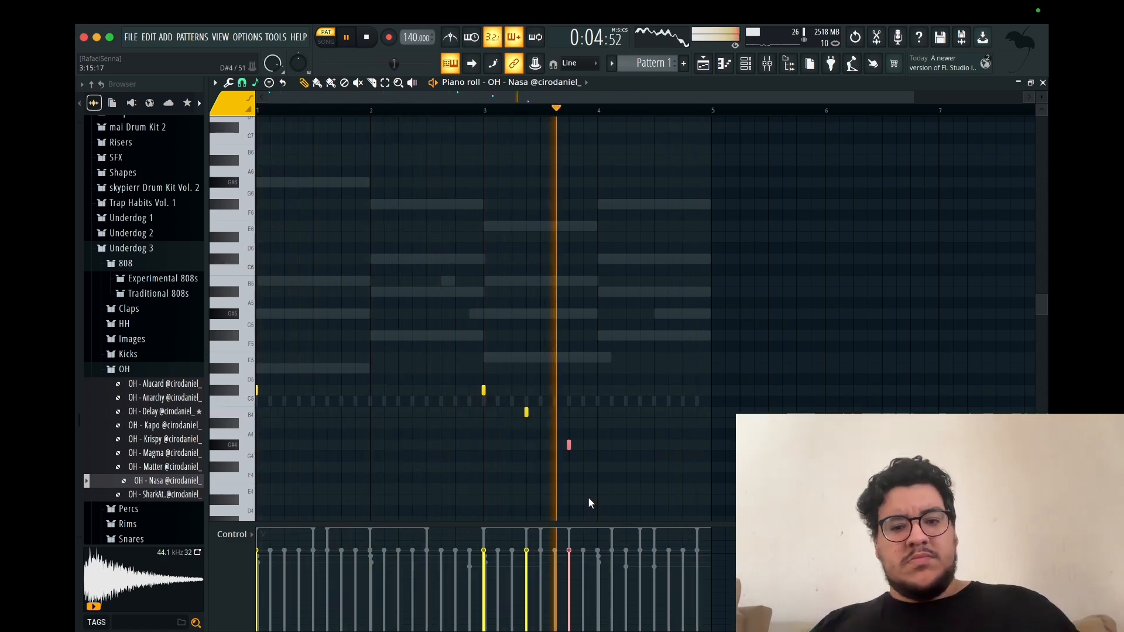
super+click(587, 503)
right_click(569, 445)
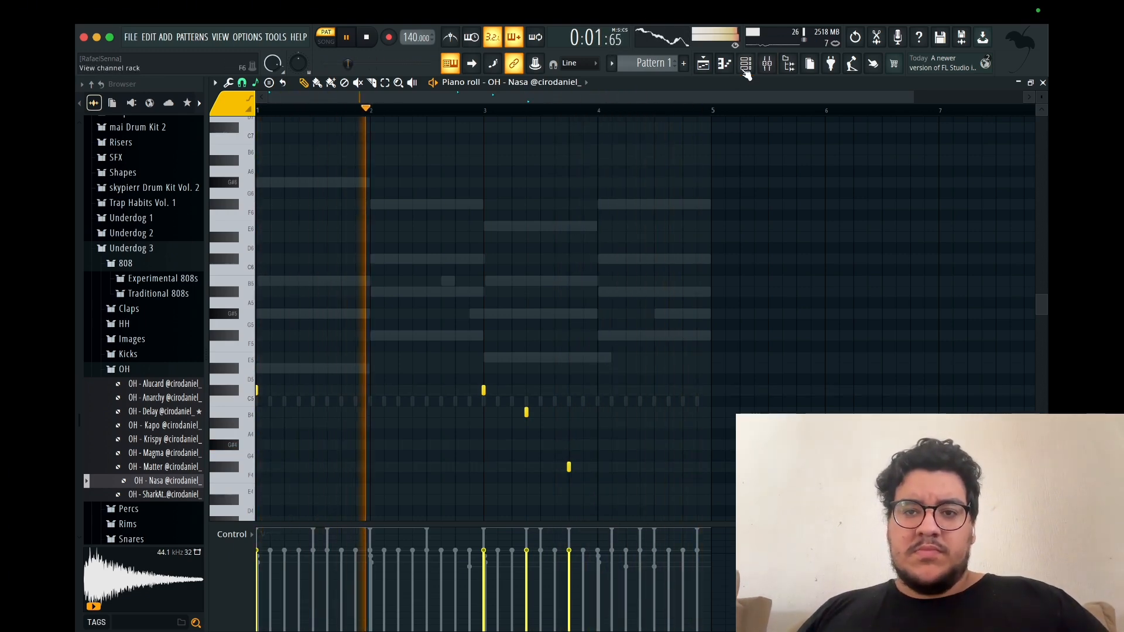
click(746, 66)
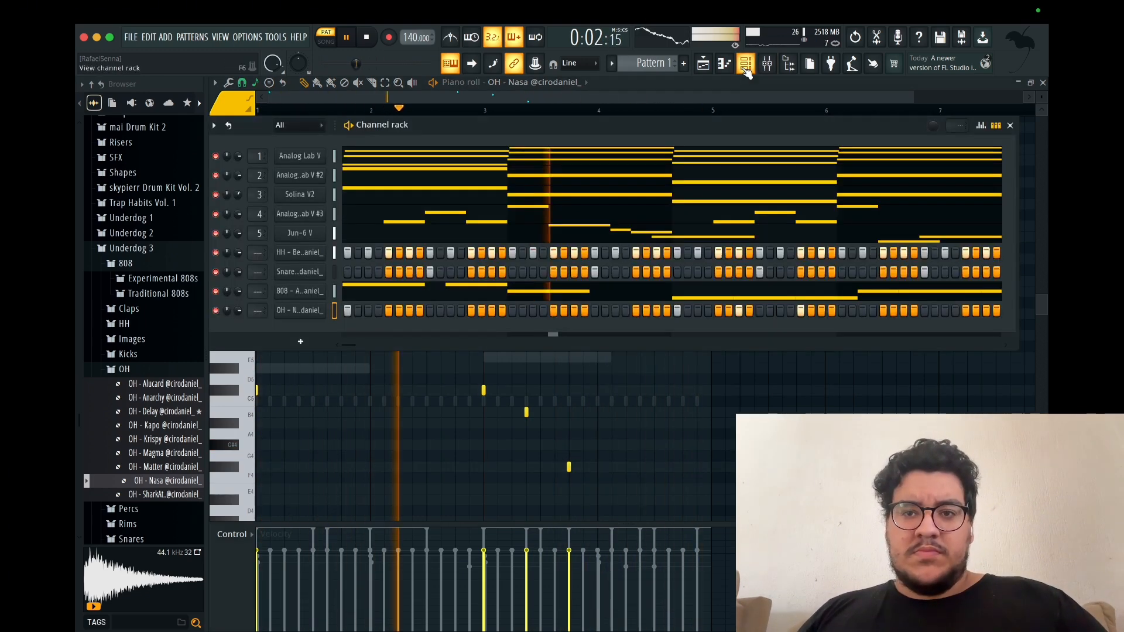
Step: Lower the open hat at step 13 of bar 3 to E4 and reduce the velocities of that bar's step 7 and 13 hits
click(147, 370)
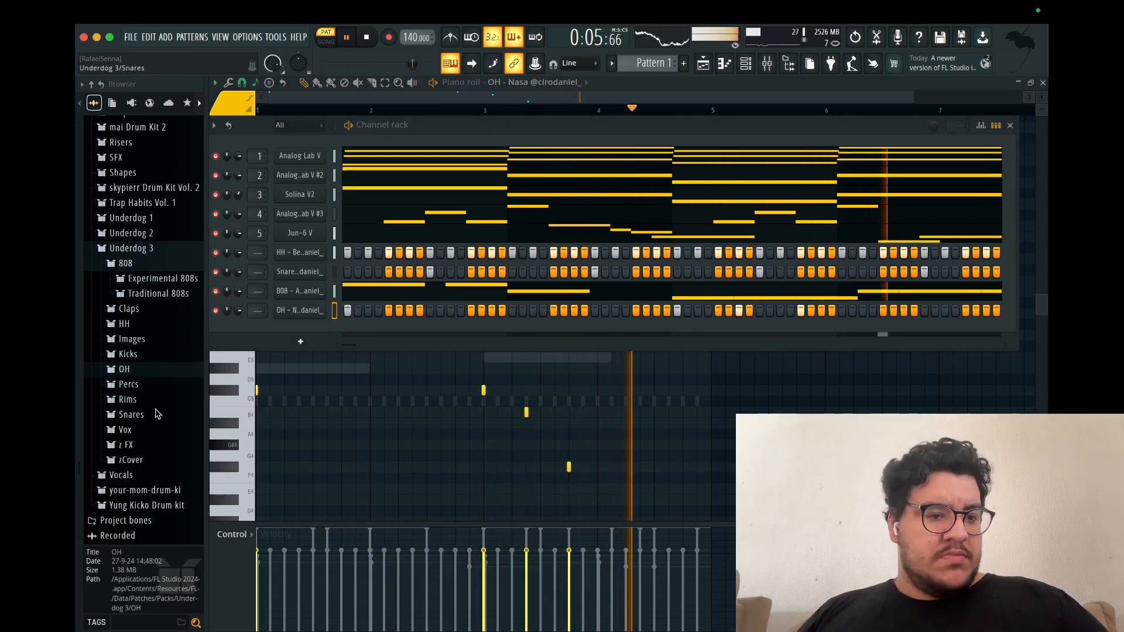
drag(569, 553, 569, 588)
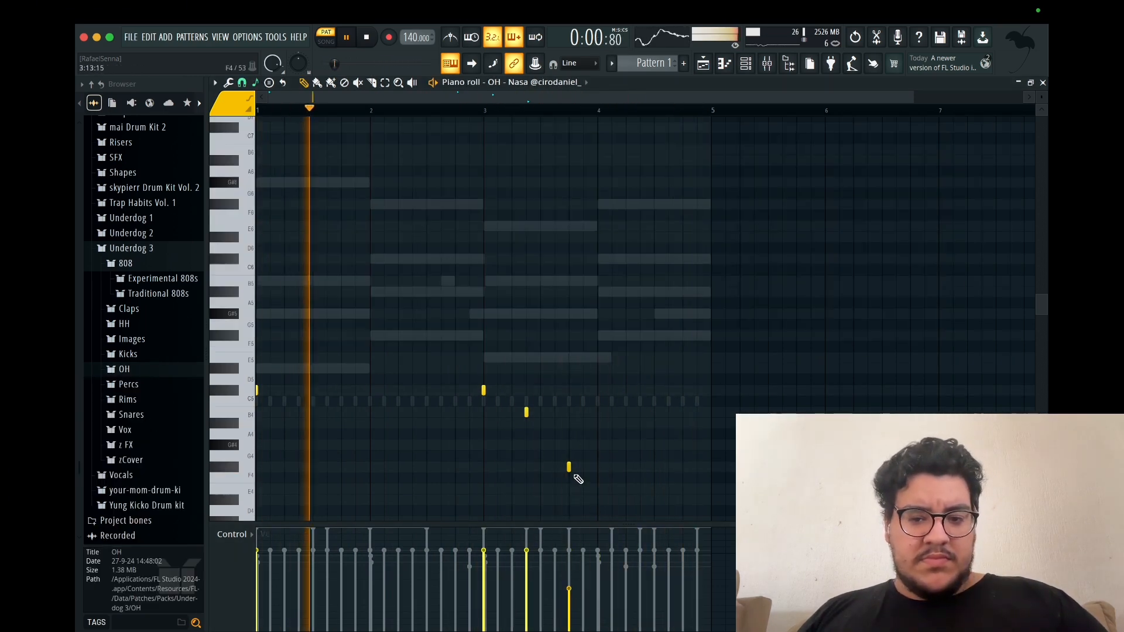
drag(569, 468, 569, 489)
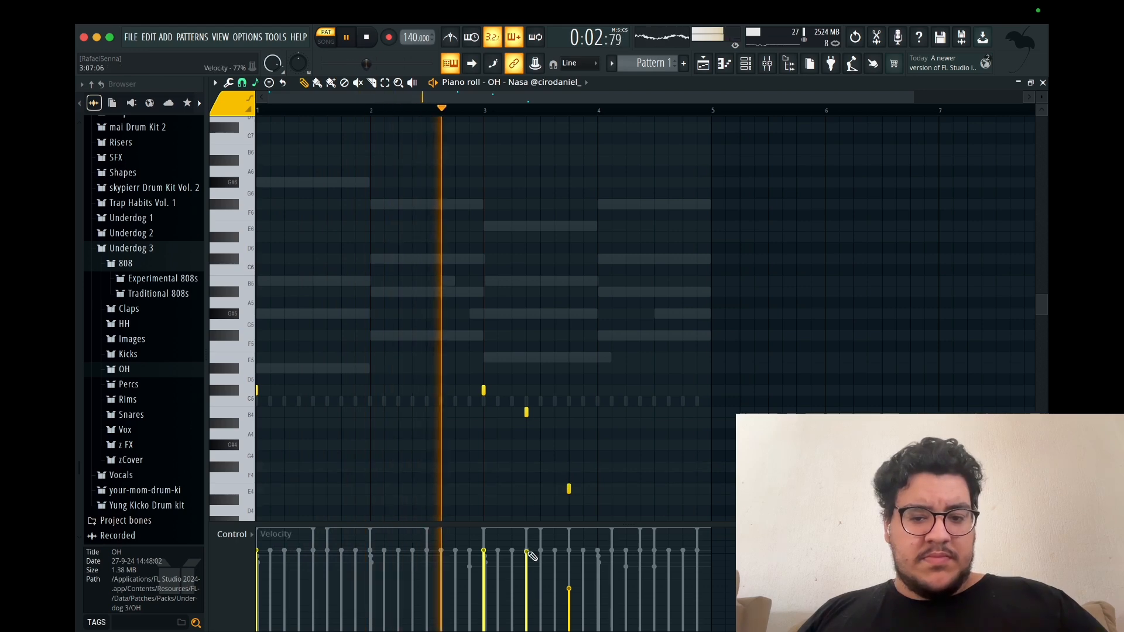
drag(529, 551, 535, 565)
click(745, 65)
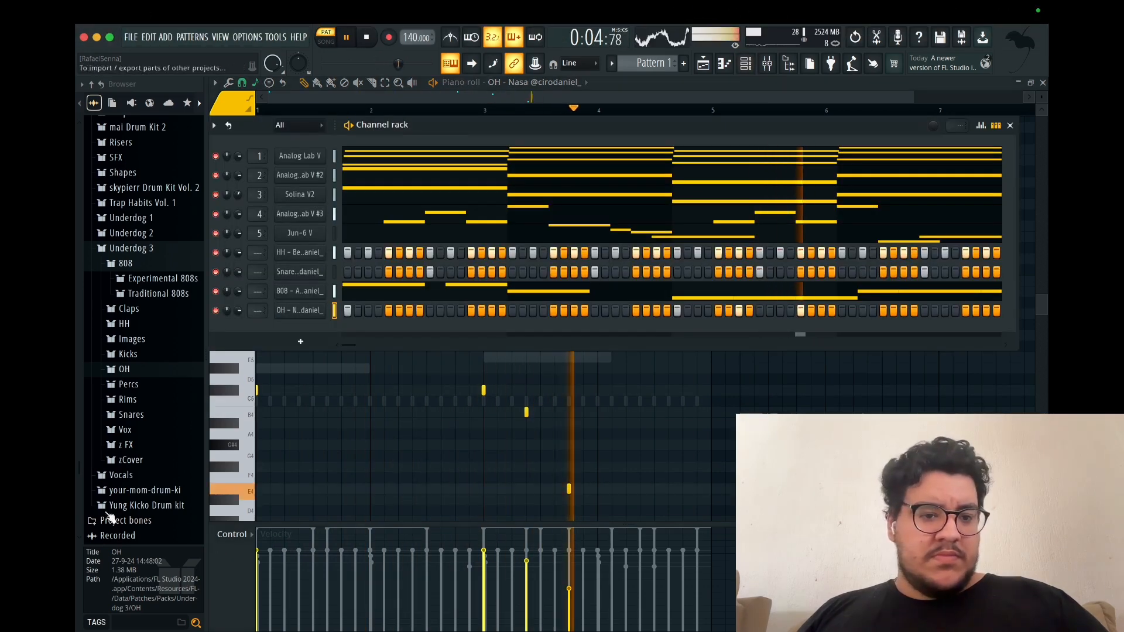
Step: Audition the percussion samples in the Percs folder of Underdog 3
click(129, 384)
key(space)
click(179, 350)
click(158, 419)
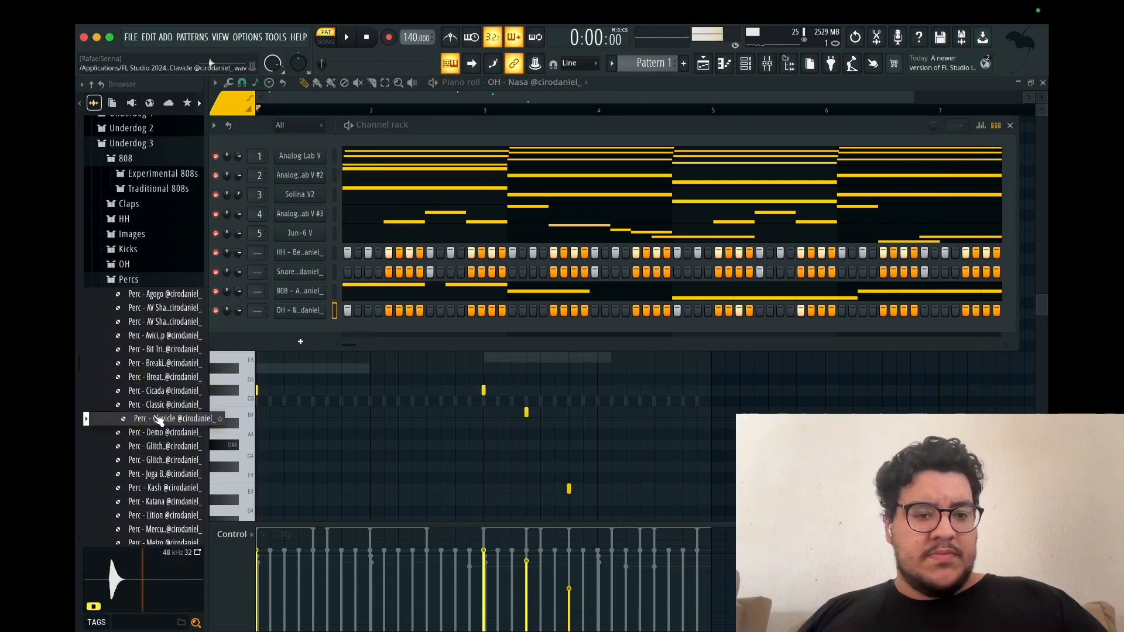
click(165, 475)
click(161, 501)
scroll(156, 521, down, 3)
click(161, 503)
scroll(163, 504, down, 3)
click(169, 475)
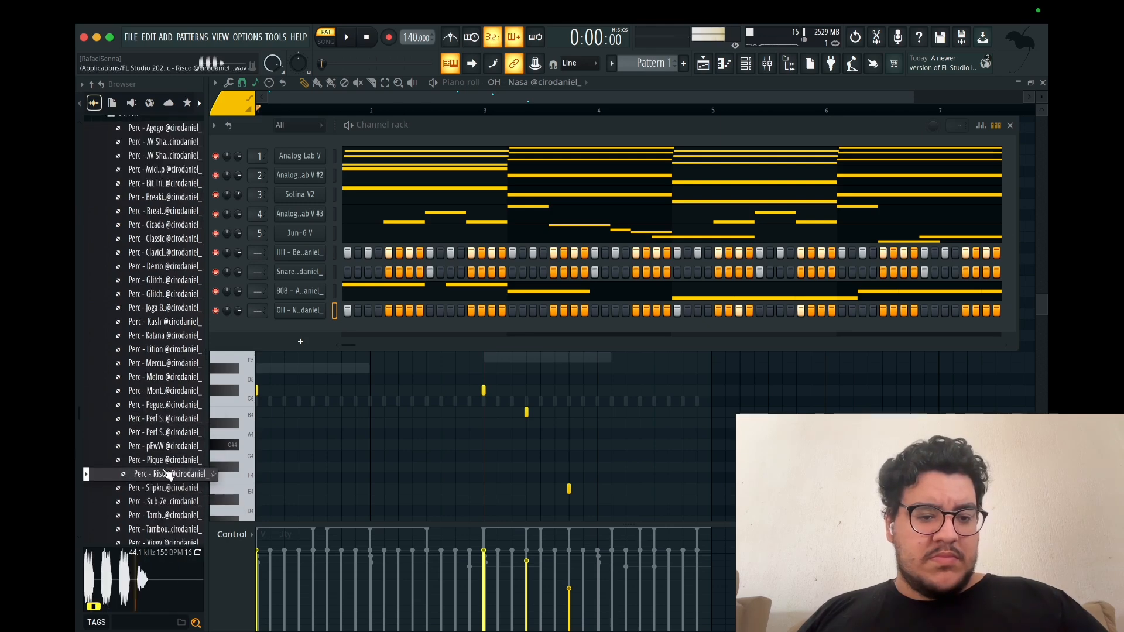
click(167, 462)
scroll(166, 442, down, 8)
Step: Add Perc - Zeta 2 as a new channel with a hit at step 3 of bar 1
click(170, 240)
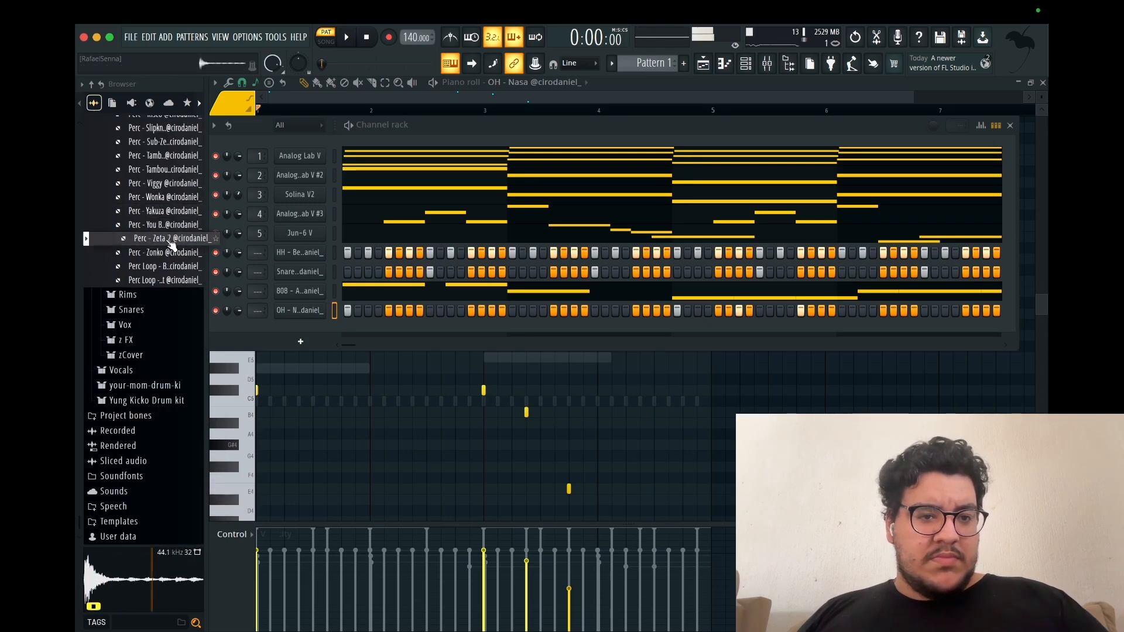
drag(163, 246, 367, 329)
key(space)
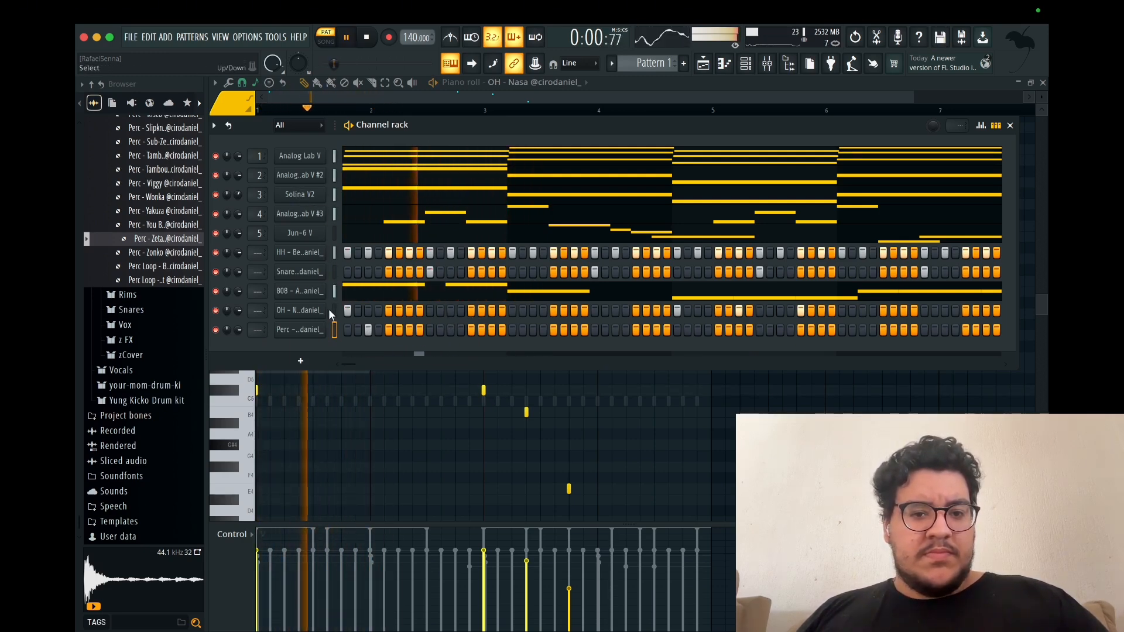
Step: Slice the last 808 - Akira note in half, raise its second half to F#6, and shorten the first F#5 note in bar 2
right_click(319, 291)
click(354, 289)
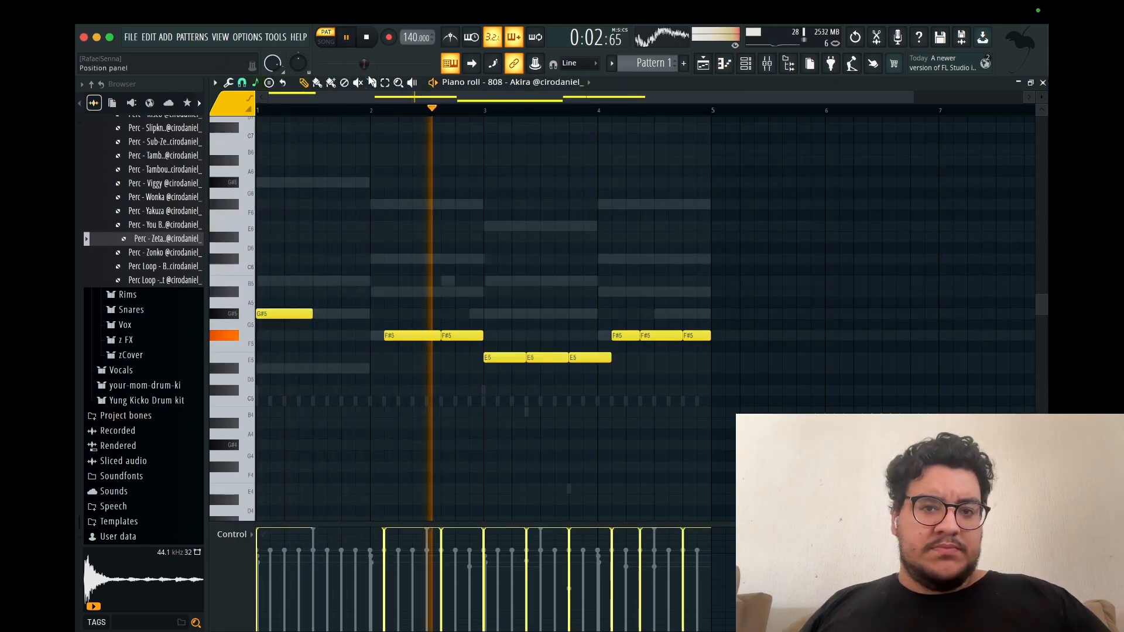
click(372, 83)
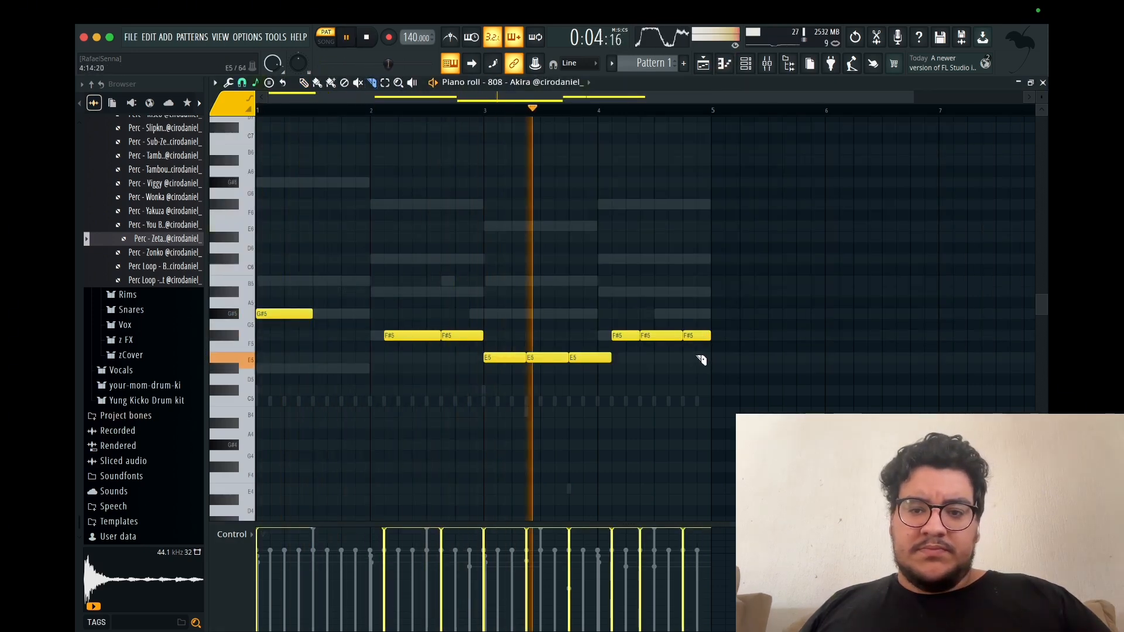
drag(696, 354, 697, 321)
click(303, 82)
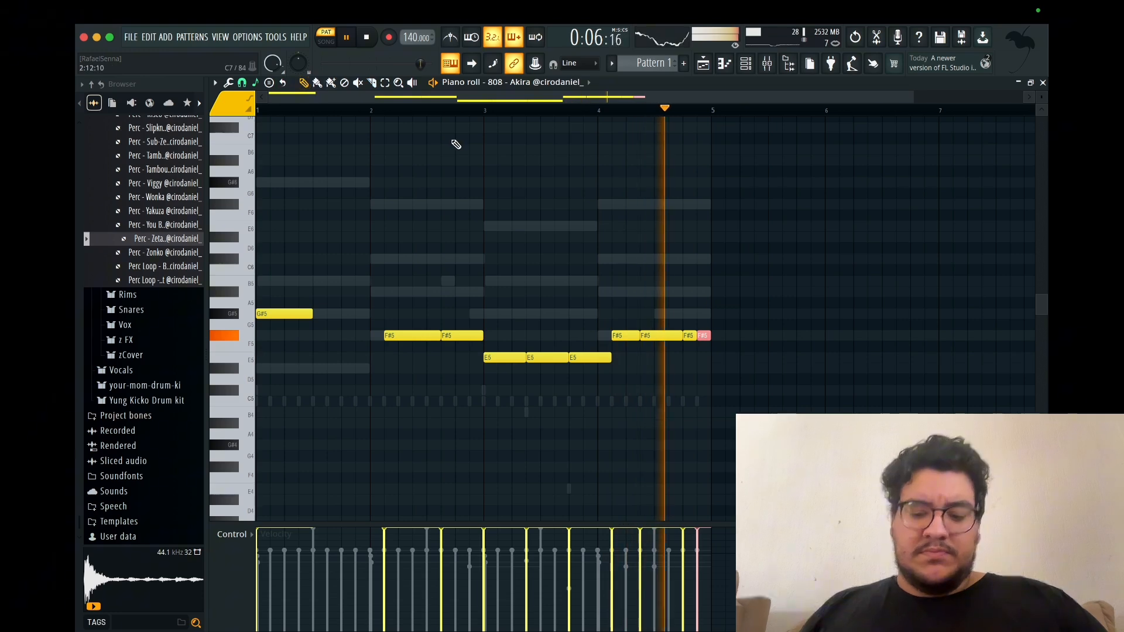
key(ctrl+Up)
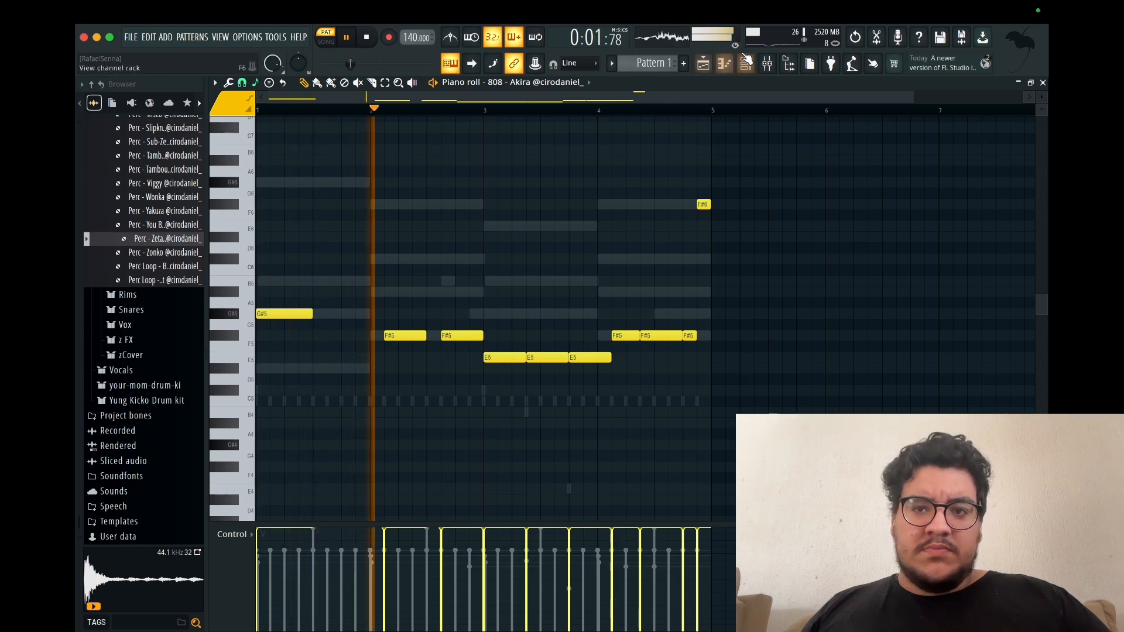
click(748, 64)
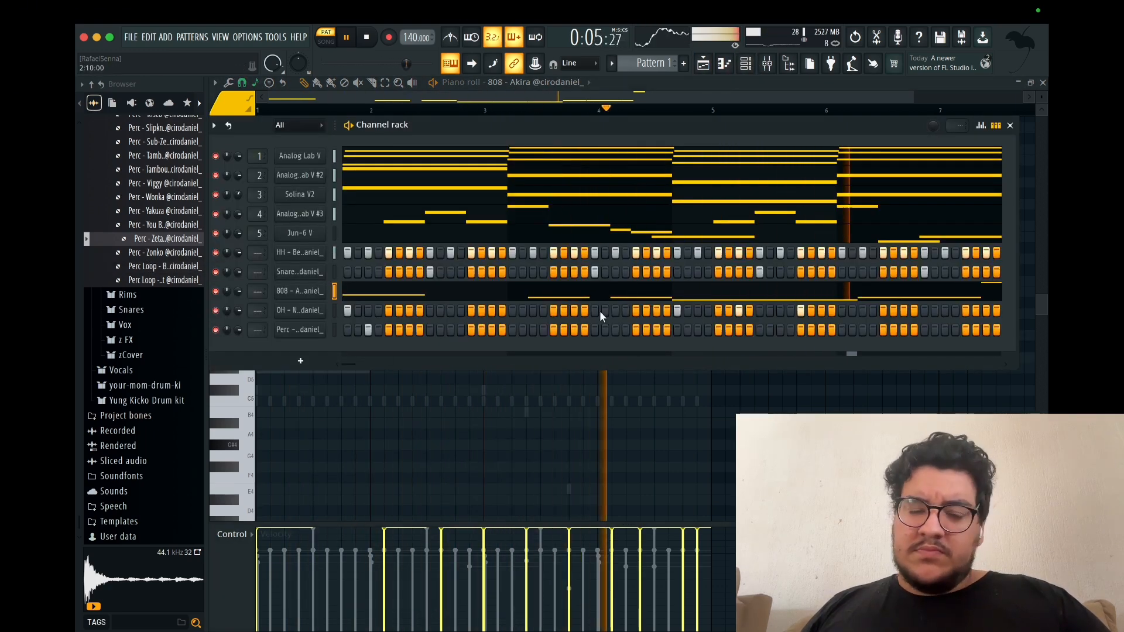
Step: Audition more Underdog 3 percussion samples and add the Perc - Bit Tri sample as a new channel
click(174, 267)
scroll(165, 246, up, 3)
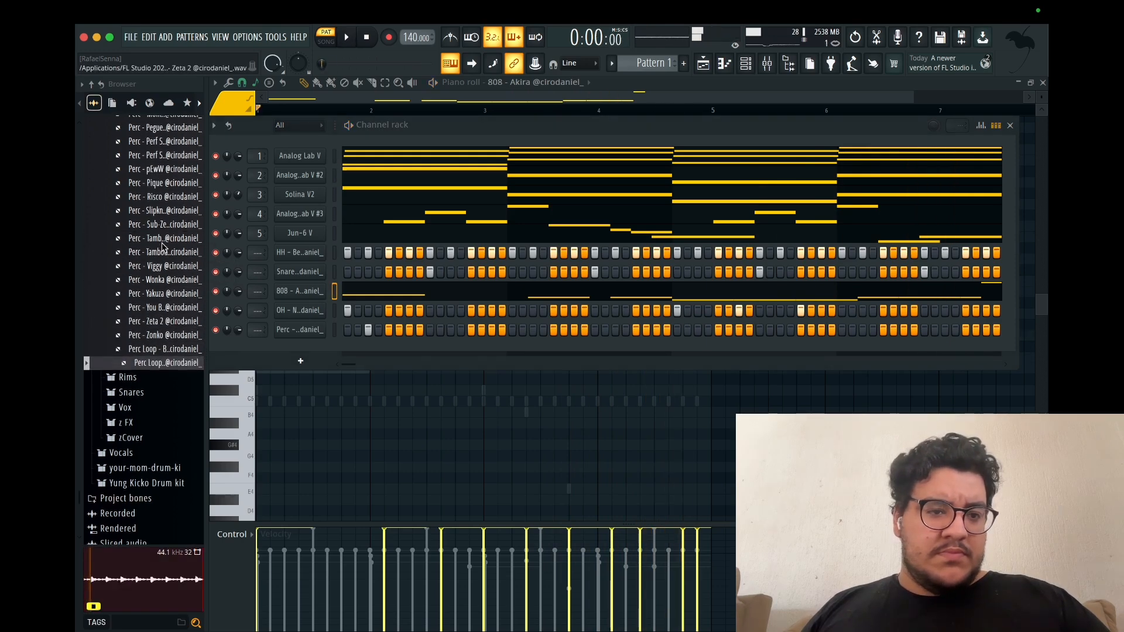
click(164, 241)
click(168, 212)
scroll(173, 234, up, 3)
click(178, 268)
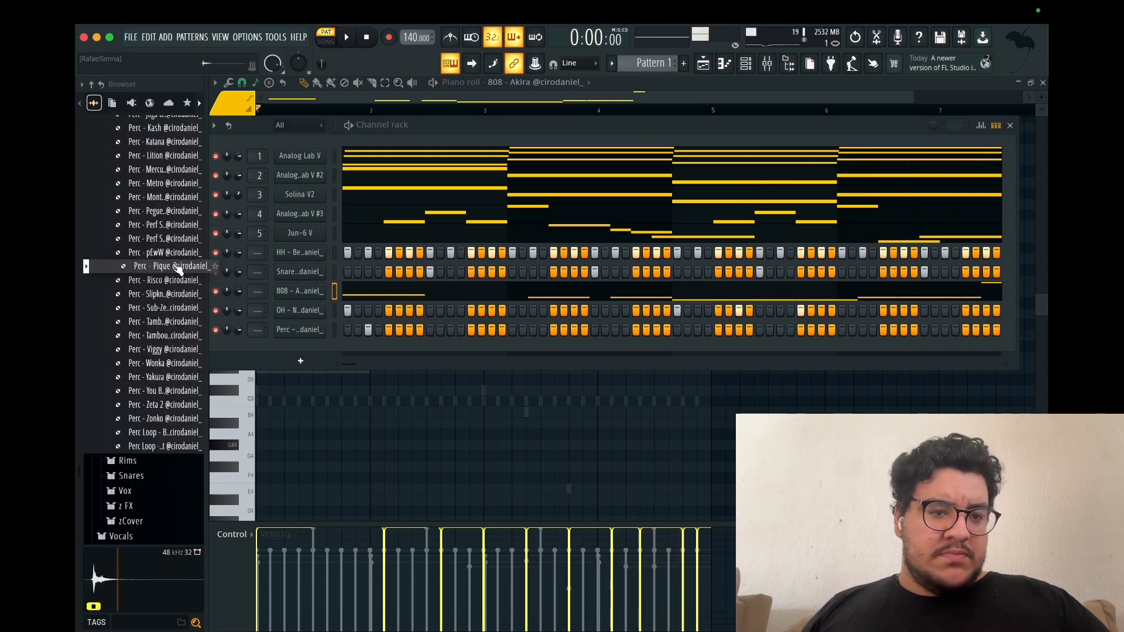
scroll(160, 245, up, 5)
click(168, 240)
drag(168, 239, 312, 358)
key(space)
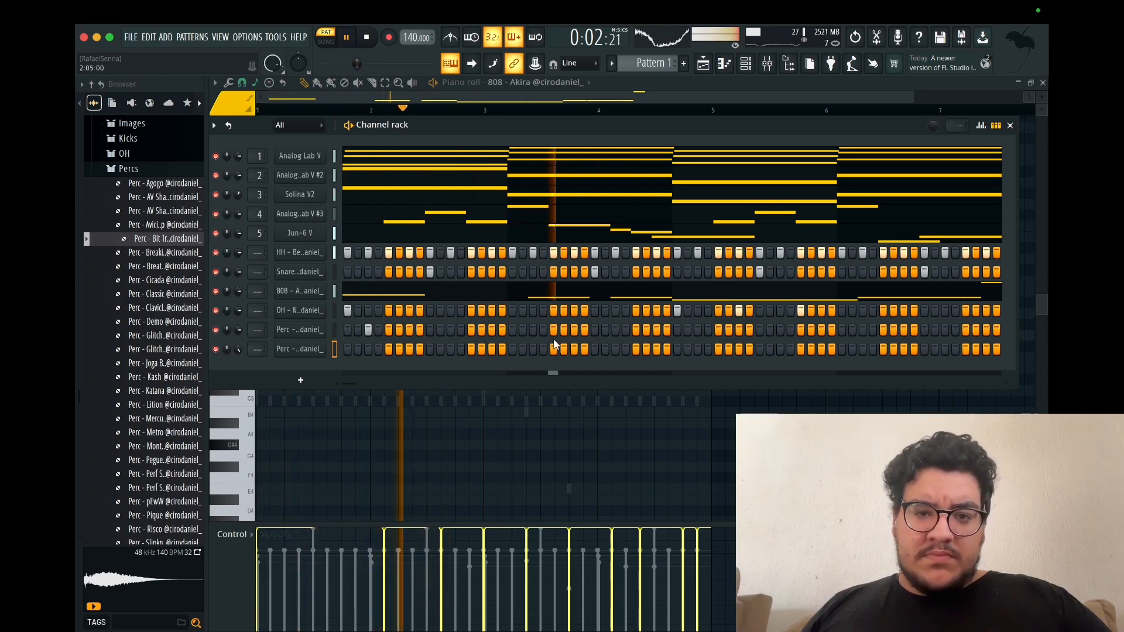
Step: Place hits for the Perc - Bit Tri channel at step 15 of bar 1 and step 7 of bar 4
click(533, 349)
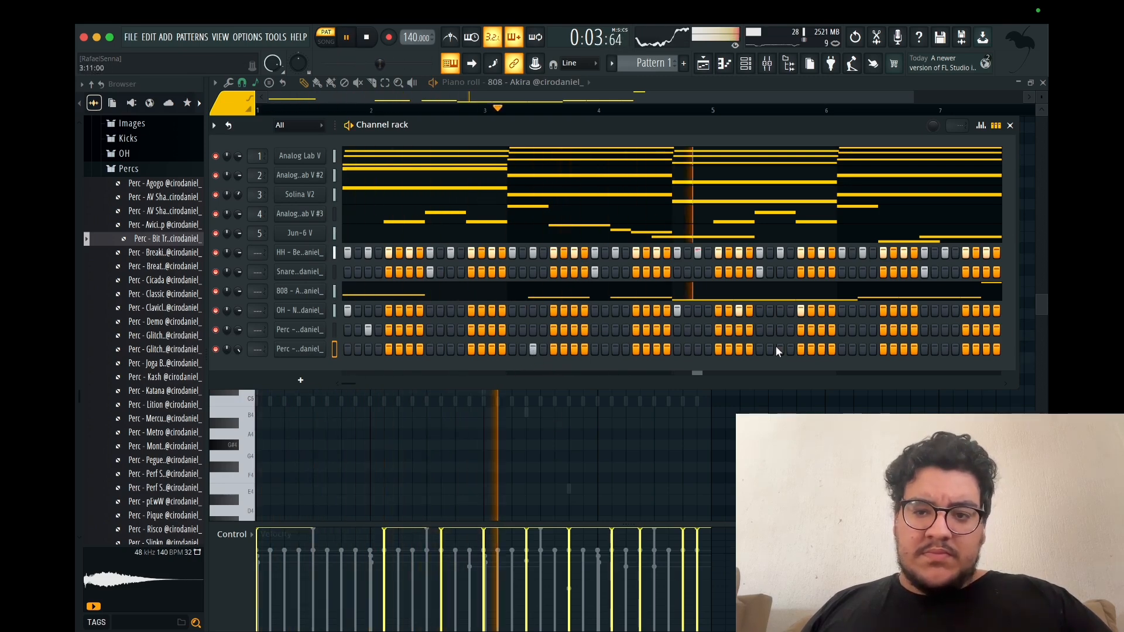
click(863, 350)
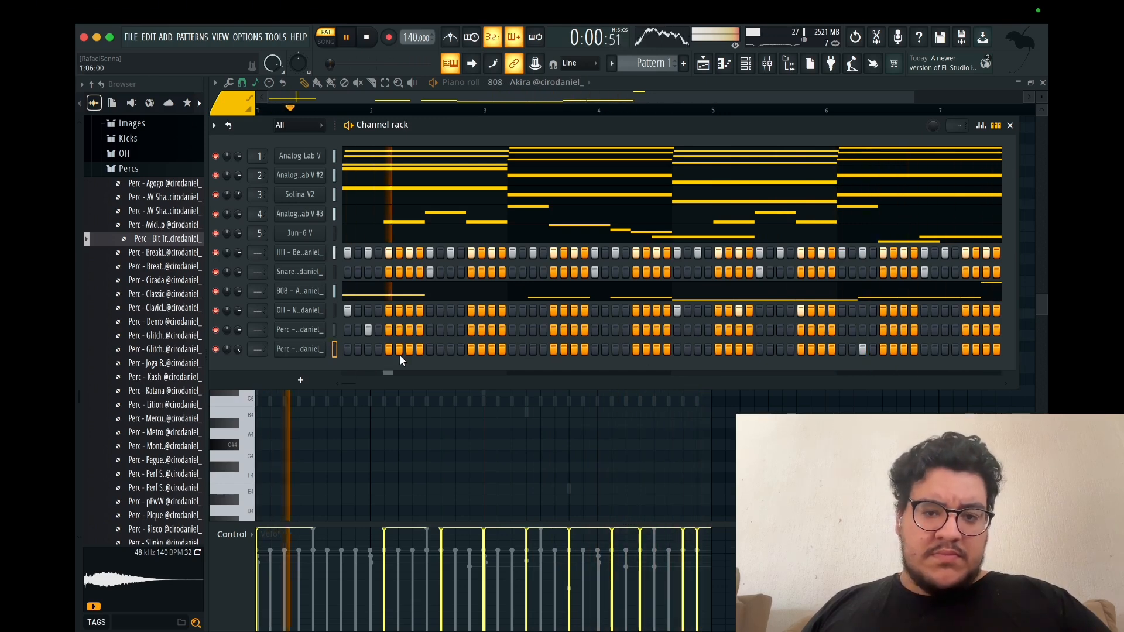
click(493, 351)
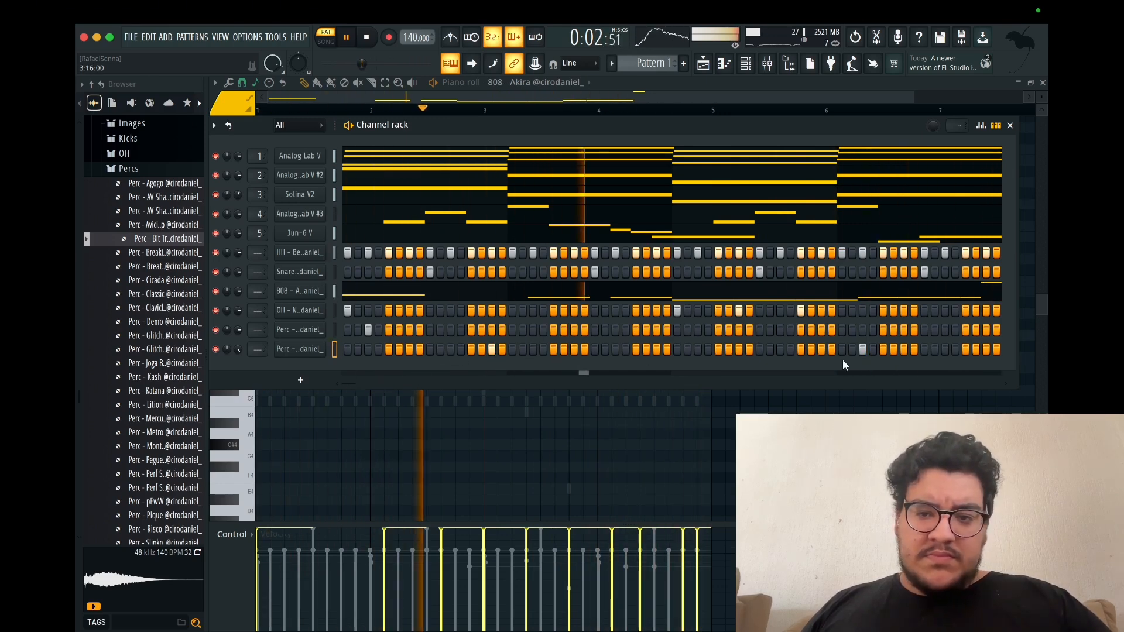
click(901, 349)
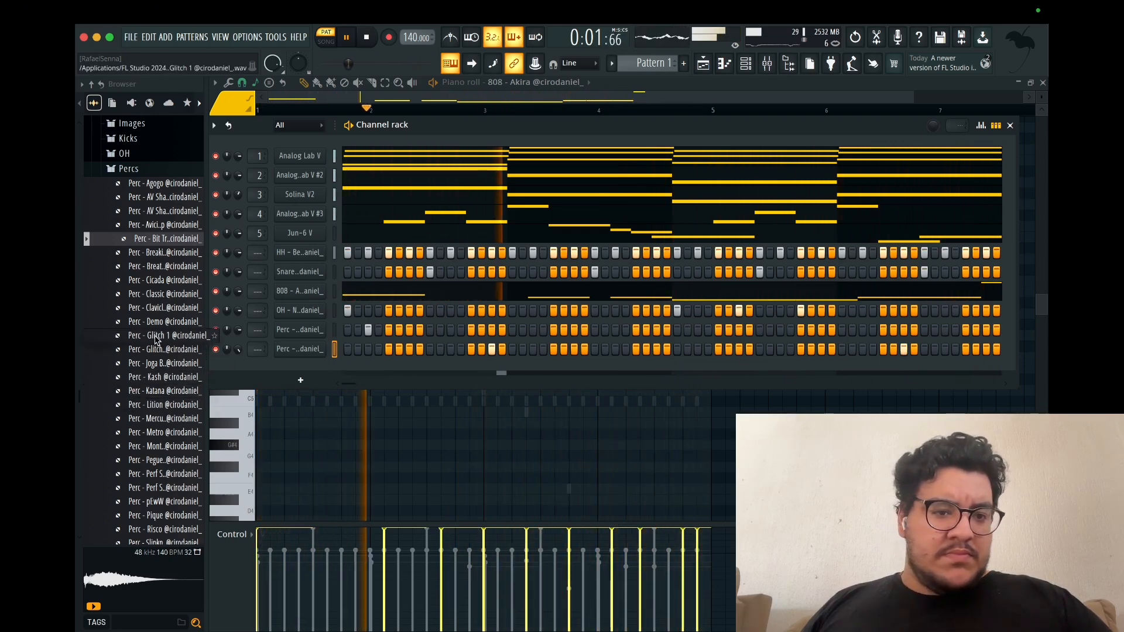
Step: Compare the AV Shaker samples and add Perc - AV Shaker 2 as a new channel
key(space)
click(155, 211)
click(166, 201)
click(167, 212)
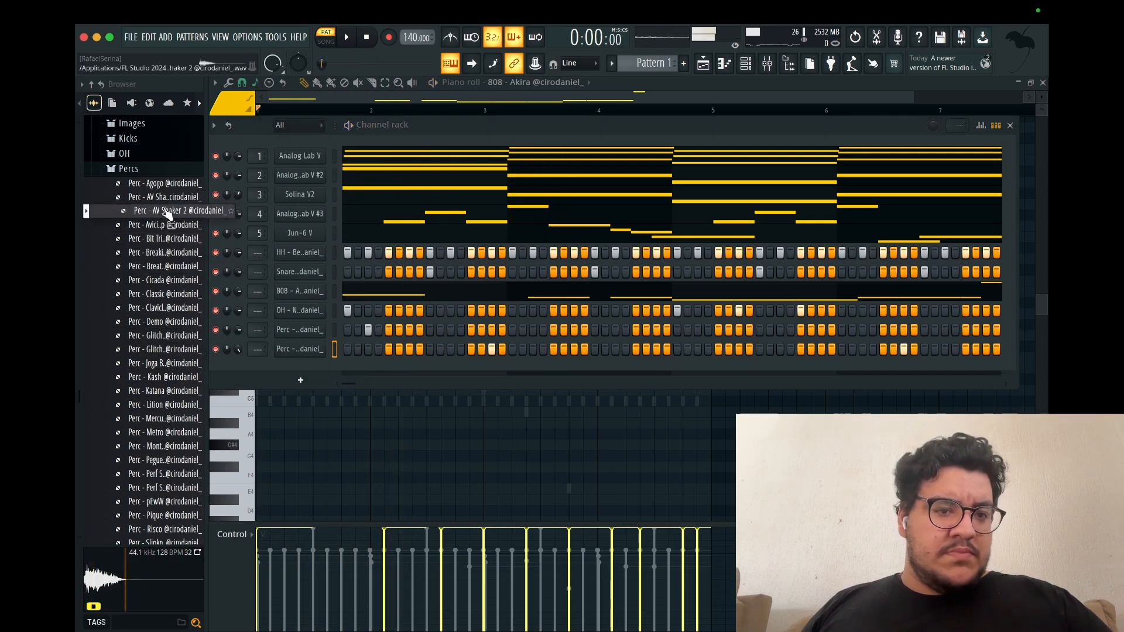
drag(159, 216, 432, 368)
key(space)
click(431, 368)
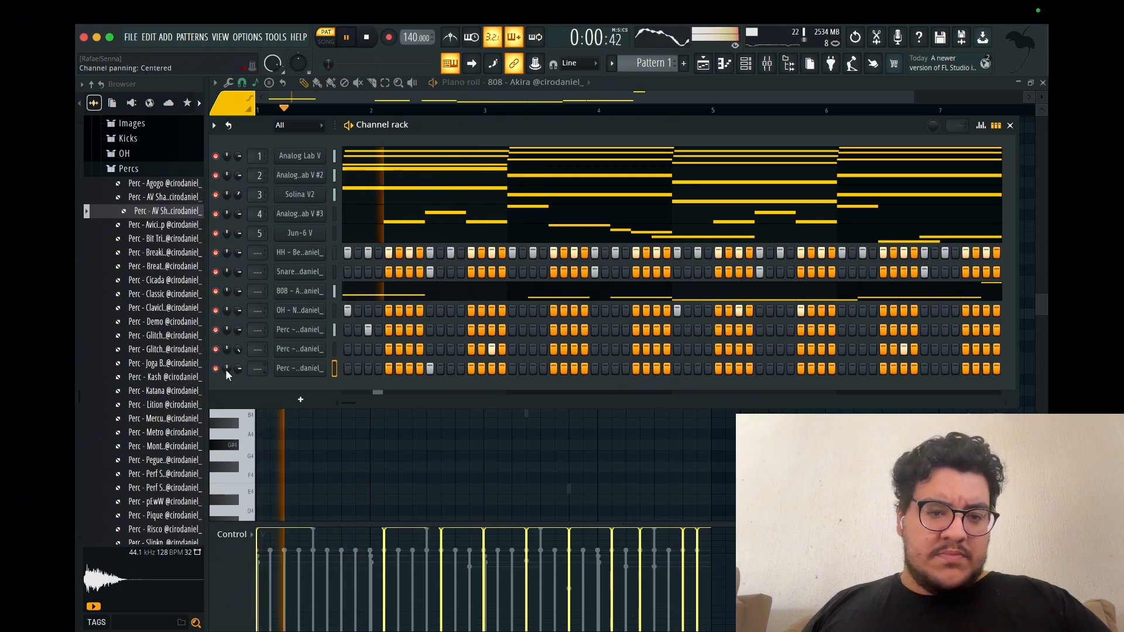
click(408, 369)
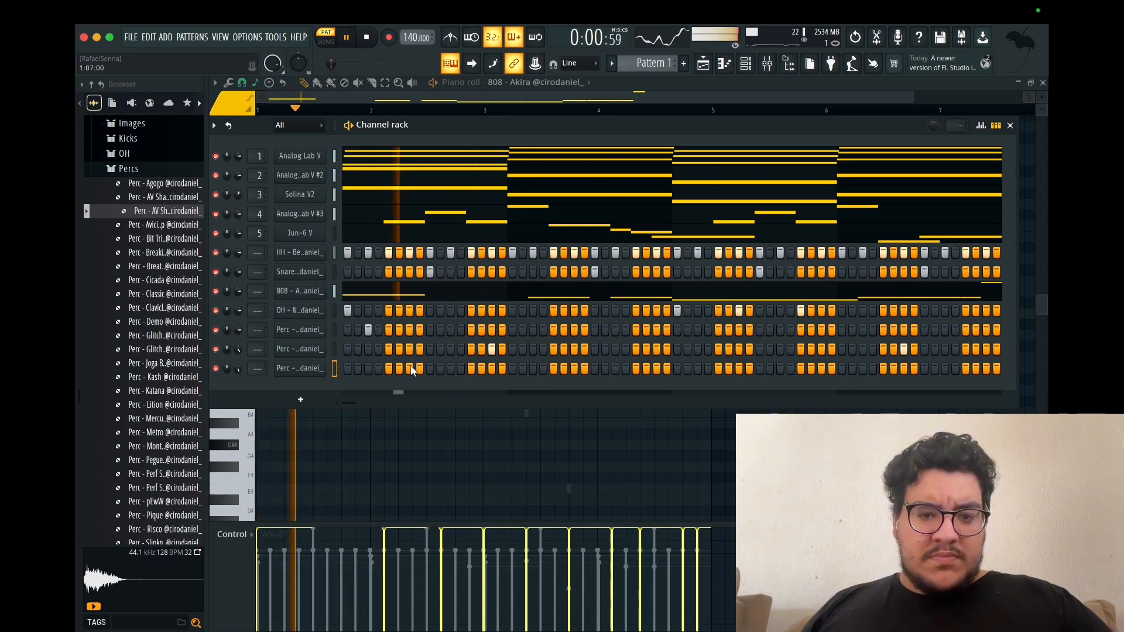
key(space)
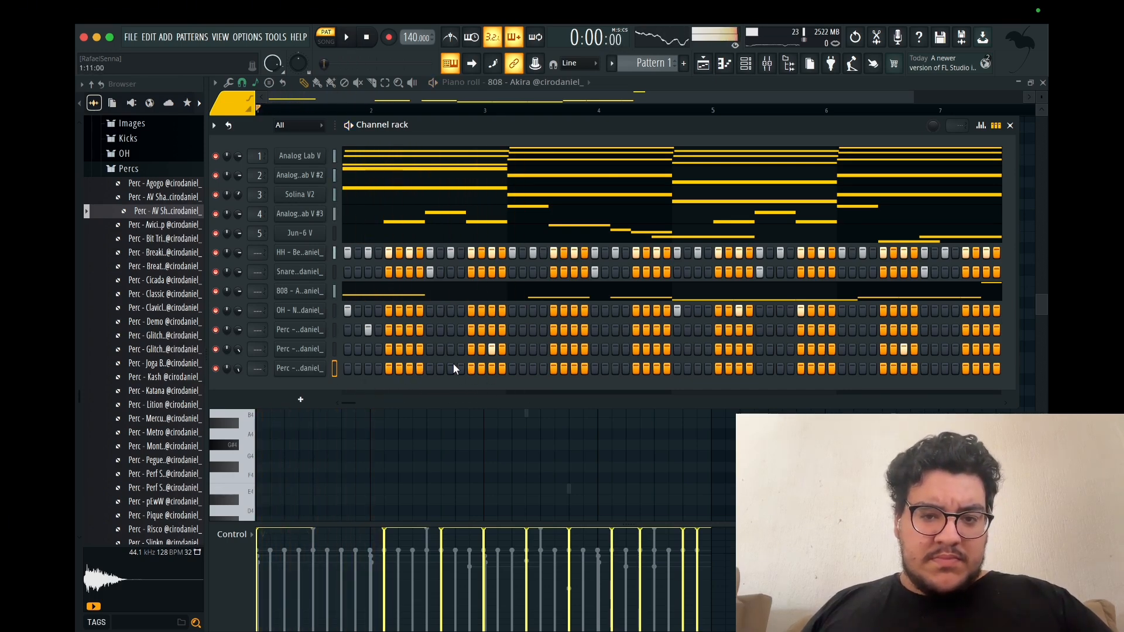
Step: Place Perc - AV Shaker 2 hits at step 11 of bar 1 and step 3 of bar 4
key(space)
click(451, 368)
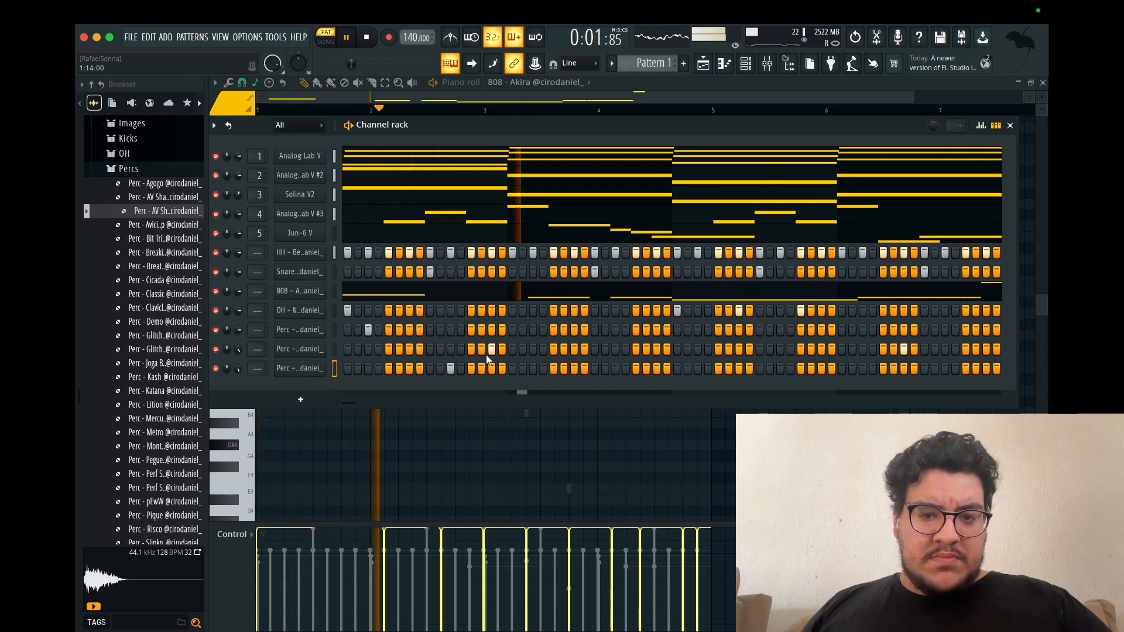
click(863, 368)
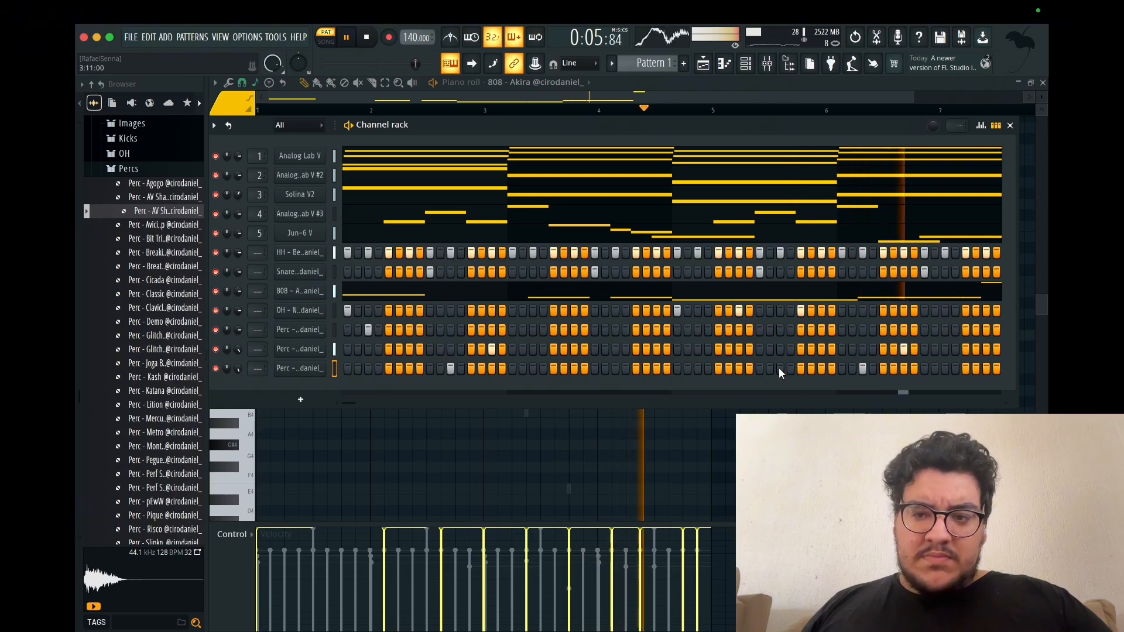
click(904, 349)
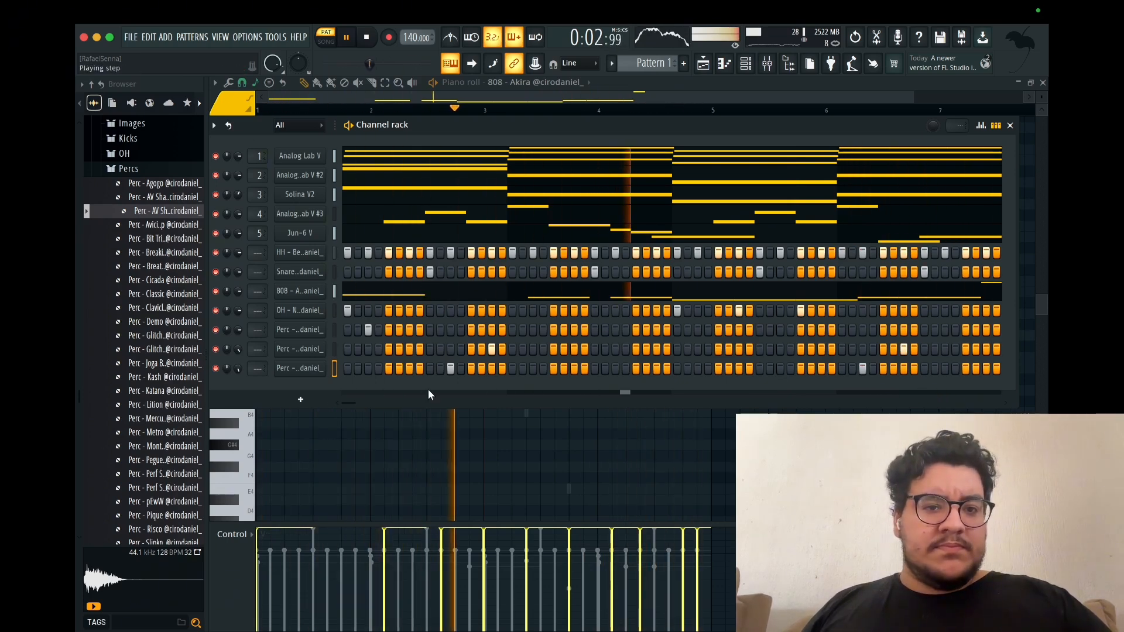
Step: Solo Solina V2 to compare it with Analog Lab V #2, restoring the other channels but leaving Analog Lab V #2 muted
right_click(220, 199)
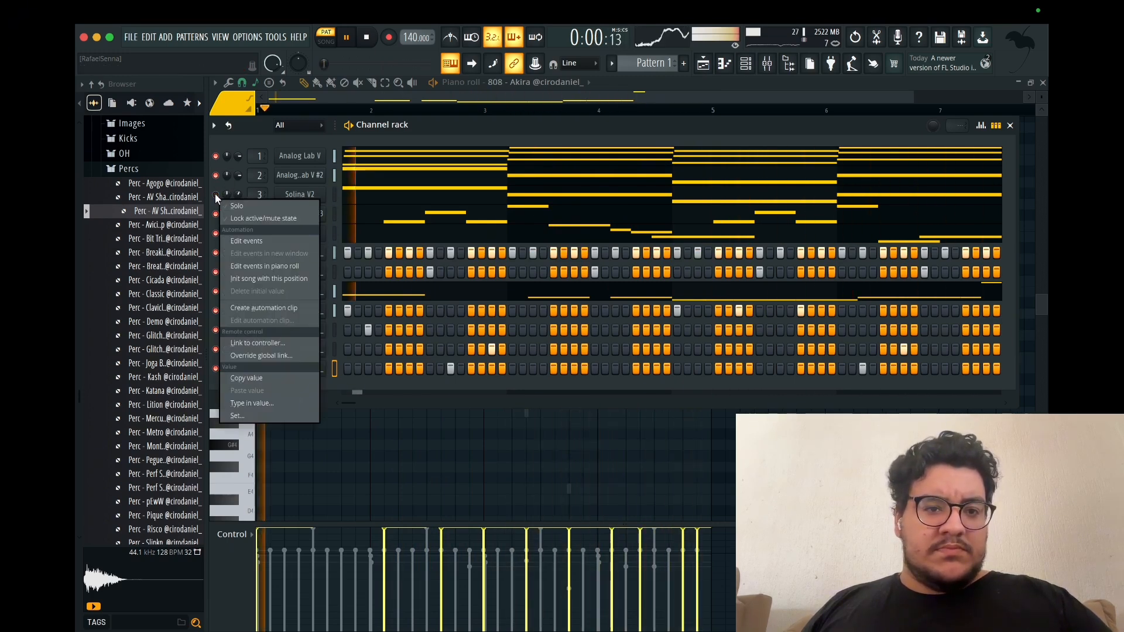
click(231, 206)
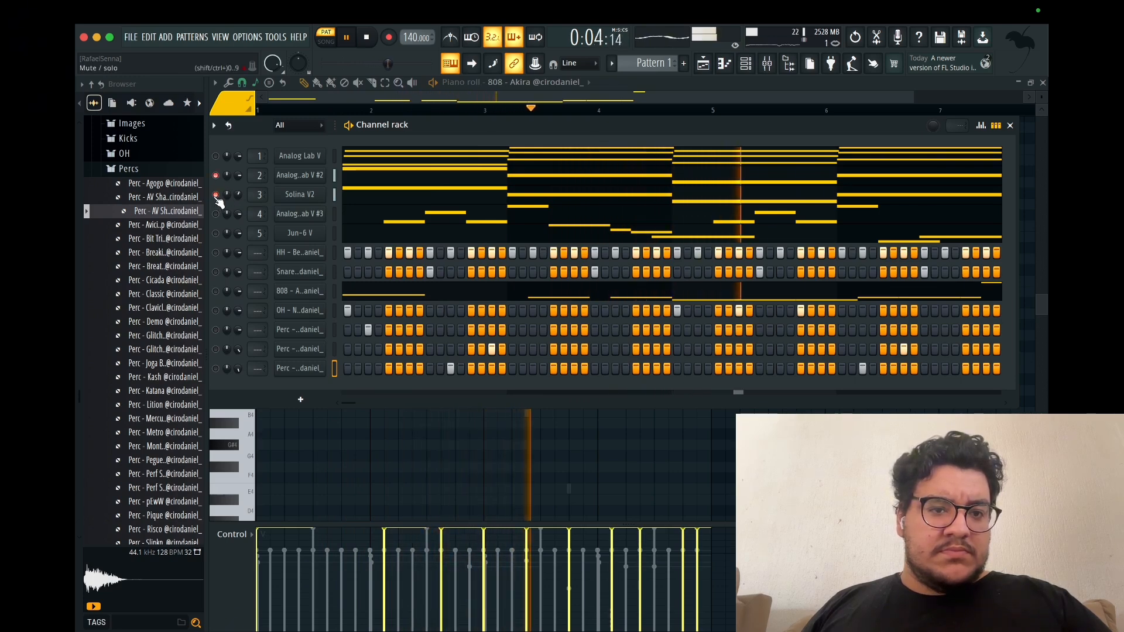
right_click(220, 199)
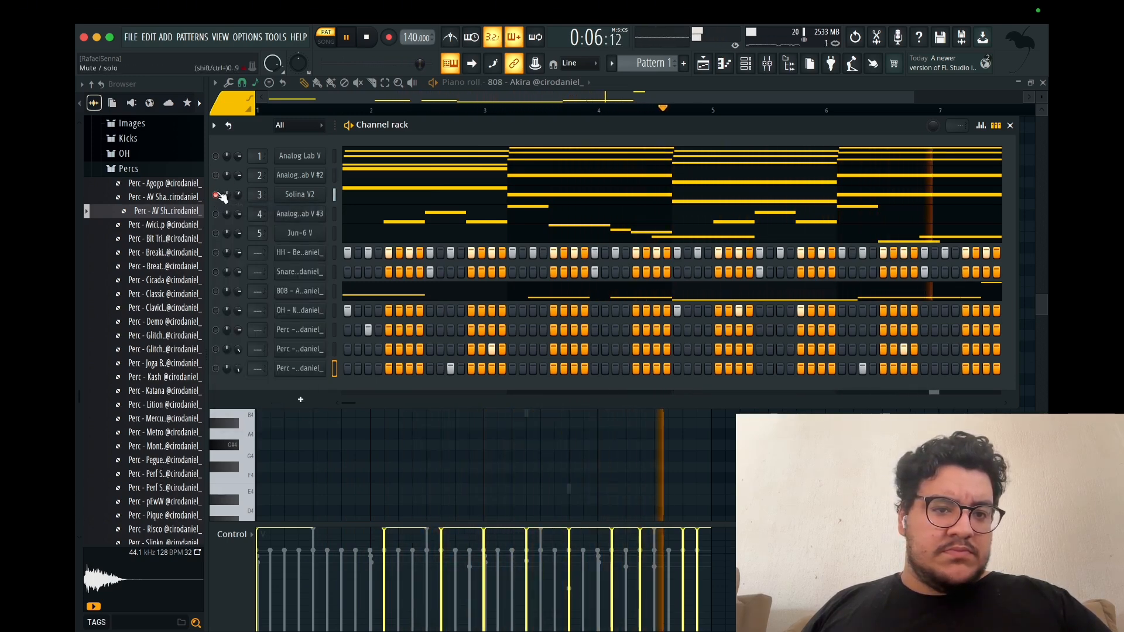
right_click(221, 197)
click(236, 210)
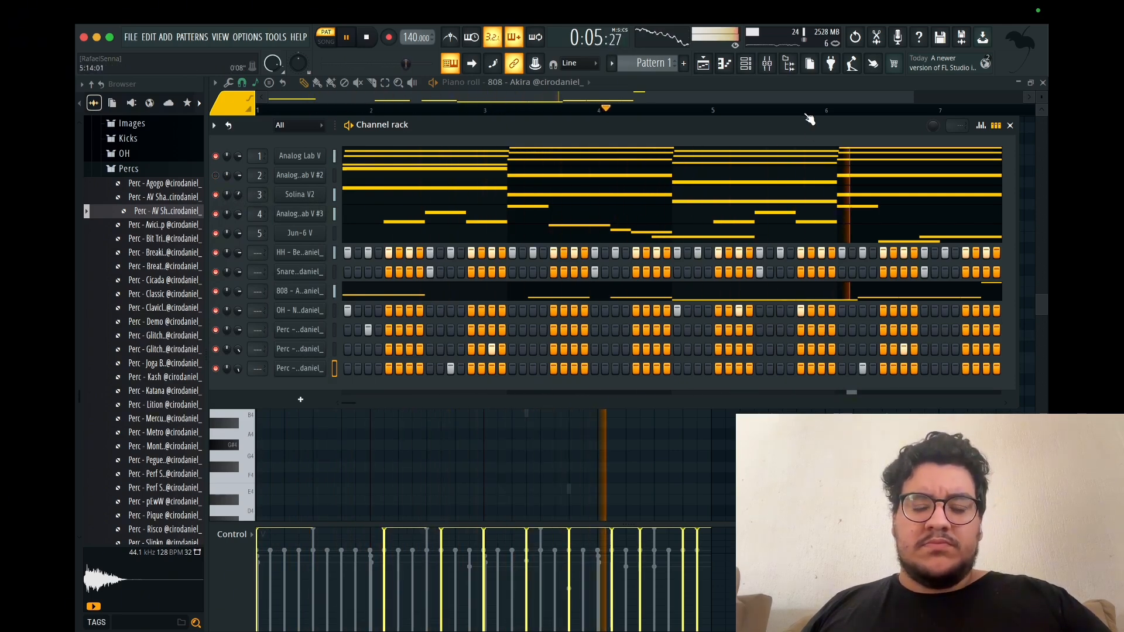
Step: Duplicate all Perc - AV Shaker 2 notes into bars 5 to 8 of the piano roll
click(746, 64)
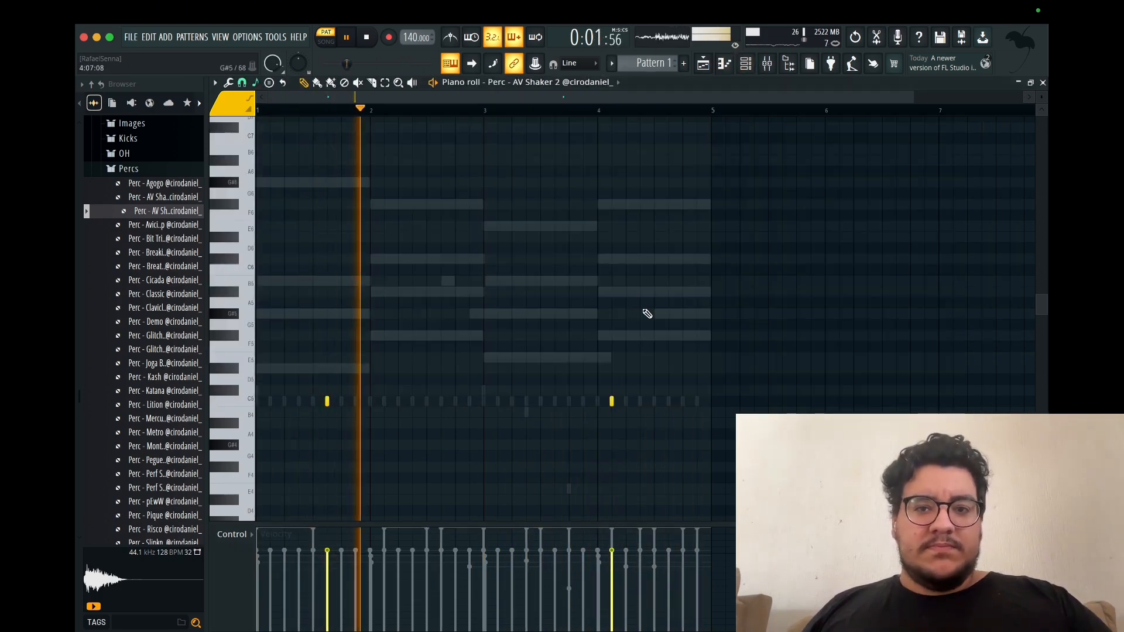
key(ctrl+a)
key(ctrl+b)
drag(542, 98, 604, 98)
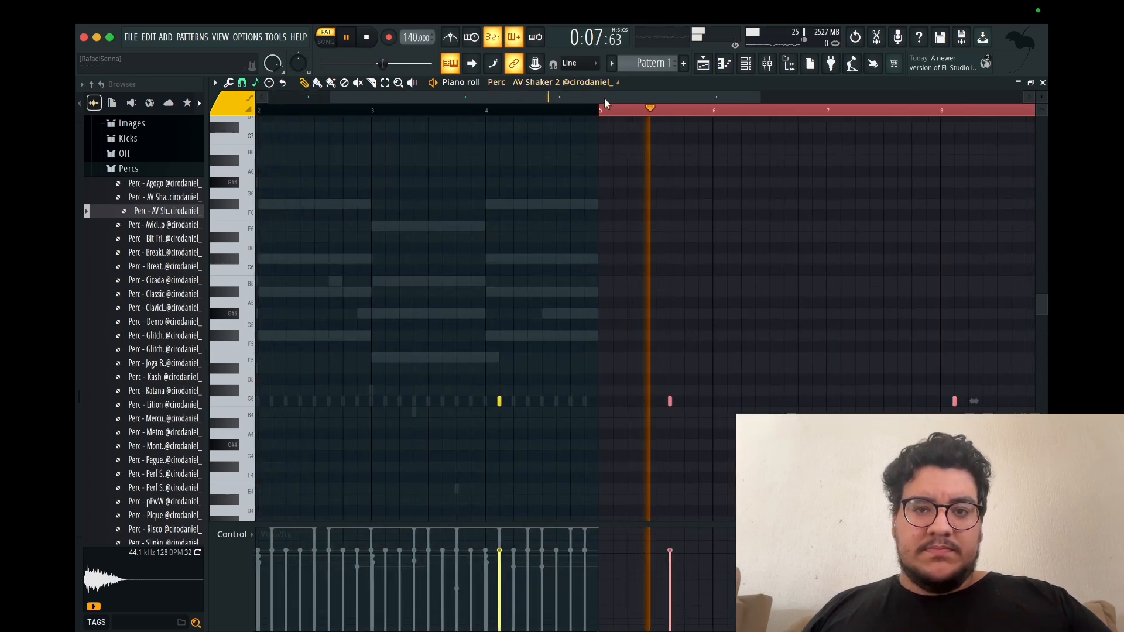
Step: Duplicate the Analog Lab V chords from bars 1 to 4 into bars 5 to 8 and play back all eight bars
click(617, 82)
click(527, 106)
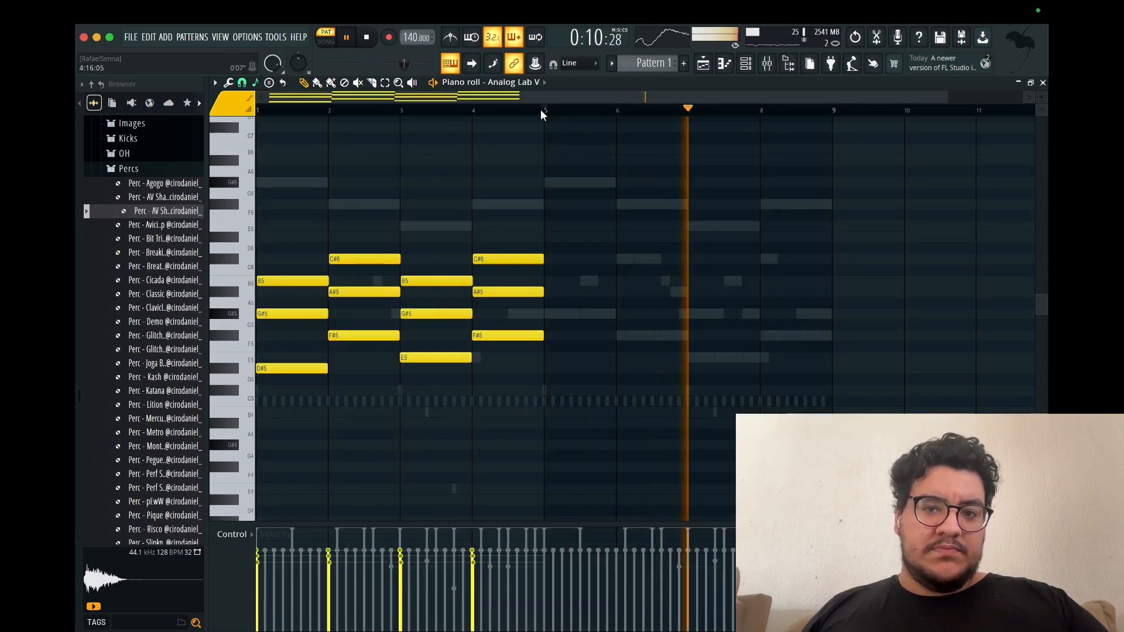
key(ctrl+a)
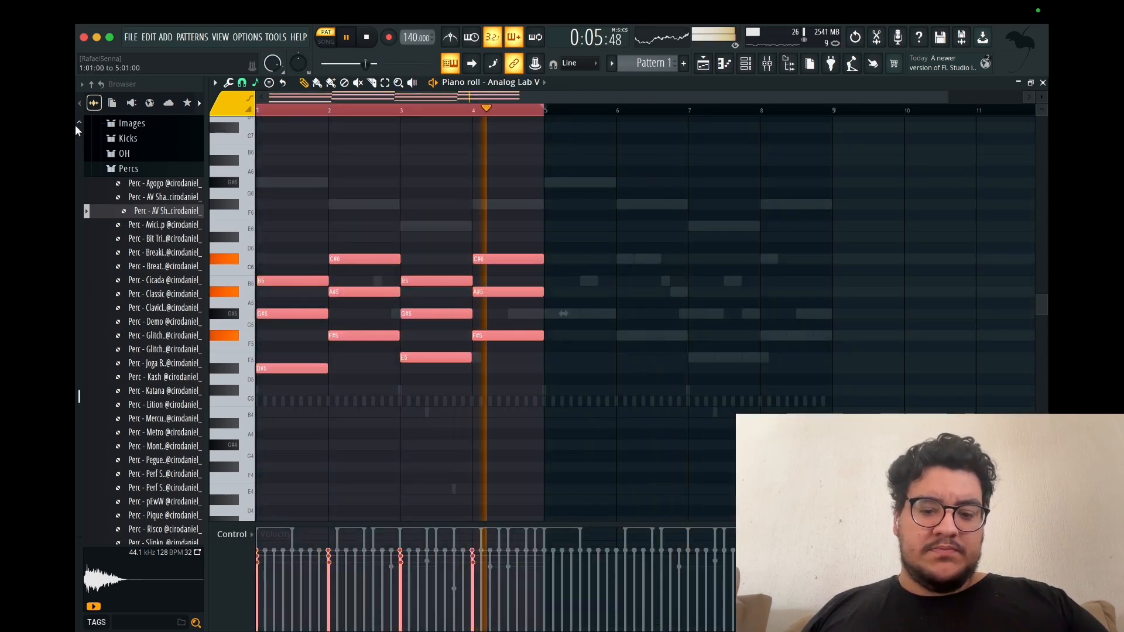
key(ctrl+b)
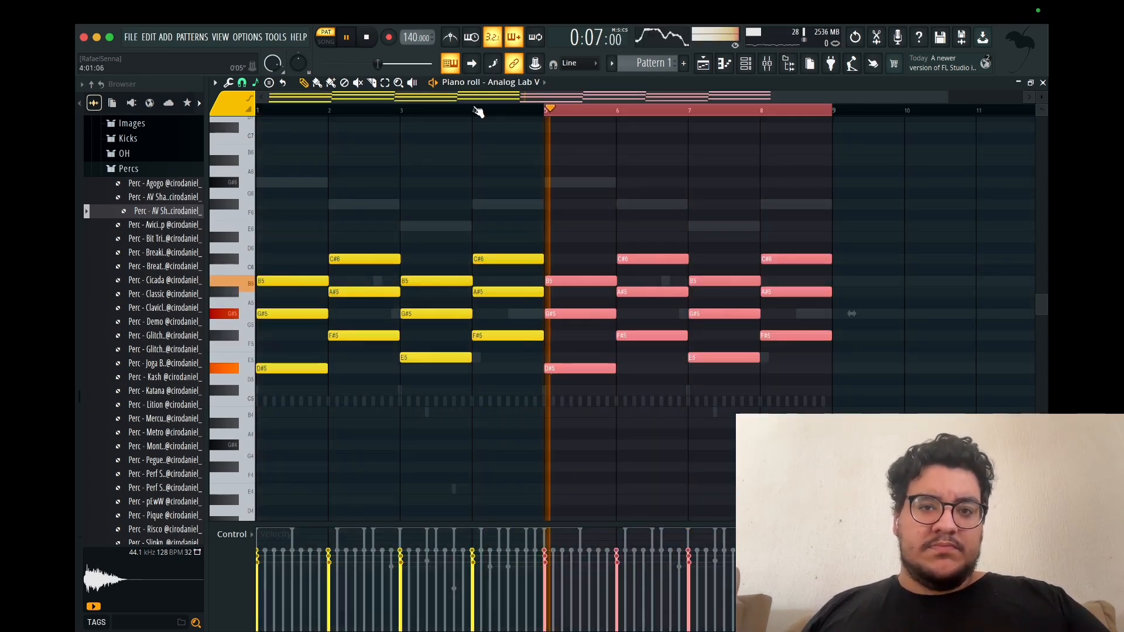
click(367, 38)
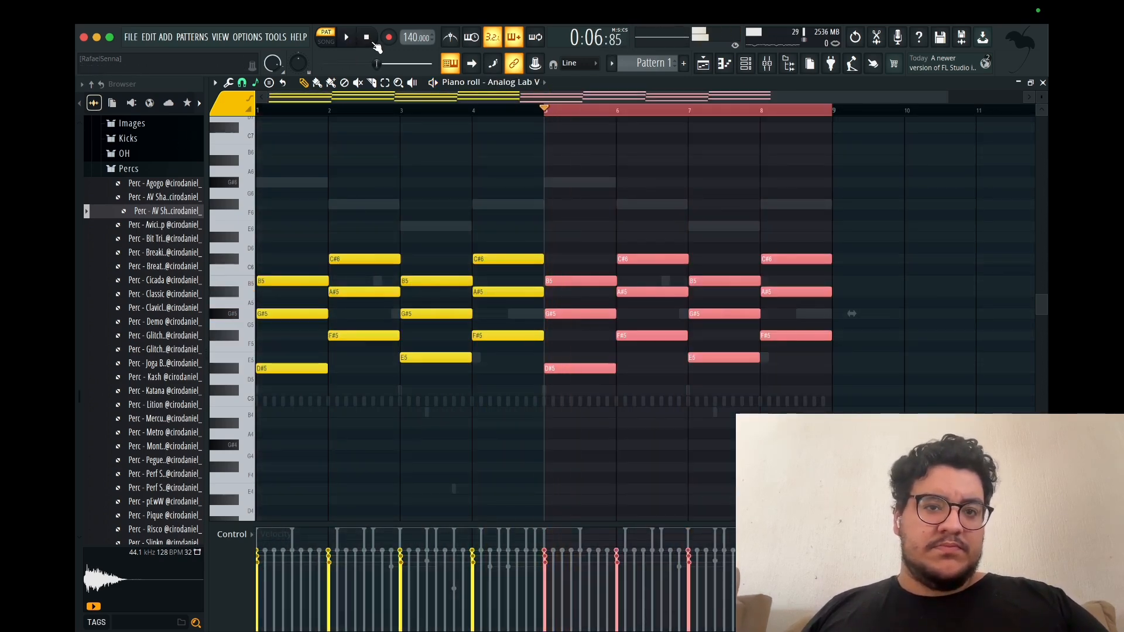
ctrl+click(609, 113)
key(ctrl+a)
key(space)
ctrl+click(447, 175)
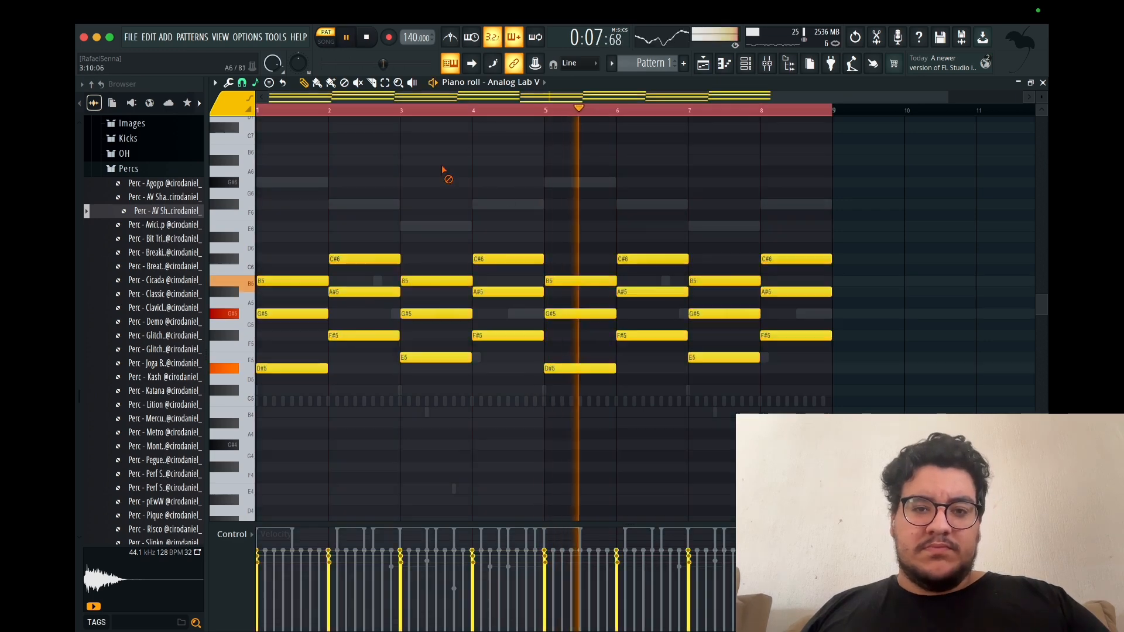
Step: Open the 808 - Akira notes in the piano roll and choose the note snap setting
click(513, 82)
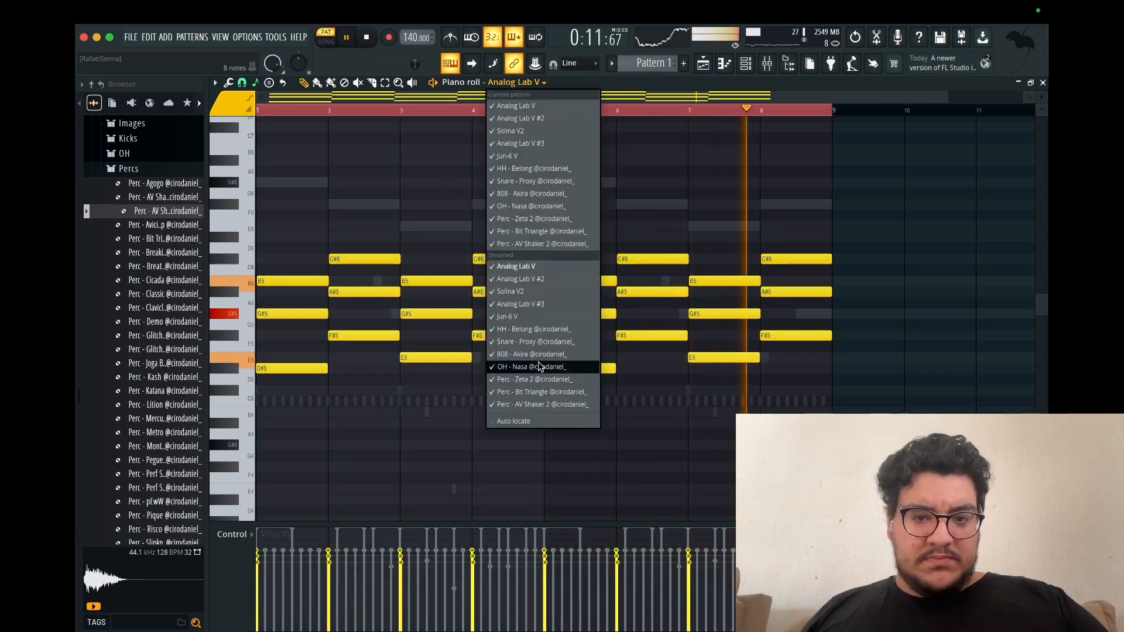
click(534, 354)
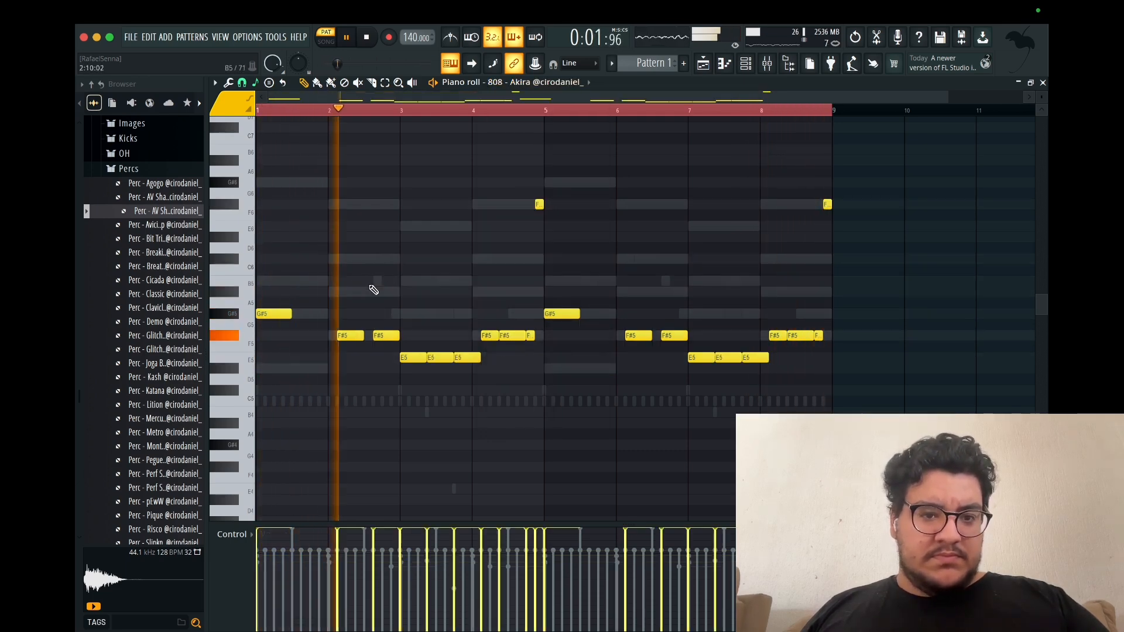
scroll(617, 274, up, 1)
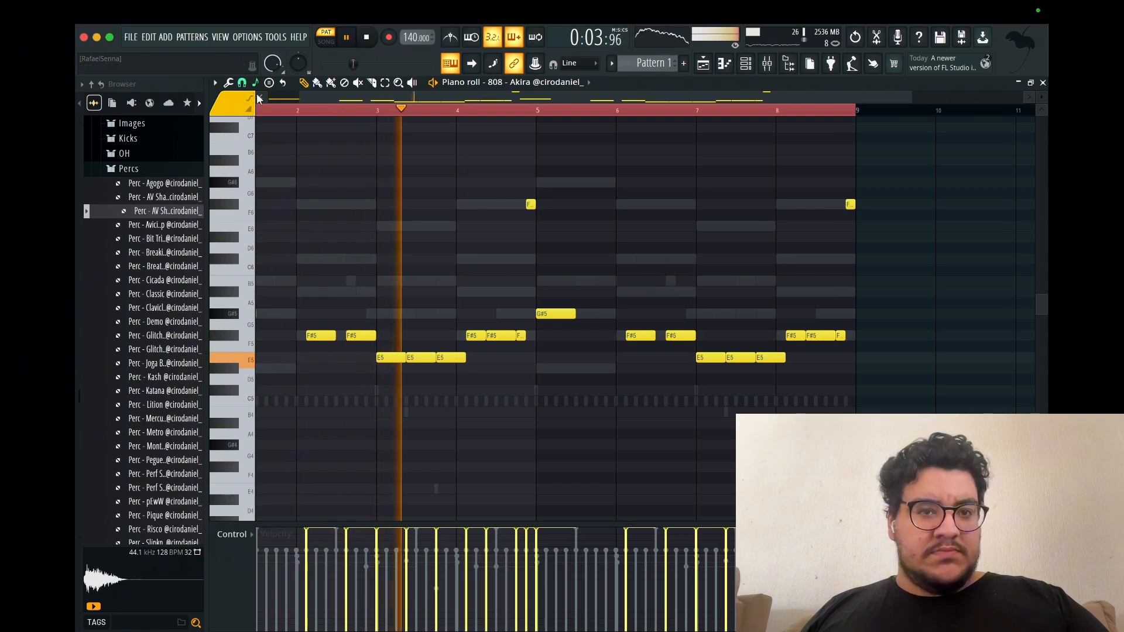
click(242, 83)
click(261, 254)
scroll(638, 324, up, 1)
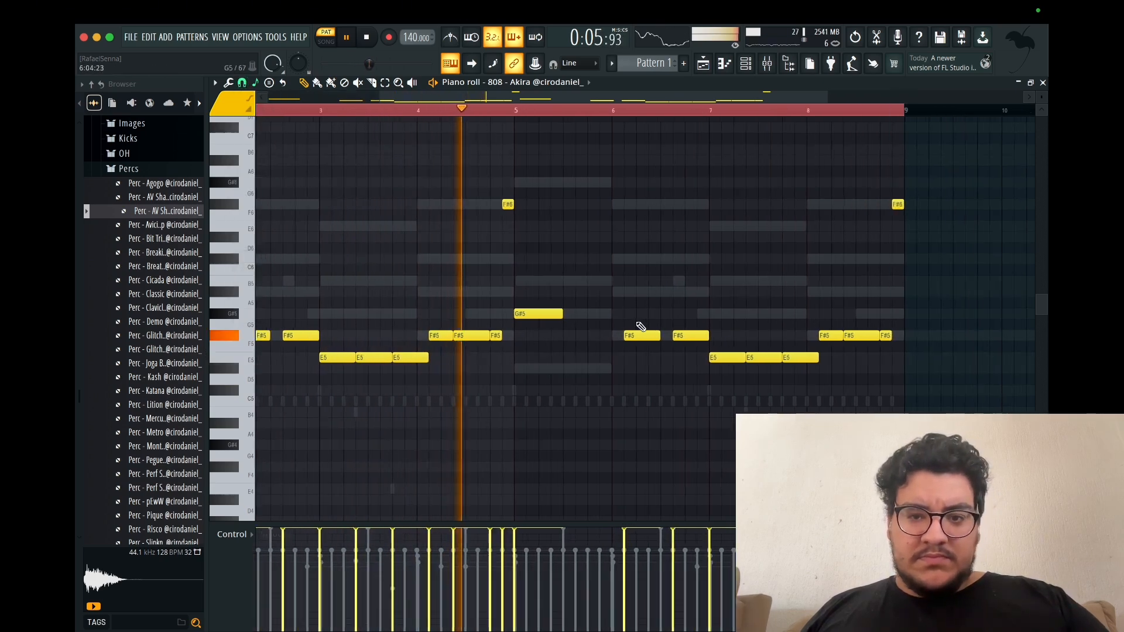
Step: Try an extra G#5 808 note at the start of bar 6, then a four-step one at step 15 of bar 5
scroll(641, 326, up, 1)
click(606, 315)
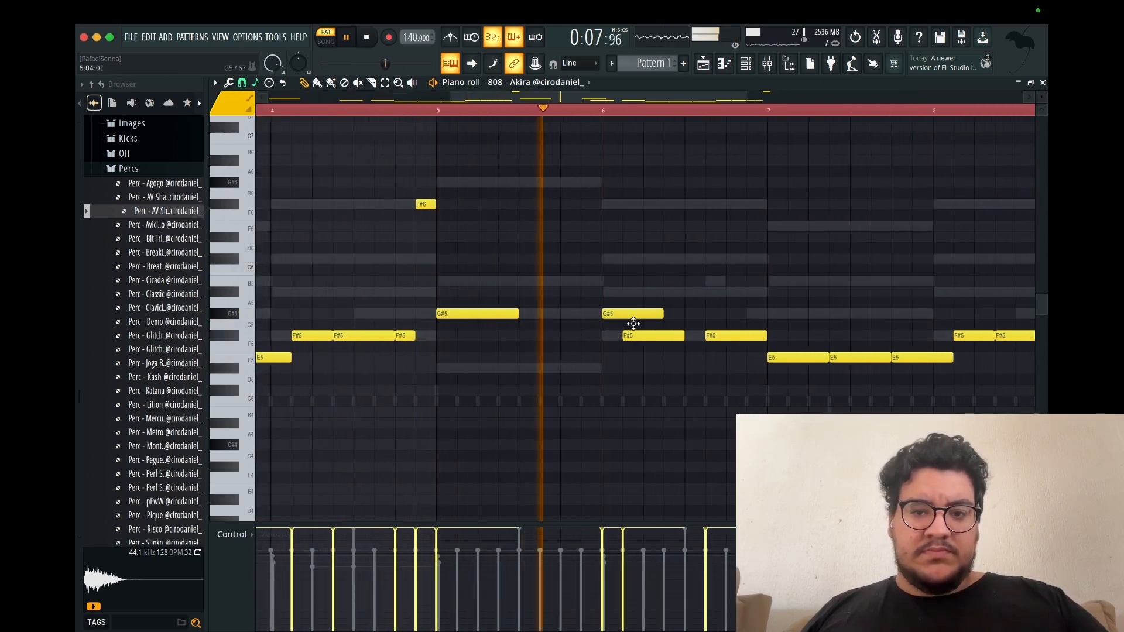
right_click(633, 317)
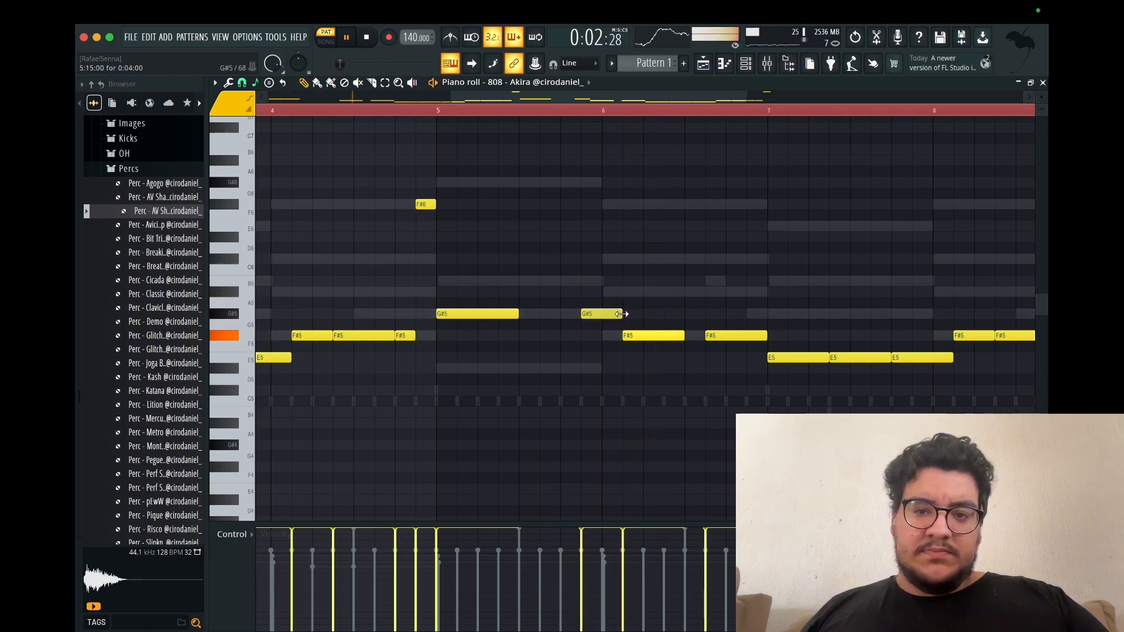
scroll(674, 421, down, 2)
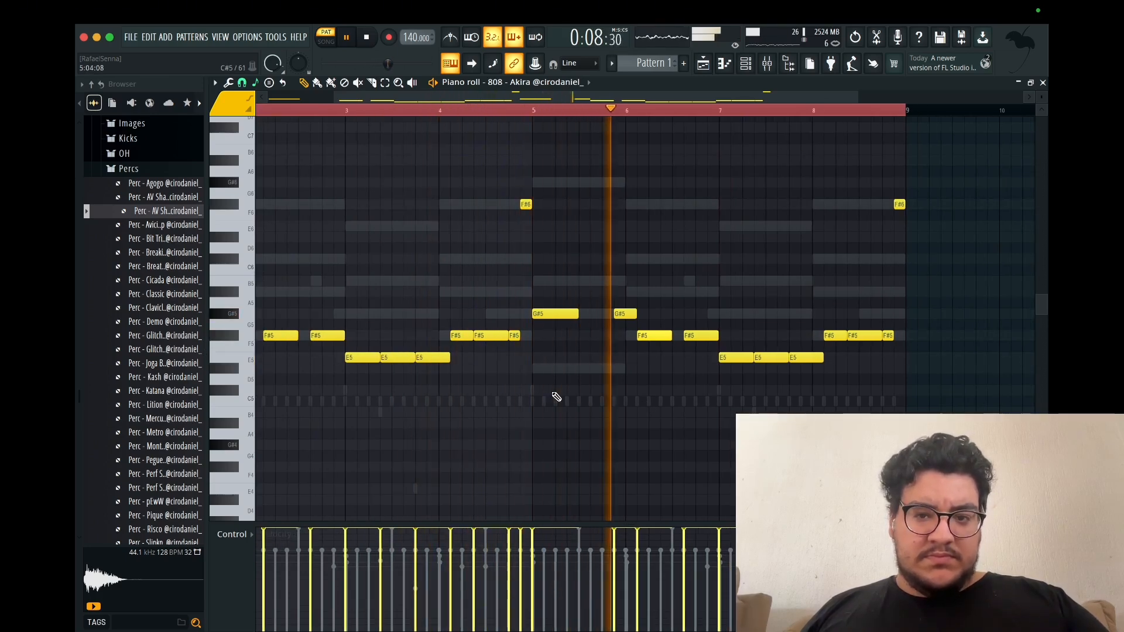
key(space)
scroll(495, 381, down, 1)
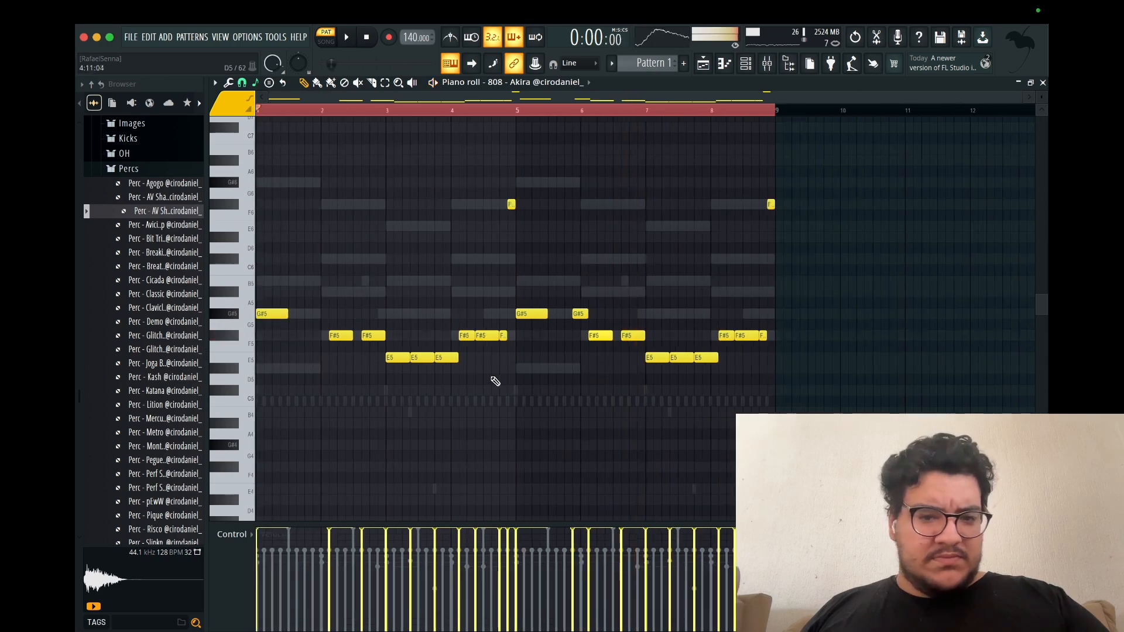
right_click(580, 314)
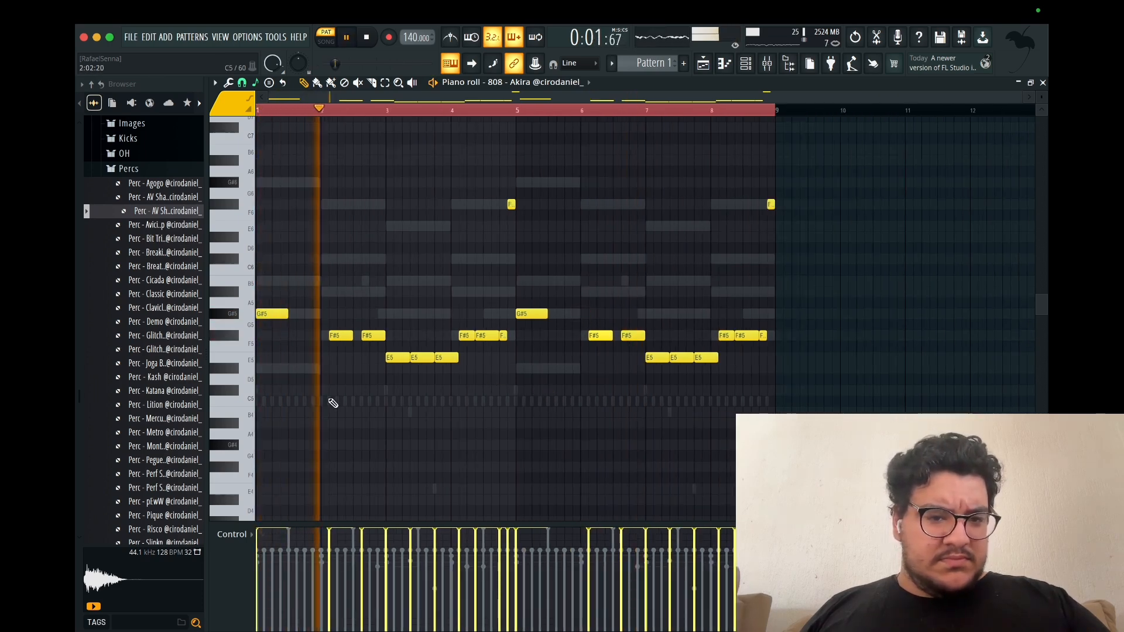
Step: Add a four-step G#5 808 note at step 11 of bar 5
scroll(595, 374, up, 3)
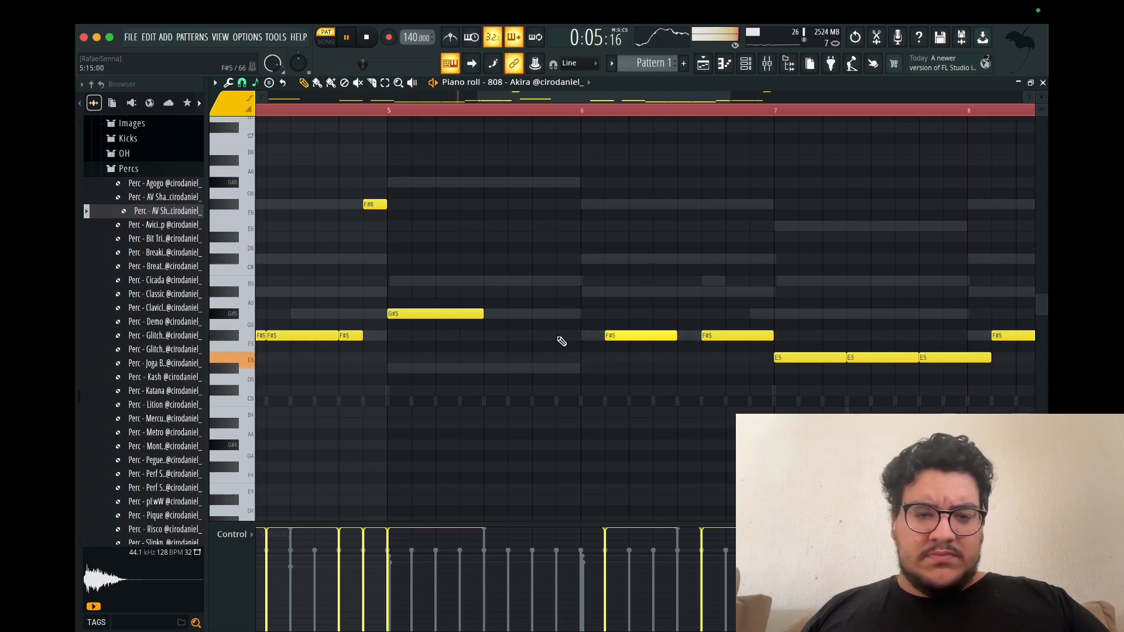
scroll(561, 341, down, 2)
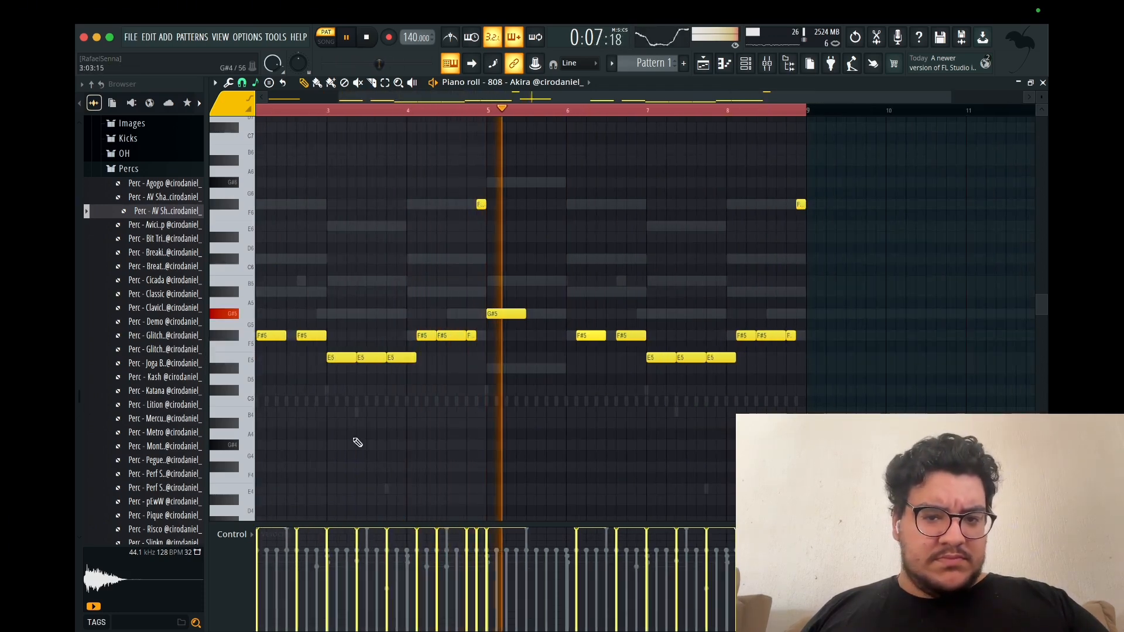
scroll(497, 414, up, 2)
key(space)
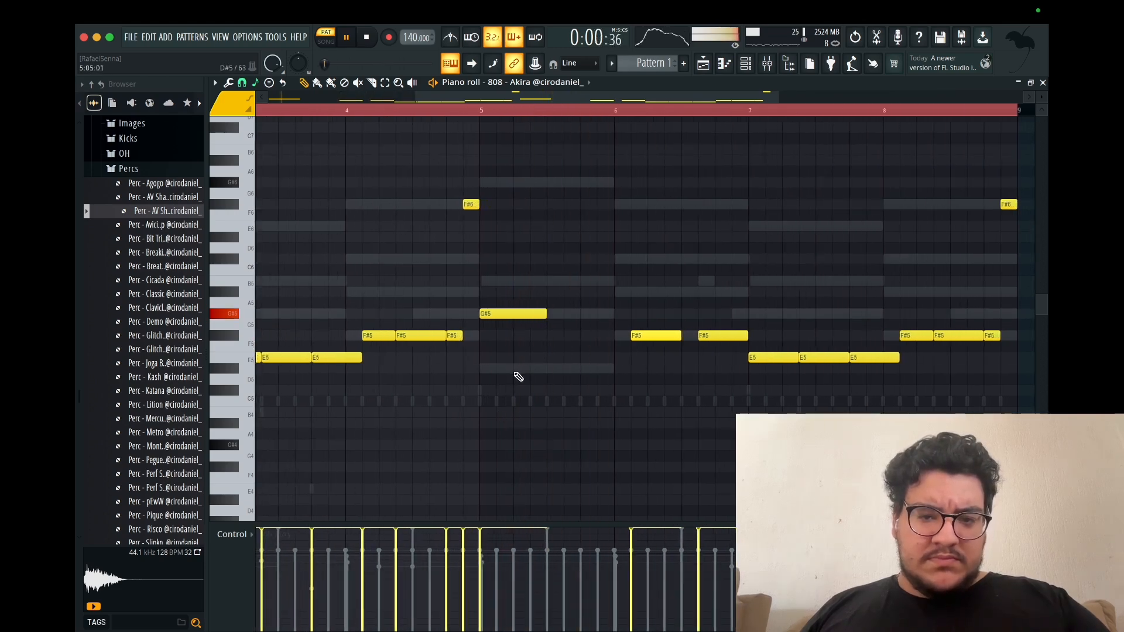
scroll(518, 377, down, 1)
click(448, 107)
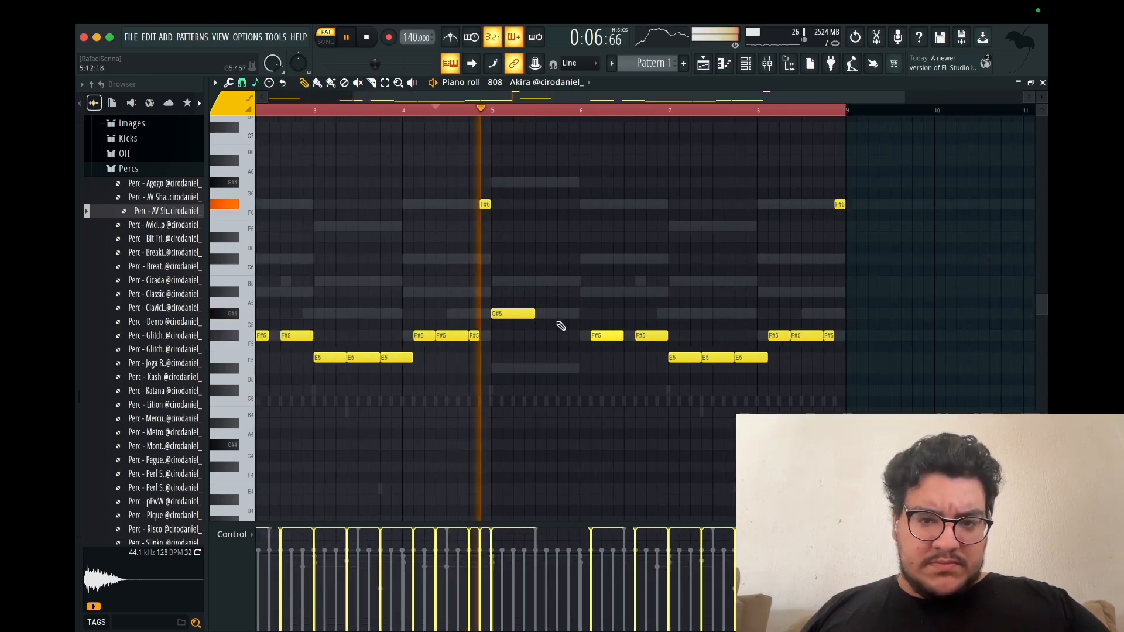
click(561, 314)
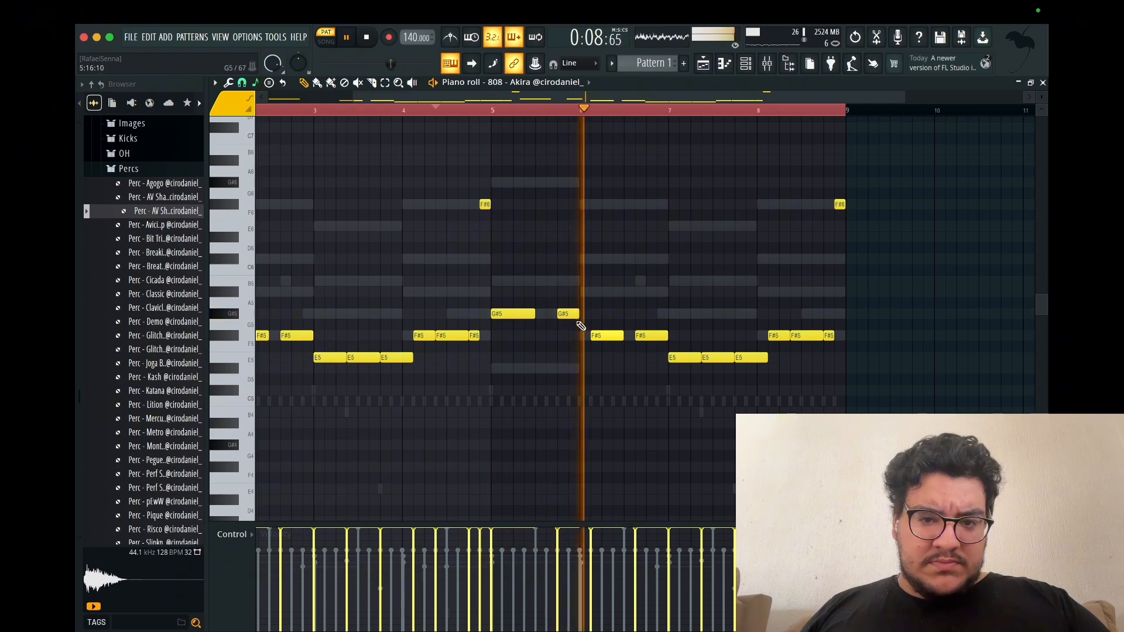
mouse_move(570, 314)
mouse_down()
mouse_move(559, 313)
mouse_move(586, 316)
mouse_up()
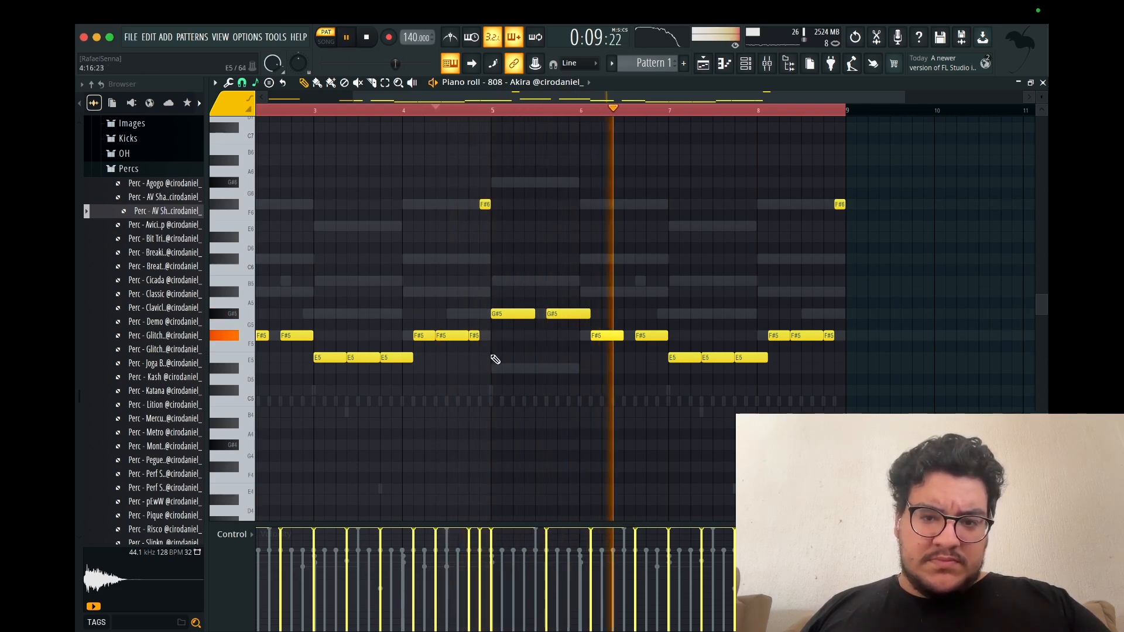
scroll(535, 367, up, 2)
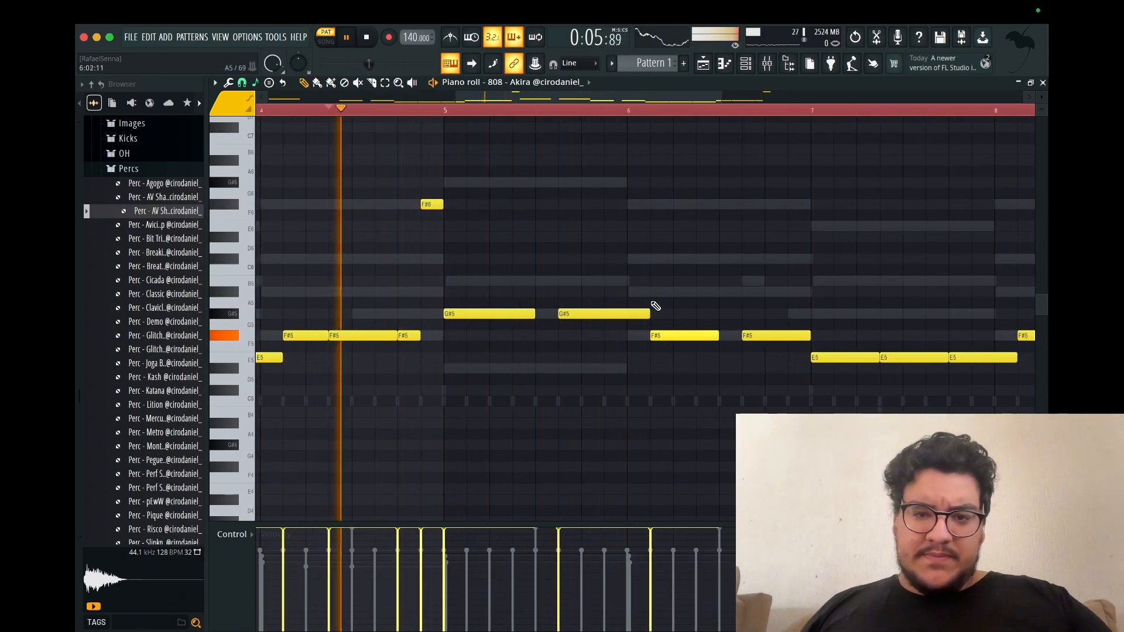
drag(651, 309, 614, 303)
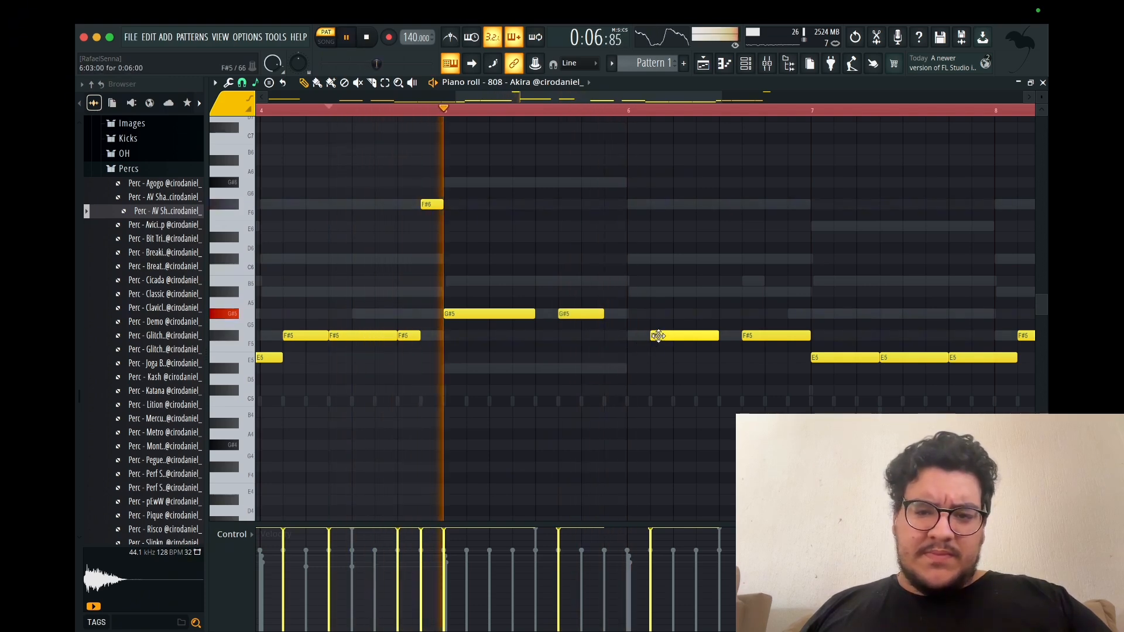
Step: Move the first F#5 808 note of bar 6 to the bar's start and lengthen the preceding G#5 to meet it
drag(658, 336, 634, 336)
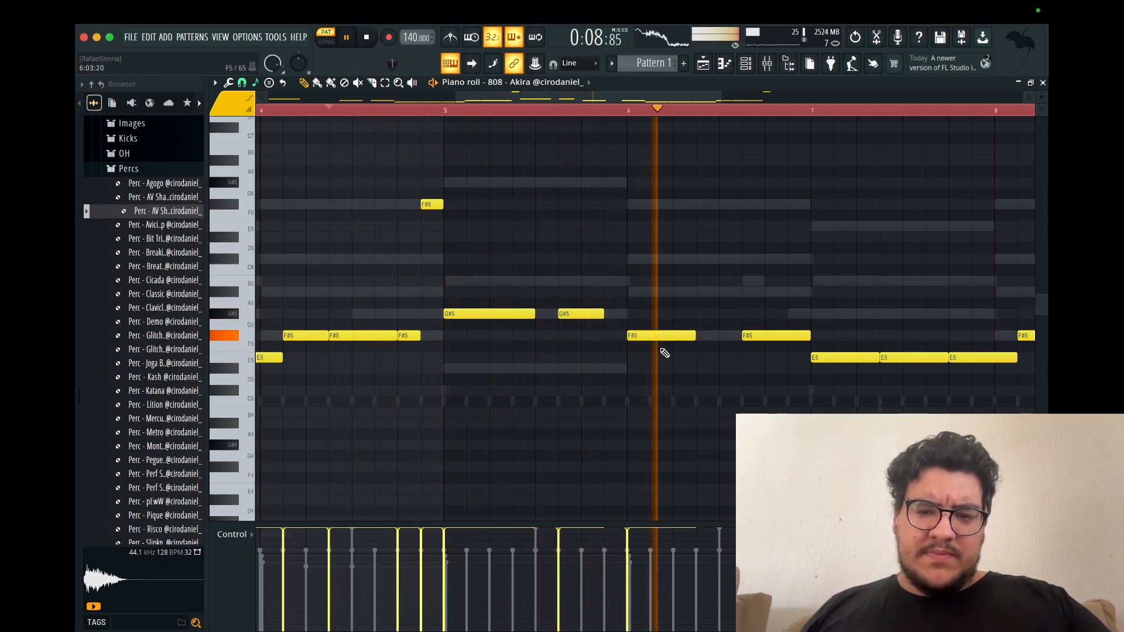
key(space)
mouse_move(645, 335)
mouse_down()
mouse_move(623, 335)
mouse_move(648, 338)
mouse_move(651, 322)
mouse_up()
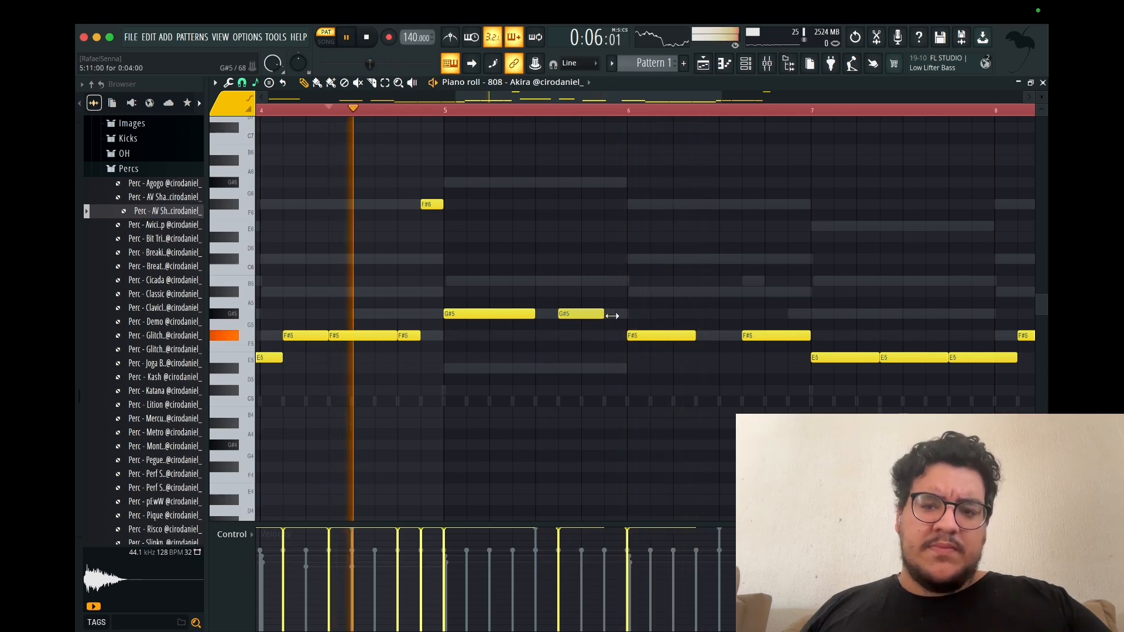
drag(612, 315, 626, 315)
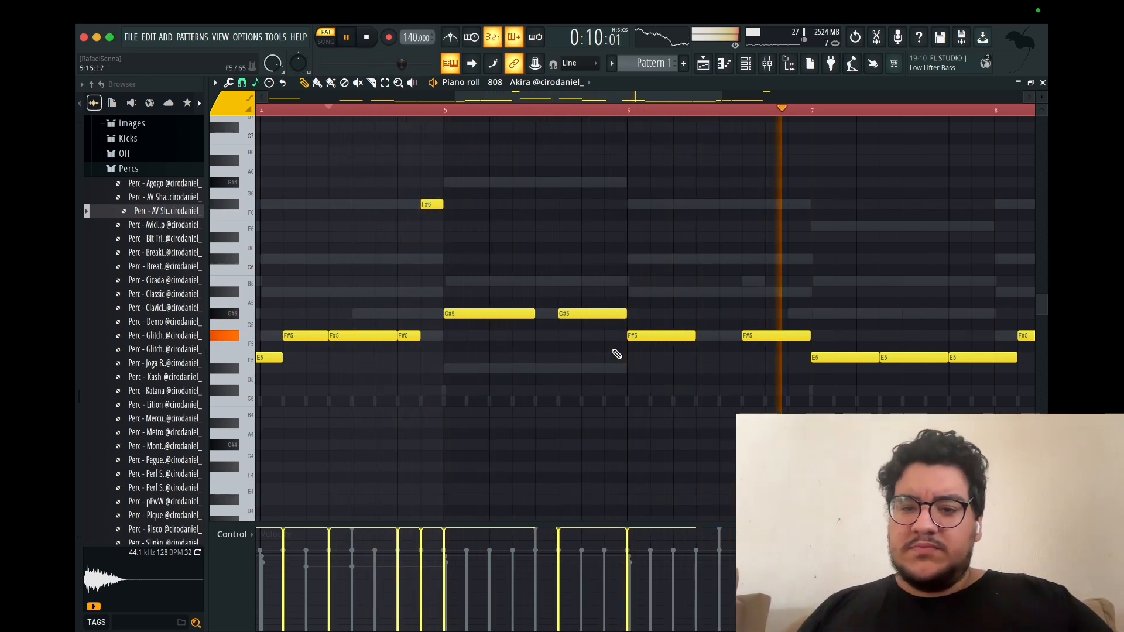
Step: Lengthen the first F#5 of bar 6 to meet the next F#5, and raise the 808 note at step 13 of bar 8 to A#5
drag(698, 336, 742, 335)
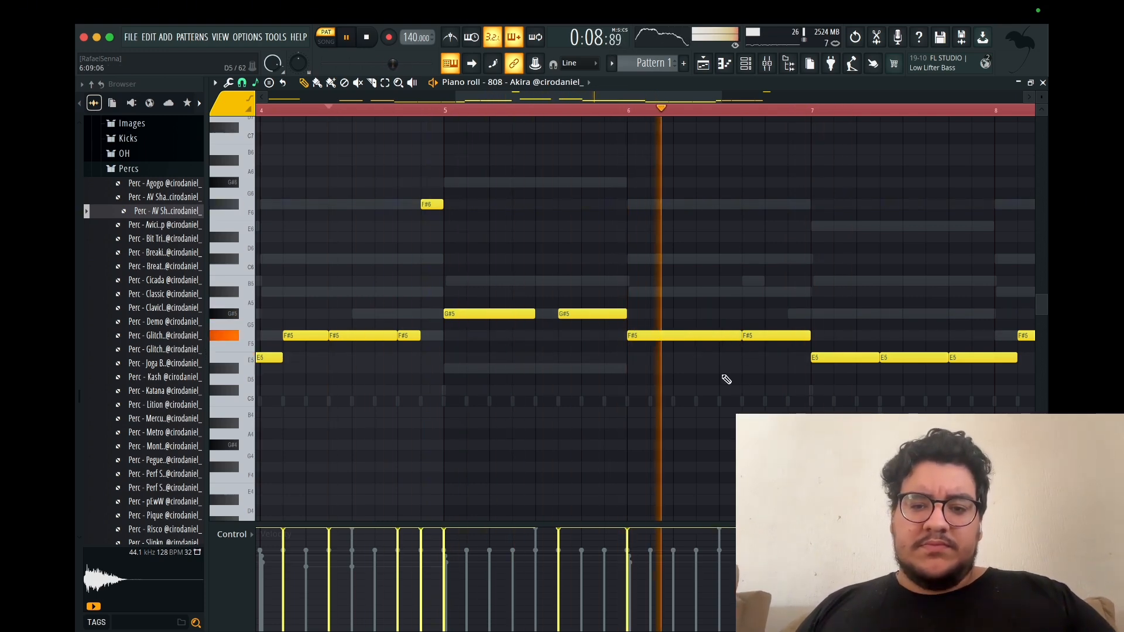
scroll(722, 375, down, 4)
scroll(896, 394, up, 2)
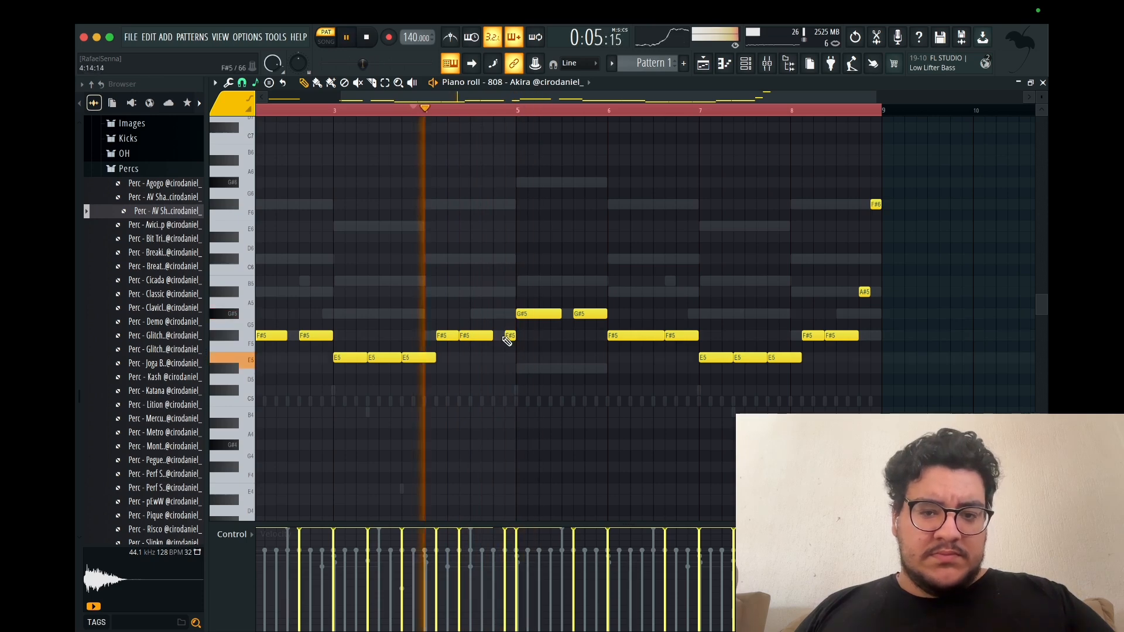
Step: Rework the 808 ending of bar 4 into two-step notes, F#5 at step 13 and A#5 at step 15
click(503, 337)
right_click(511, 337)
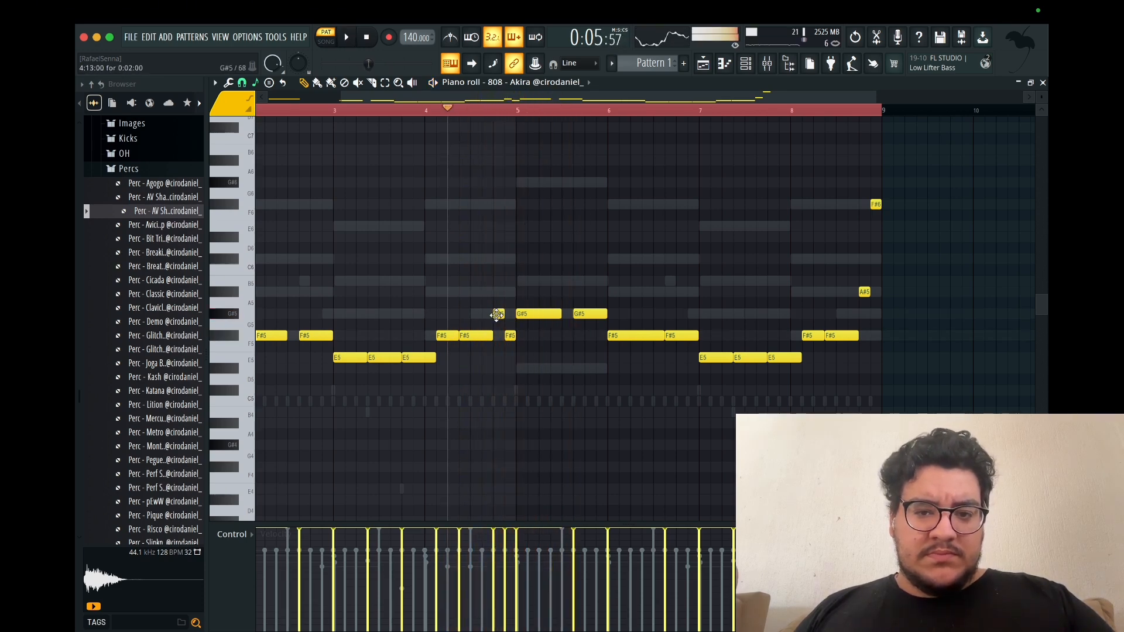
right_click(499, 314)
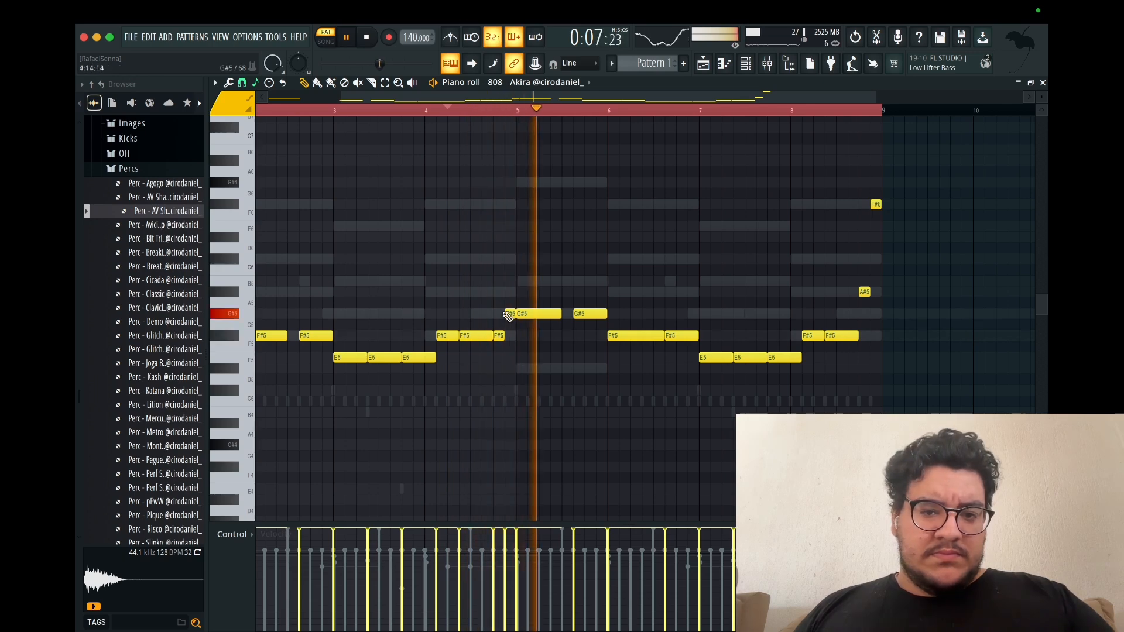
key(space)
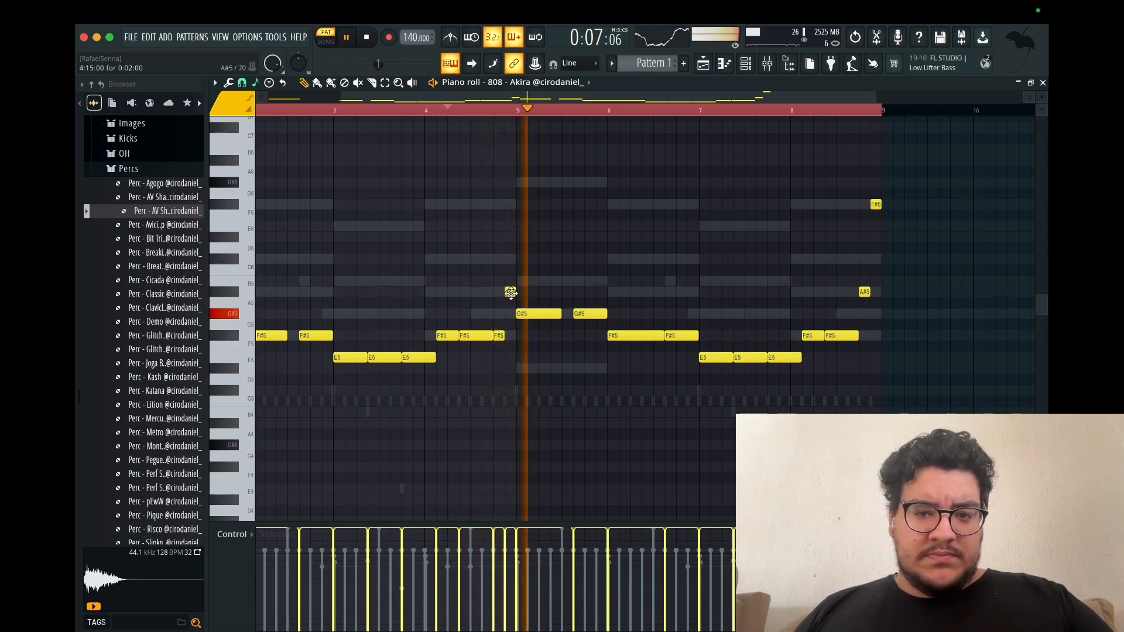
scroll(565, 402, down, 2)
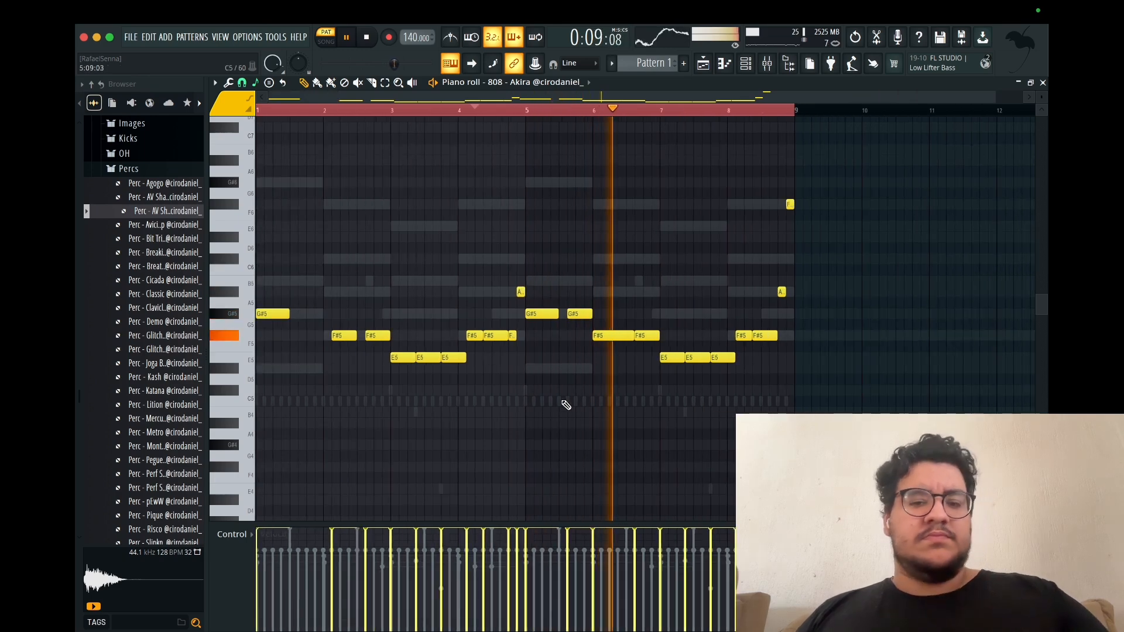
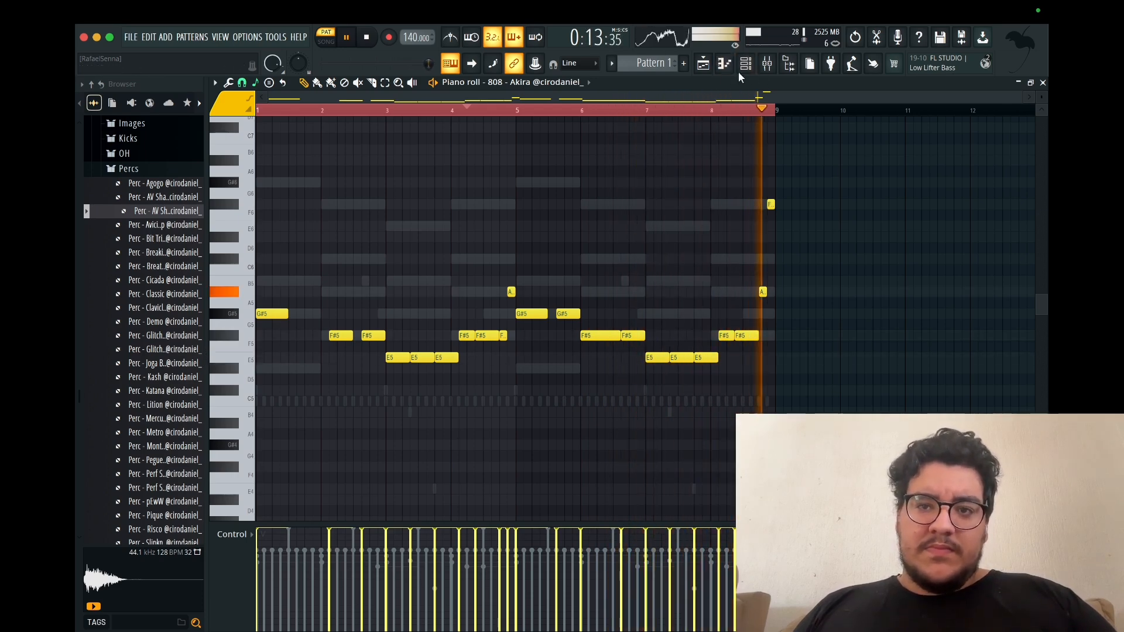
Step: Open the playlist arrangement and mute the Jun-6 V track for the intro playback
click(703, 65)
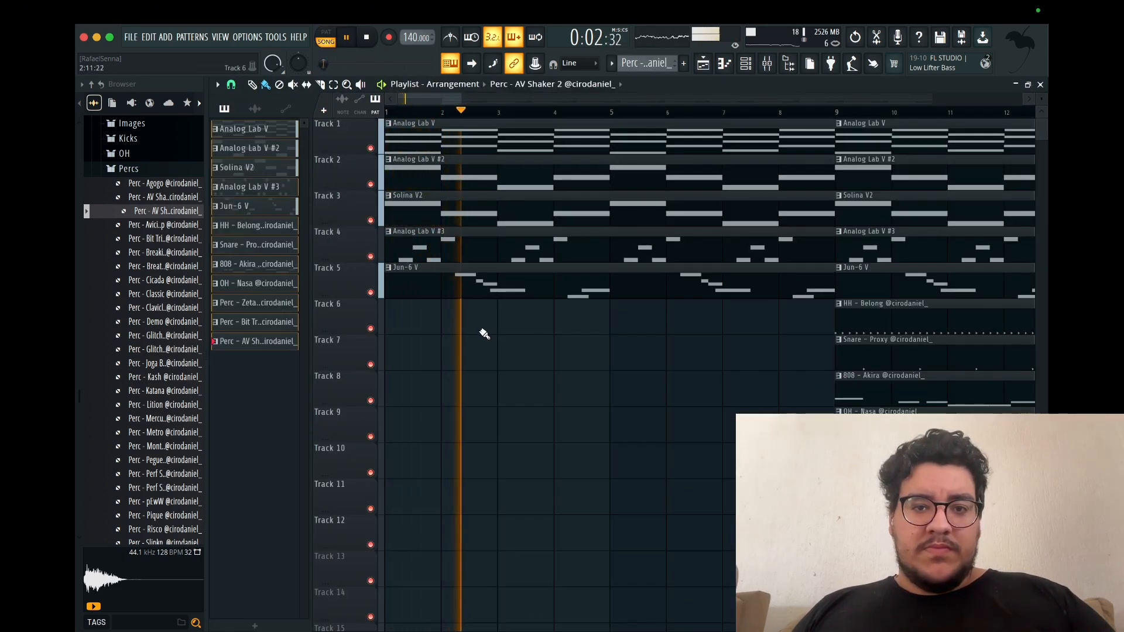
scroll(477, 334, down, 3)
scroll(461, 356, down, 1)
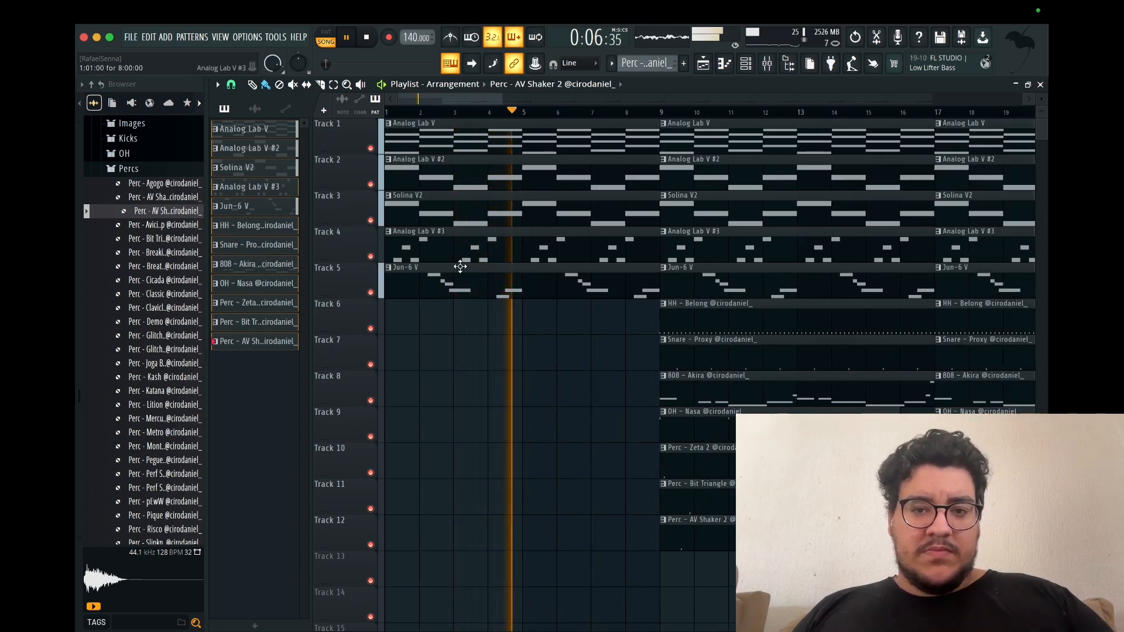
click(369, 256)
click(371, 292)
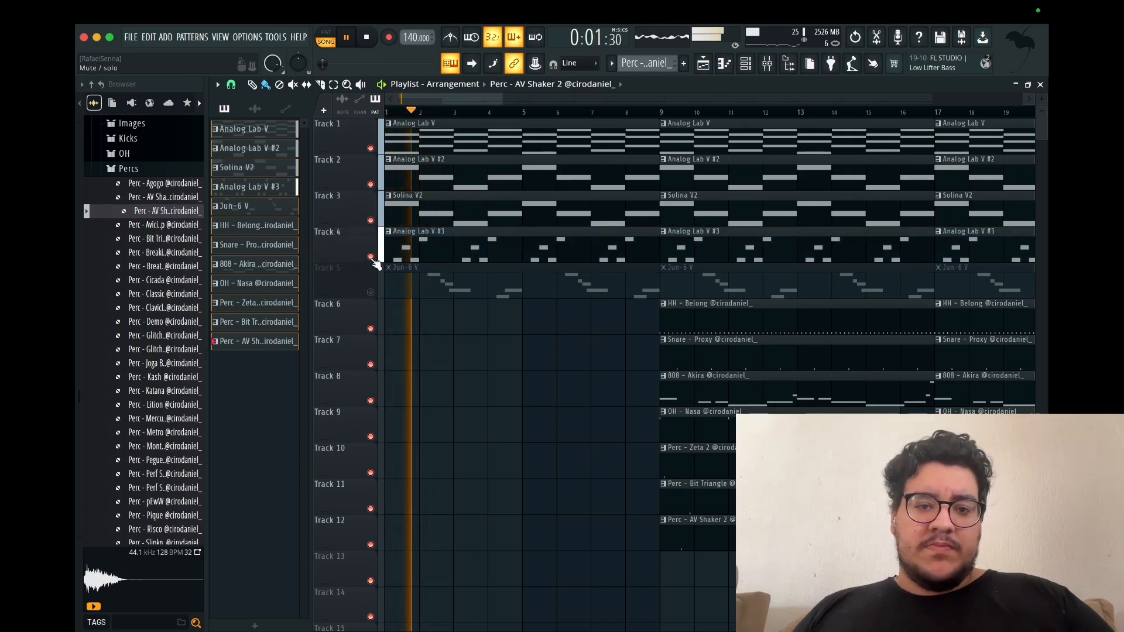
Step: Restart playback with the Jun-6 V track unmuted and the Analog Lab V #3 track muted
key(space)
key(space)
click(370, 292)
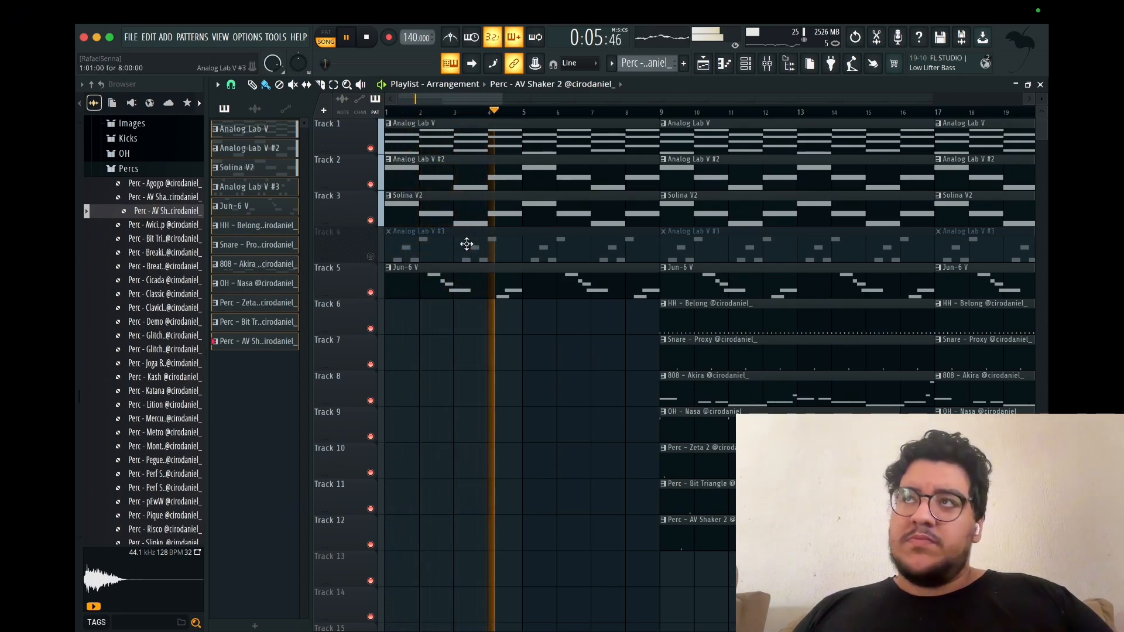
Step: Delete the Analog Lab V #3 clip from bars 1 to 8 and unmute Track 4
right_click(465, 244)
scroll(573, 350, down, 3)
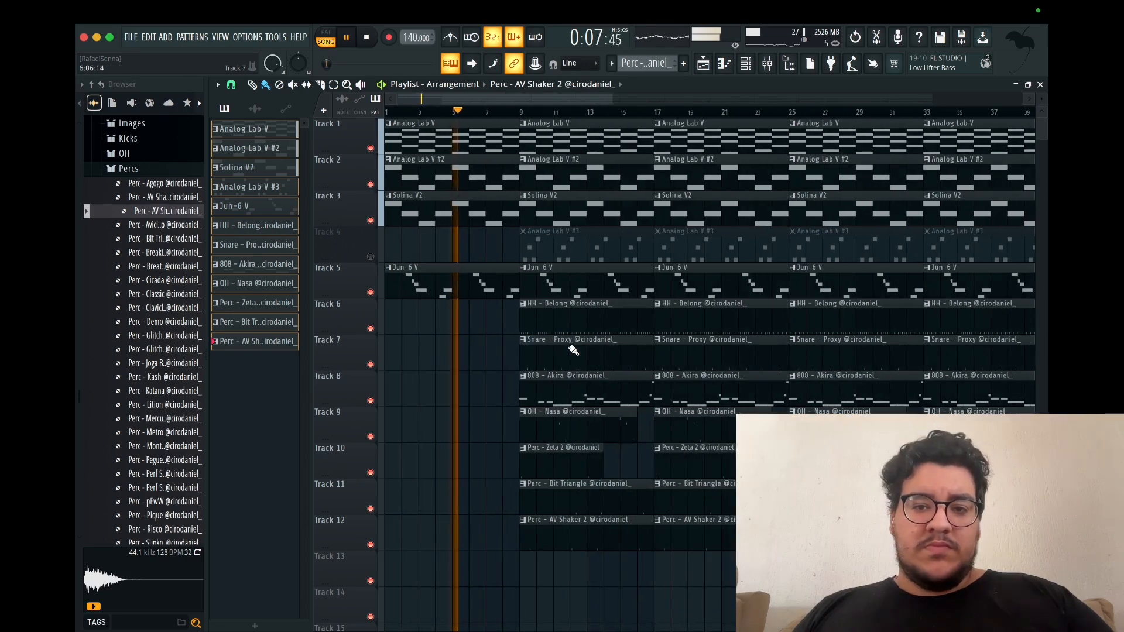
scroll(410, 264, down, 1)
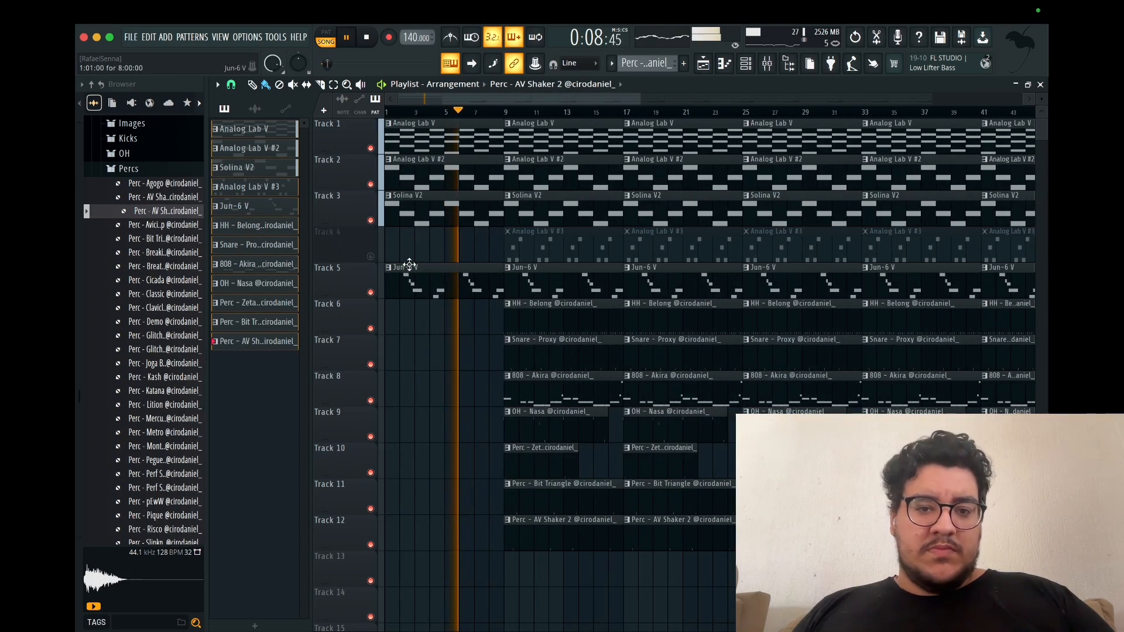
click(370, 256)
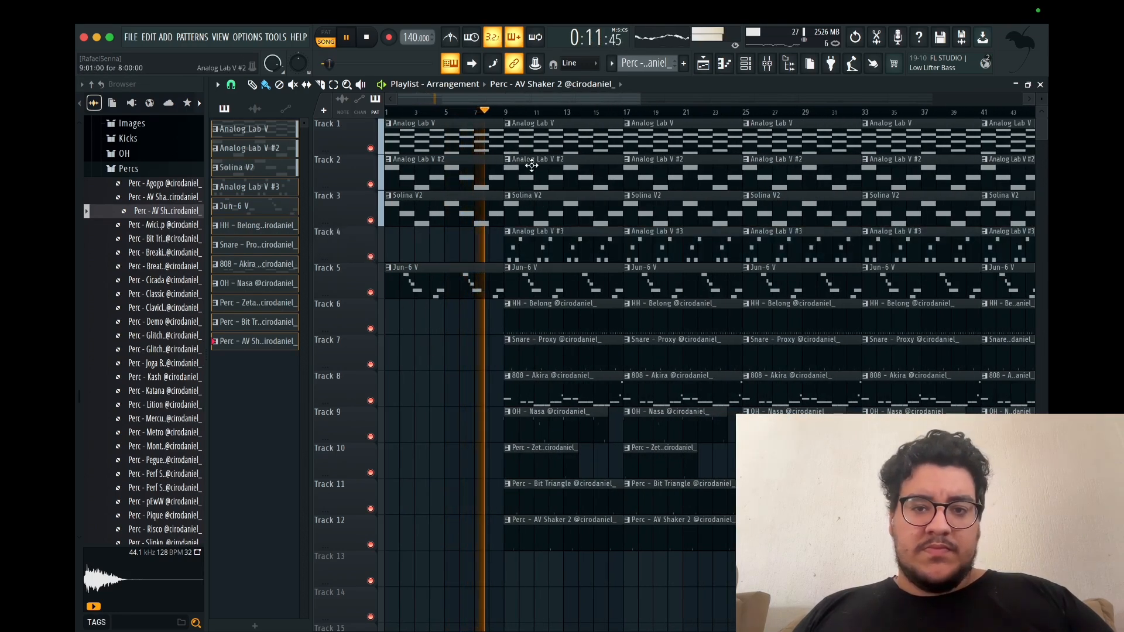
Step: Delete the Analog Lab V #2 clips from bars 9 to 40 on Track 2
scroll(543, 226, down, 3)
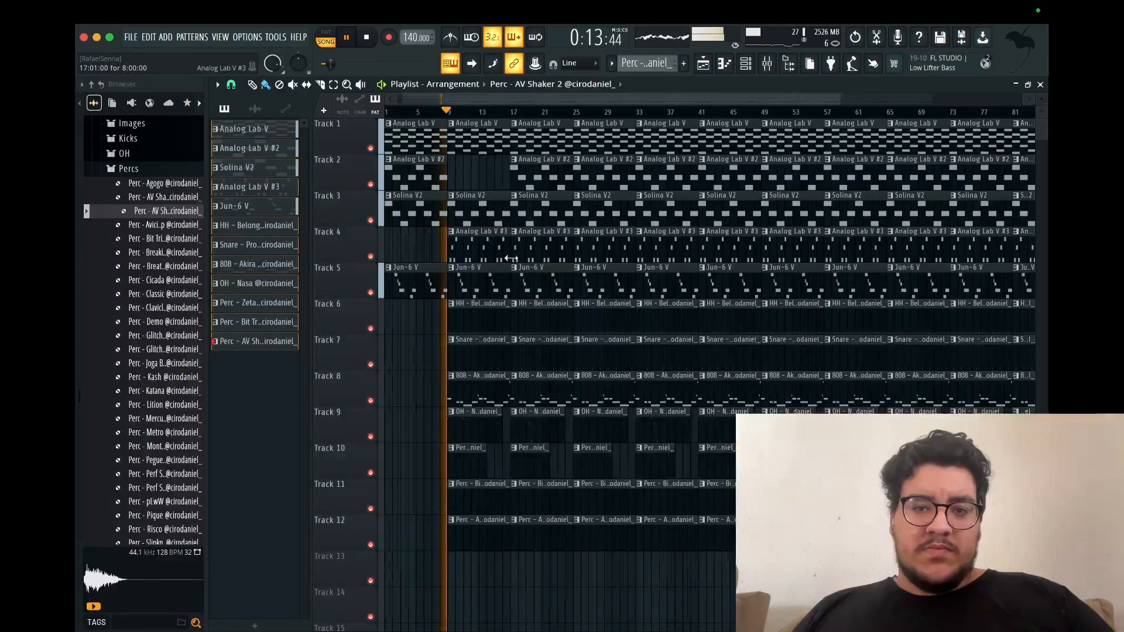
scroll(518, 234, up, 2)
right_click(542, 186)
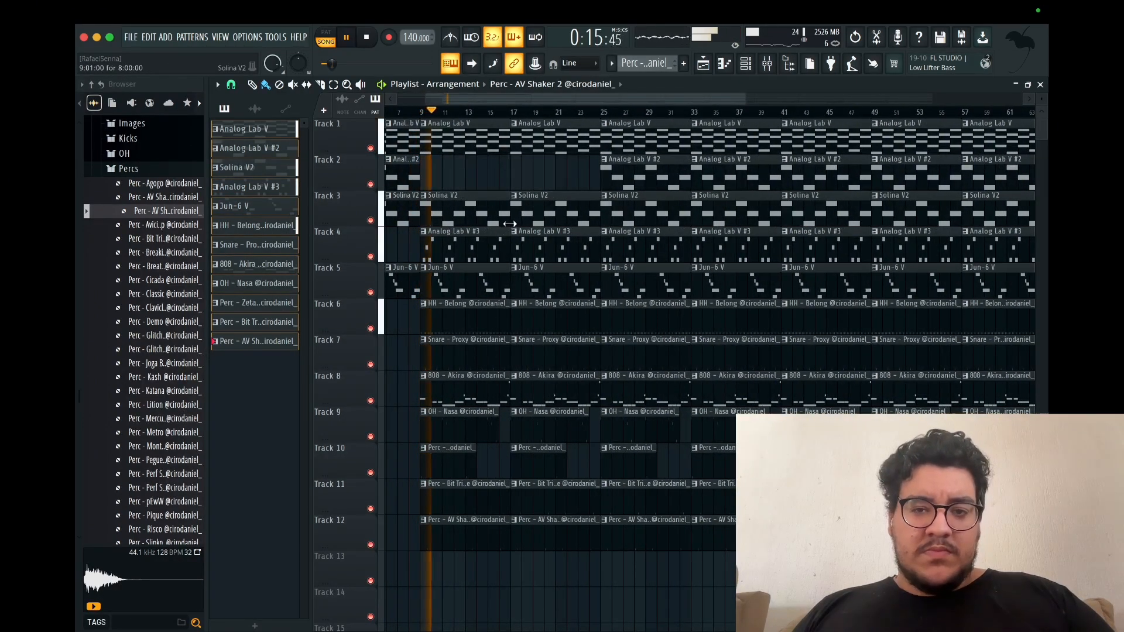
scroll(557, 311, up, 1)
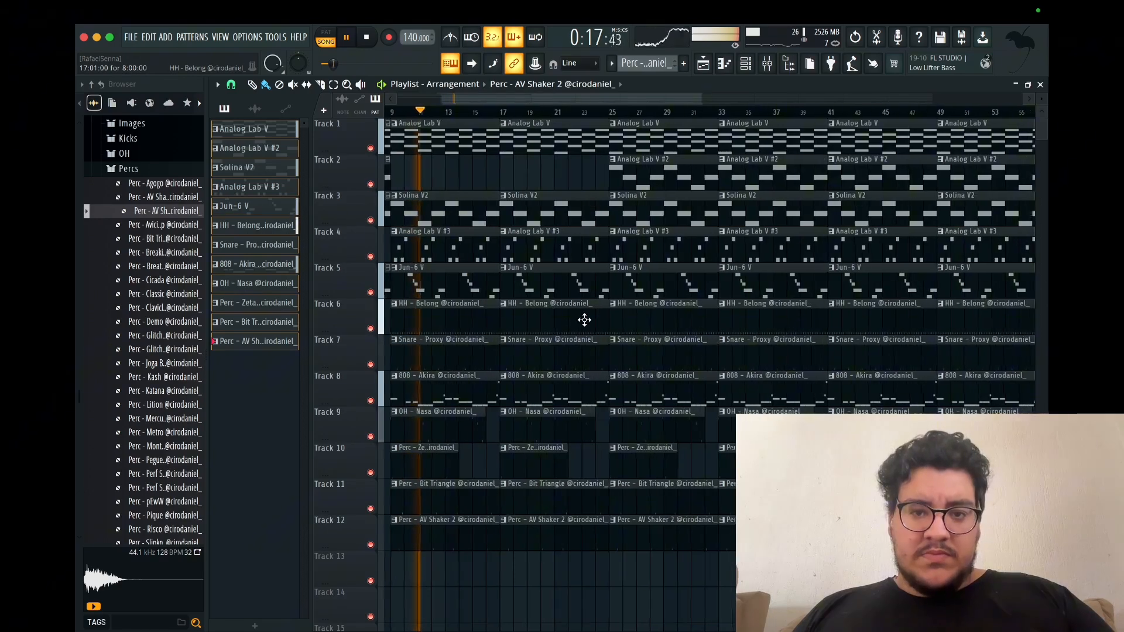
right_click(656, 175)
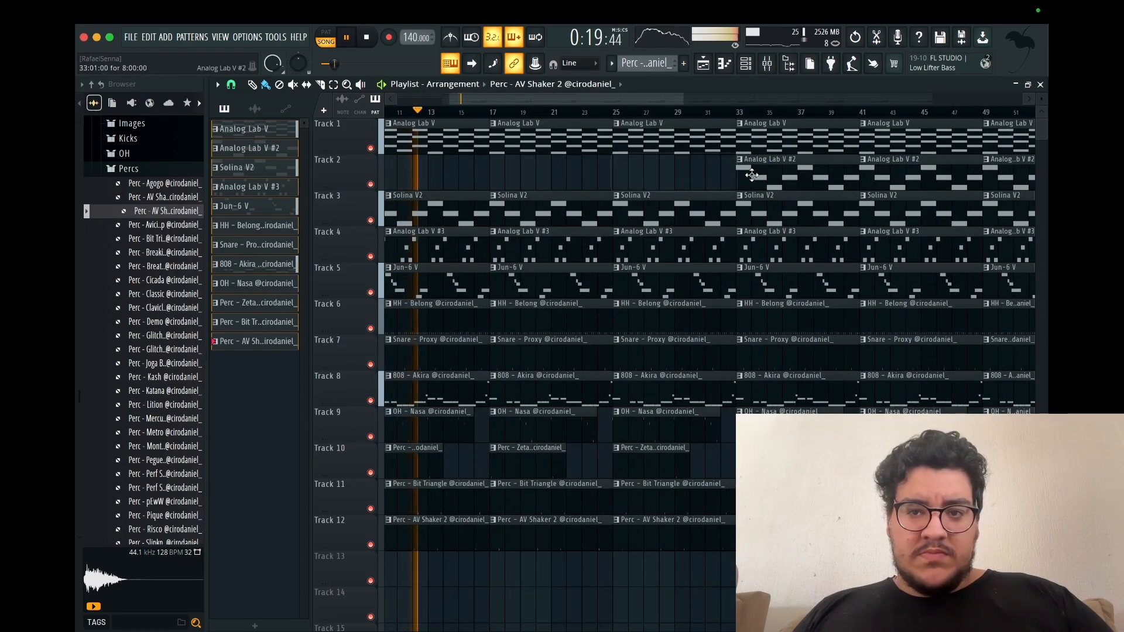
right_click(777, 177)
scroll(670, 270, down, 1)
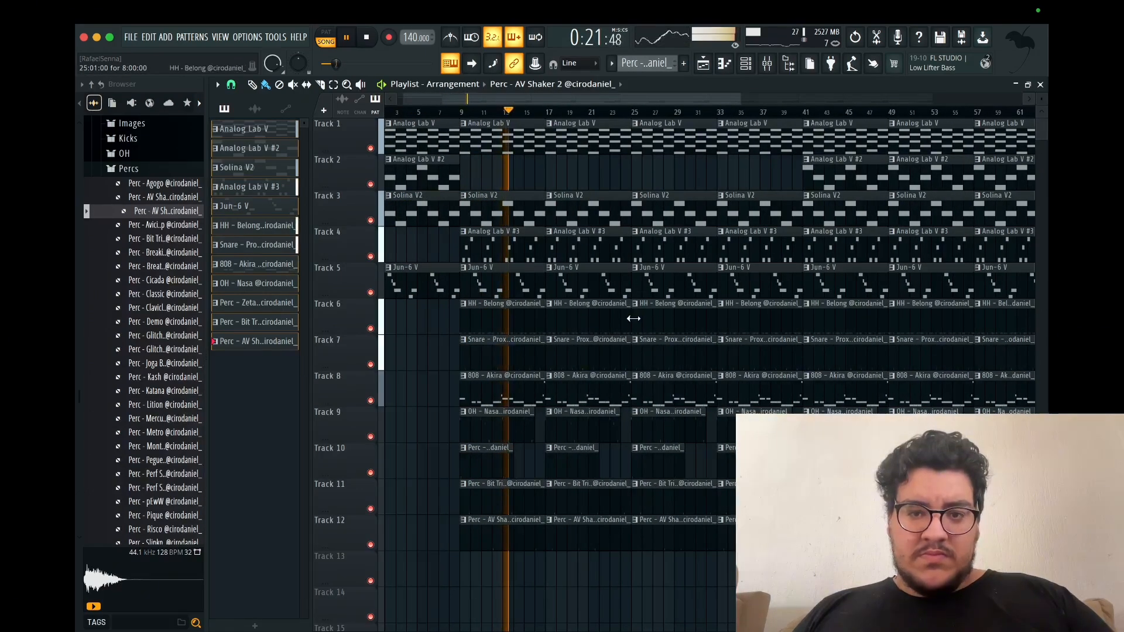
Step: Delete the Jun-6 V clip from bars 25 to 32 on Track 5
scroll(636, 319, up, 1)
scroll(656, 325, up, 2)
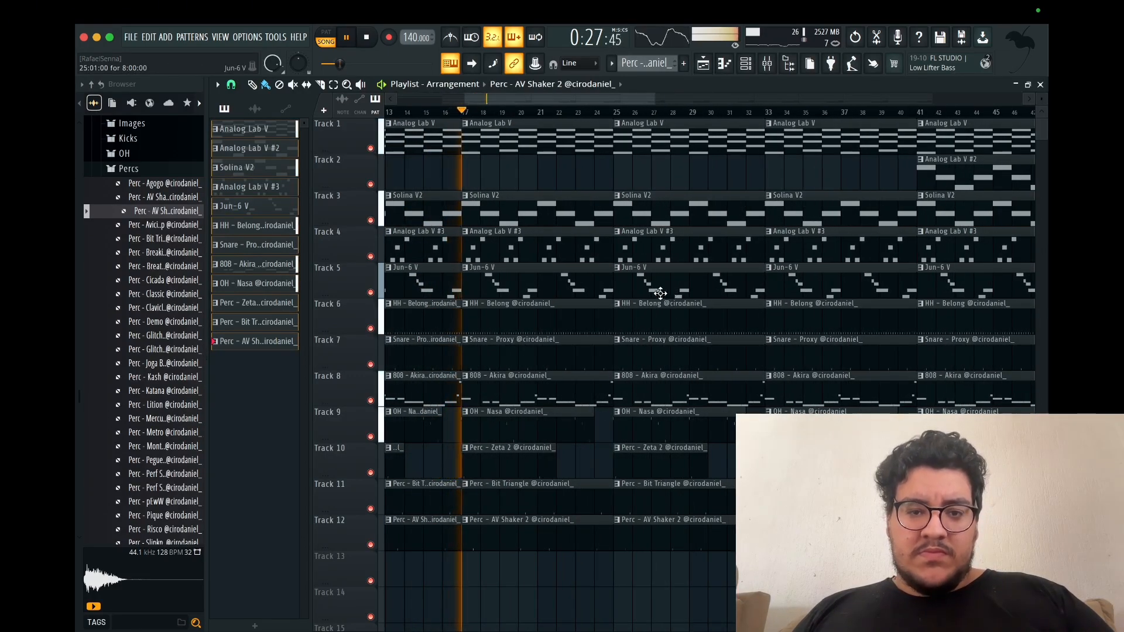
scroll(644, 303, down, 2)
scroll(643, 302, up, 2)
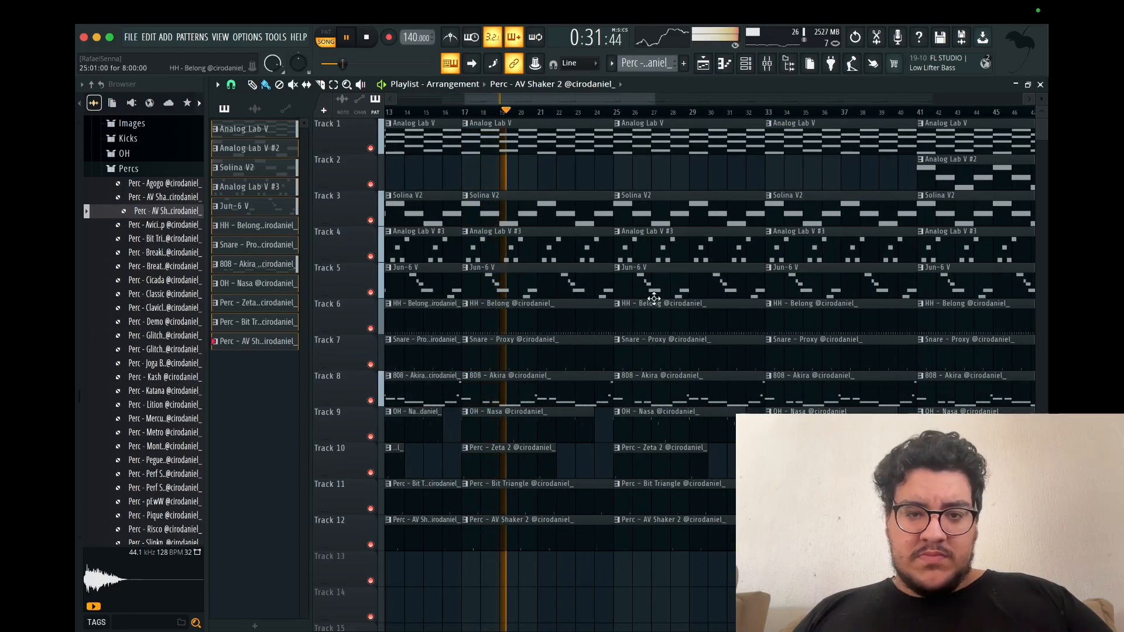
scroll(471, 250, down, 3)
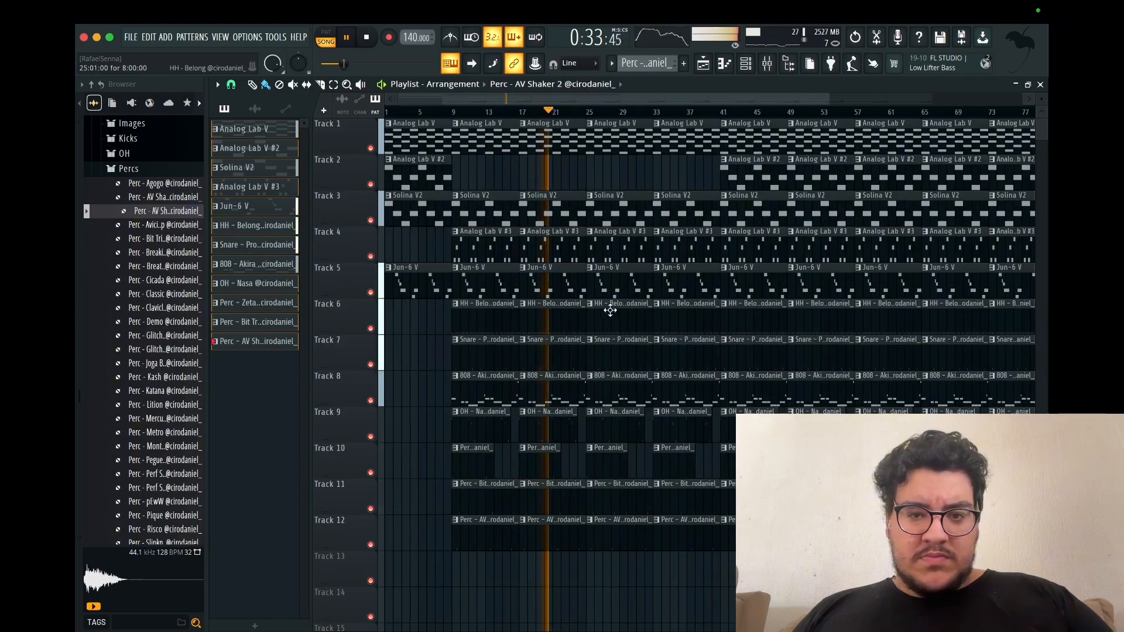
scroll(599, 290, up, 3)
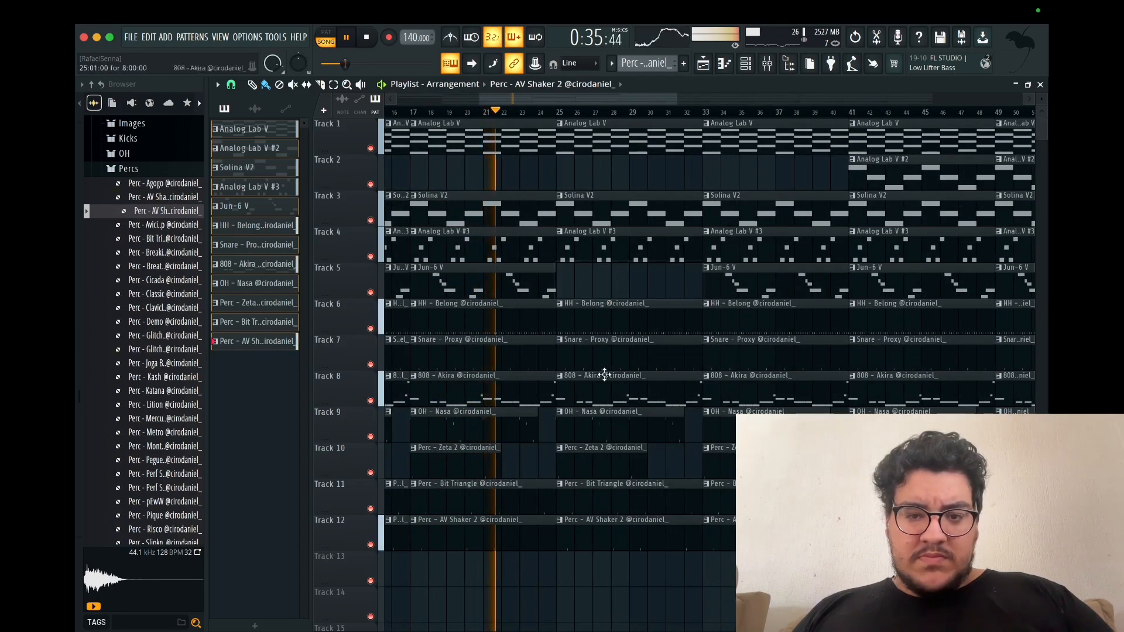
Step: Delete the AV Shaker 2, Bit Triangle, Zeta 2 and Analog Lab V #3 clips from bars 25 to 32, replaying from just before bar 25
scroll(598, 445, up, 1)
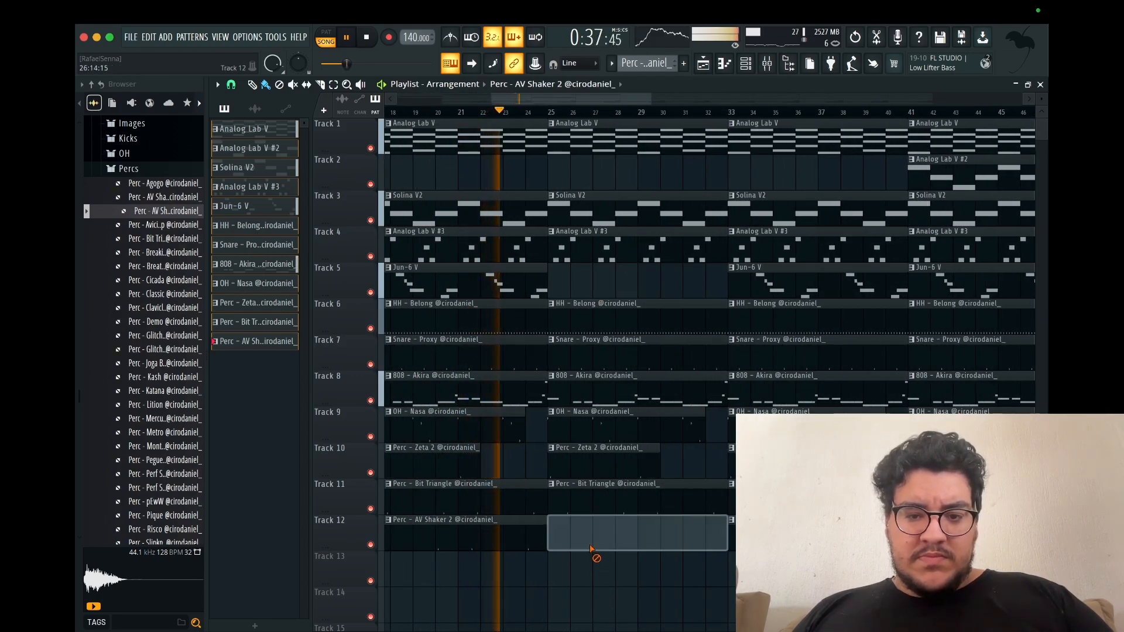
right_click(594, 530)
right_click(592, 504)
right_click(590, 475)
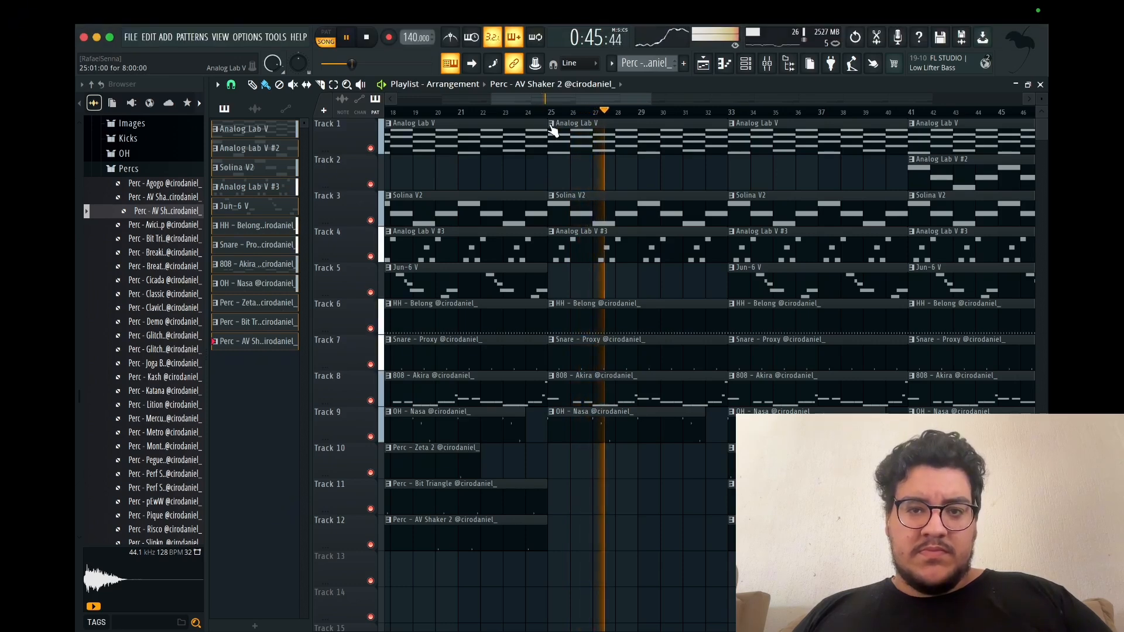
click(530, 111)
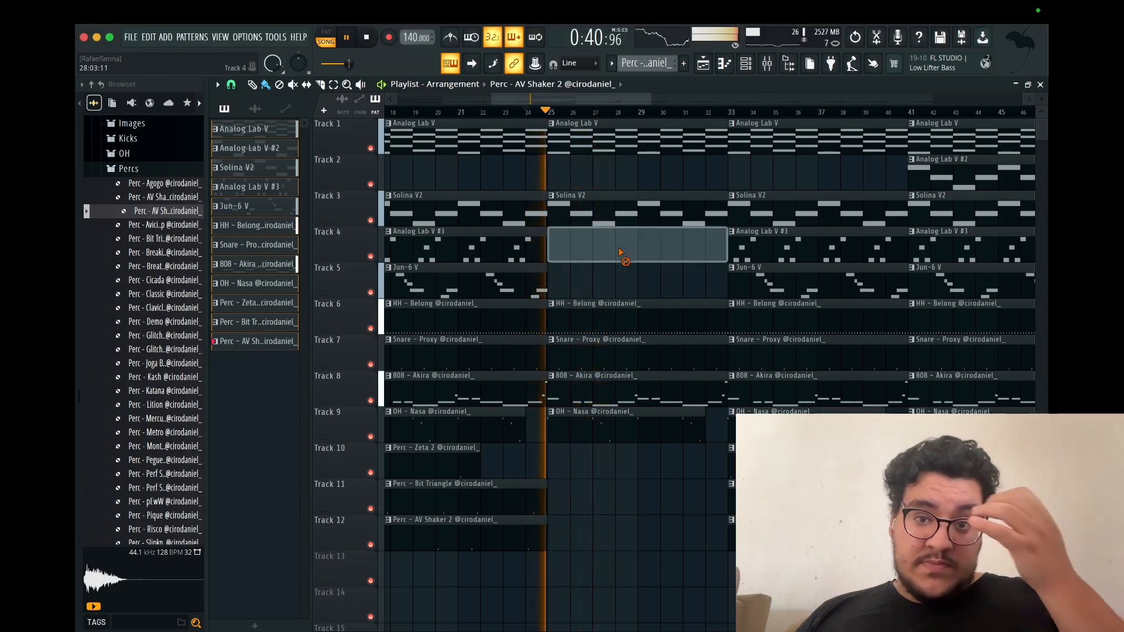
right_click(622, 249)
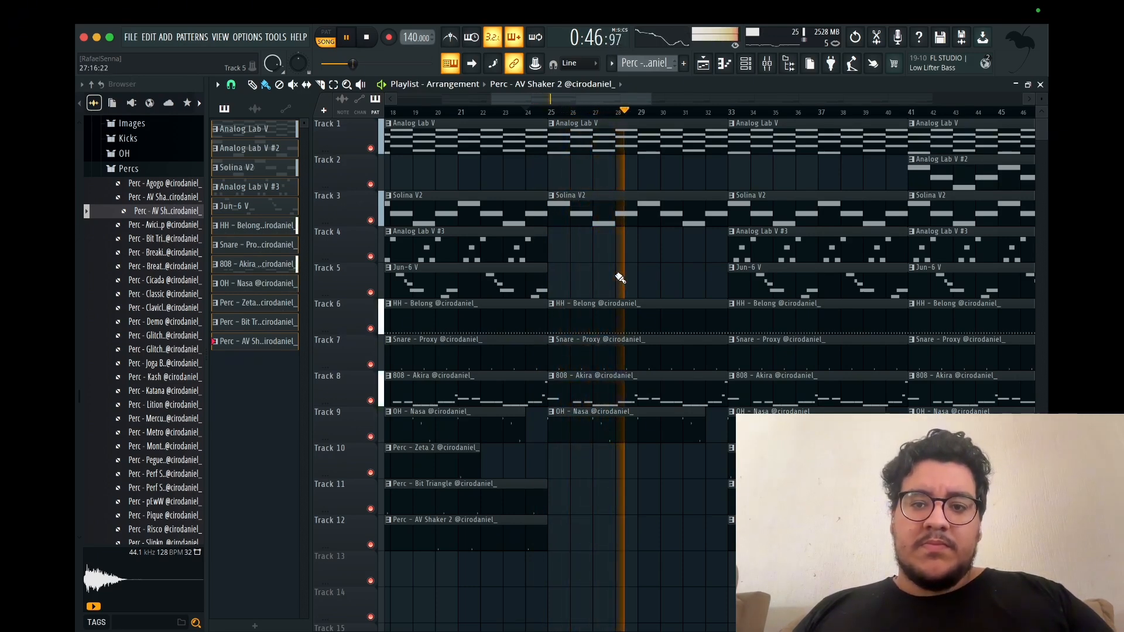
Step: Delete the Jun-6 V, AV Shaker 2 and Bit Triangle clips from bars 33 to 40
scroll(621, 278, down, 1)
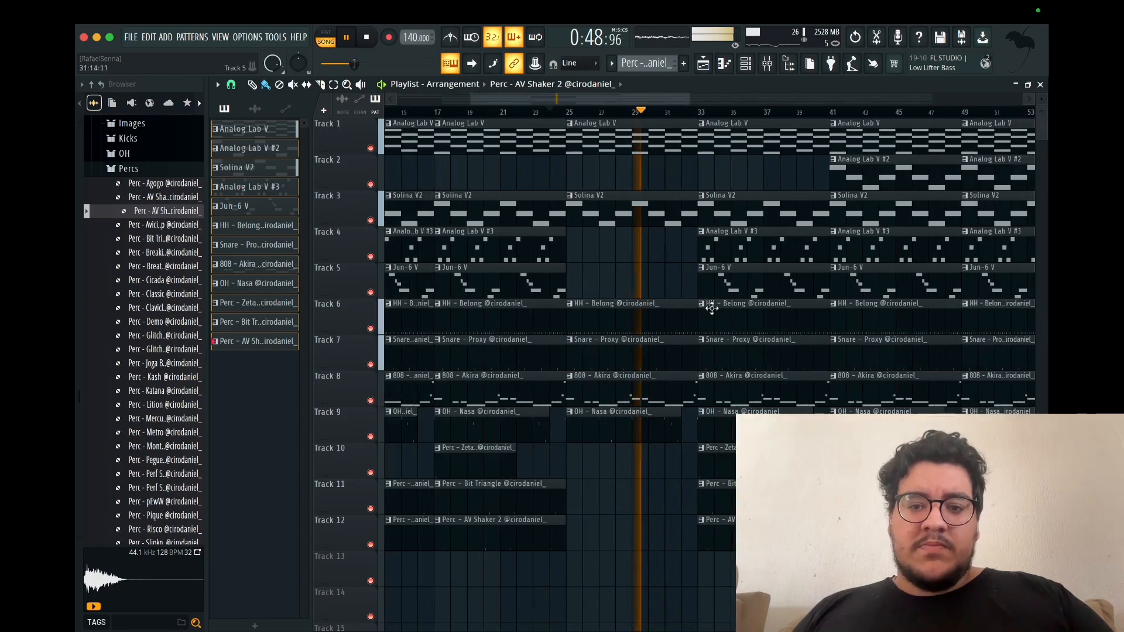
scroll(752, 326, up, 2)
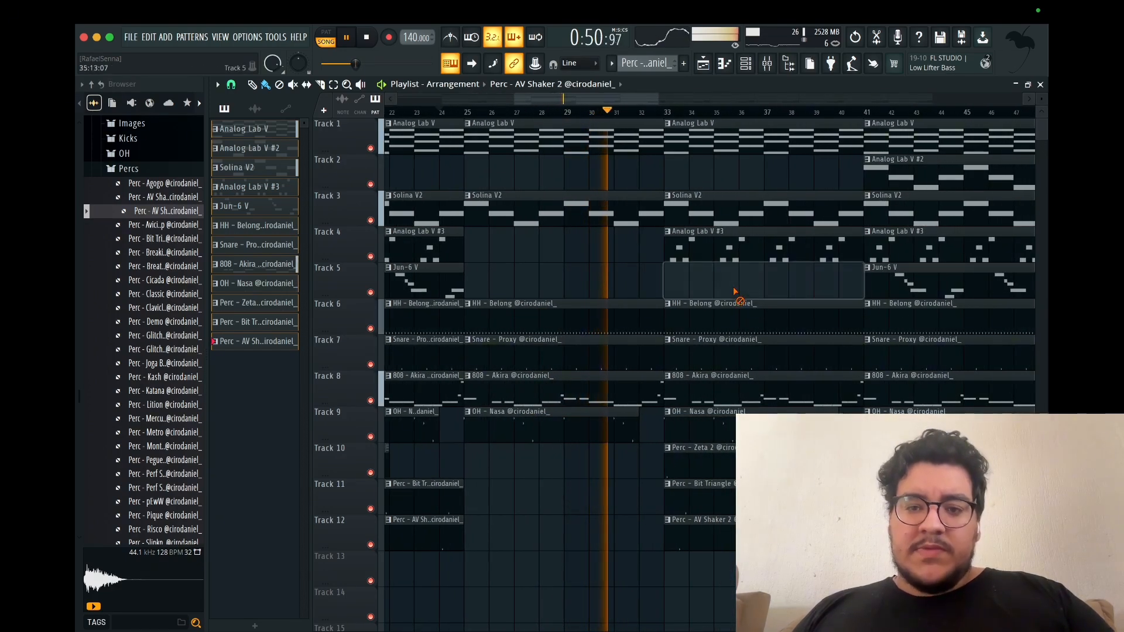
right_click(739, 294)
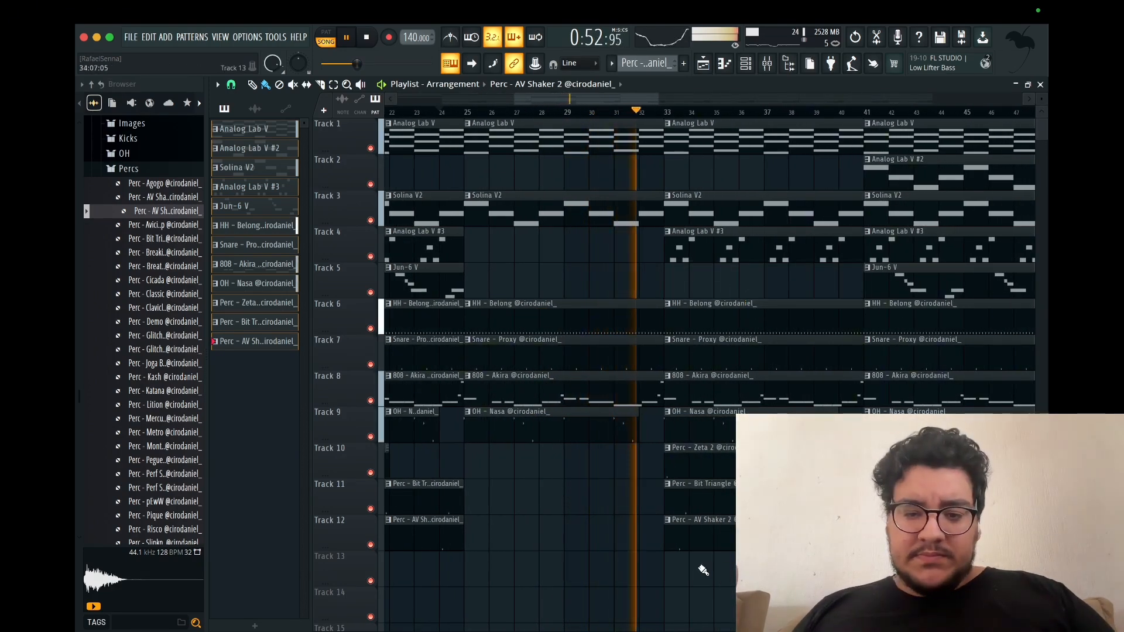
right_click(702, 533)
right_click(704, 515)
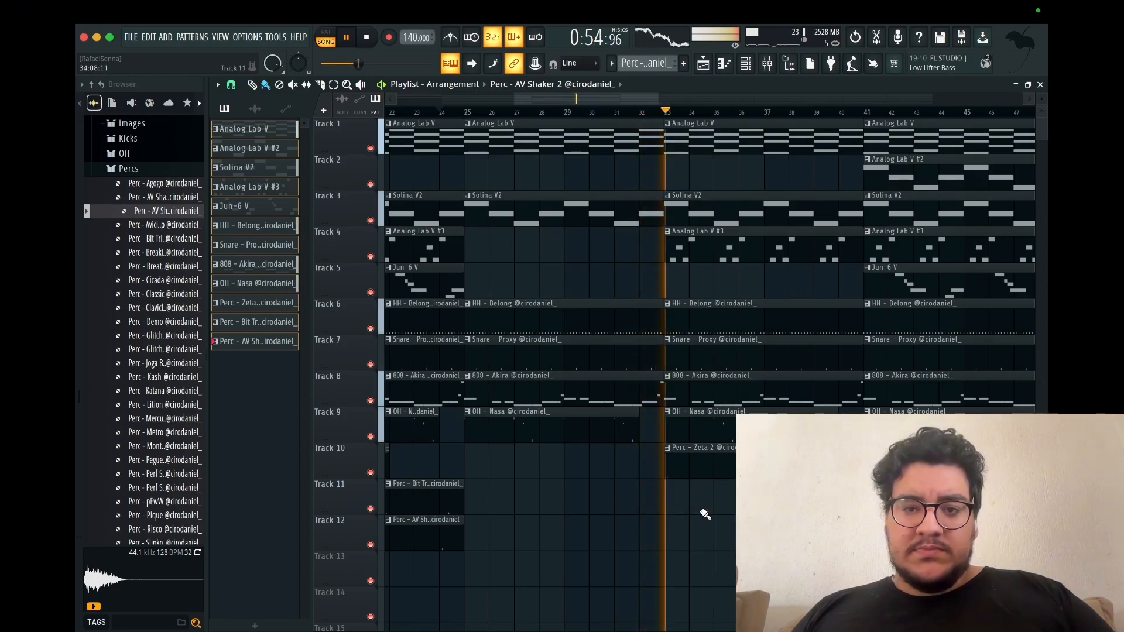
Step: Delete the AV Shaker 2 and Jun-6 V clips from bars 41 to 48
scroll(705, 513, down, 2)
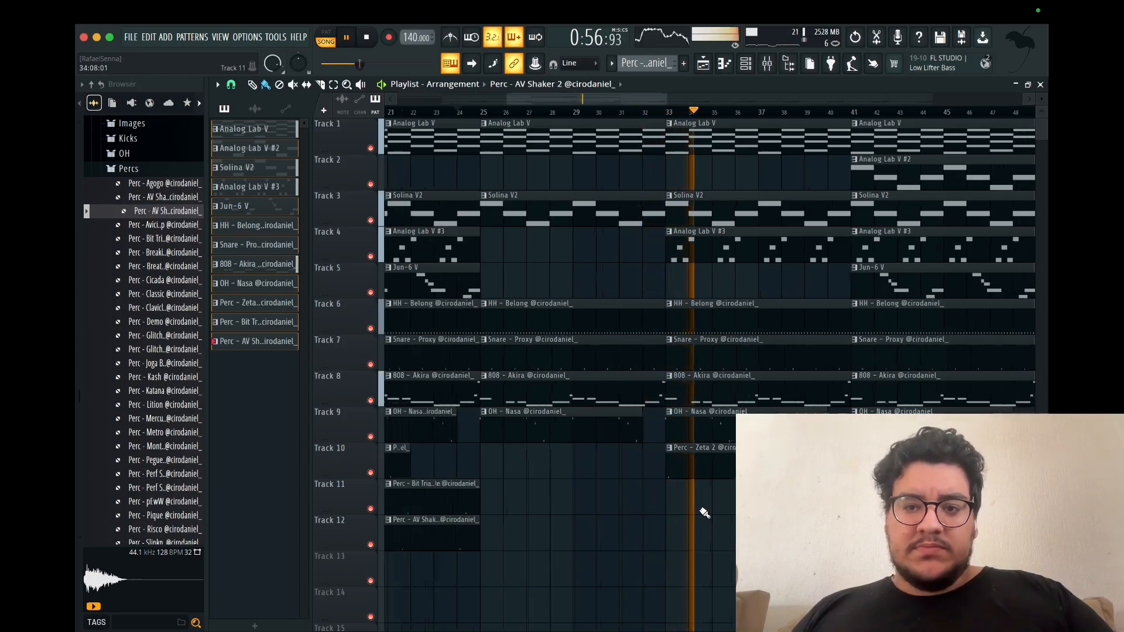
scroll(707, 511, down, 3)
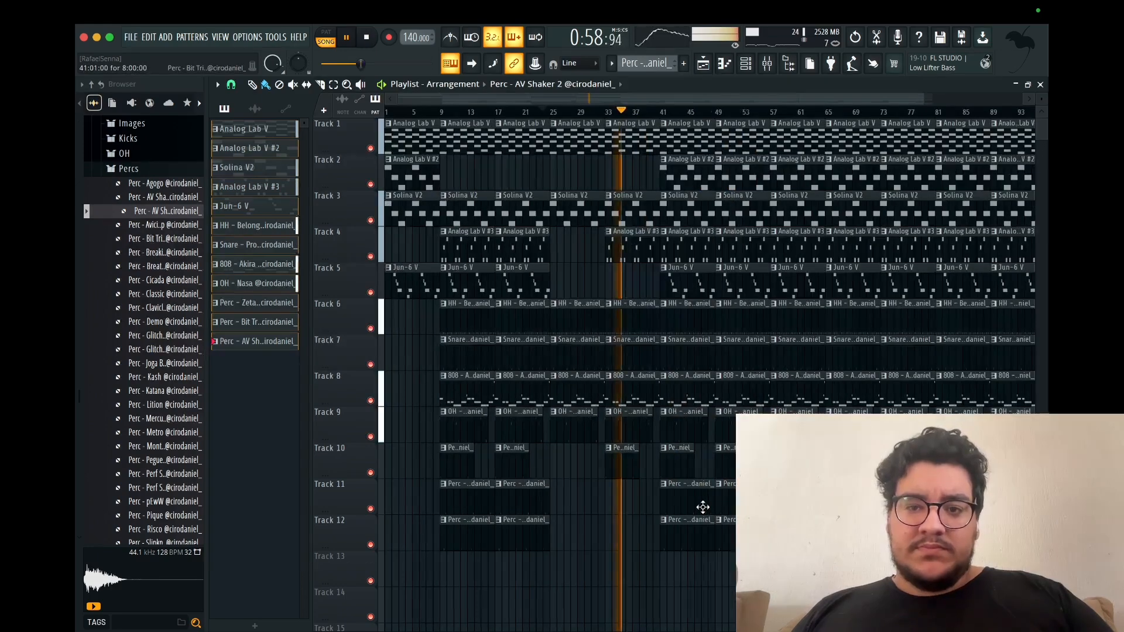
scroll(679, 501, up, 3)
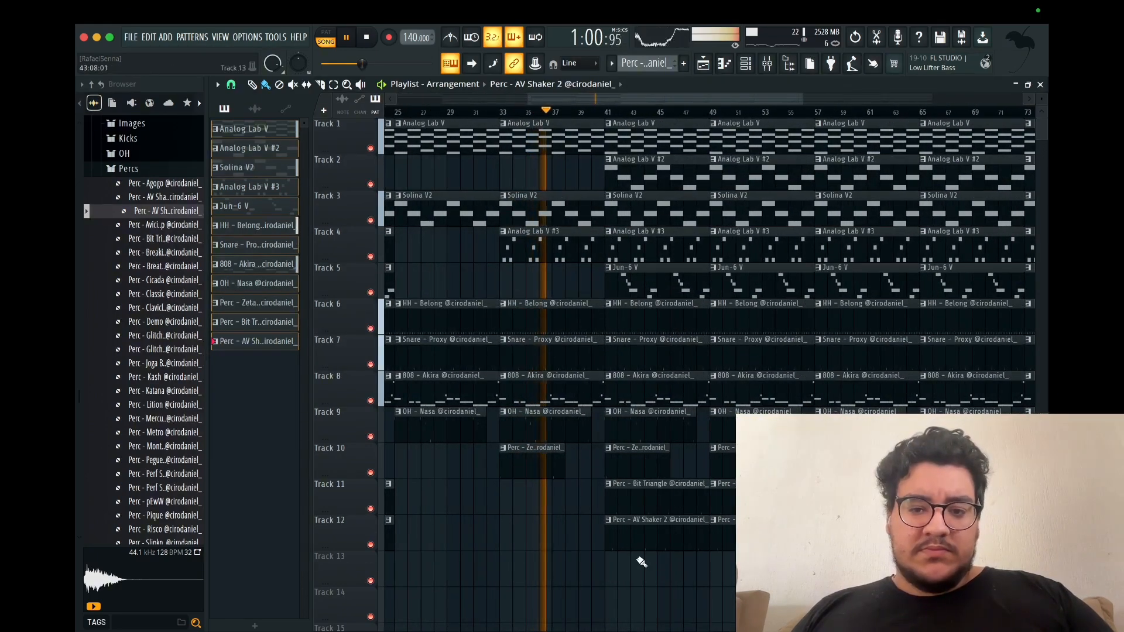
scroll(642, 561, up, 1)
right_click(640, 534)
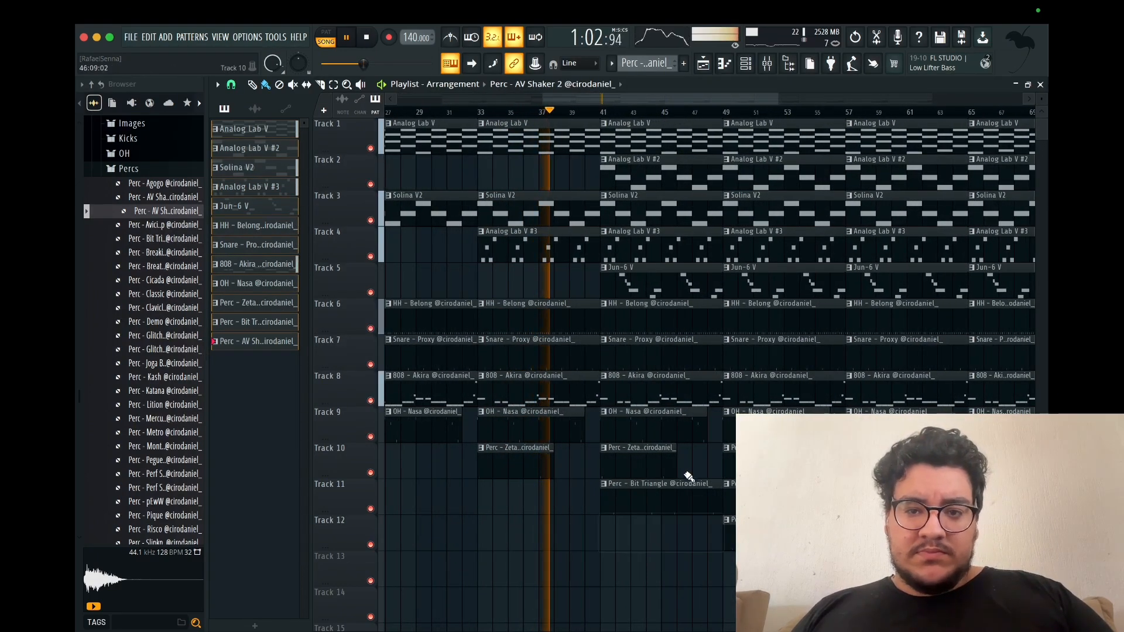
scroll(689, 474, down, 2)
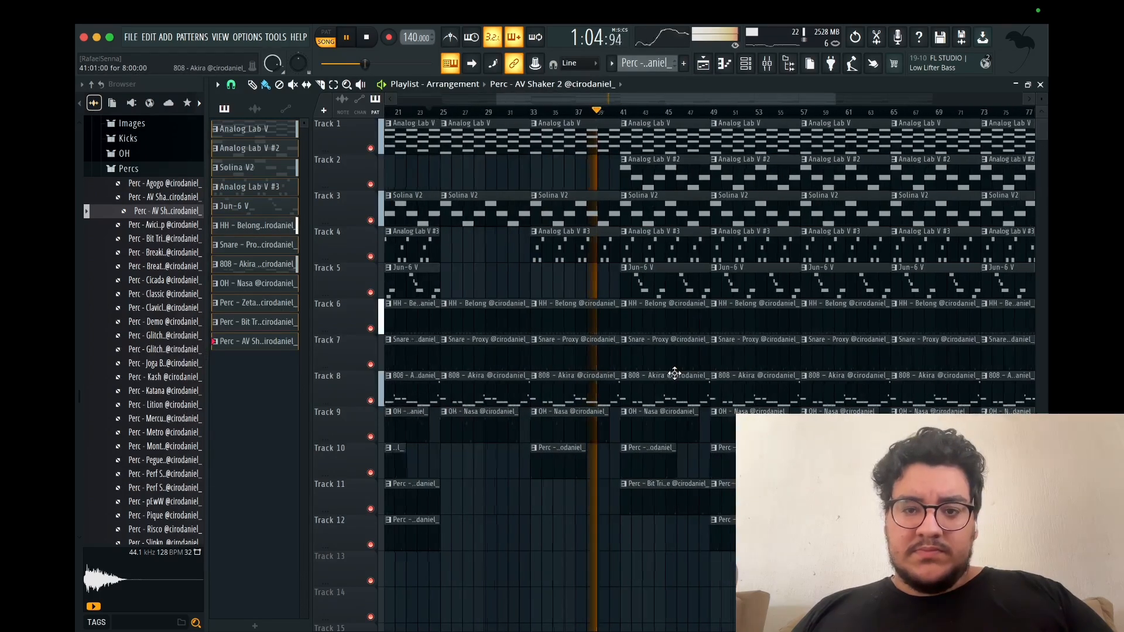
scroll(691, 310, down, 1)
right_click(673, 284)
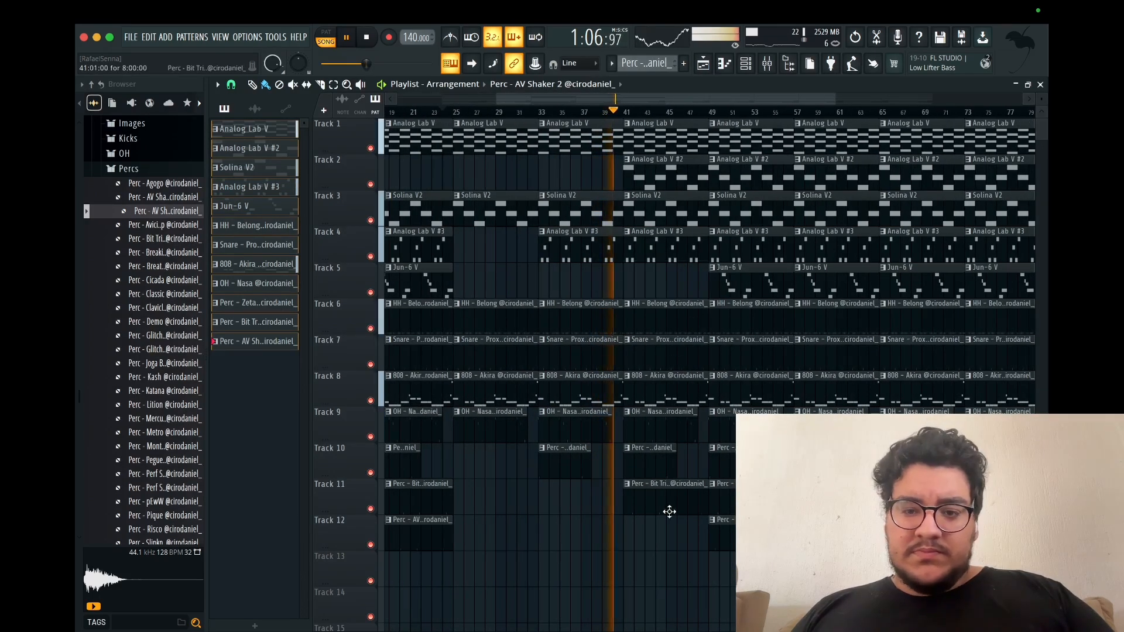
Step: Delete the Analog Lab V #2 clips from bars 41 to 56 on Track 2
scroll(692, 544, up, 2)
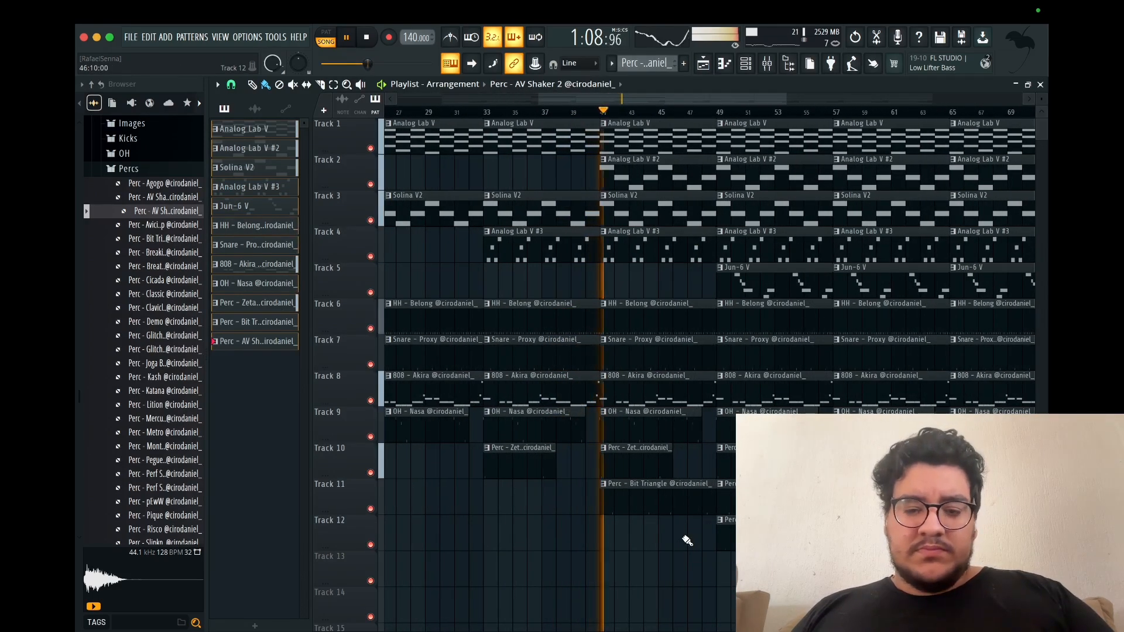
scroll(692, 538, up, 1)
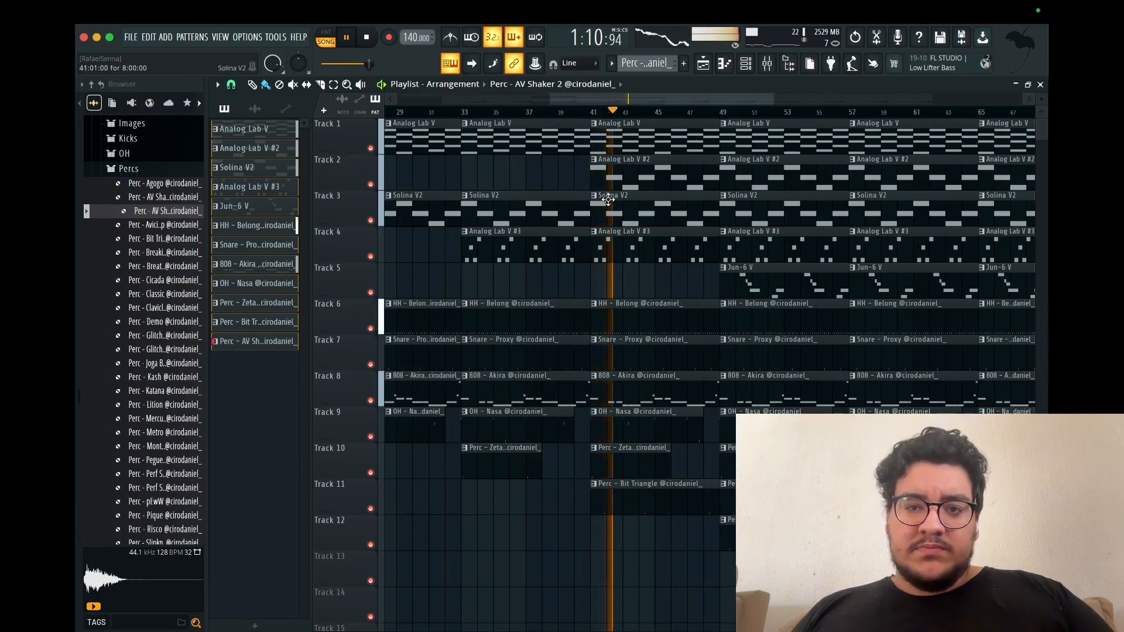
scroll(621, 193, down, 3)
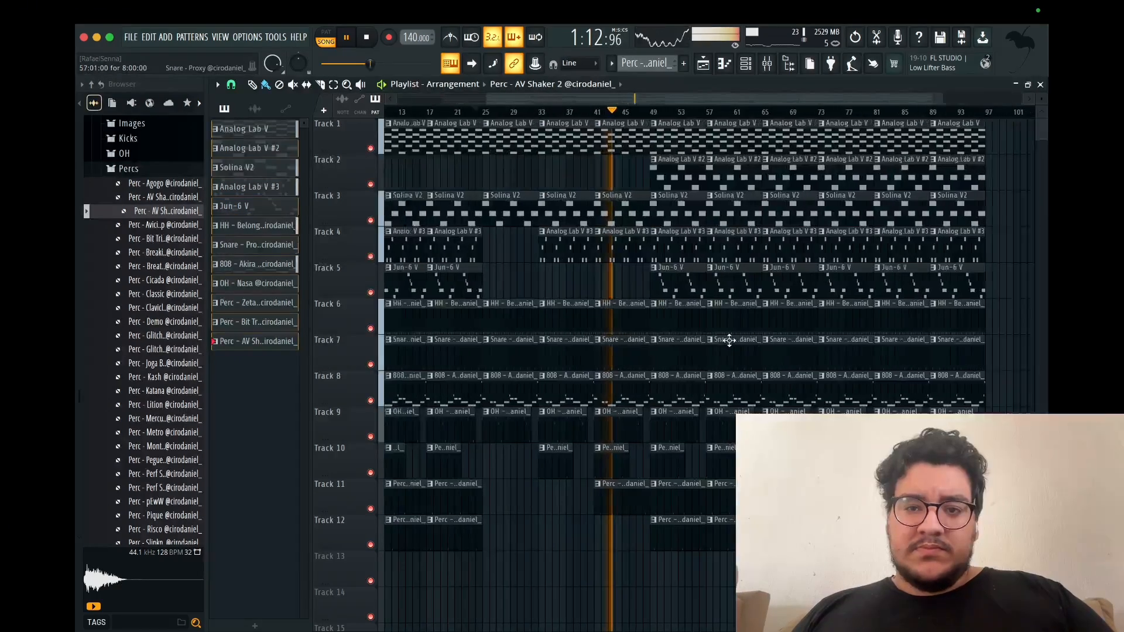
scroll(698, 336, up, 2)
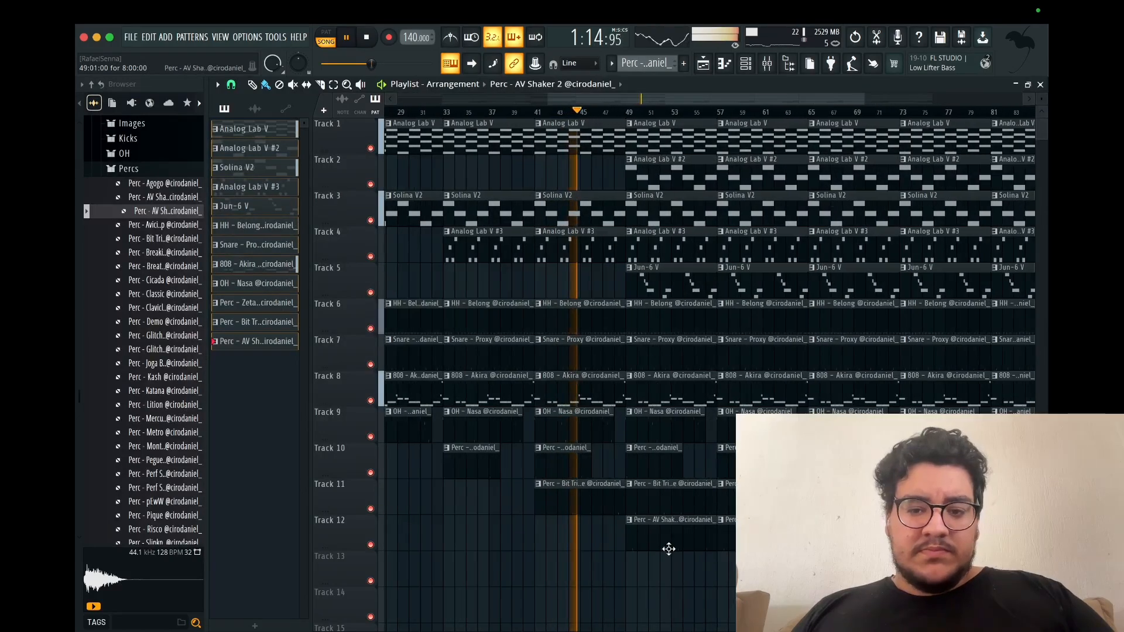
scroll(669, 549, up, 2)
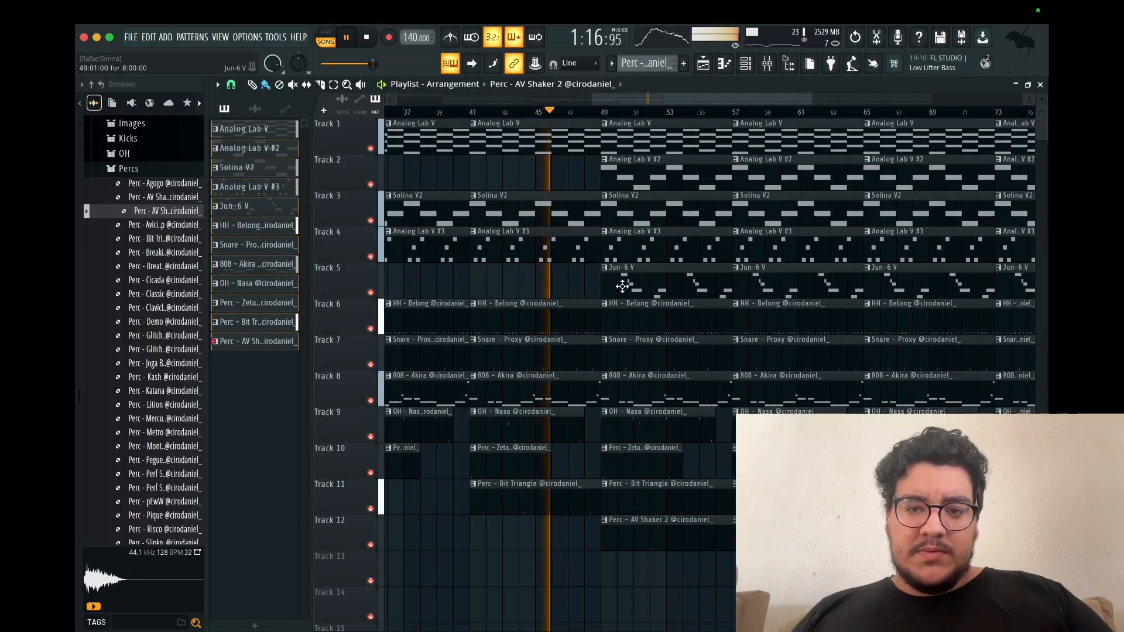
right_click(651, 155)
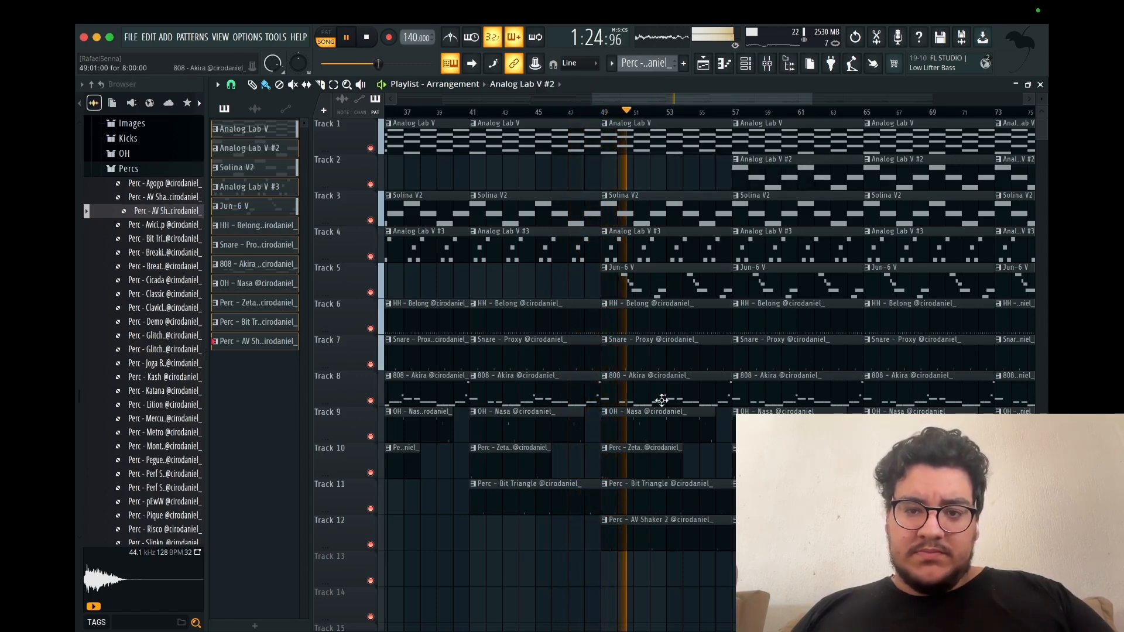
ctrl+scroll(662, 400, down, 5)
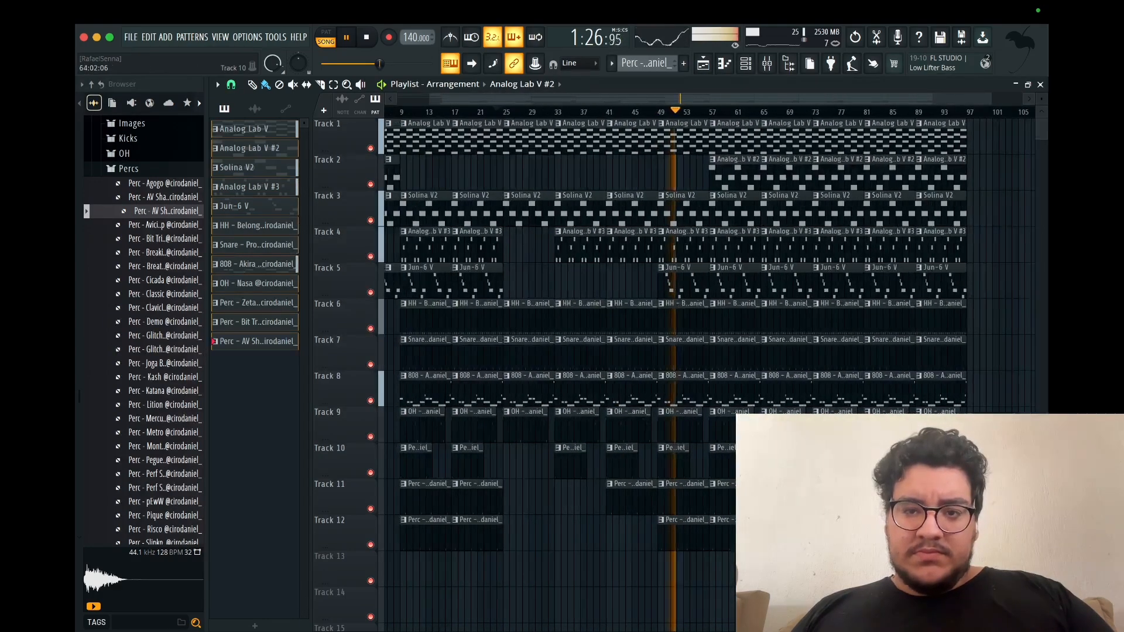
ctrl+scroll(756, 463, up, 5)
ctrl+scroll(771, 463, up, 2)
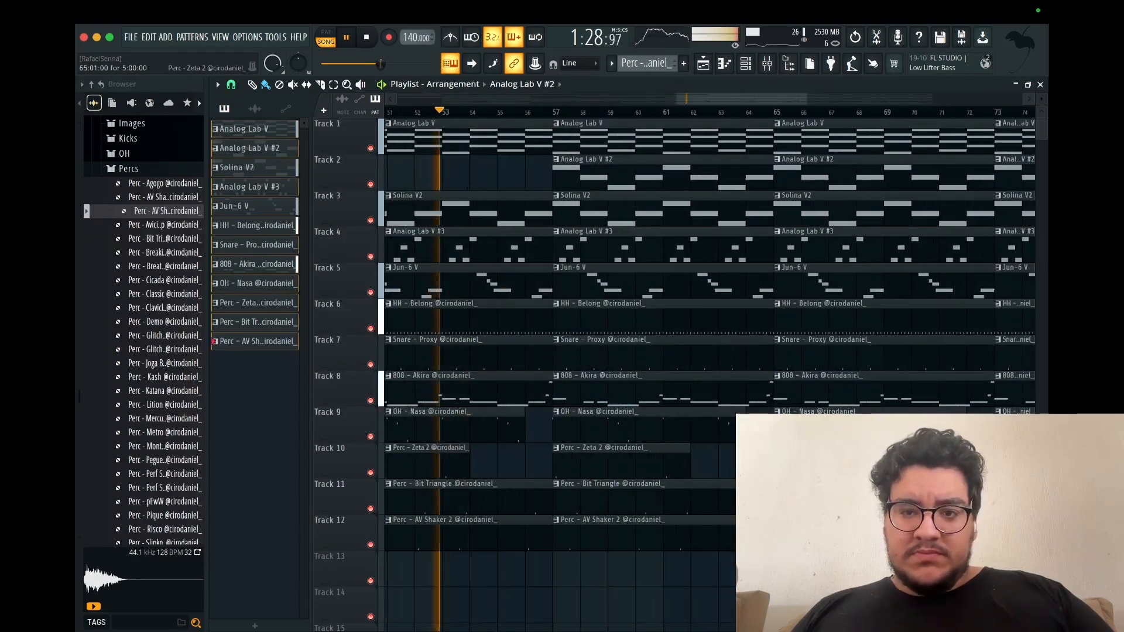
Step: Delete the Analog Lab V #2 clip from bars 57 to 64 on Track 2
ctrl+scroll(772, 462, down, 2)
scroll(771, 462, right, 4)
right_click(497, 170)
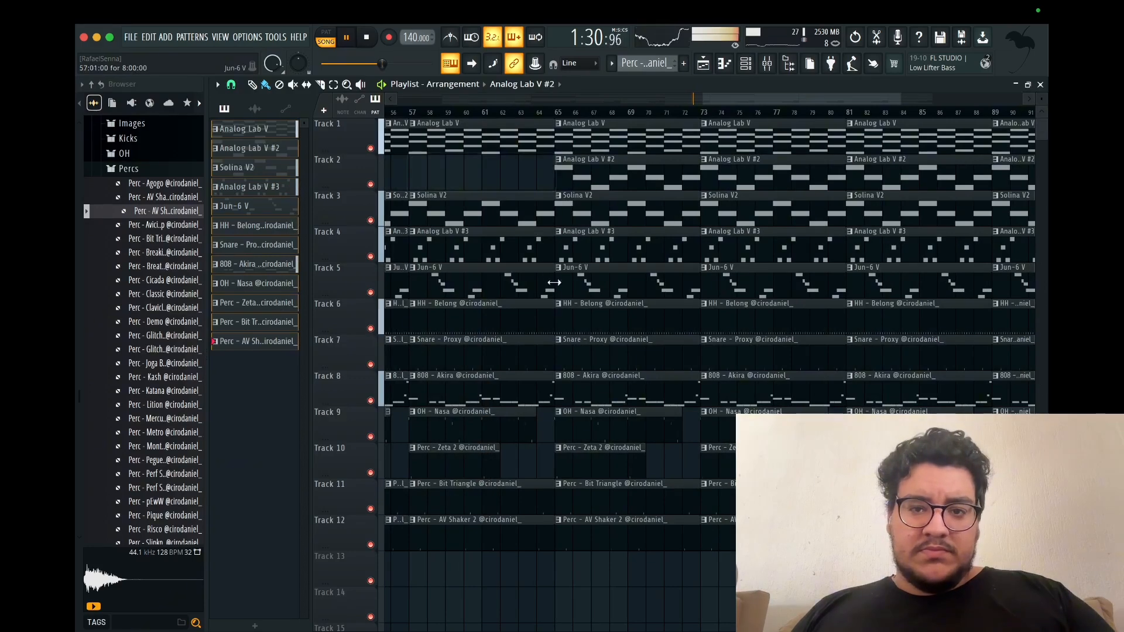
Step: Delete the 808 - Akira and HH - Belong clips from bars 65 to 72 on Tracks 8 and 6
scroll(521, 299, left, 5)
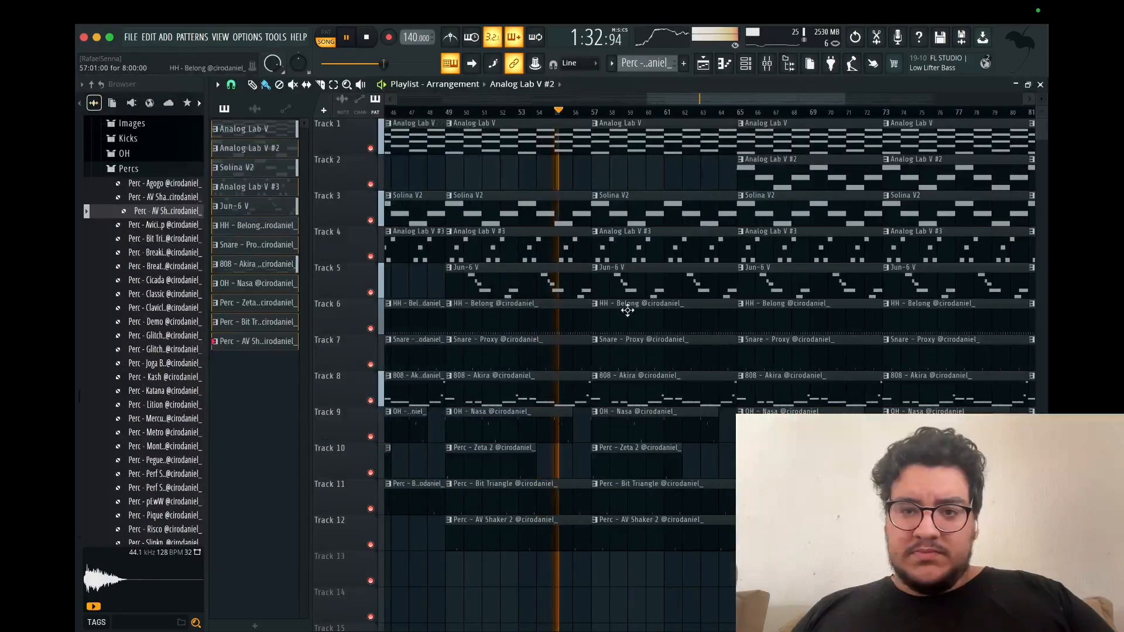
scroll(627, 307, right, 2)
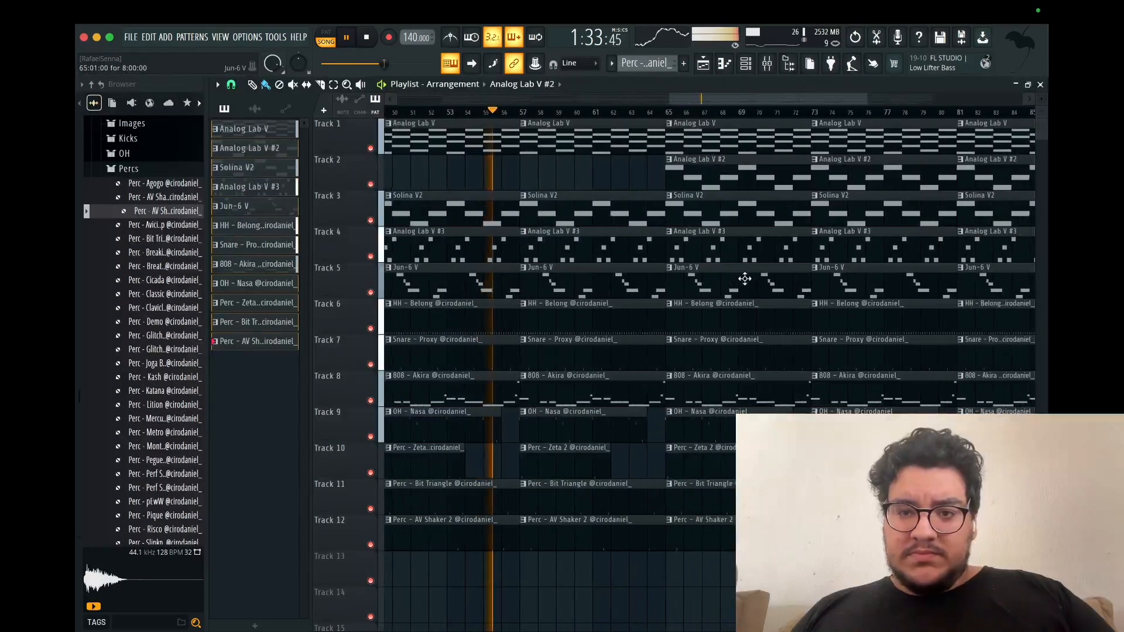
right_click(713, 391)
right_click(698, 323)
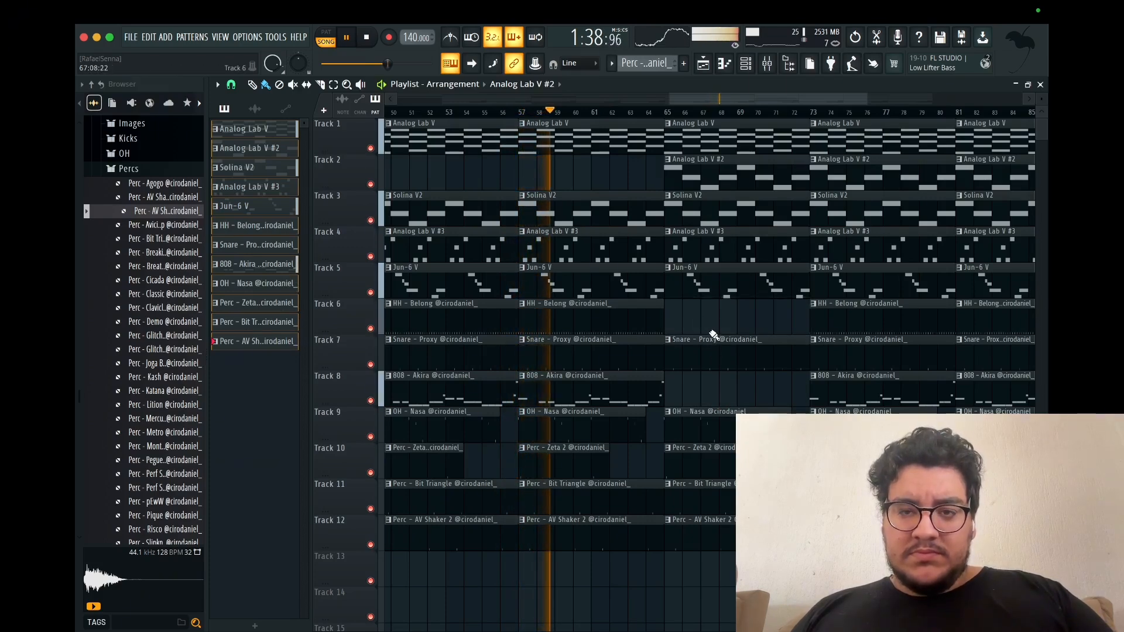
Step: Select the clips on all tracks from bar 65 to the end of the arrangement
scroll(728, 337, down, 3)
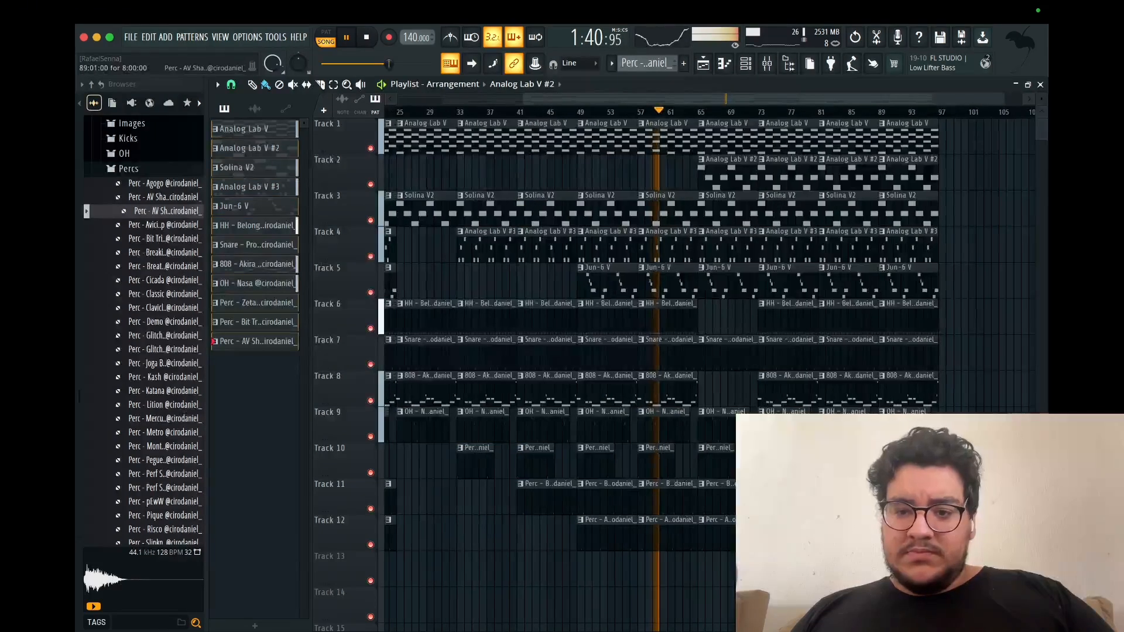
drag(963, 585, 708, 72)
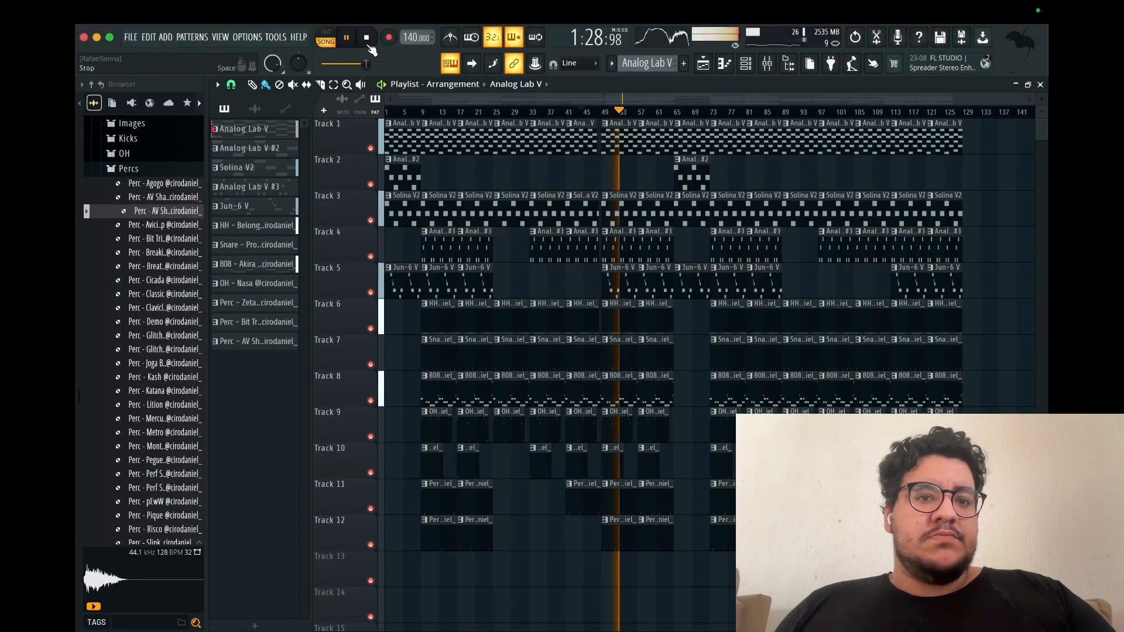
Step: Restart playback from the beginning to review the full arrangement, examining the Analog Lab V channel in the mixer
click(368, 47)
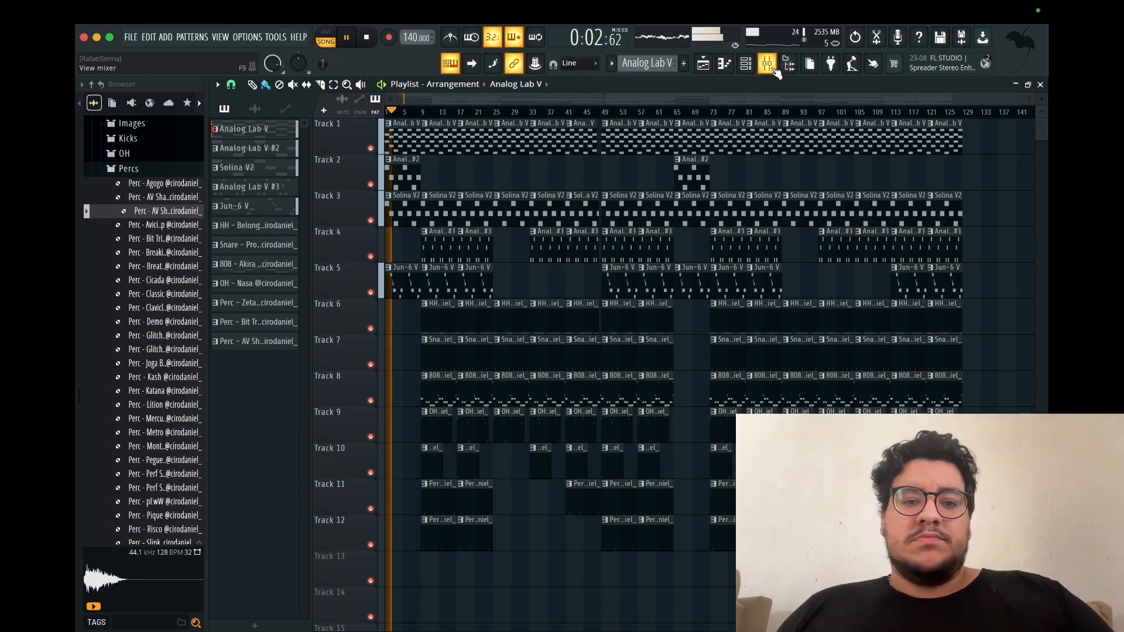
click(773, 69)
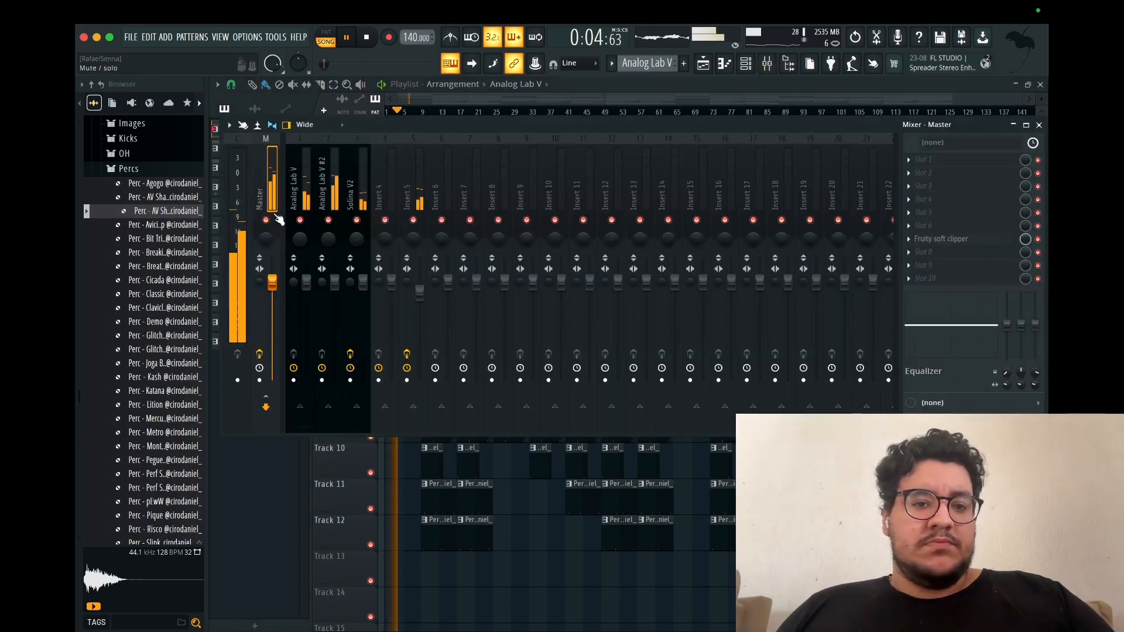
click(308, 196)
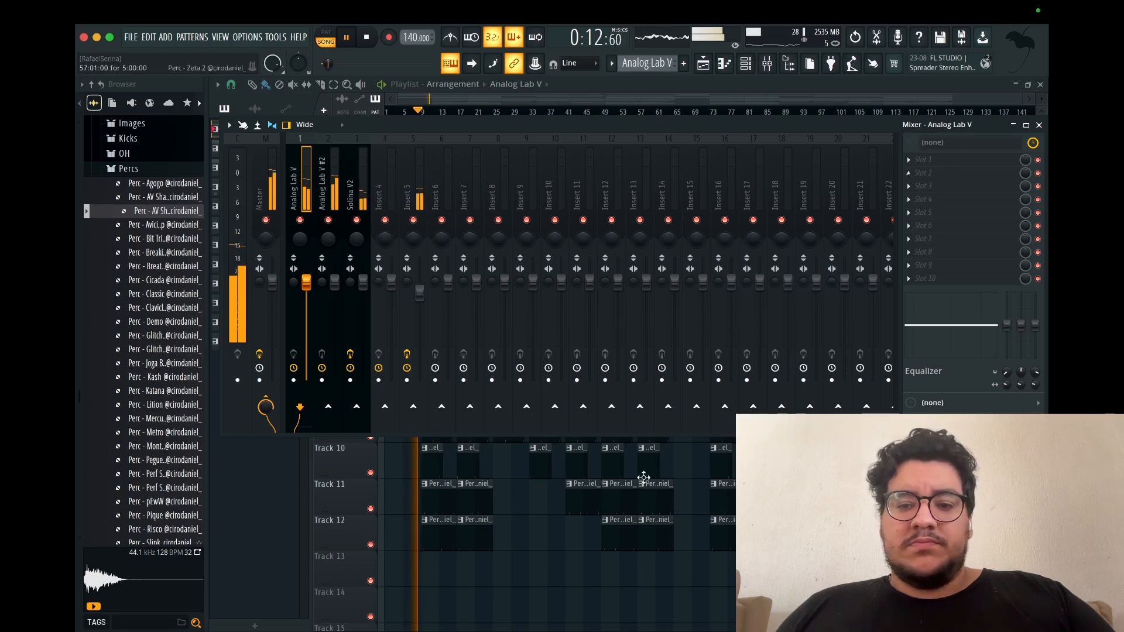
key(F9)
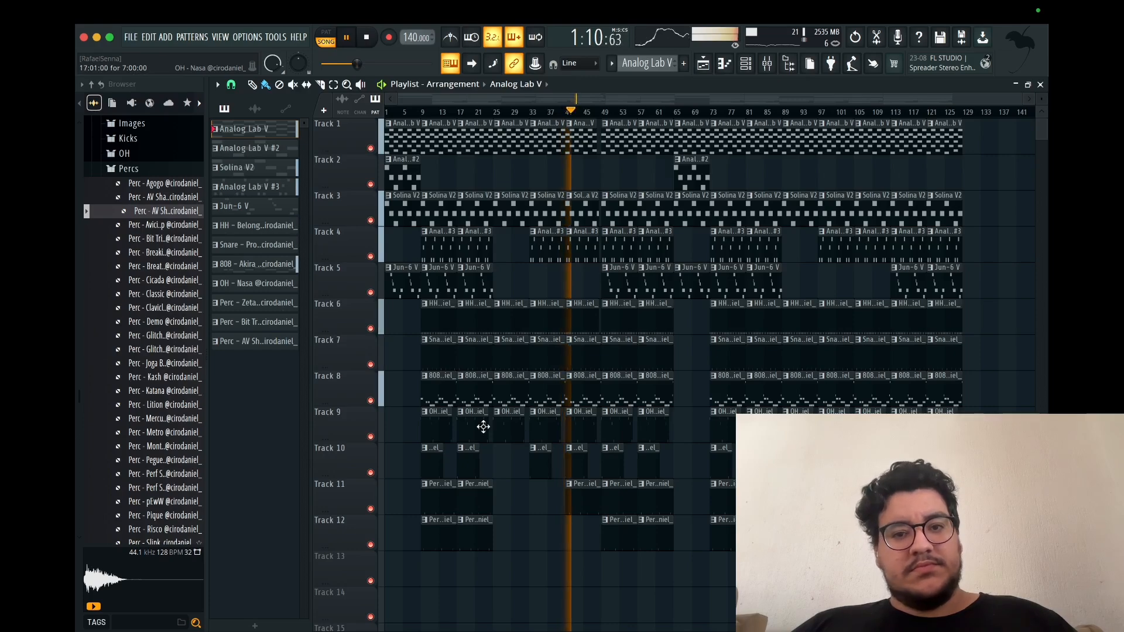
click(111, 39)
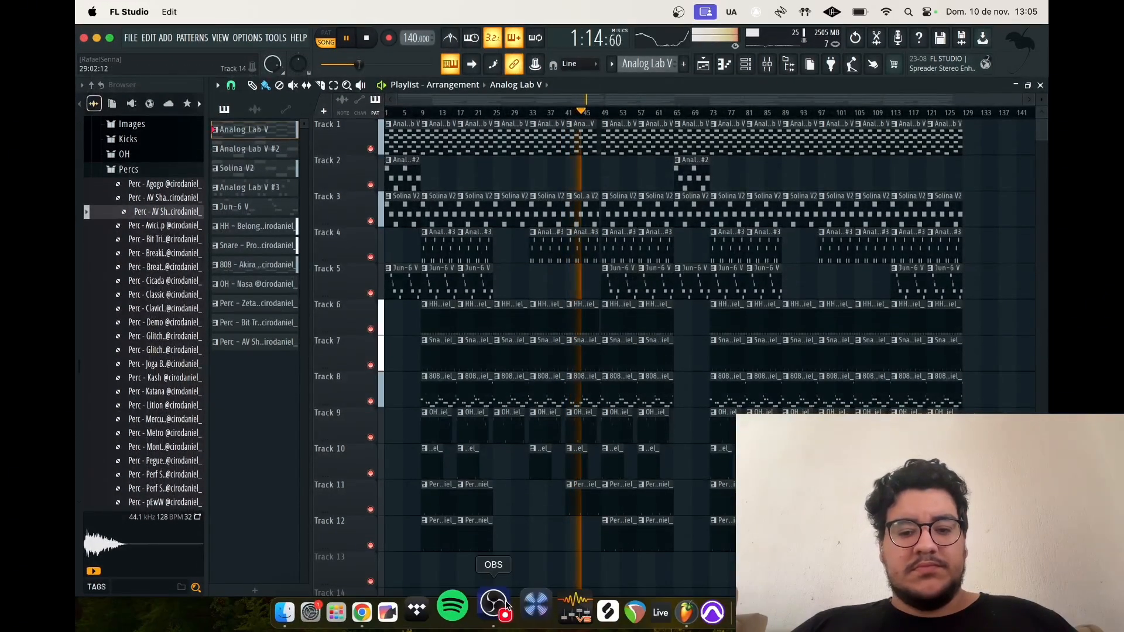